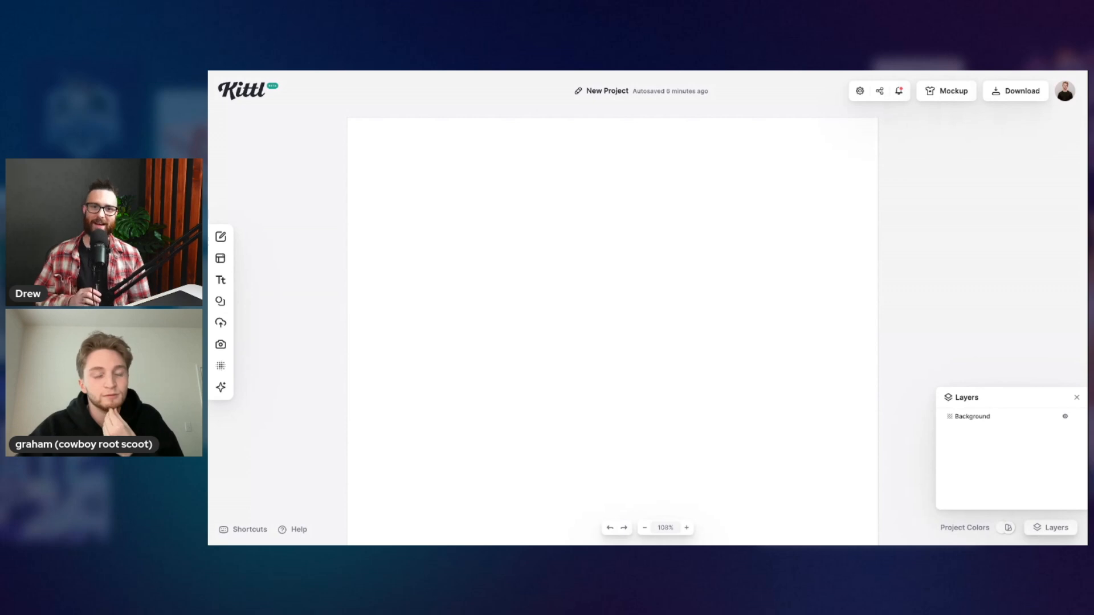
Step: Set the artboard's background colour to a near-black, hex 141414
click(724, 219)
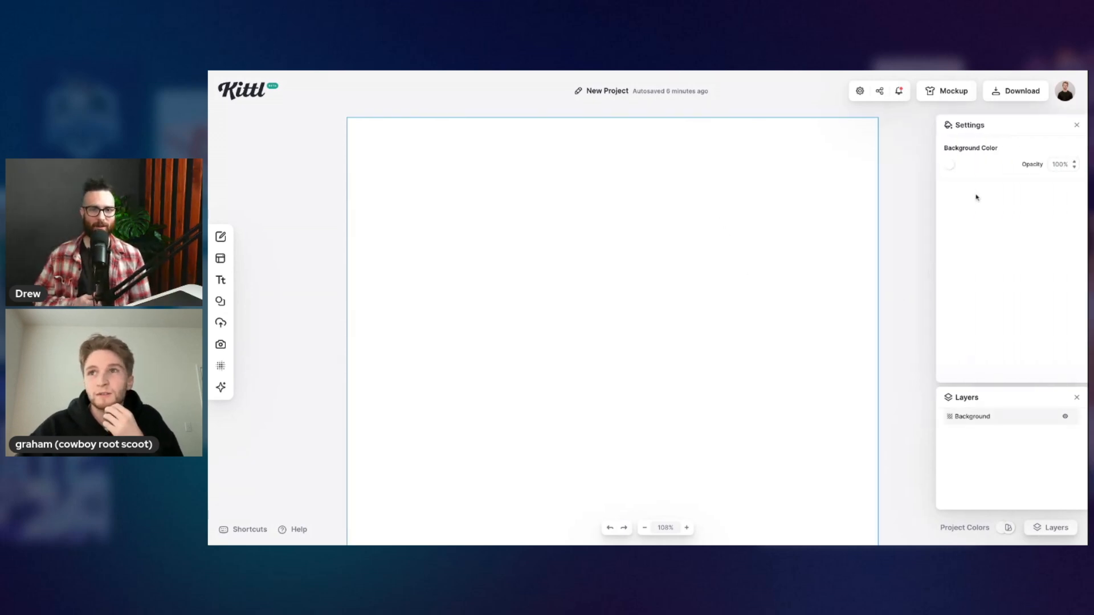
click(948, 165)
drag(858, 249, 798, 272)
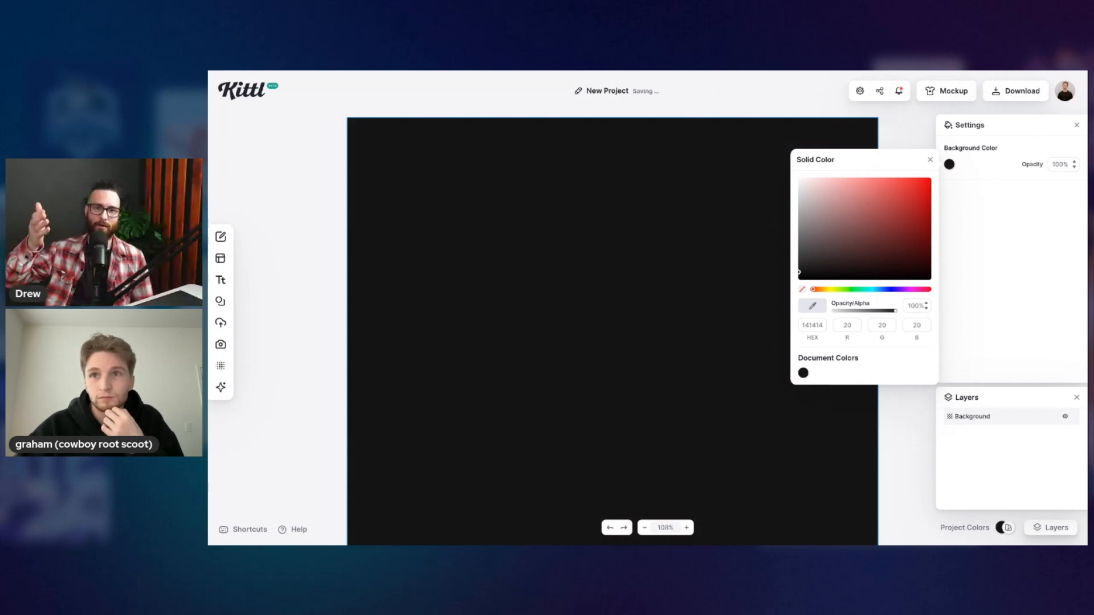
click(725, 249)
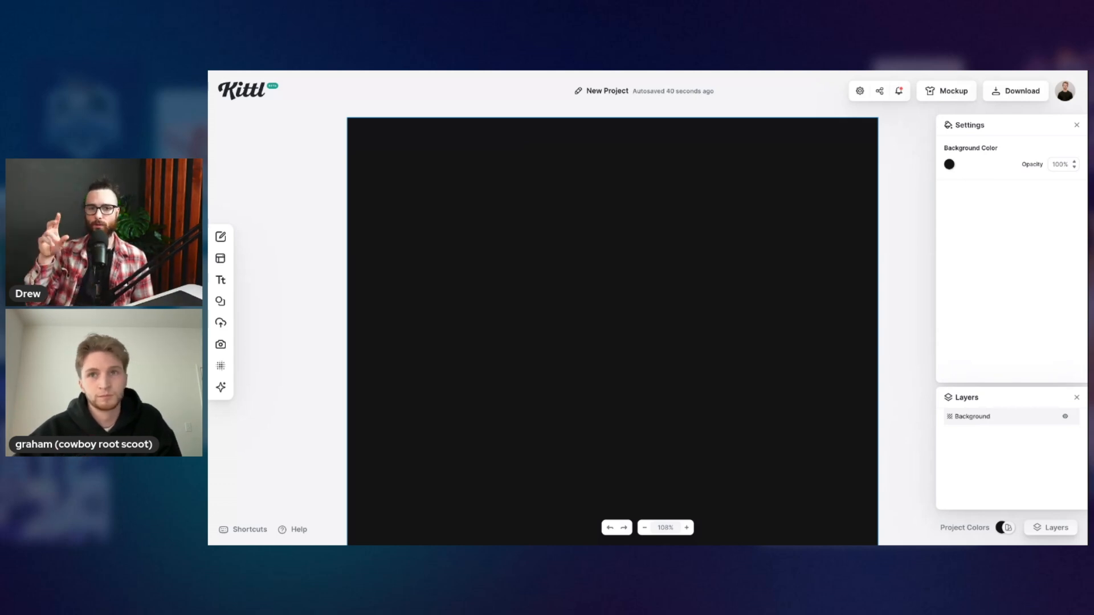
Step: Add a headline text to the artboard and set its fill to white, hex ffffff
key(t)
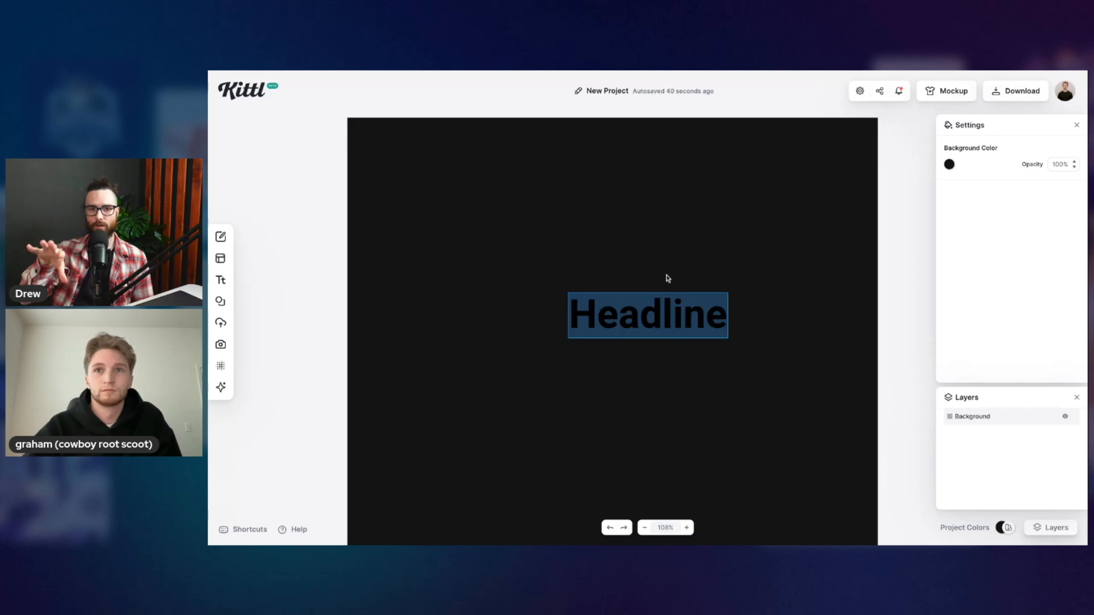
click(949, 164)
click(882, 209)
drag(887, 213, 799, 177)
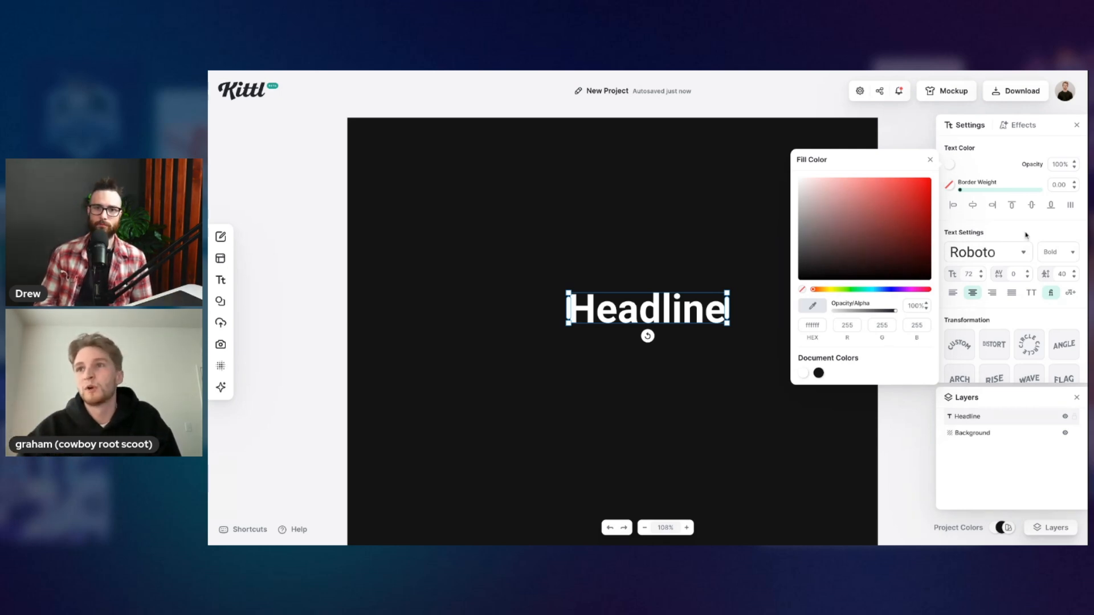
Step: Convert the headline to all uppercase, centred horizontally, and set its Roboto font weight to Black
click(1032, 293)
drag(730, 333, 708, 312)
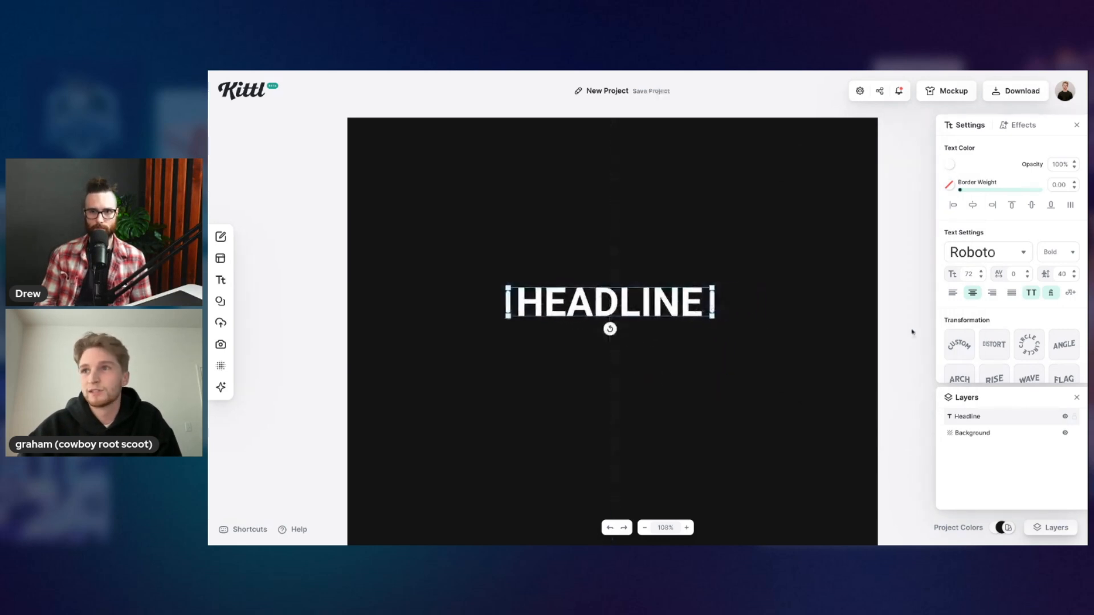
click(1070, 252)
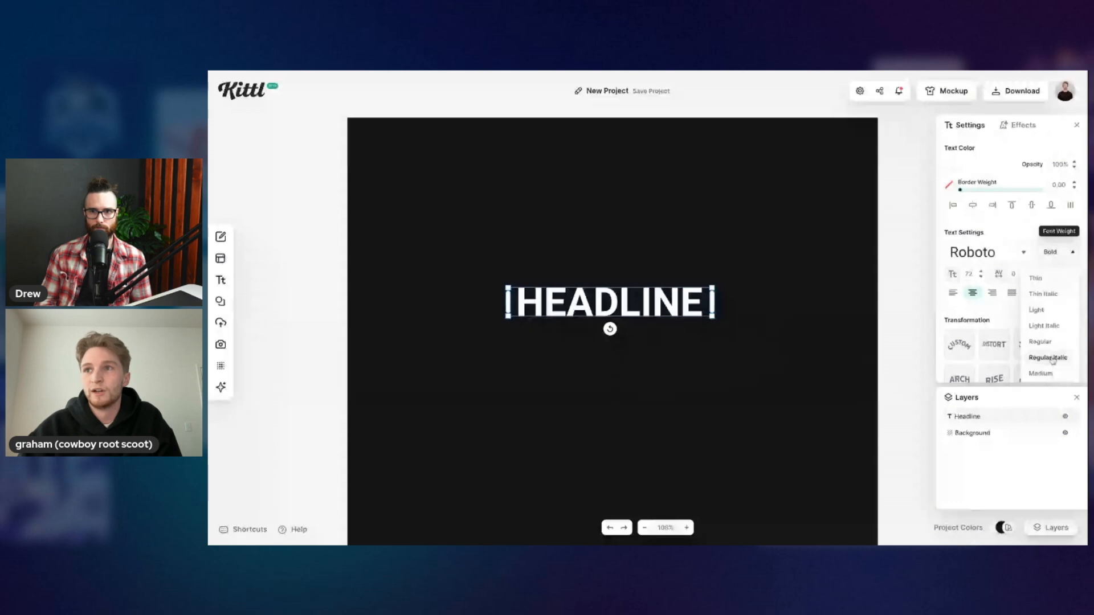
scroll(1051, 362, down, 1)
scroll(1048, 363, down, 2)
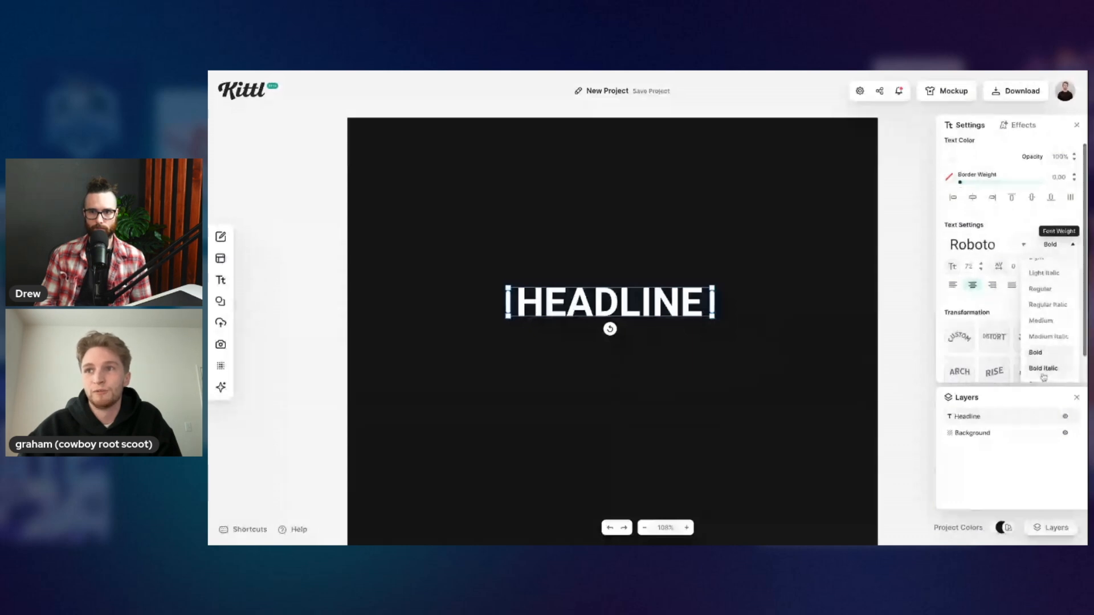
click(1044, 363)
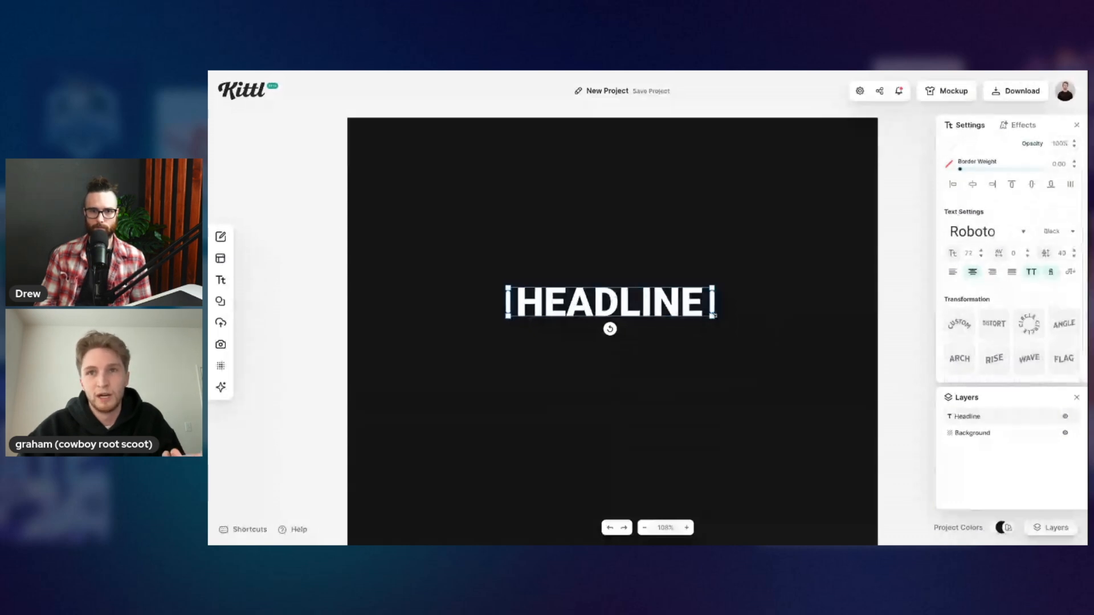
Step: Enlarge the headline to a font size of about 97 and centre it horizontally on the artboard
drag(723, 318, 757, 350)
drag(700, 302, 669, 306)
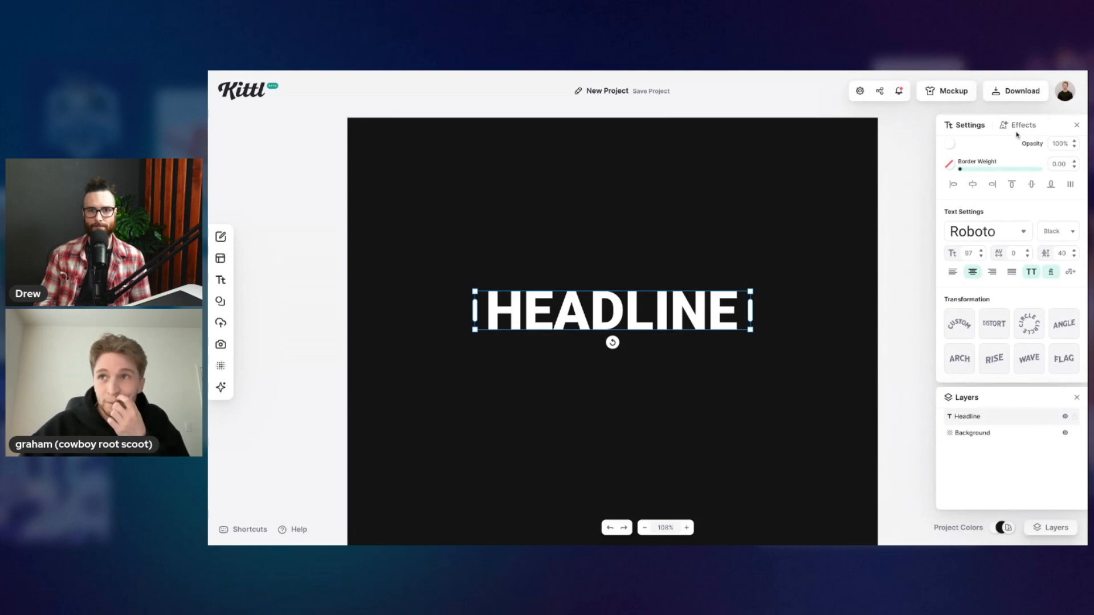
Step: Darken the background colour to a slightly deeper near-black
click(758, 220)
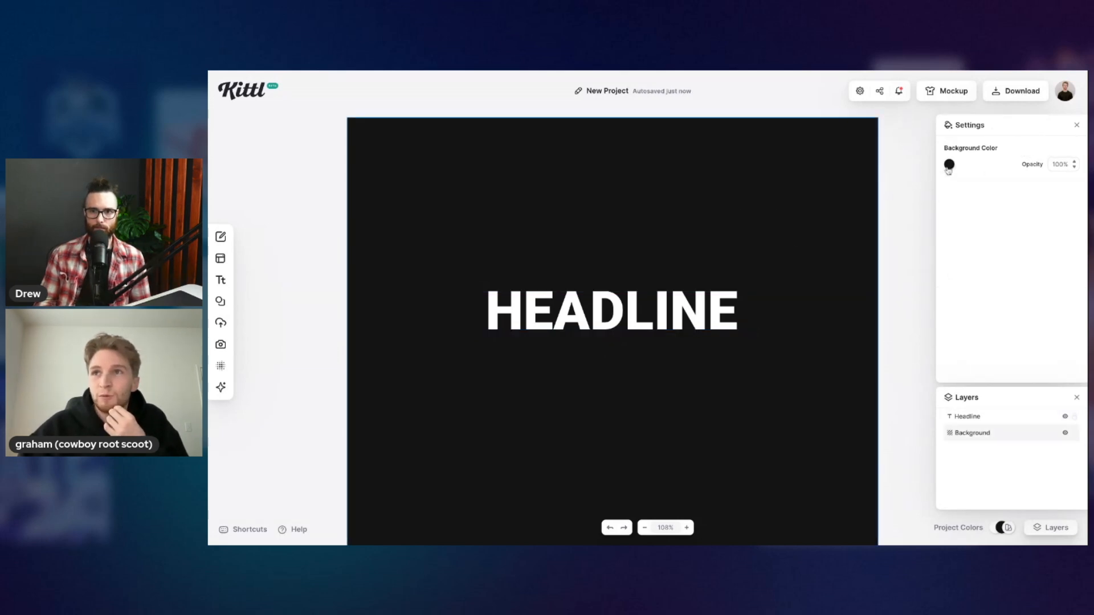
click(949, 165)
click(826, 257)
drag(826, 258, 798, 273)
click(930, 161)
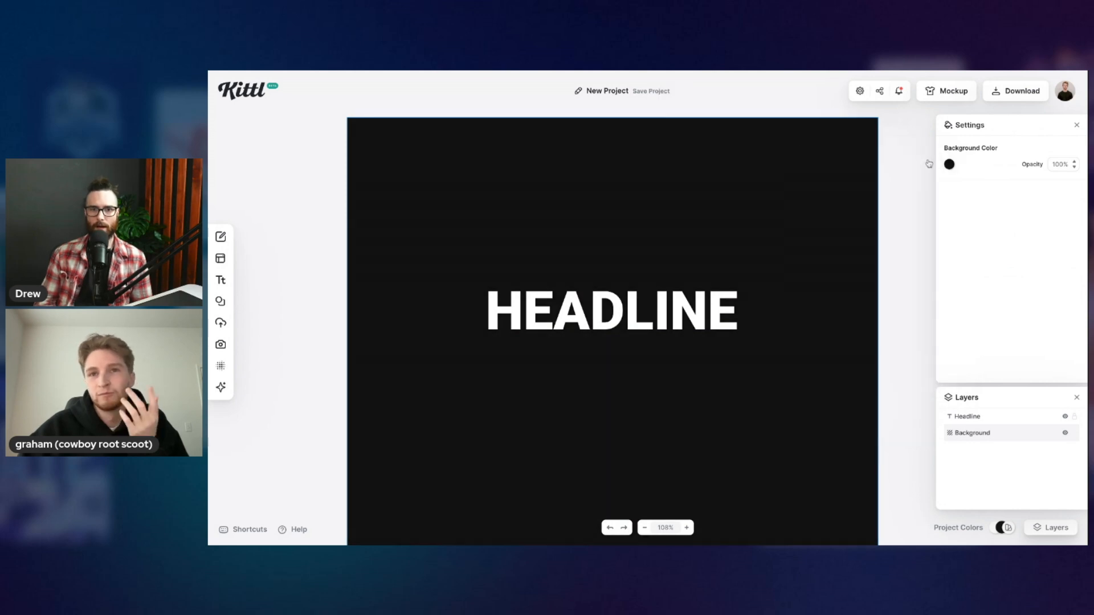
click(1077, 125)
Step: Tone the headline's fill down to a slightly greyer off-white and nudge the text a little lower, keeping it centred
click(633, 306)
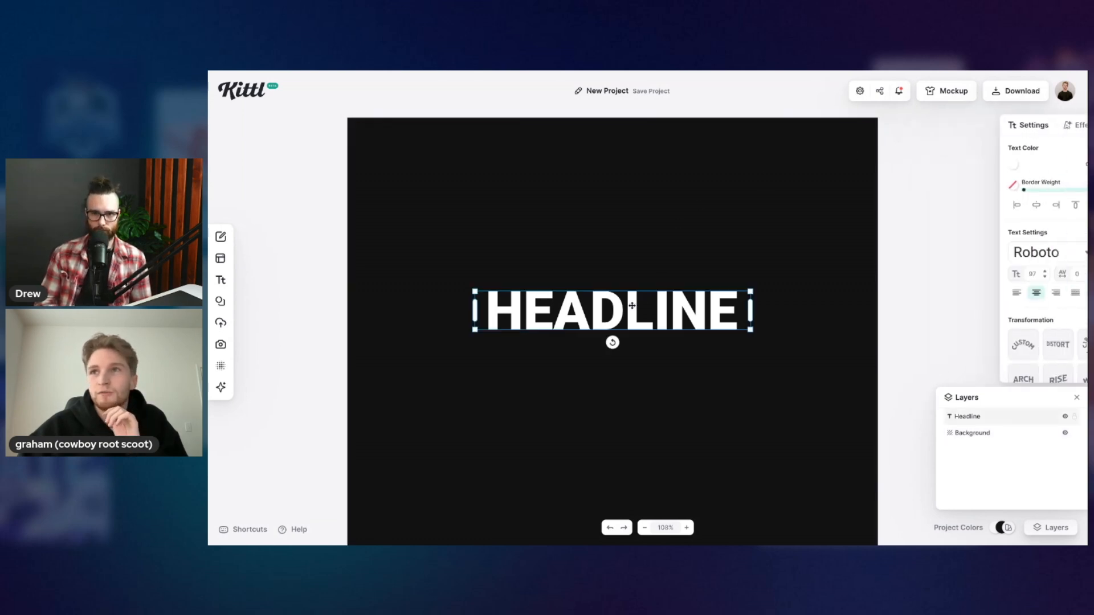
click(950, 165)
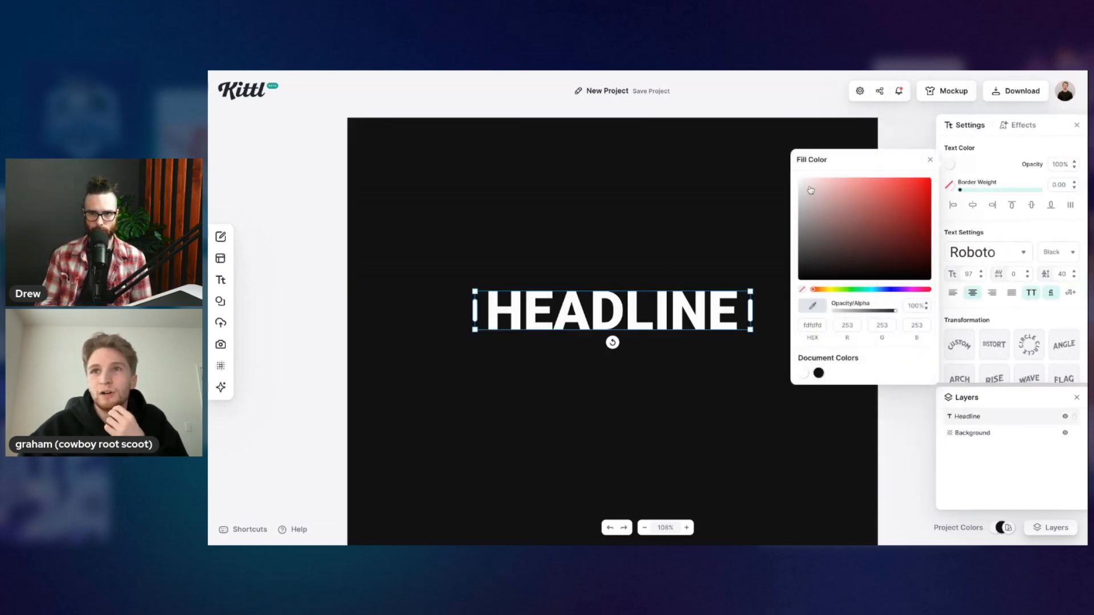
mouse_move(811, 189)
mouse_down()
mouse_move(784, 200)
mouse_move(799, 215)
mouse_move(916, 195)
mouse_move(798, 182)
mouse_up()
click(669, 305)
drag(670, 305, 646, 297)
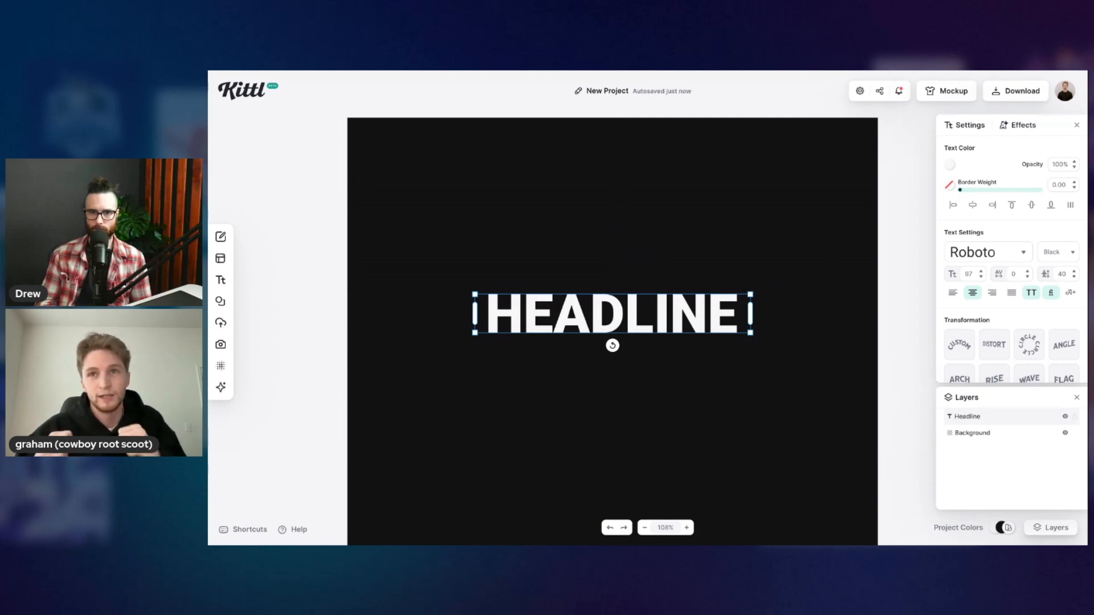
Step: Apply a Block Shadow effect to the headline with an offset of 0 and the same off-white colour as the text
click(1018, 125)
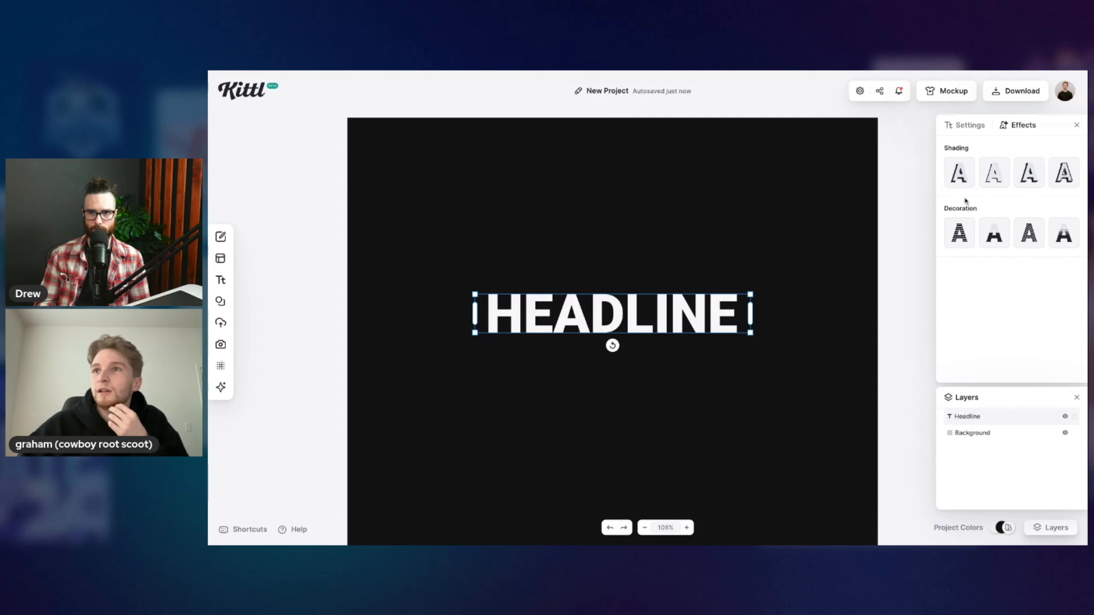
click(971, 174)
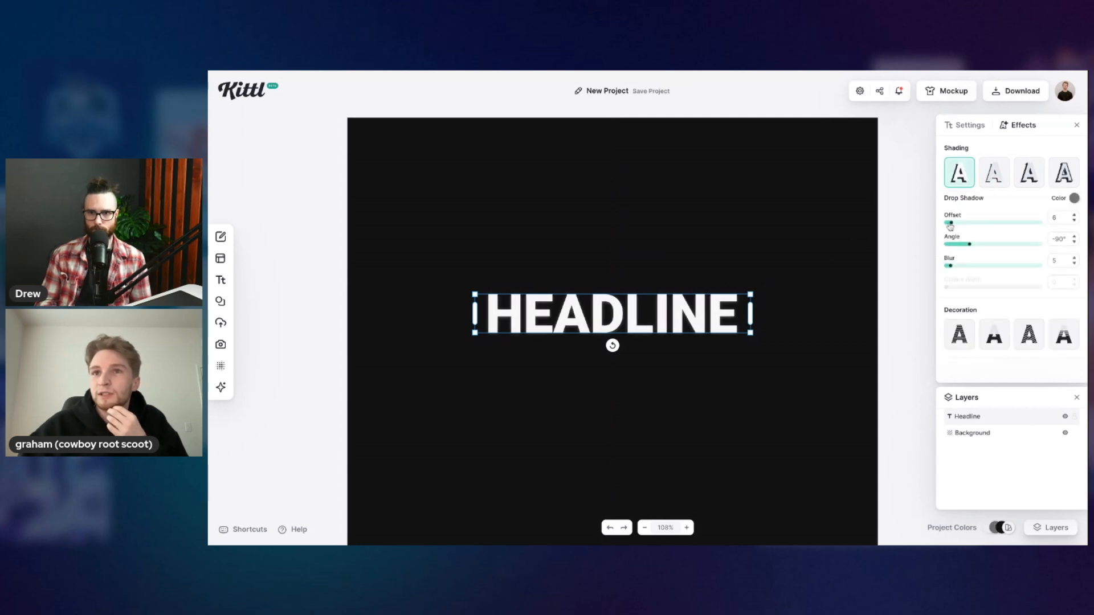
drag(949, 225, 947, 225)
click(995, 174)
click(1034, 177)
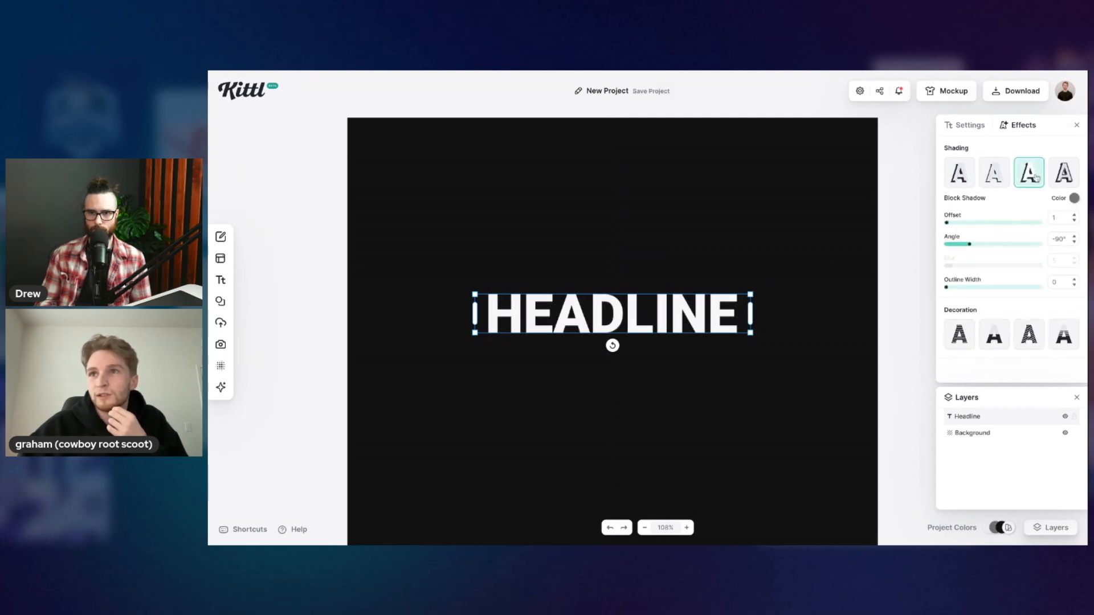
click(1074, 198)
click(929, 407)
click(1055, 193)
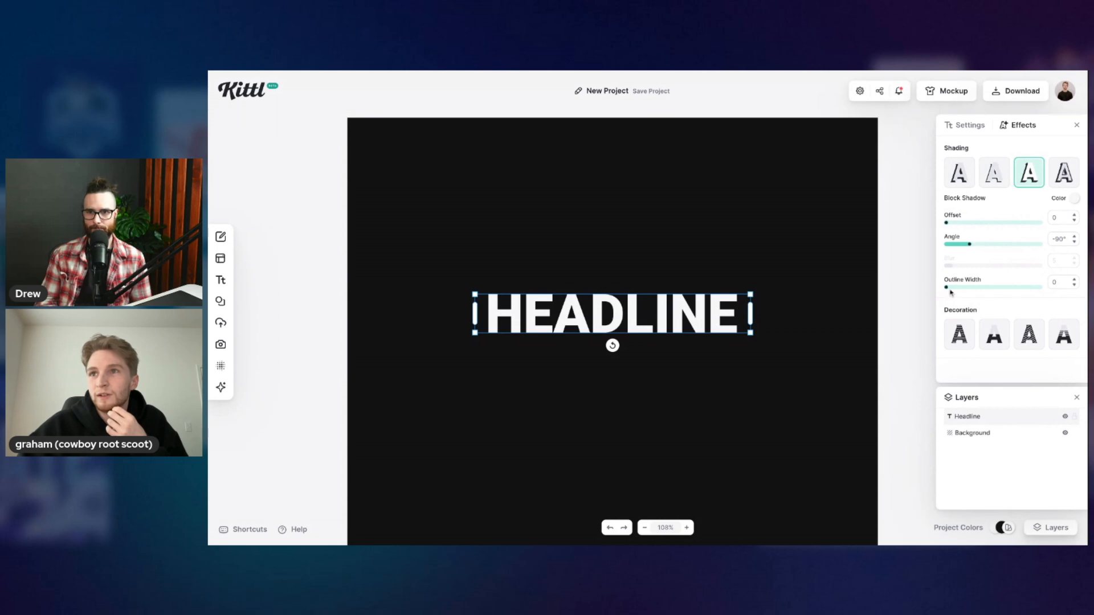
Step: Thicken the headline by setting the block shadow's outline width to 6
drag(946, 290, 953, 287)
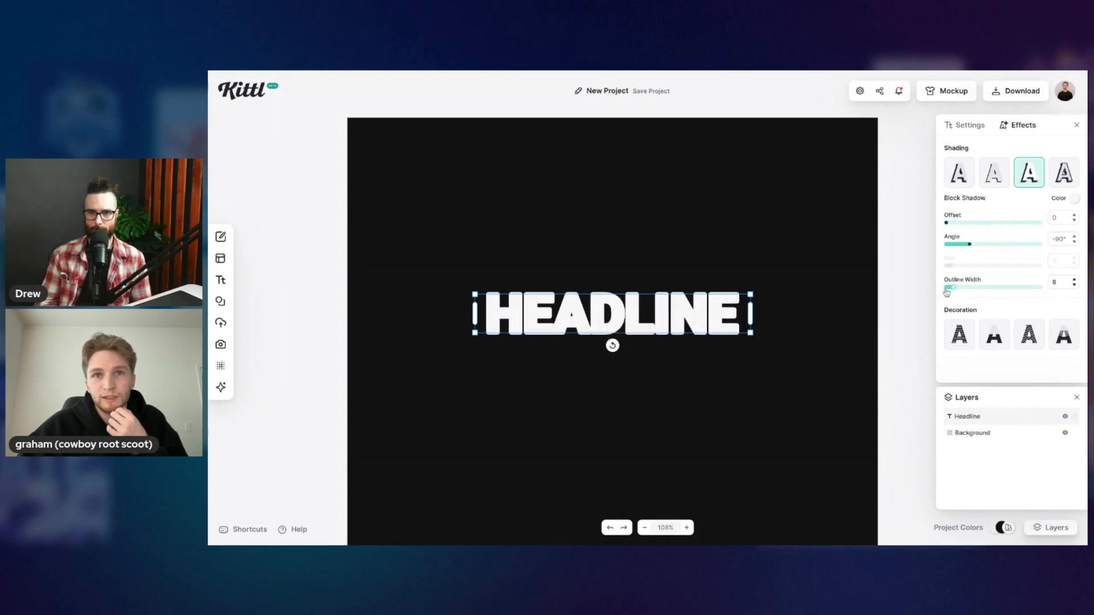
drag(953, 288, 951, 288)
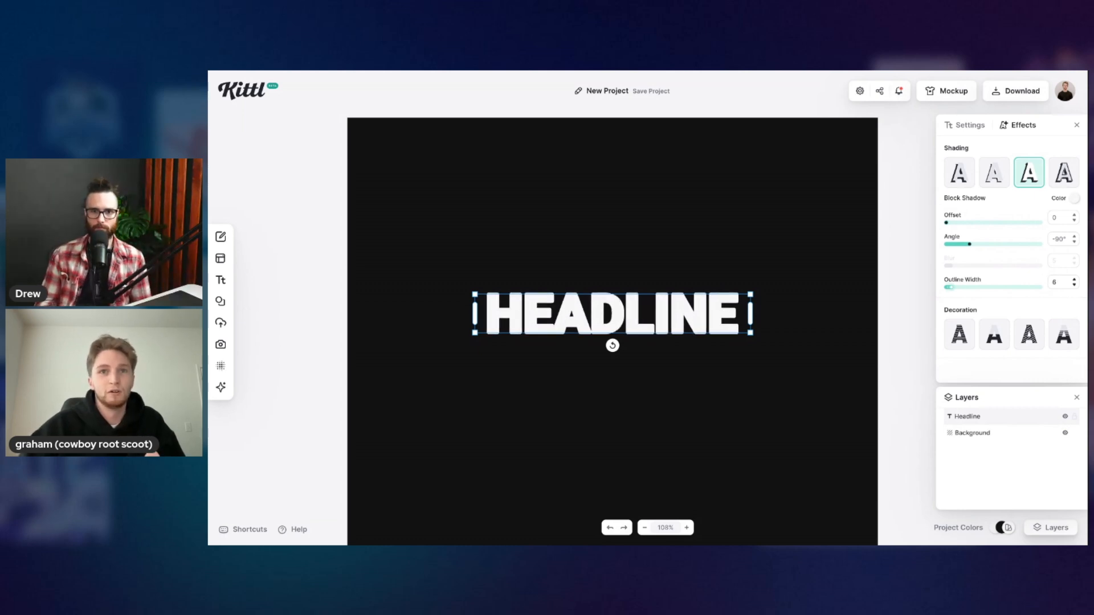
click(694, 279)
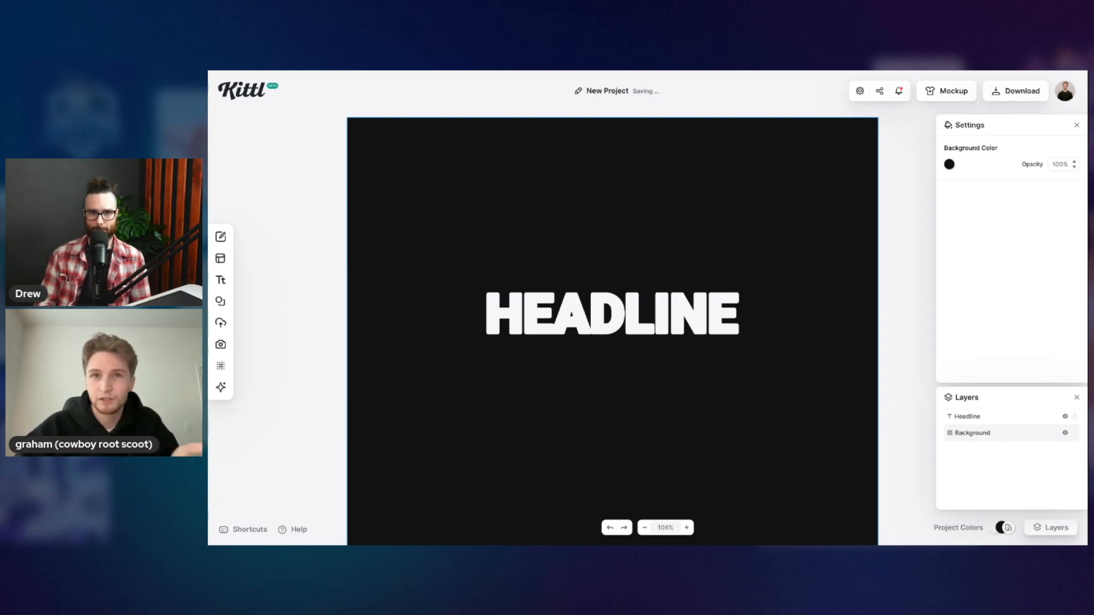
Step: Replace the headline wording with SUNDAY and move the text up, keeping it centred
drag(612, 314, 613, 301)
double_click(624, 303)
text(SUNDY)
key(BackSpace)
text(AY)
click(619, 424)
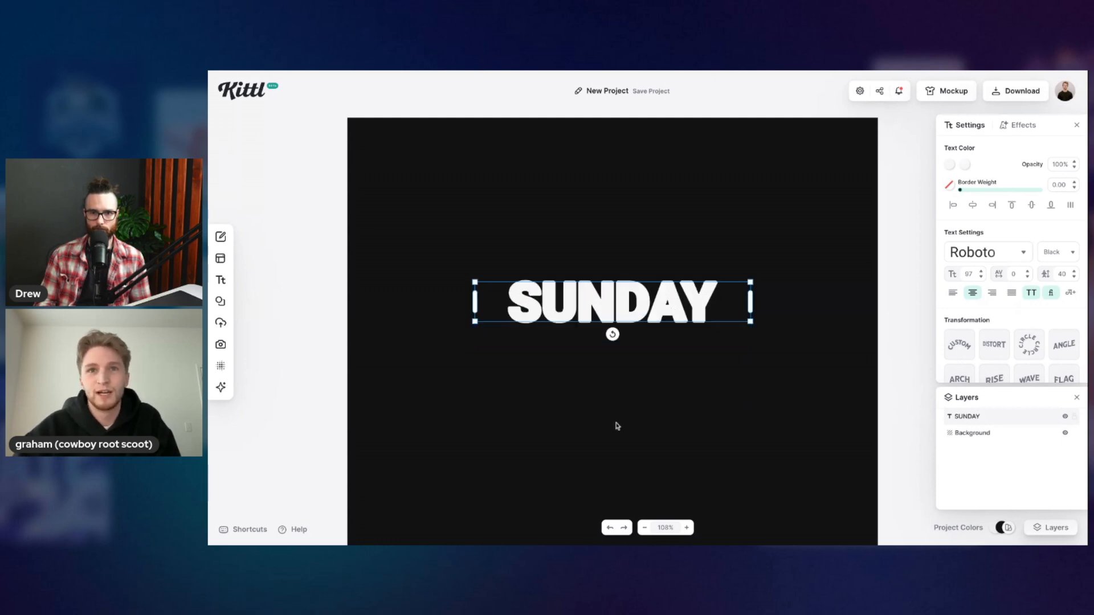
drag(644, 316, 642, 294)
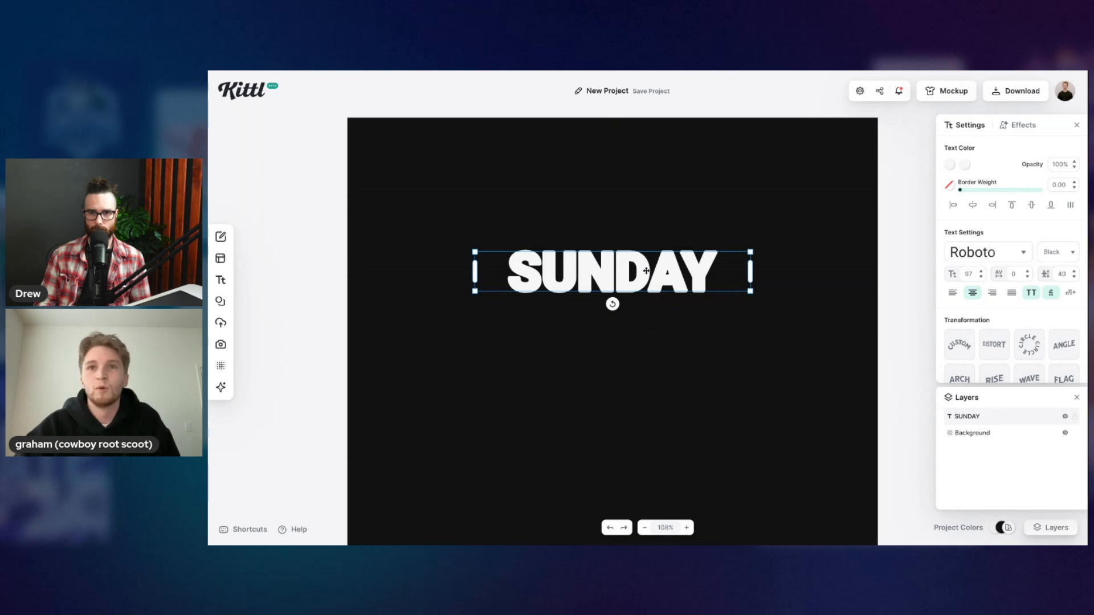
Step: Duplicate the SUNDAY text directly below itself and change the copy's wording to HOODIE
alt+drag(646, 272, 647, 320)
double_click(648, 320)
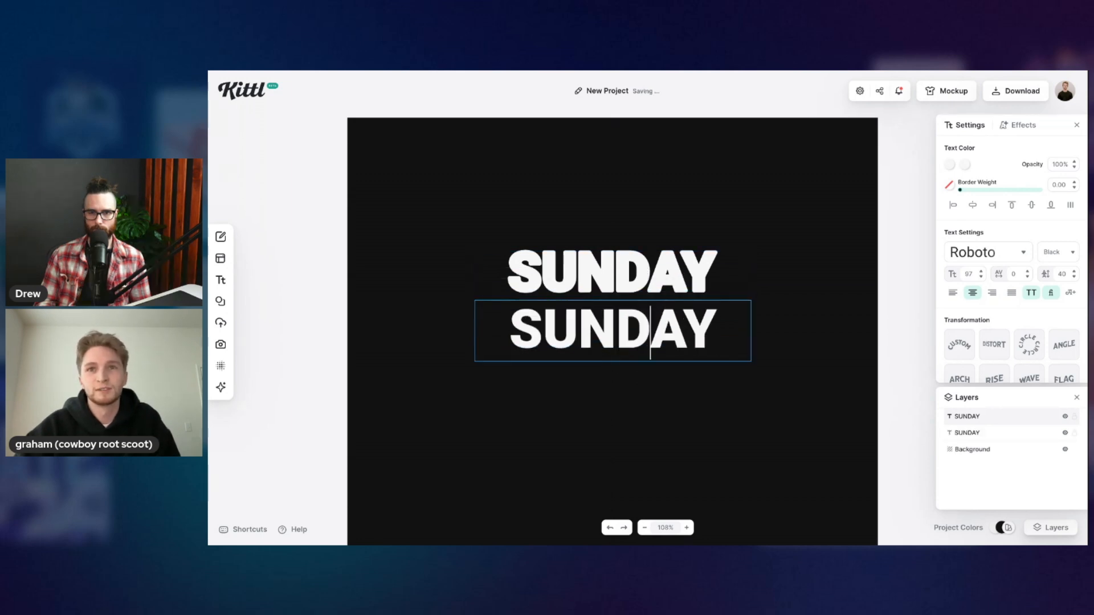
key(ctrl+a)
text(HOODIE)
key(Escape)
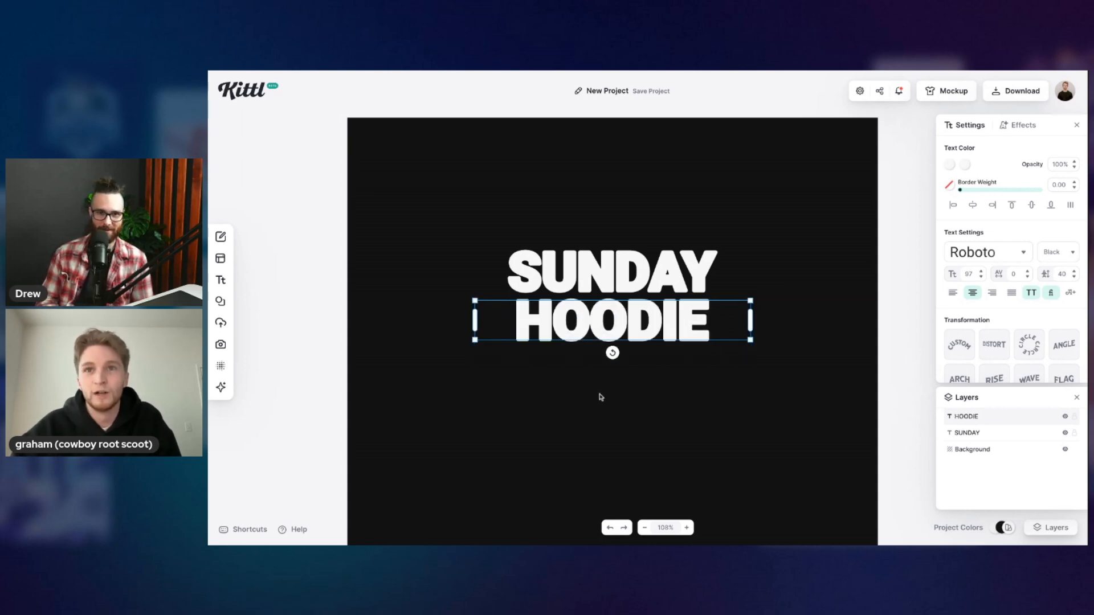
Step: Align HOODIE with SUNDAY's left edge and enlarge it to a font size of about 105 to match SUNDAY's width
drag(638, 325, 632, 325)
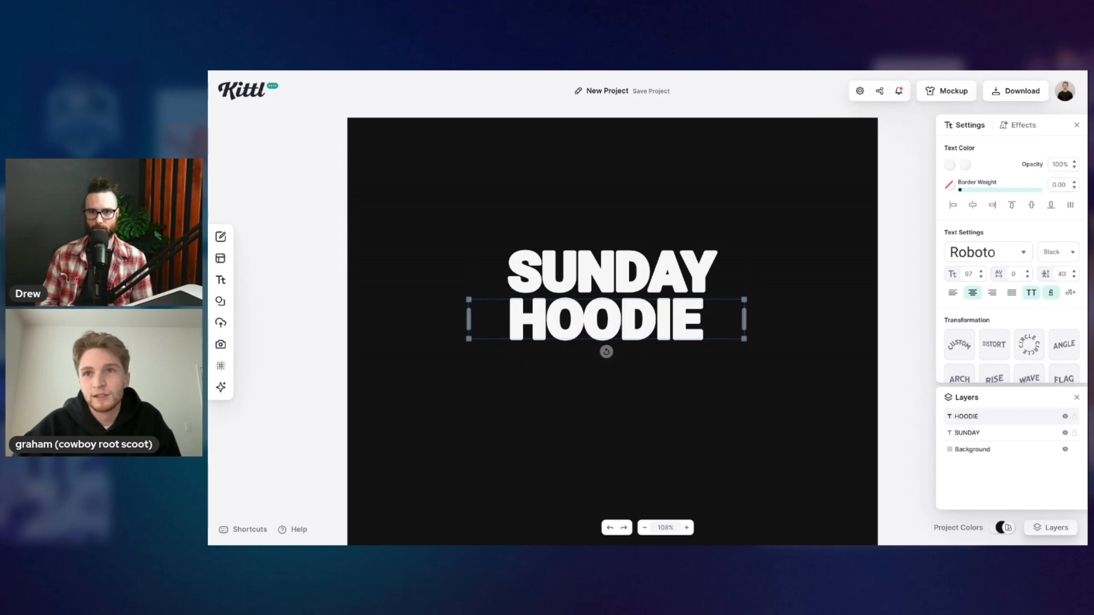
drag(745, 339, 759, 341)
drag(699, 320, 698, 320)
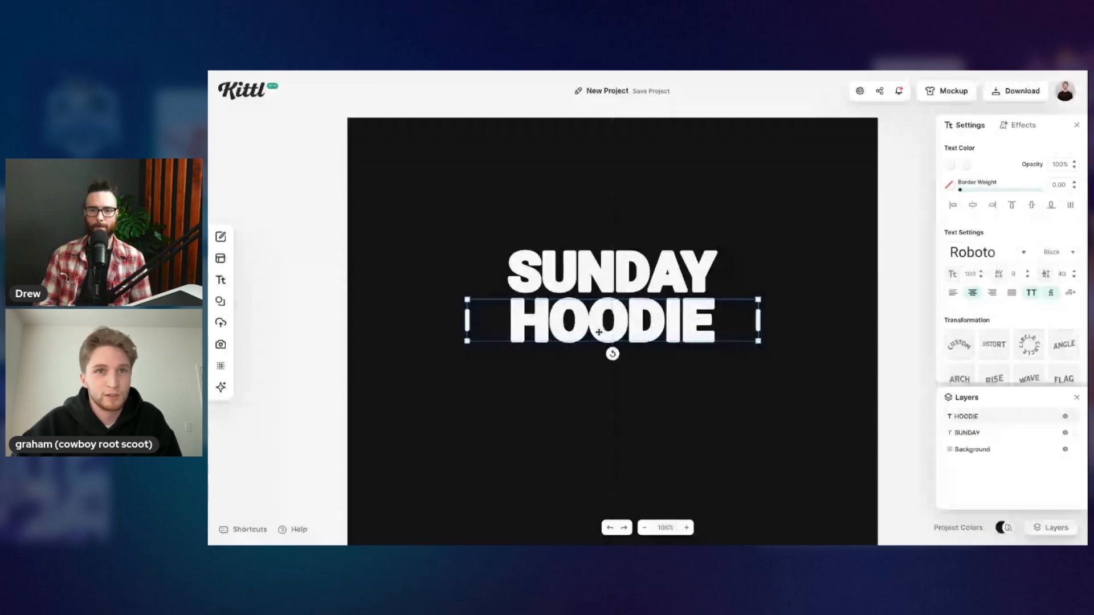
drag(470, 342, 469, 343)
drag(760, 343, 761, 343)
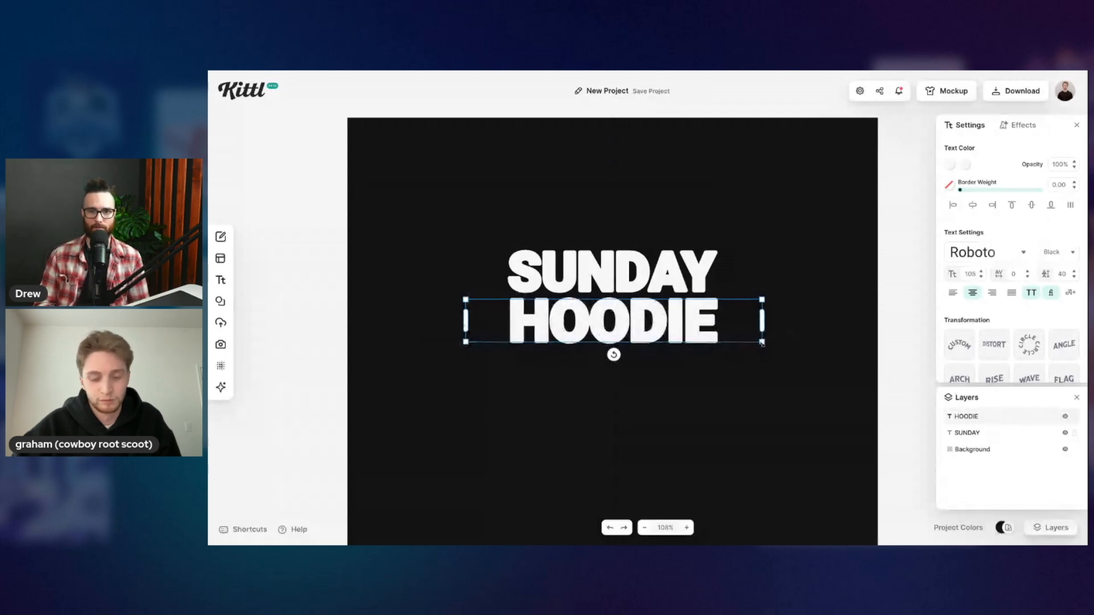
click(714, 399)
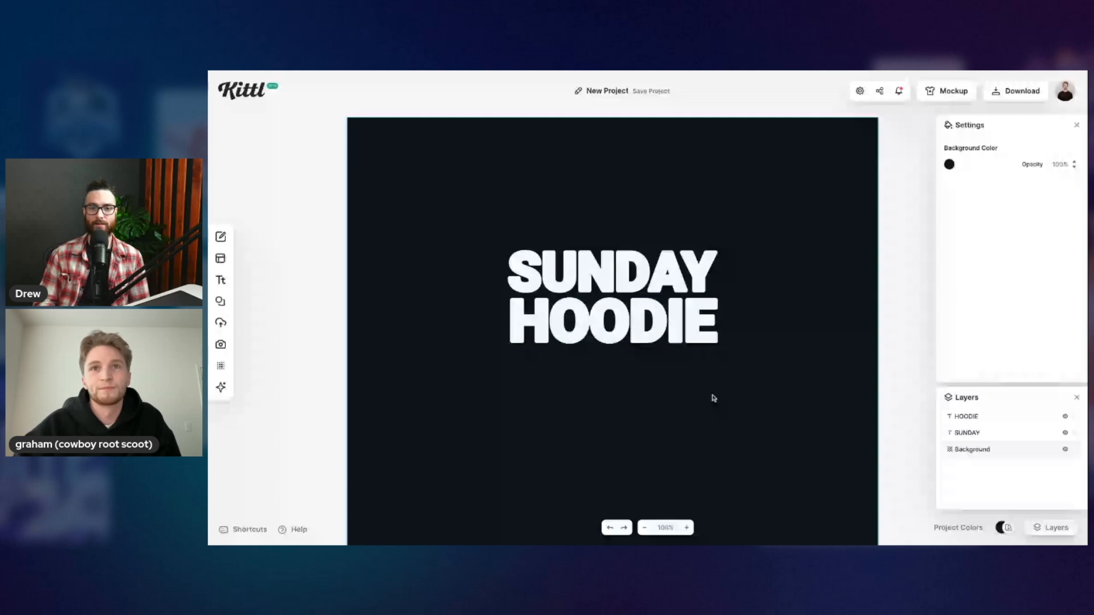
Step: Show the grid and enlarge SUNDAY so its lettering spans about six grid columns
key(super+apostrophe)
mouse_move(624, 283)
mouse_down()
mouse_move(636, 280)
mouse_move(624, 272)
mouse_up()
drag(750, 278, 832, 288)
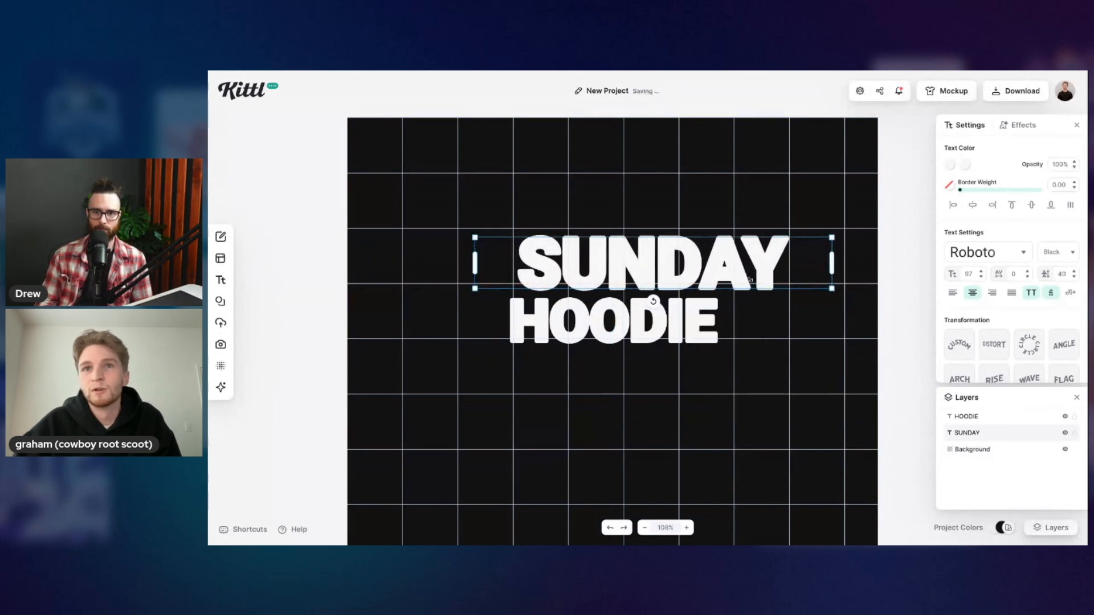
drag(474, 235, 436, 229)
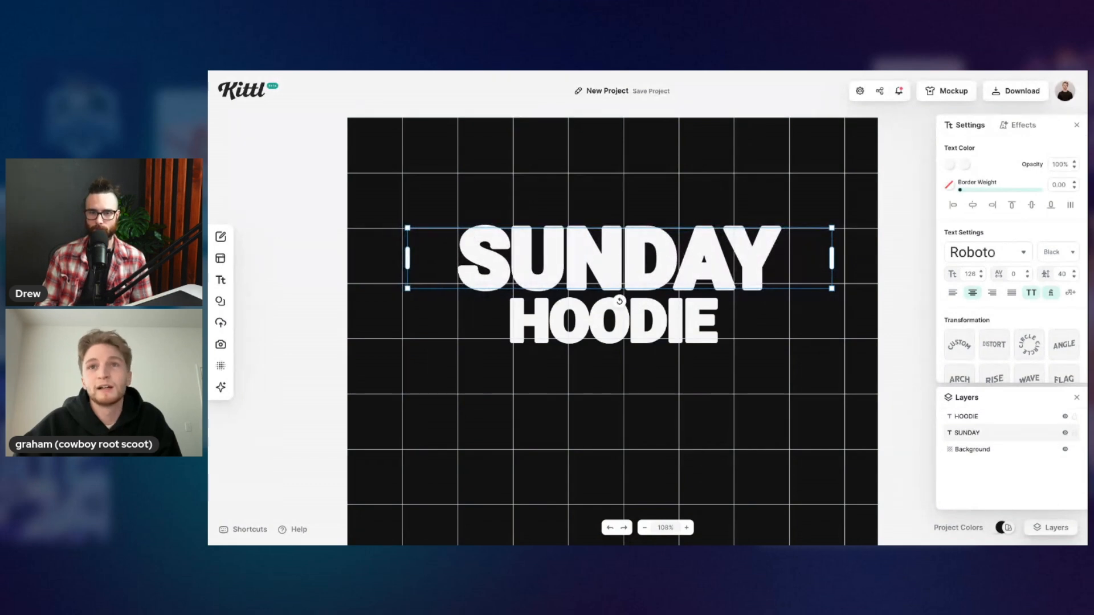
Step: Enlarge HOODIE to a font size of about 161 so its lettering matches SUNDAY's width
click(625, 331)
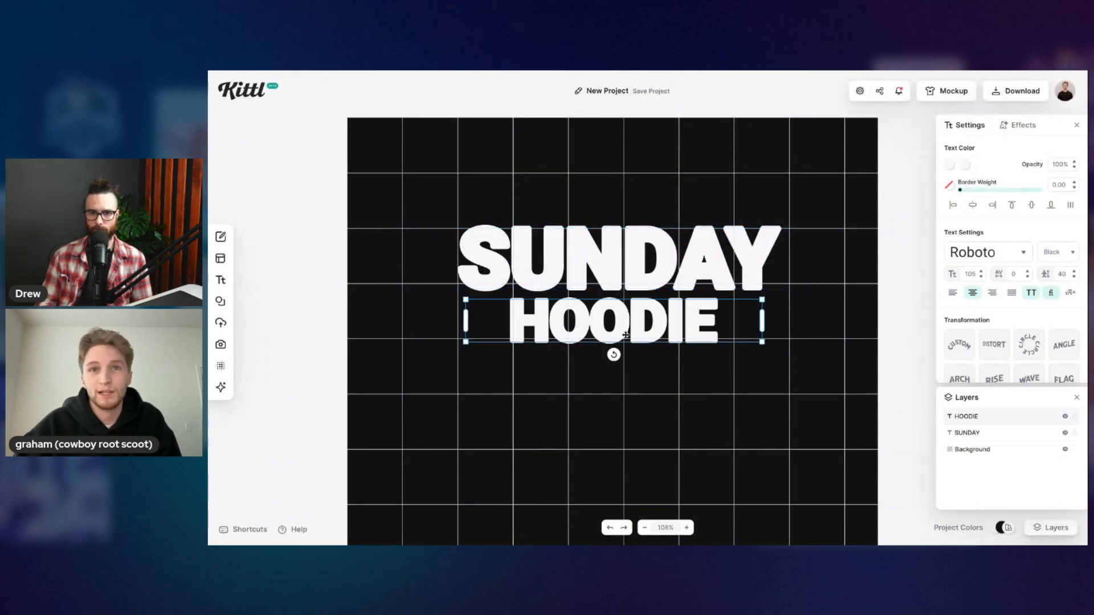
drag(761, 343, 847, 356)
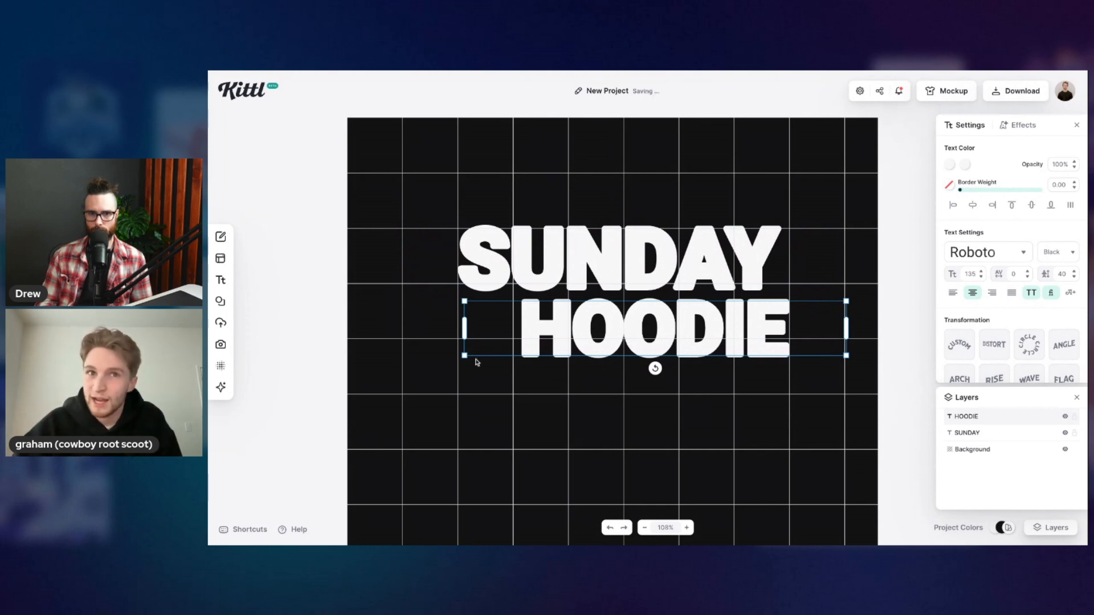
drag(464, 356, 389, 367)
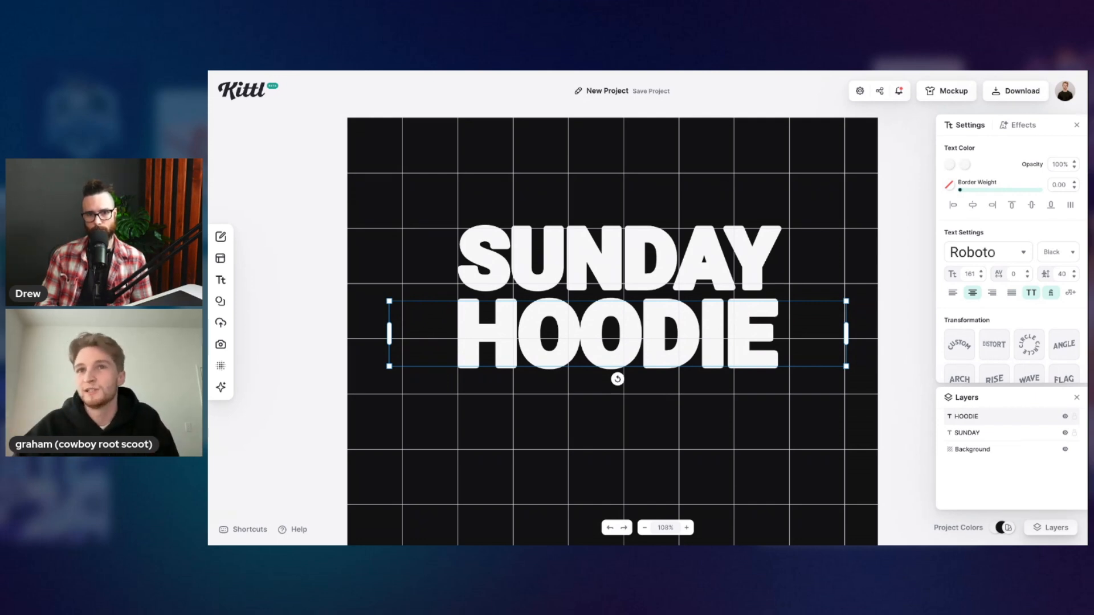
Step: Group SUNDAY and HOODIE, shrink the group to about four grid columns wide and center it horizontally on the canvas
click(666, 414)
click(657, 347)
shift+click(636, 277)
key(ctrl+g)
drag(846, 367, 692, 320)
drag(596, 296, 668, 323)
click(670, 354)
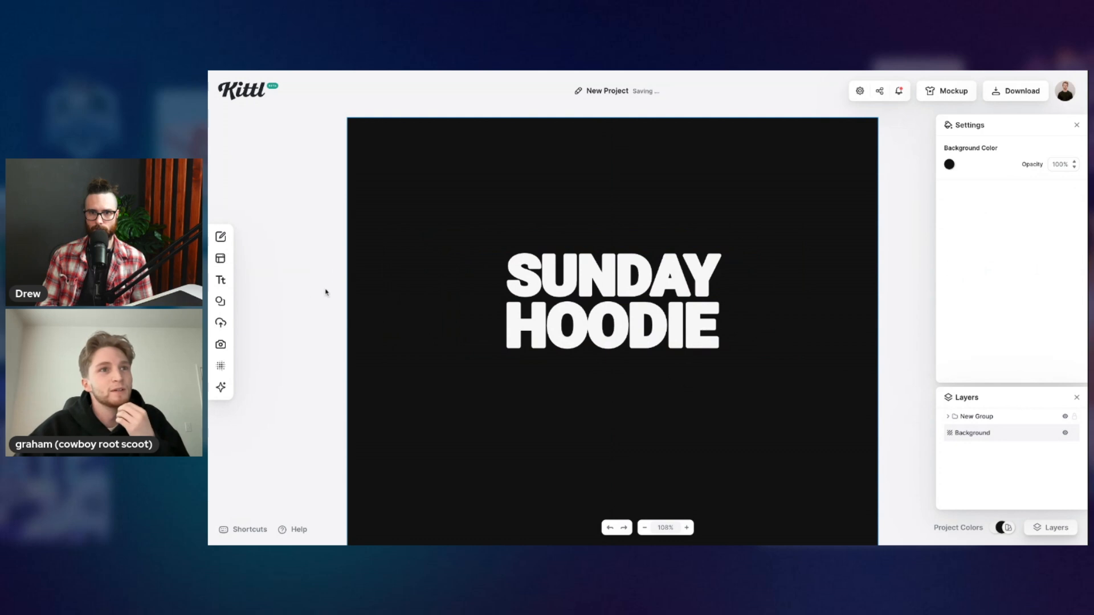
Step: Search the elements library for GLOBE and add the black wireframe globe with straight latitude lines to the canvas
click(220, 302)
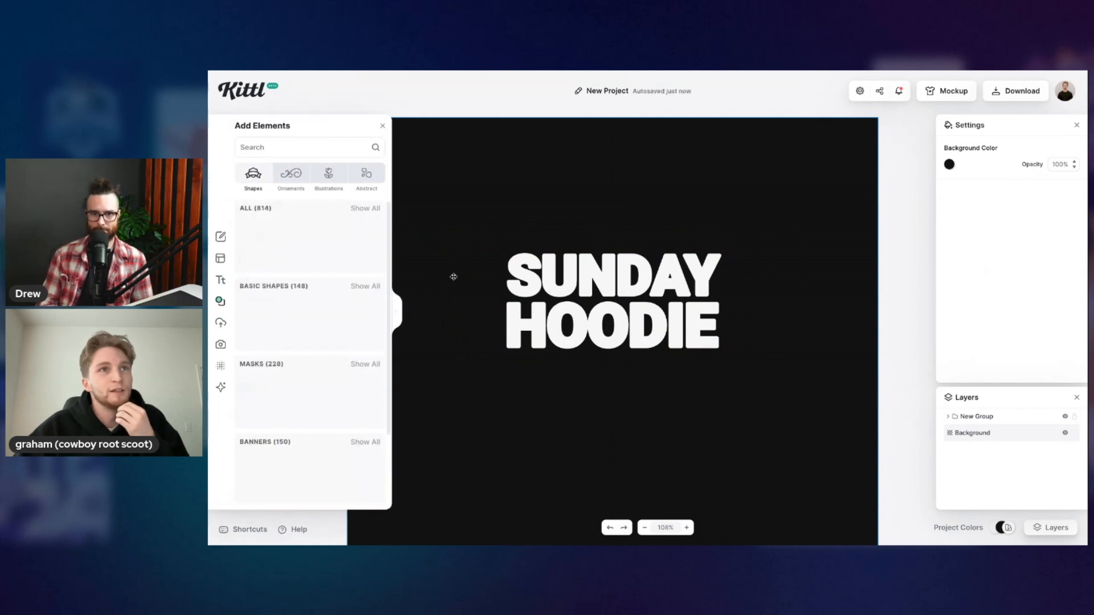
click(298, 149)
text(GLOBE)
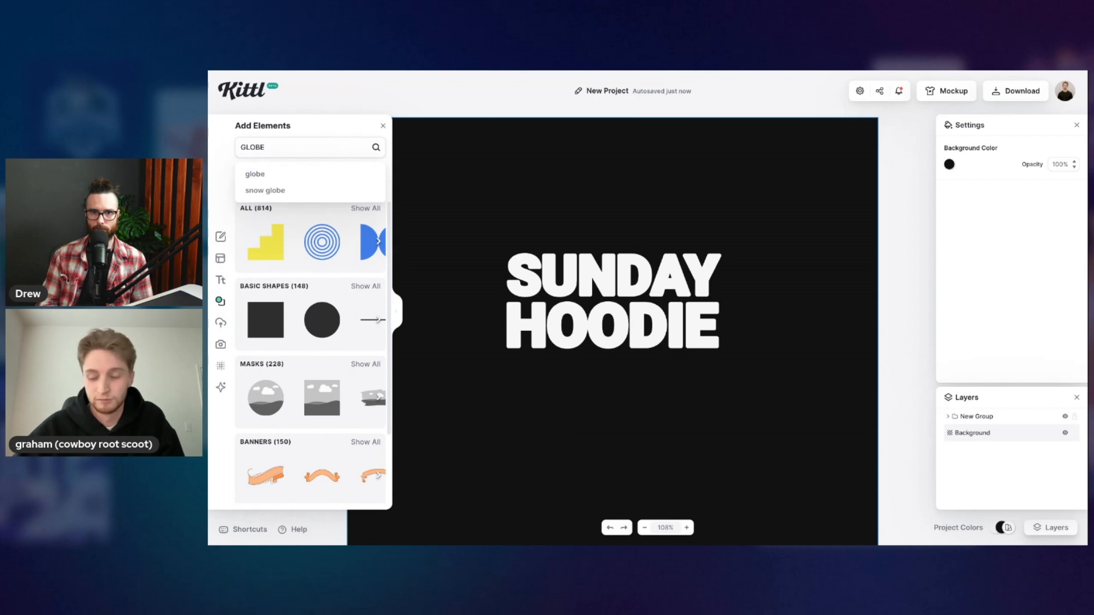
key(Return)
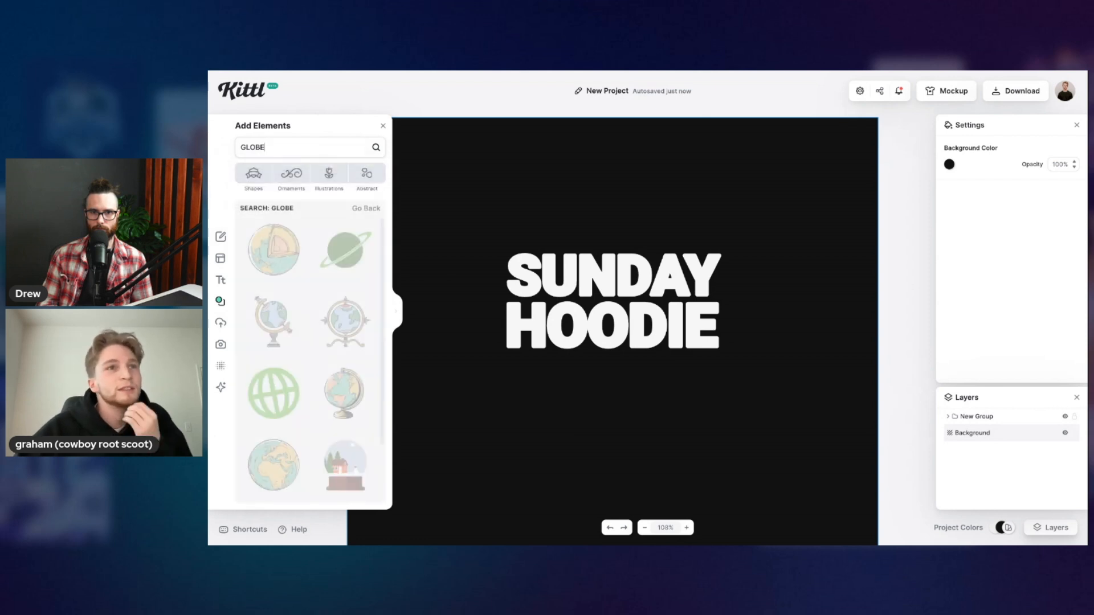
scroll(314, 235, down, 2)
scroll(313, 235, down, 10)
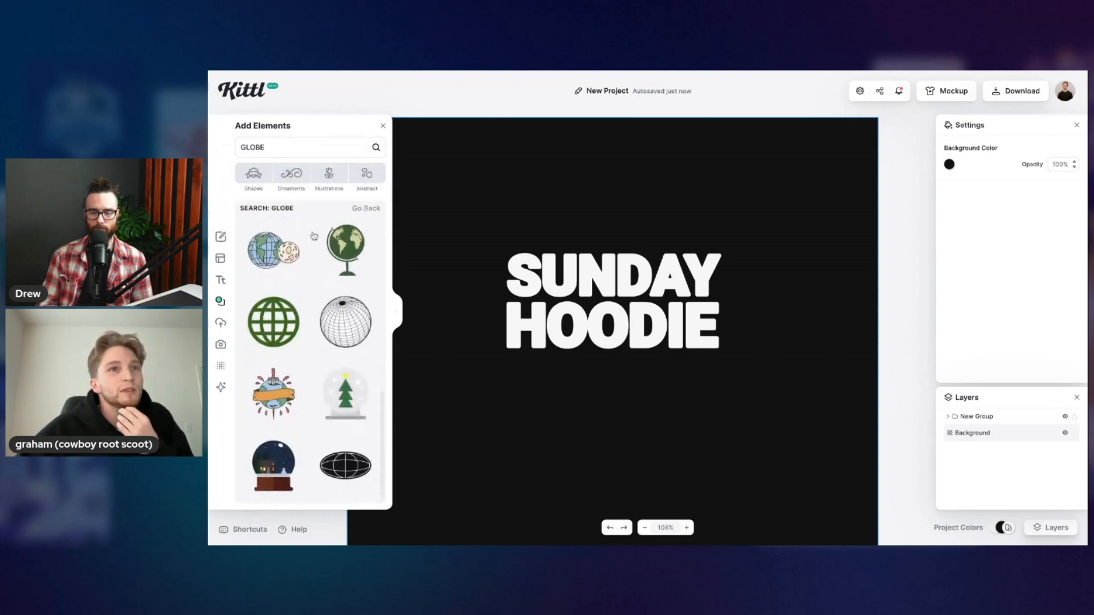
scroll(314, 236, down, 5)
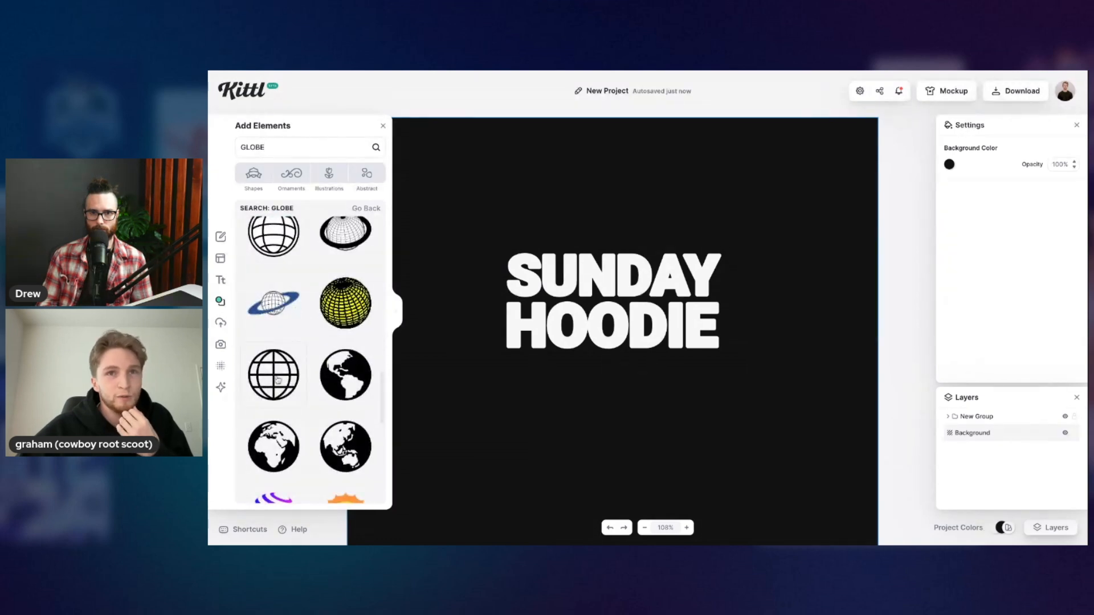
click(283, 384)
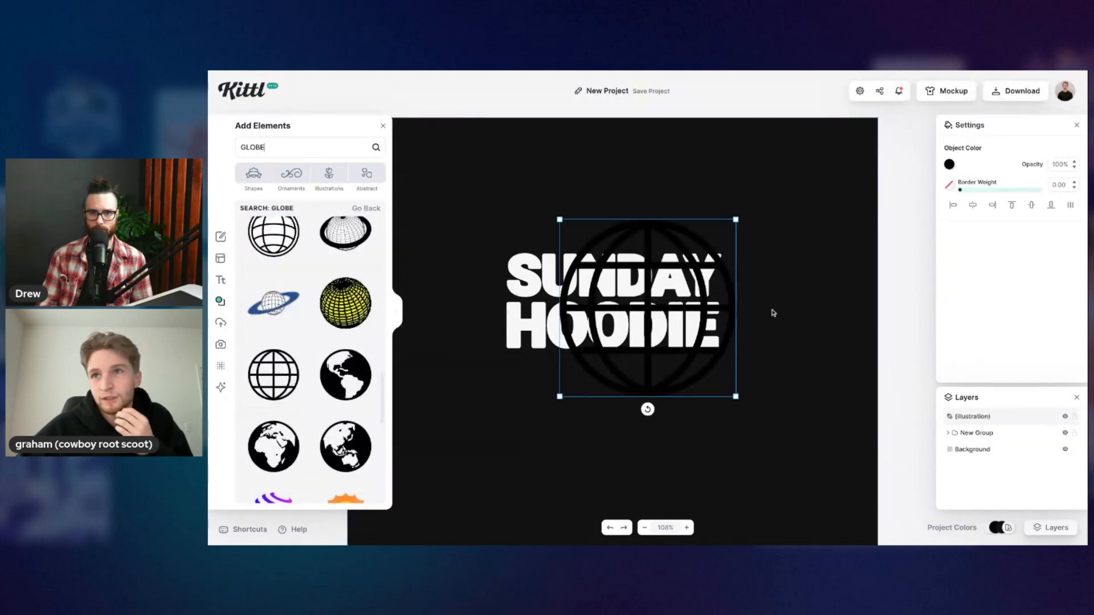
Step: Recolor the globe to the document's off-white f7f7f7, shrink it to a small icon and center it below HOODIE
click(949, 164)
click(803, 373)
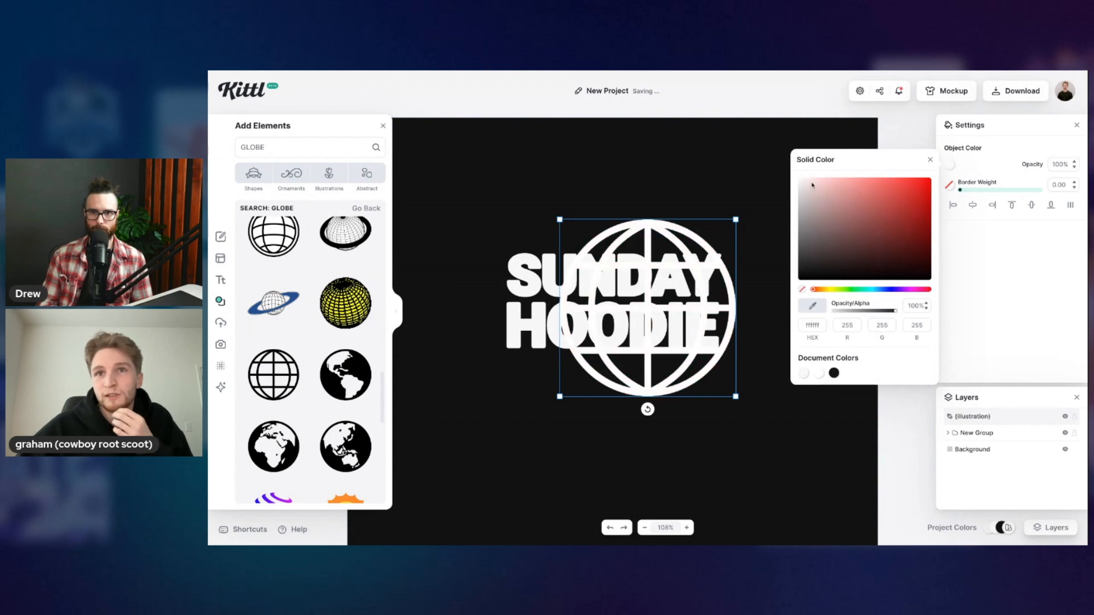
click(804, 374)
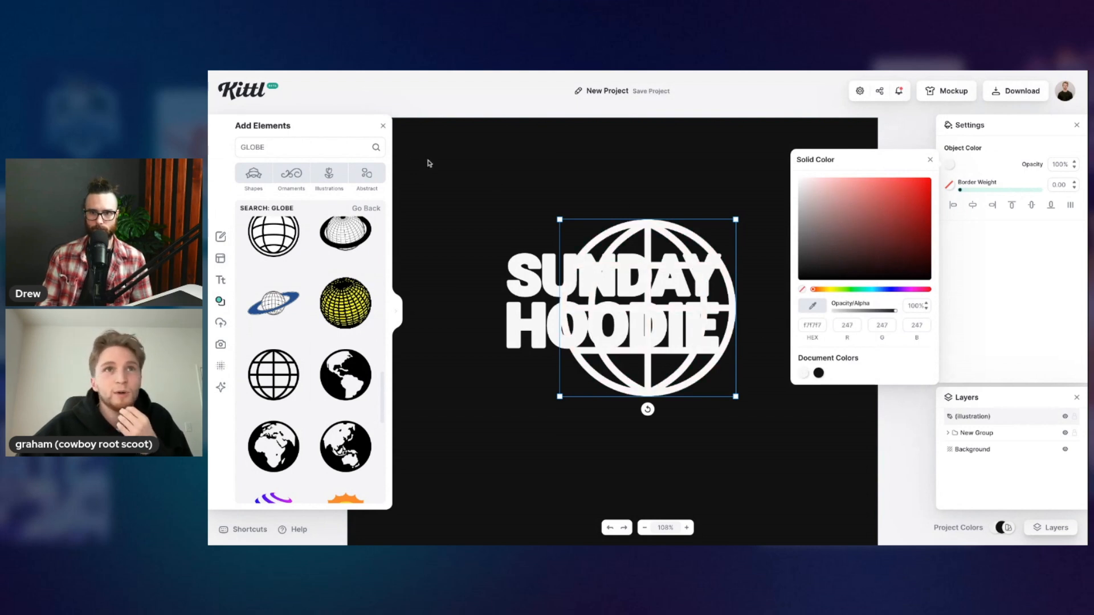
click(383, 125)
drag(736, 220, 613, 381)
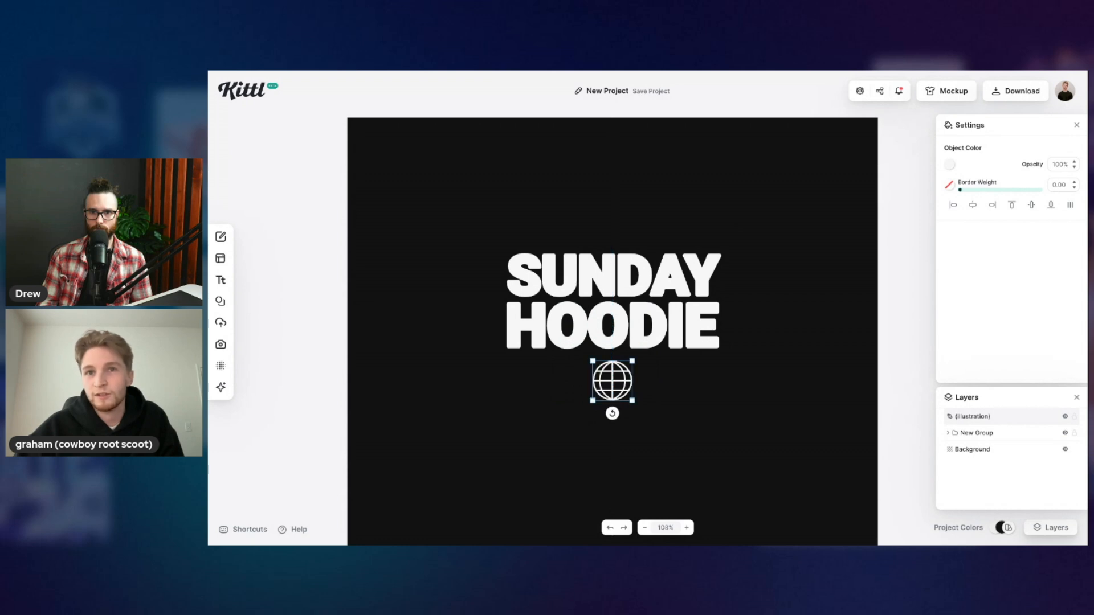
Step: Thicken the globe with an off-white border of weight 3.30 and nudge it slightly closer to HOODIE
click(950, 185)
click(803, 394)
click(998, 249)
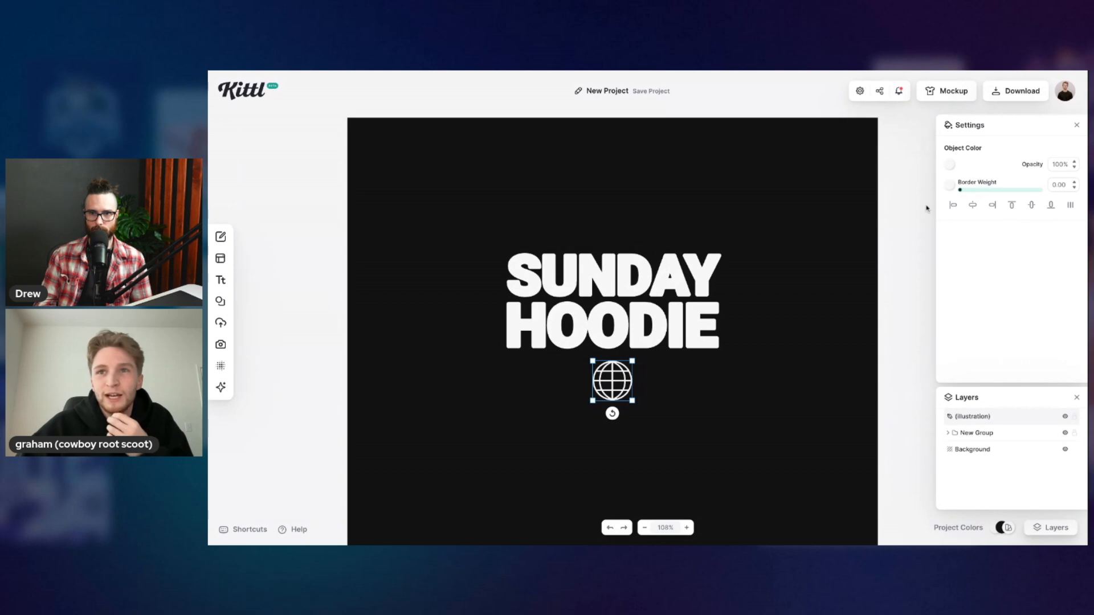
drag(961, 191, 962, 192)
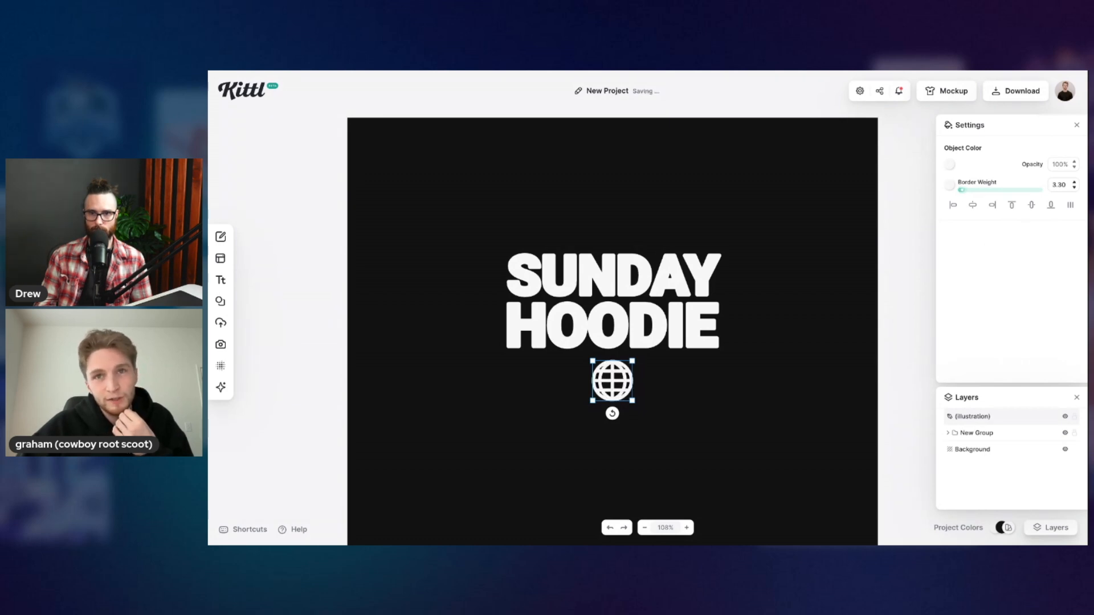
click(683, 392)
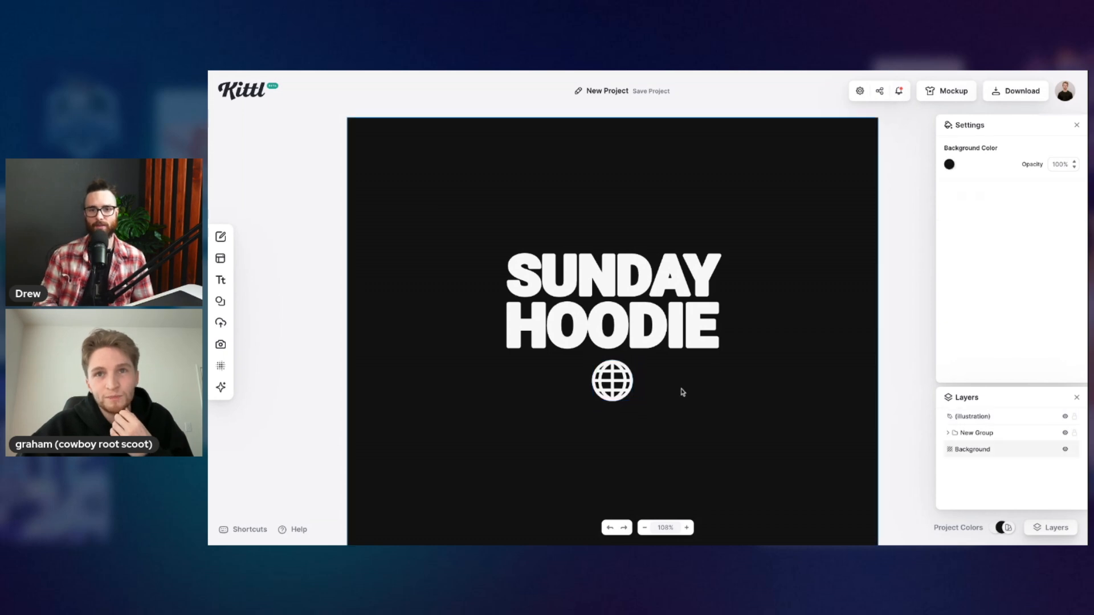
drag(613, 382, 613, 385)
click(707, 389)
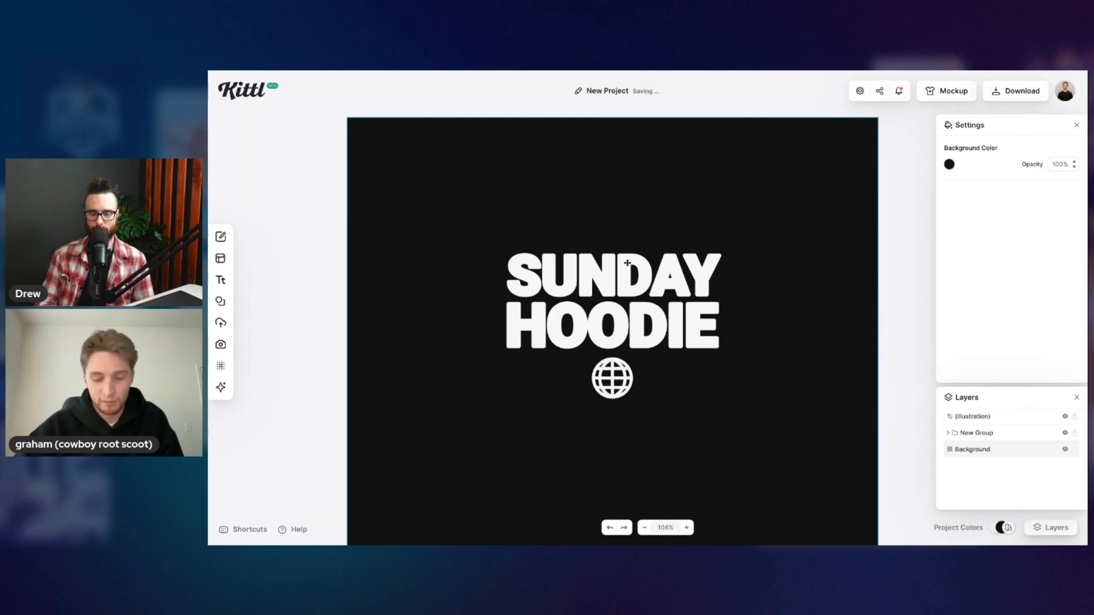
Step: Add a headline text in capitals and off-white, and place it below the globe on a single line
key(t)
scroll(652, 296, down, 1)
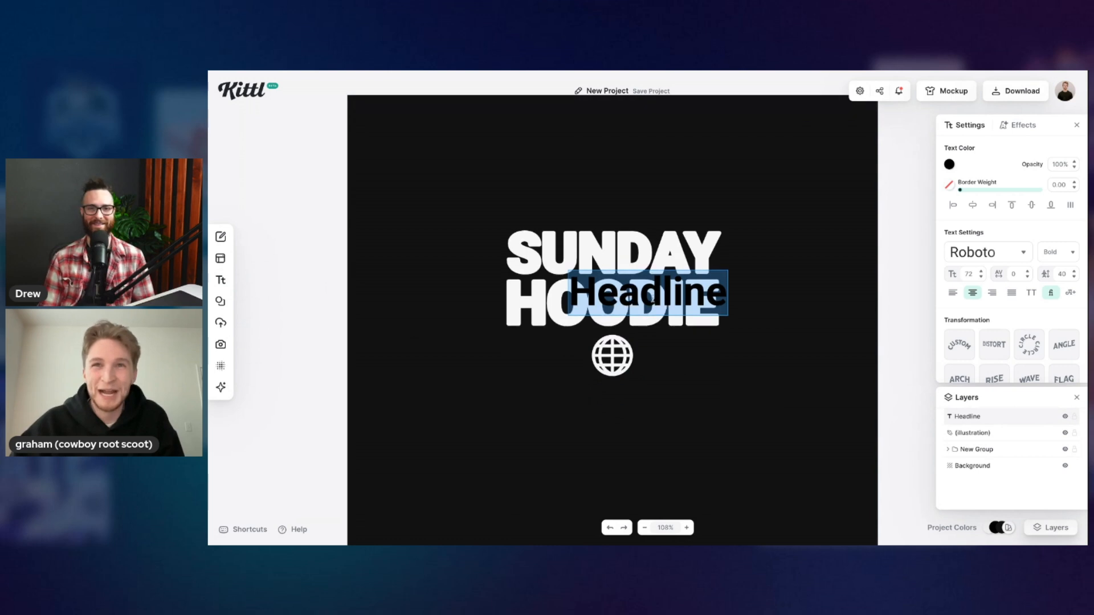
scroll(653, 298, up, 1)
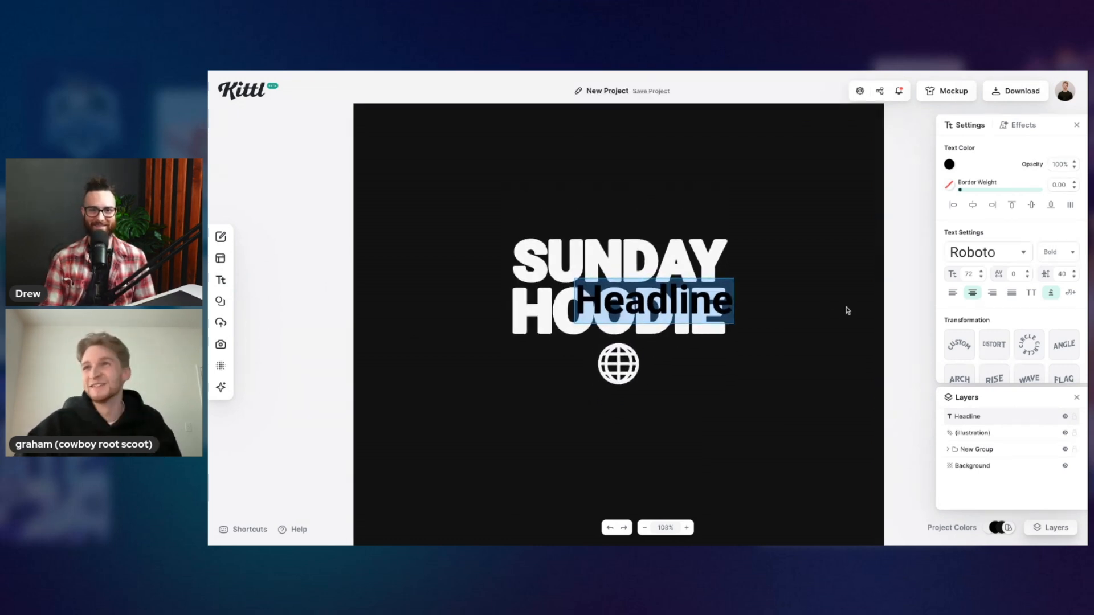
click(1032, 292)
drag(647, 289, 507, 414)
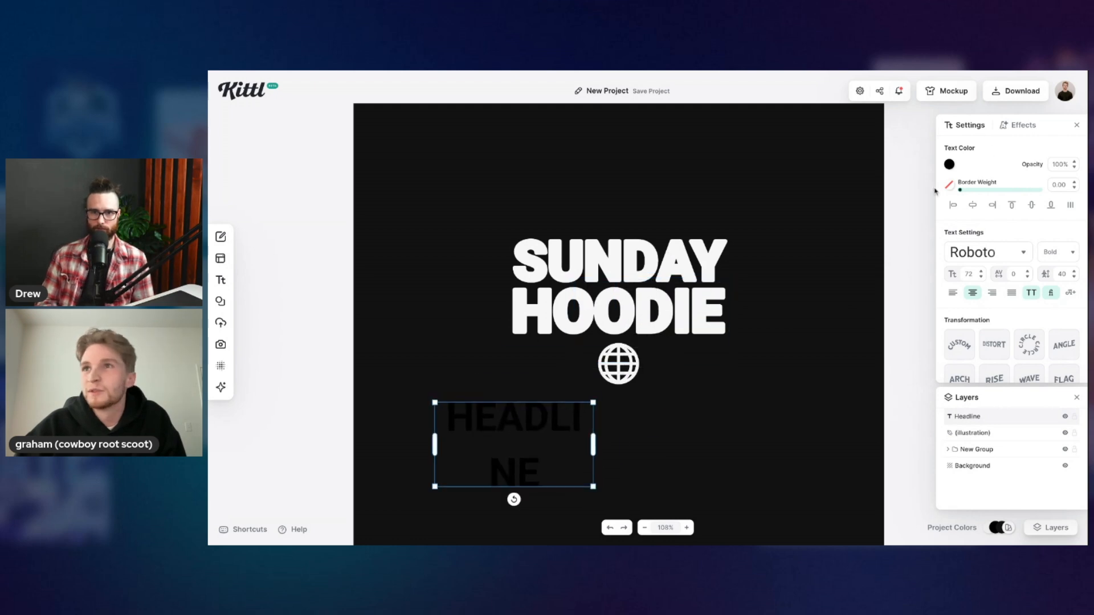
click(949, 164)
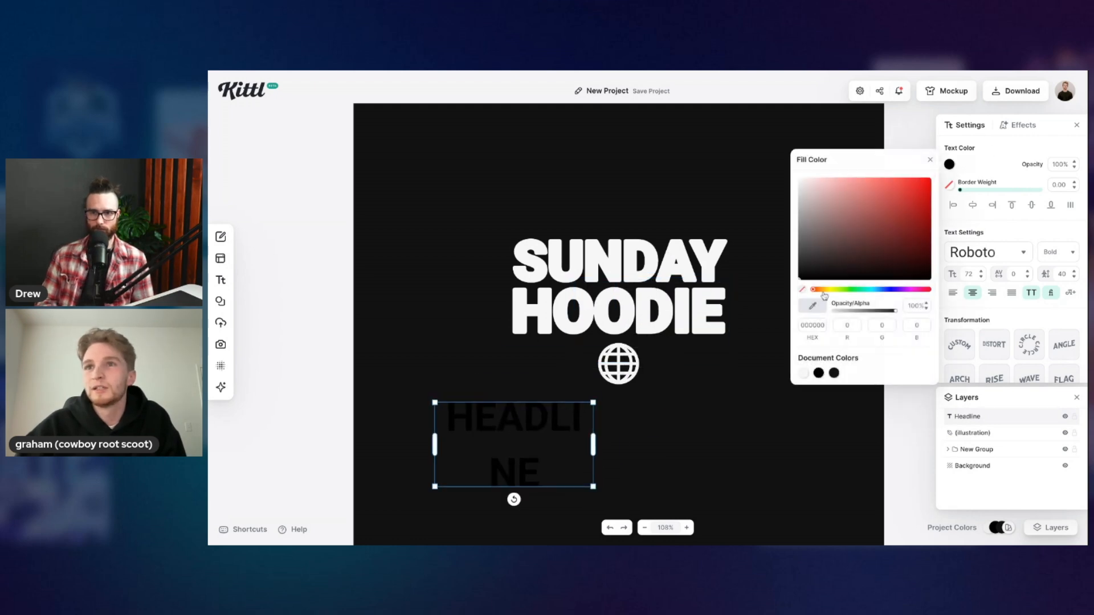
click(803, 378)
drag(509, 427, 539, 422)
Step: Change the headline's wording to EST
double_click(539, 421)
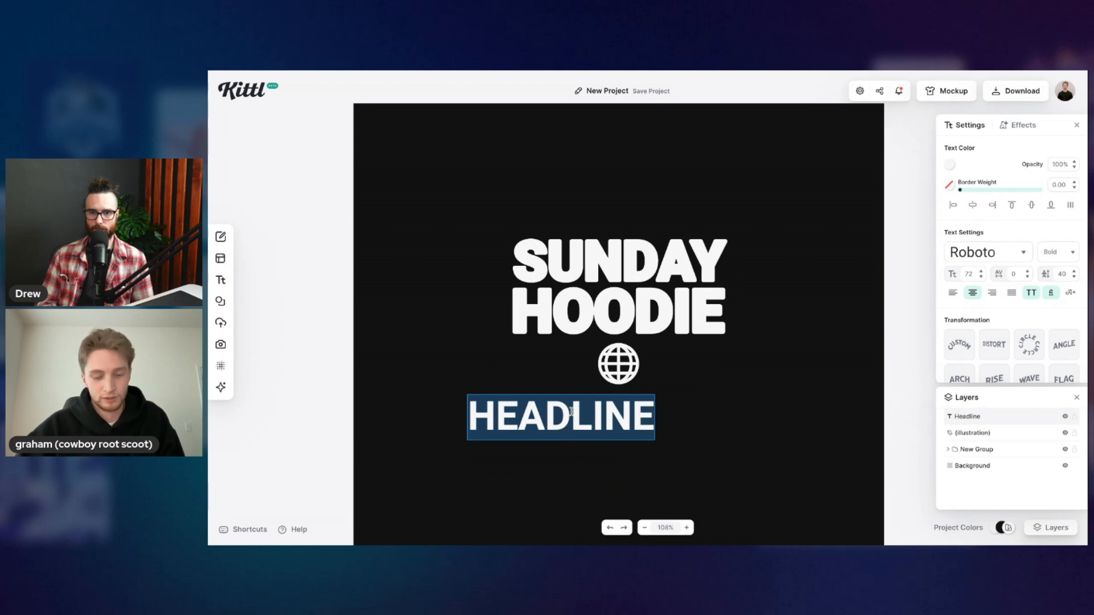
text(EAS)
key(BackSpace)
key(BackSpace)
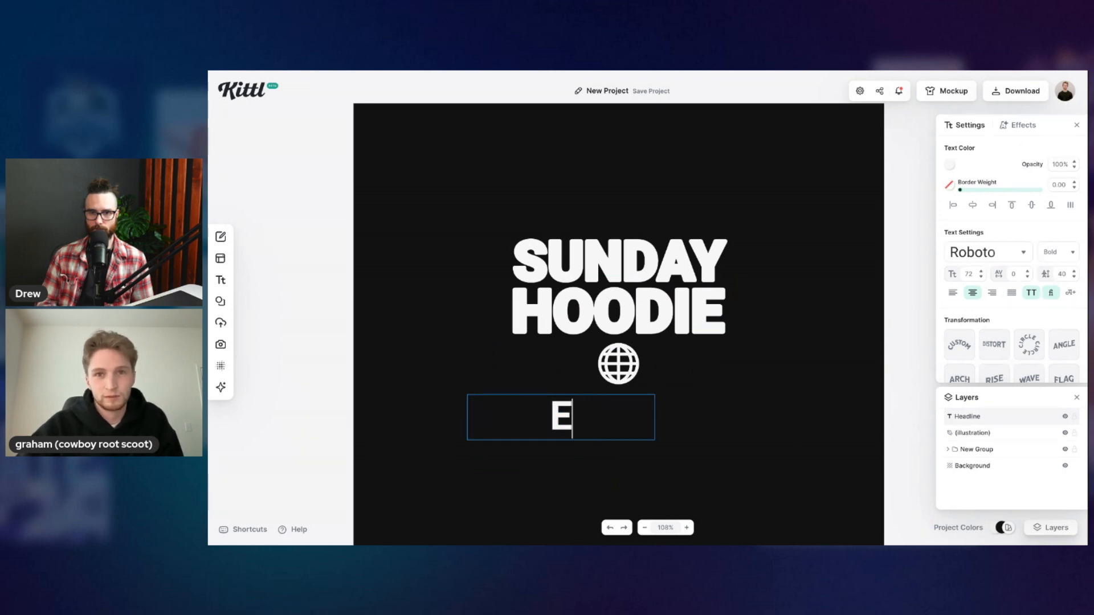
text(ST.)
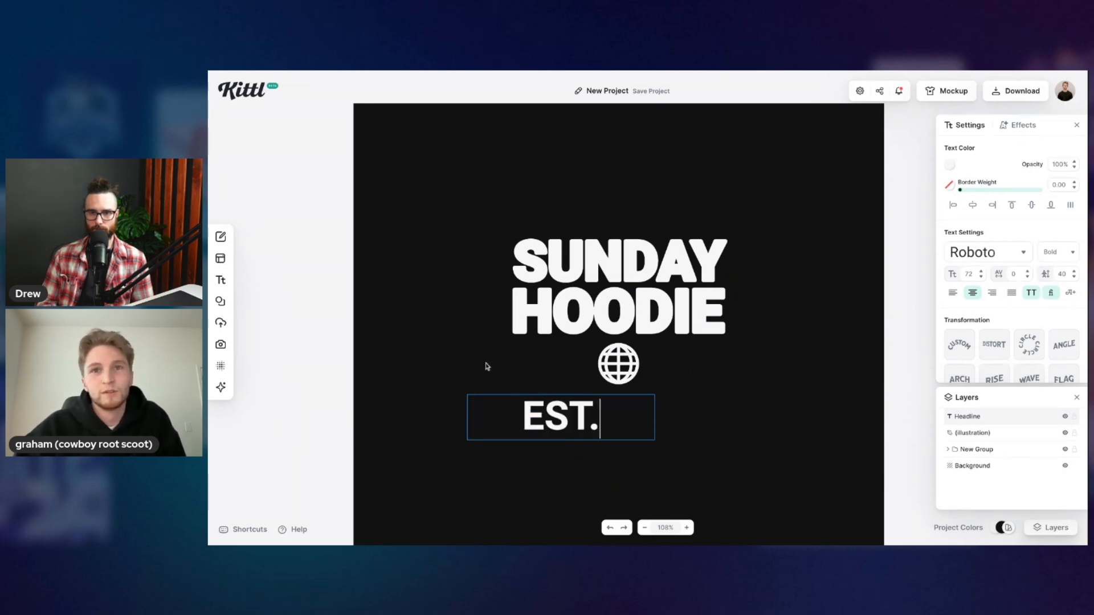
key(Escape)
Step: Shrink EST. to a font size of about 23 and place it just left of the globe, vertically centered on it
mouse_move(627, 426)
mouse_down()
mouse_move(518, 404)
mouse_move(511, 387)
mouse_move(492, 408)
mouse_move(490, 373)
mouse_up()
drag(490, 391, 579, 365)
click(581, 385)
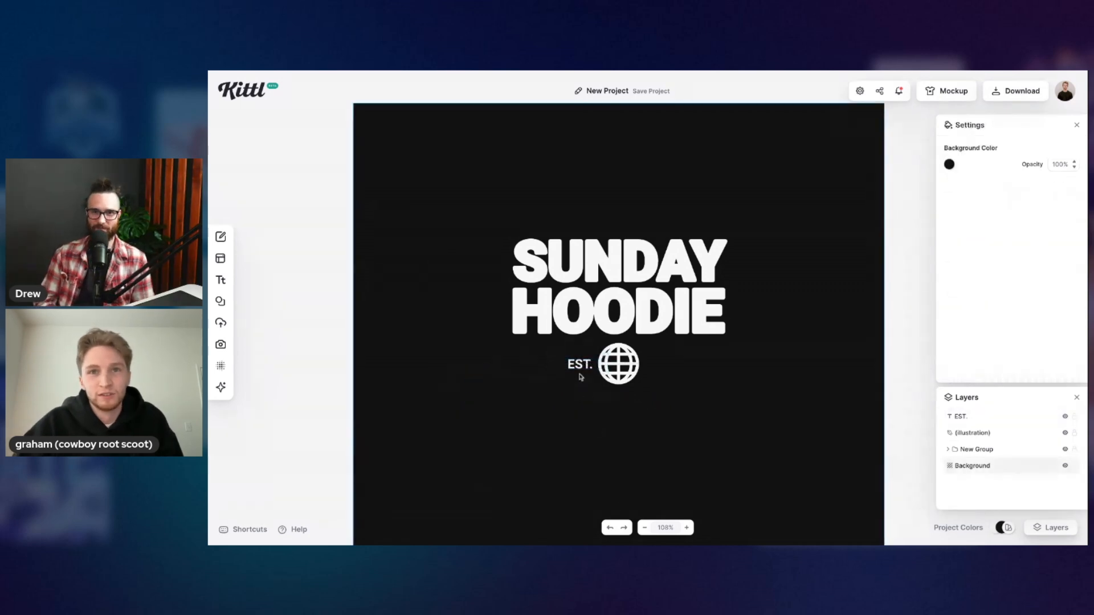
Step: Duplicate EST. to the globe's right side, change the copy's wording to 1999 and line it up with EST
click(580, 367)
key(ctrl+d)
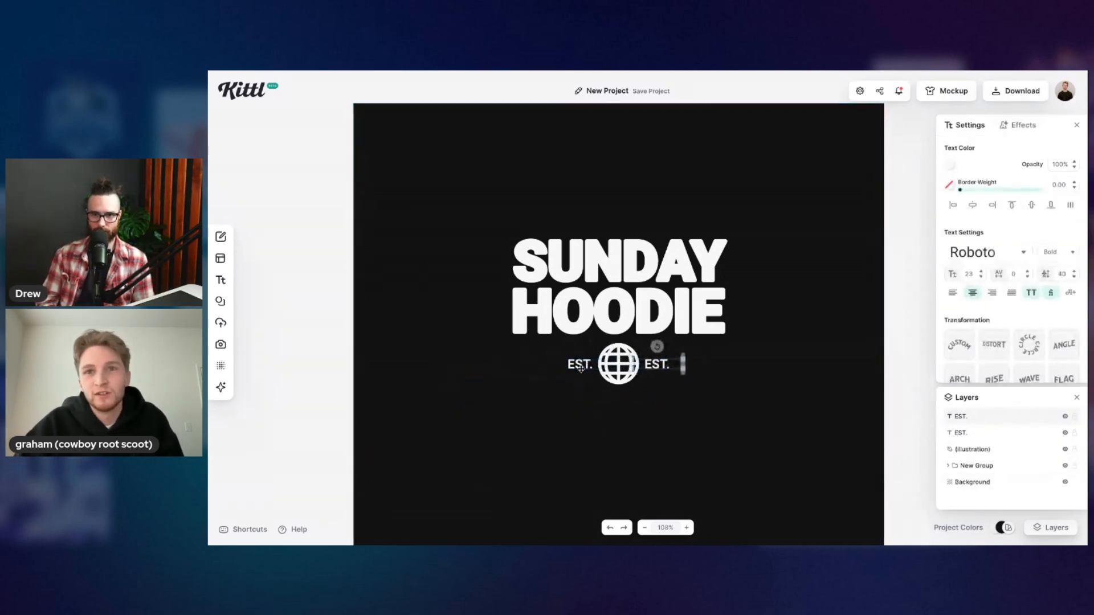
drag(657, 368, 656, 369)
text(1999)
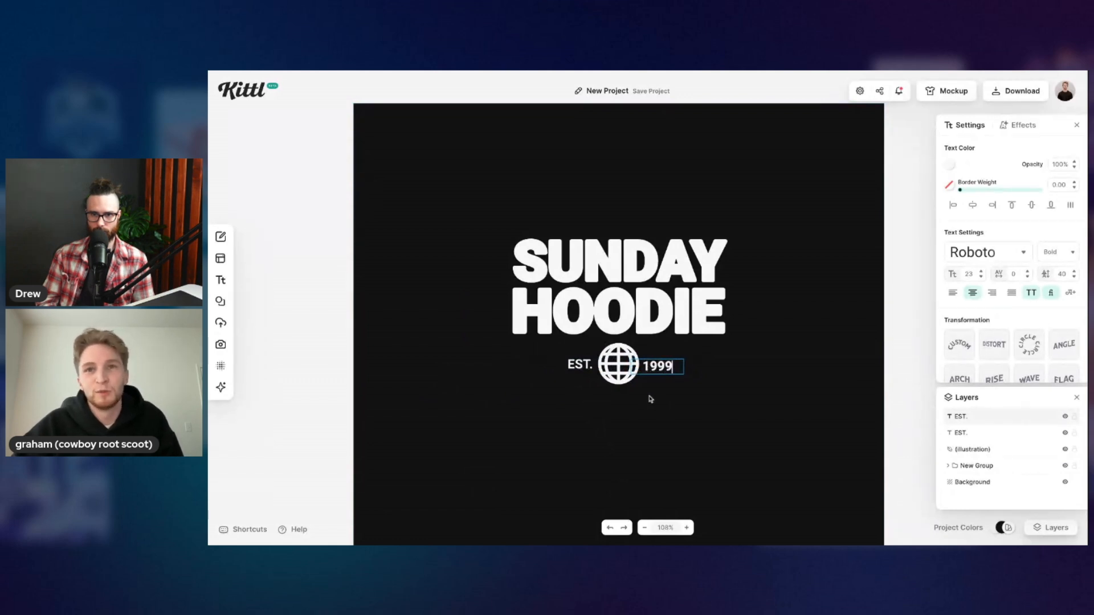
key(Escape)
mouse_move(659, 363)
mouse_down()
mouse_move(604, 365)
mouse_move(658, 364)
mouse_up()
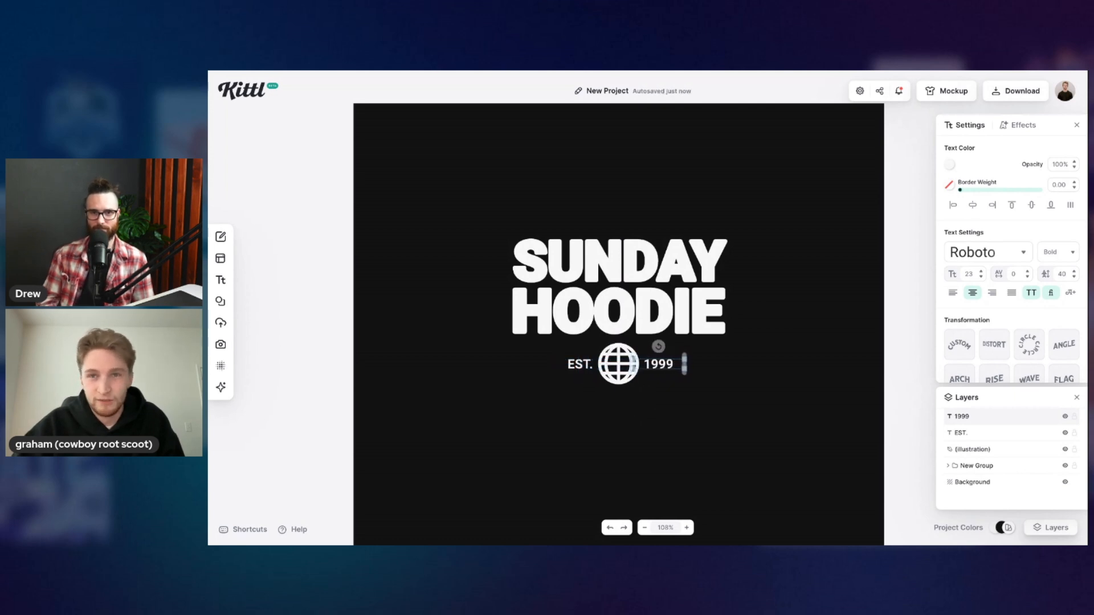
click(658, 392)
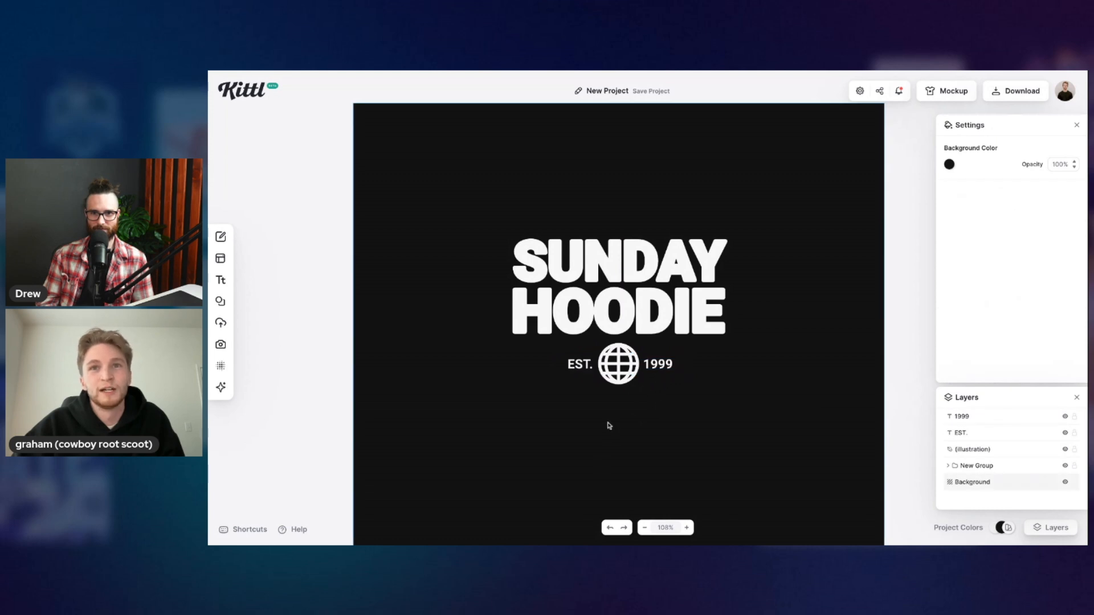
scroll(623, 407, up, 1)
scroll(623, 407, down, 2)
scroll(623, 408, right, 1)
scroll(623, 408, up, 1)
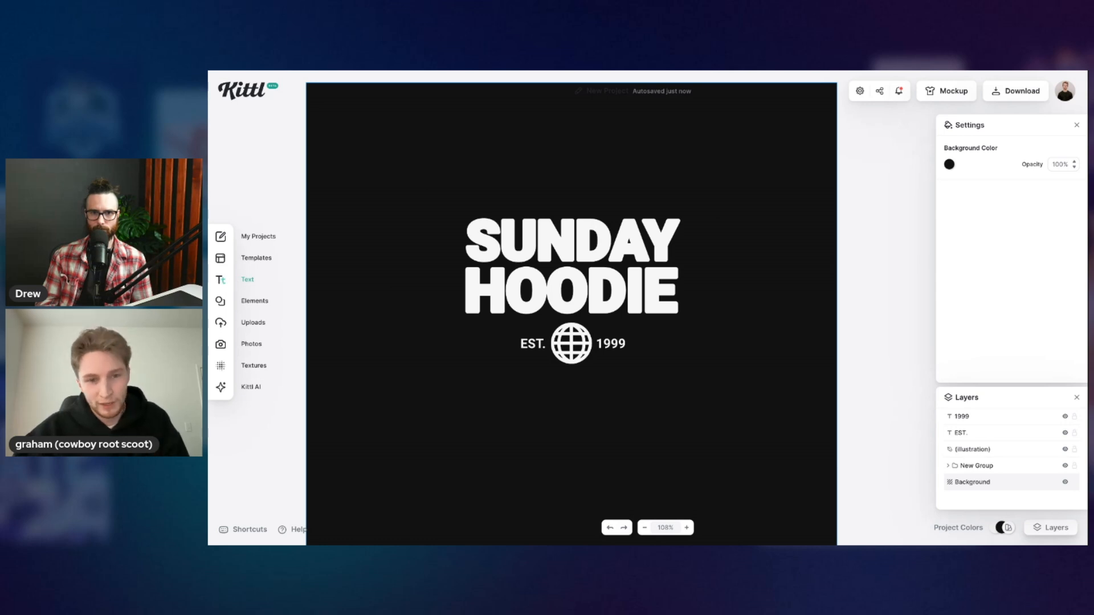
click(221, 279)
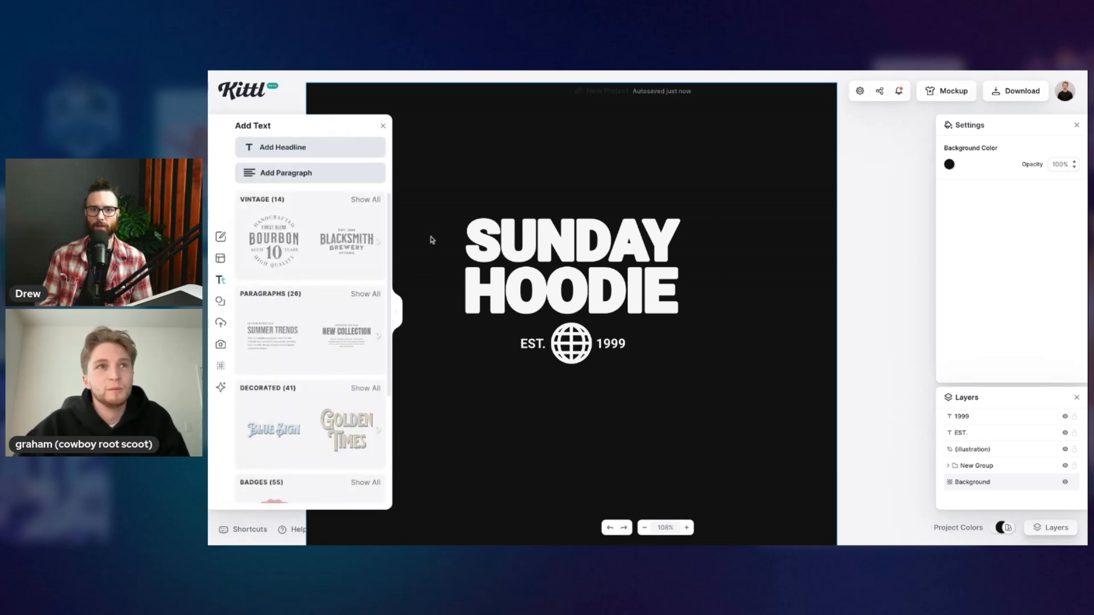
click(383, 125)
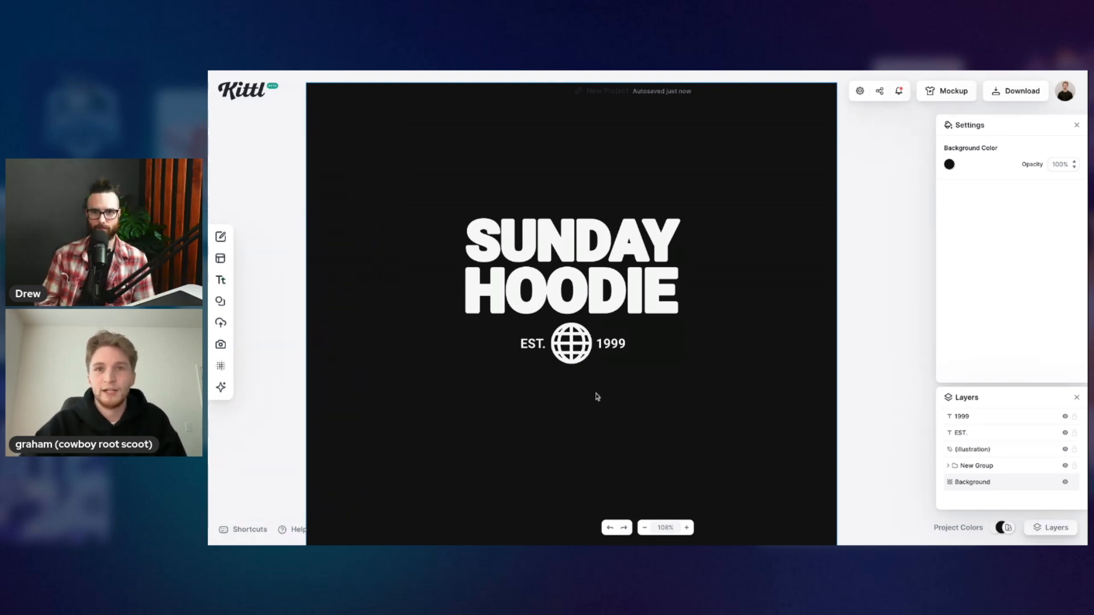
Step: Add another headline text, color it off-white f7f7f7 and center it below the globe
key(t)
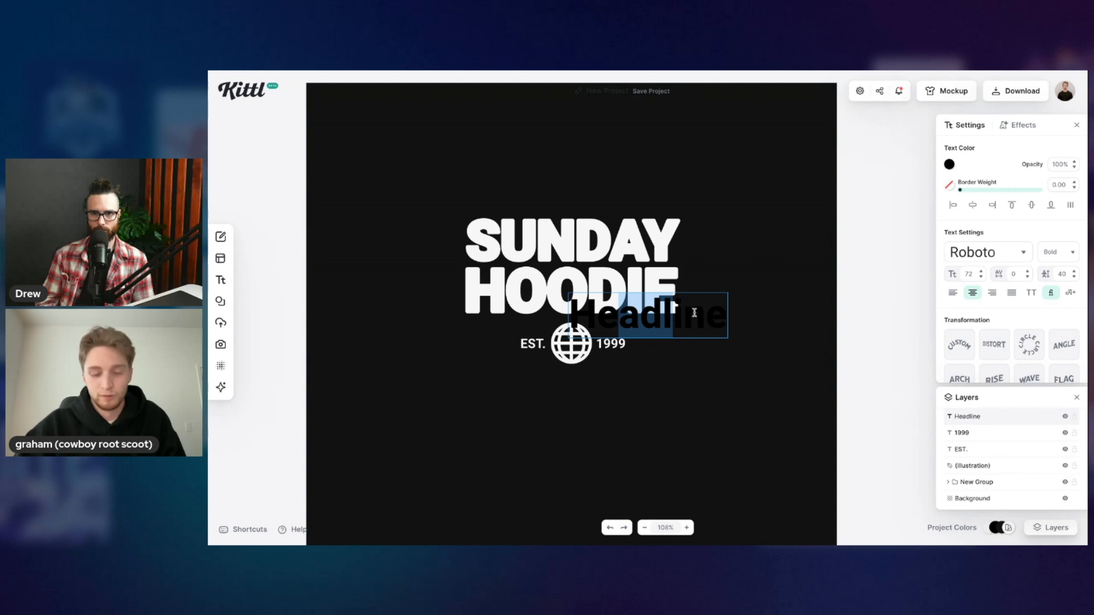
click(949, 166)
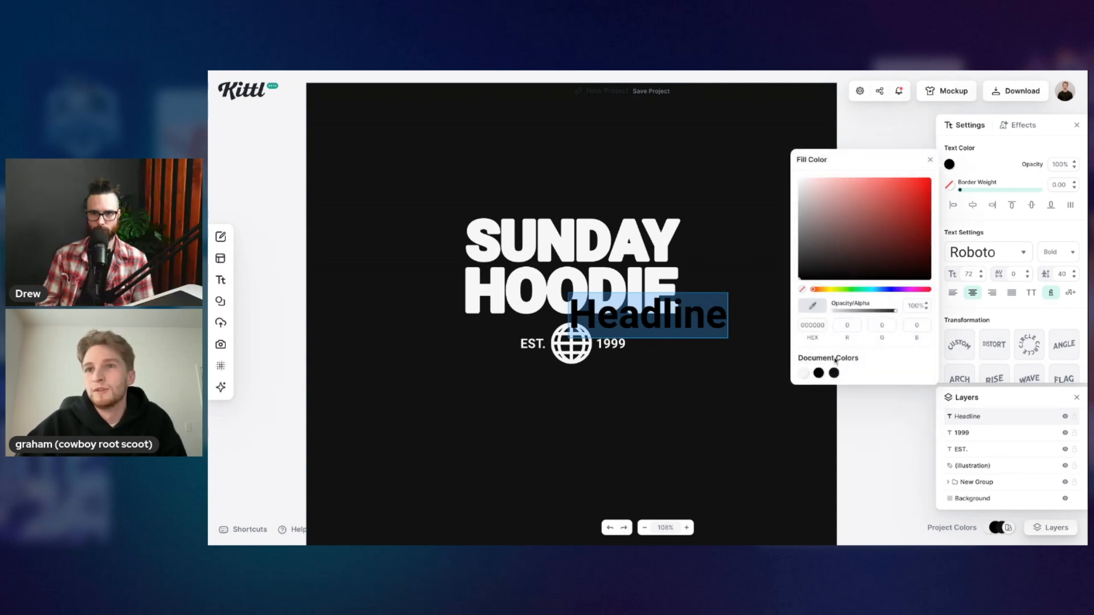
click(804, 375)
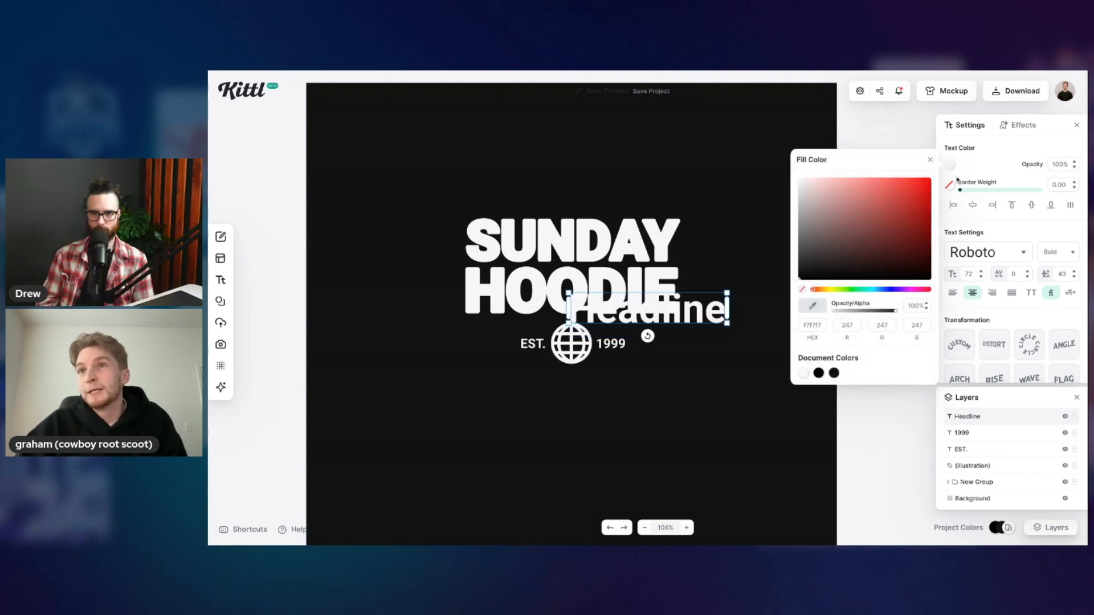
click(930, 160)
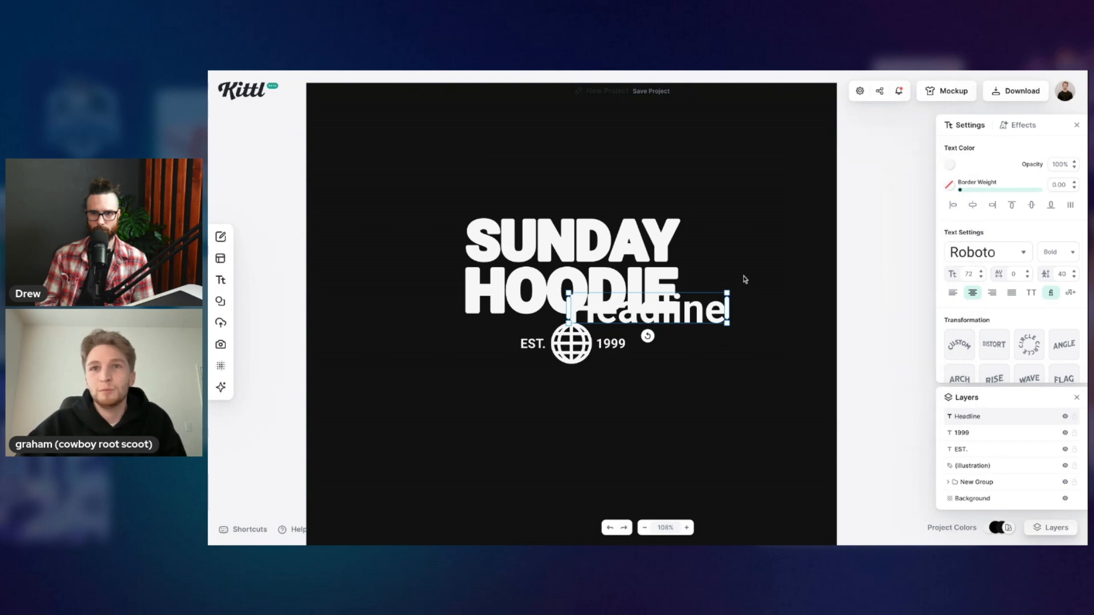
drag(713, 308, 637, 398)
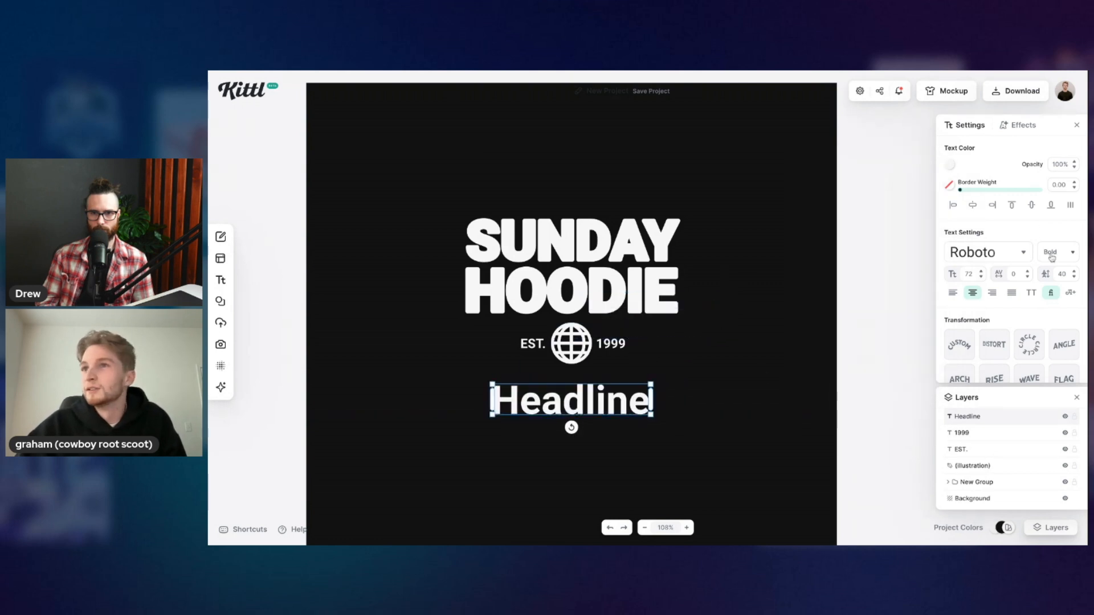
Step: Change the typeface of the headline below the globe to Lato Regular
click(1074, 254)
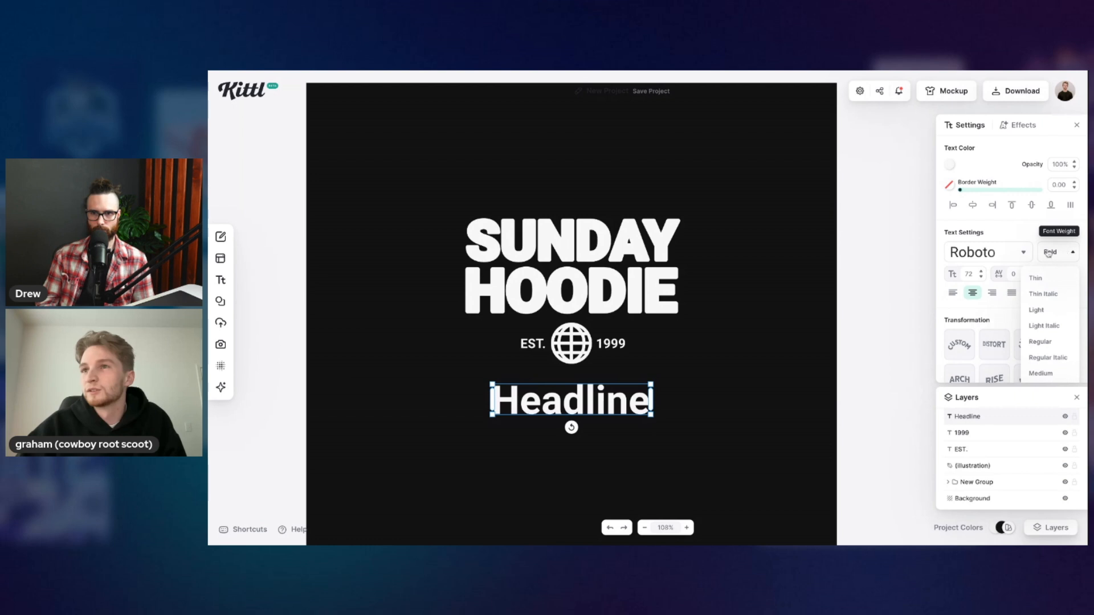
click(1024, 254)
click(837, 326)
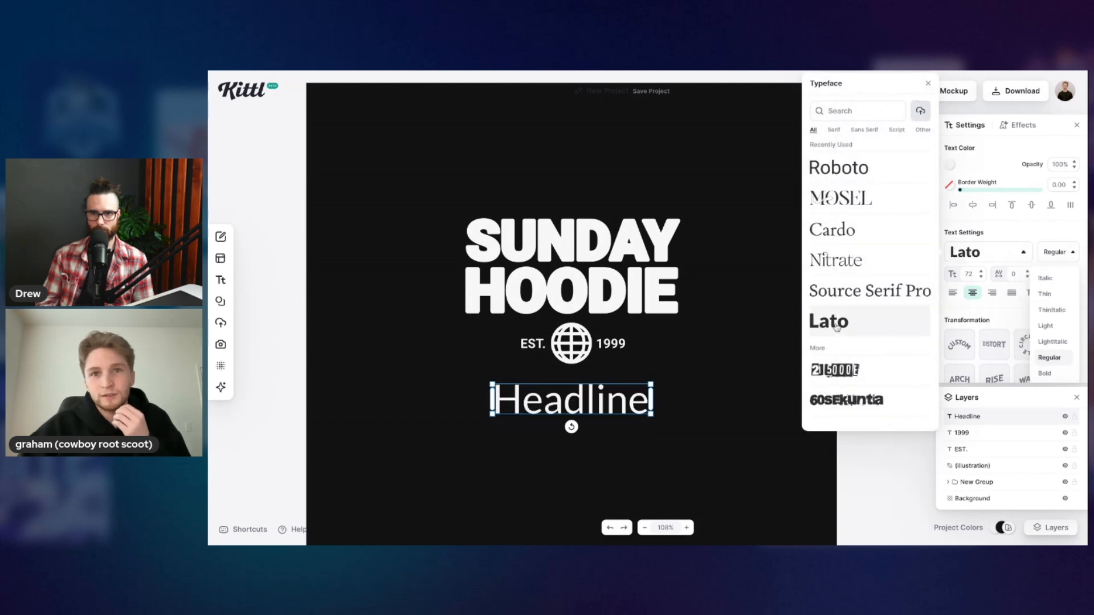
click(1023, 231)
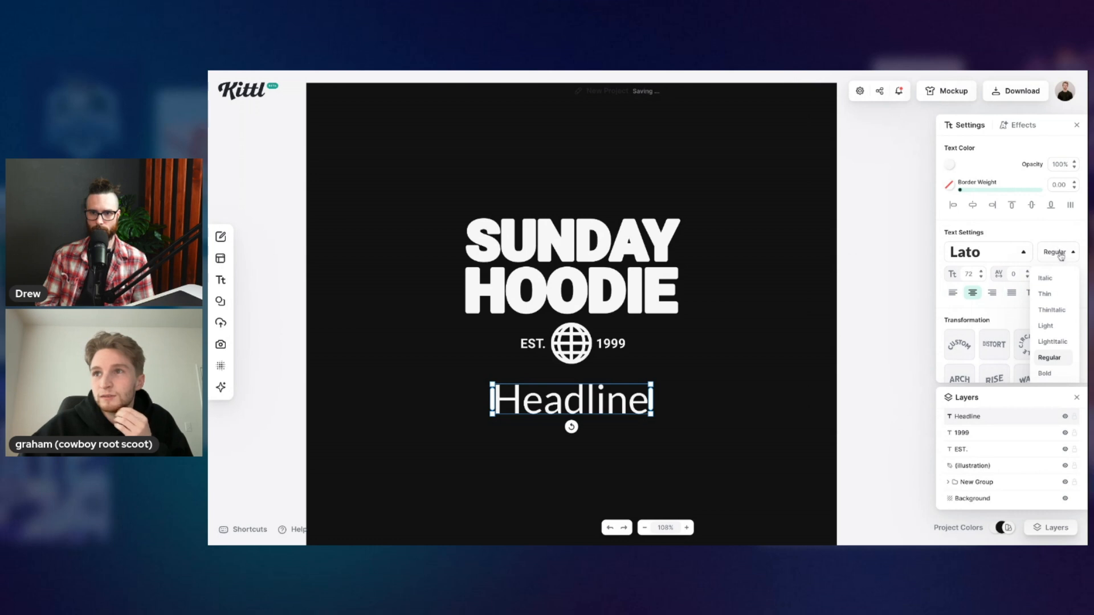
click(1056, 251)
Step: Make the headline below the globe all caps and set its font size to 20
click(1035, 294)
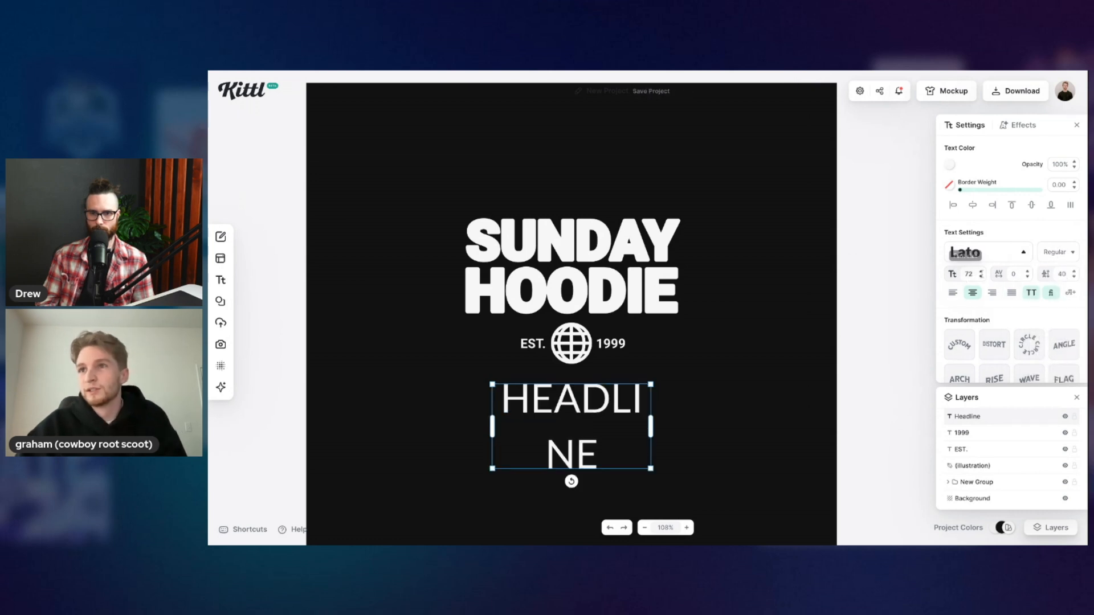
click(969, 274)
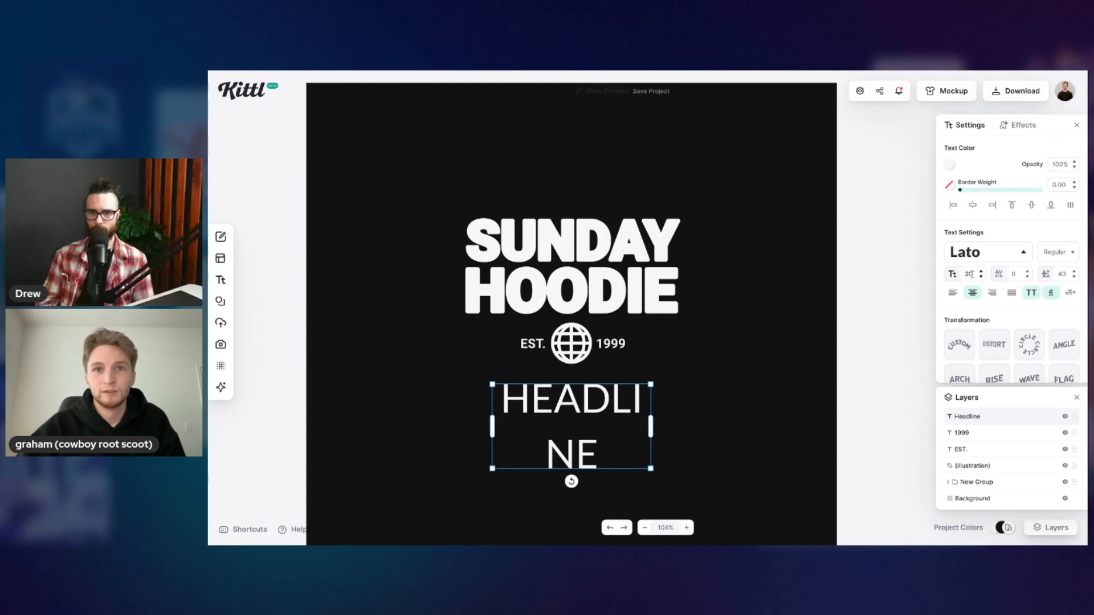
key(Return)
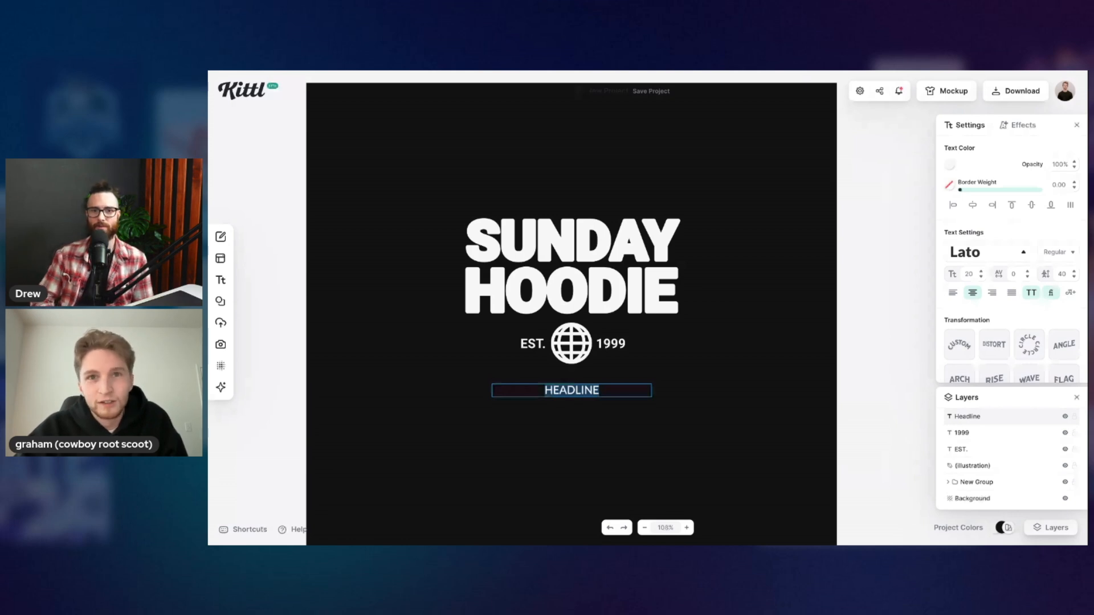
Step: Change the headline's wording to PRIMARILY FOR USE ON SUNDAY'S. WEAR ON OTHER DAYS OF THE WEEK WITH PERMISSION
text(PRIMAR)
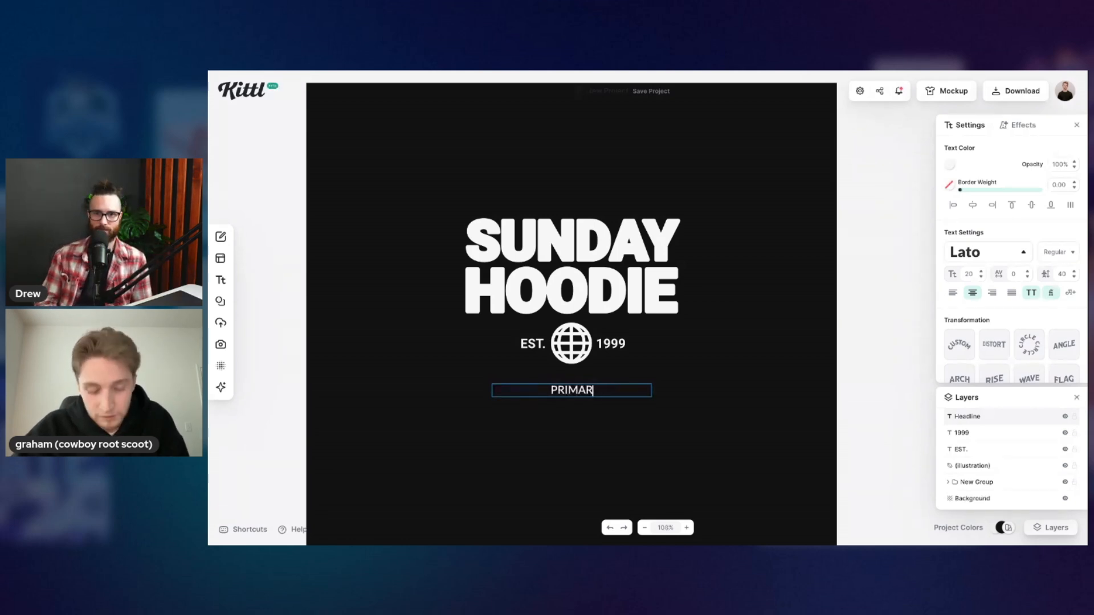
text(ILY)
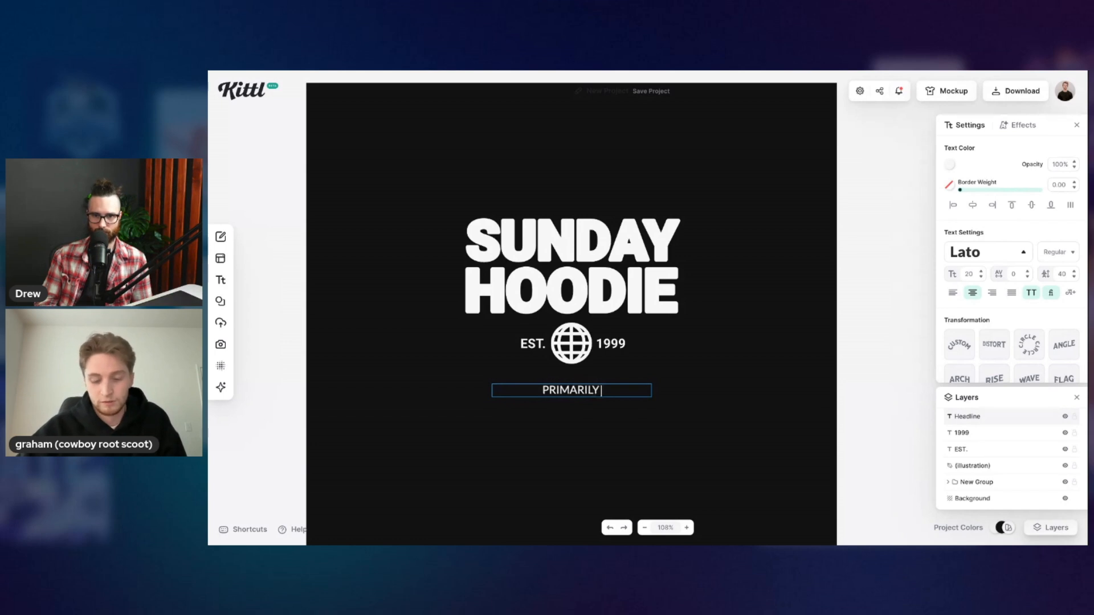
text( FOR USE ON SUNDA)
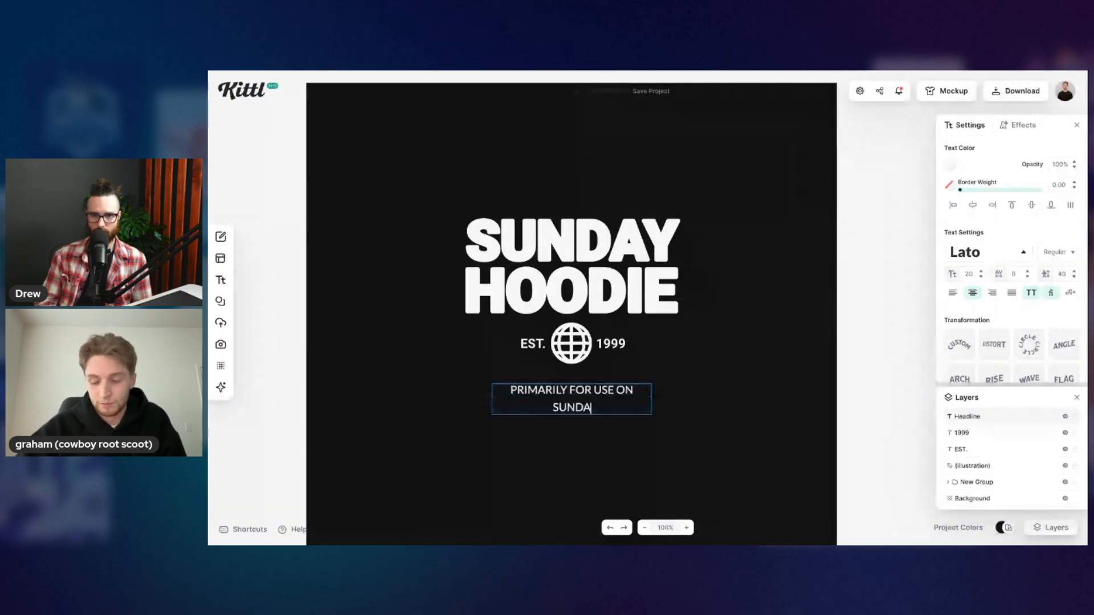
text(Y'S)
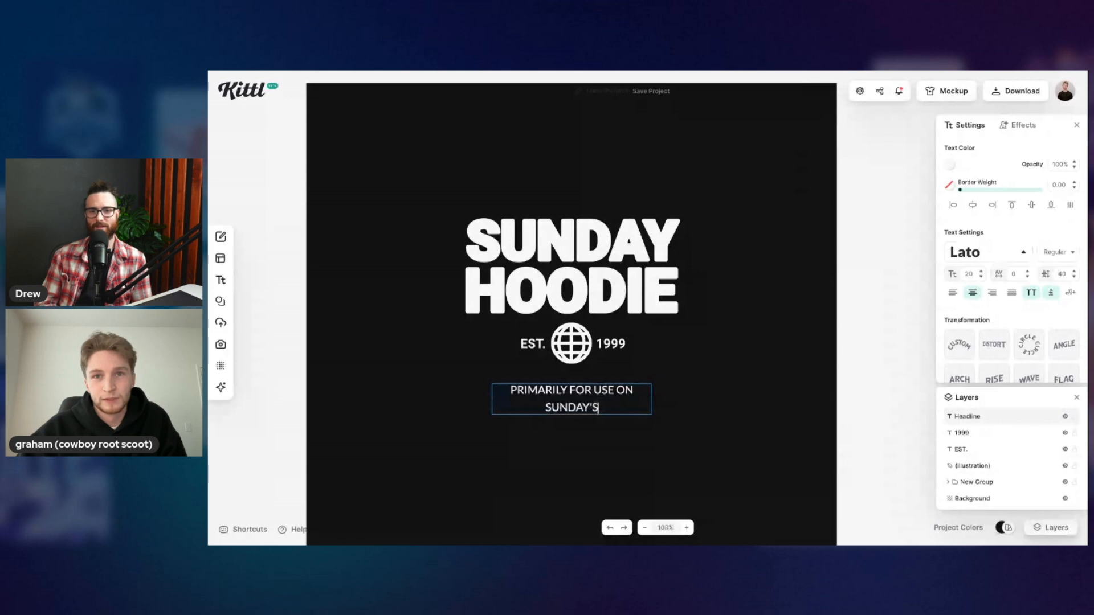
text(.)
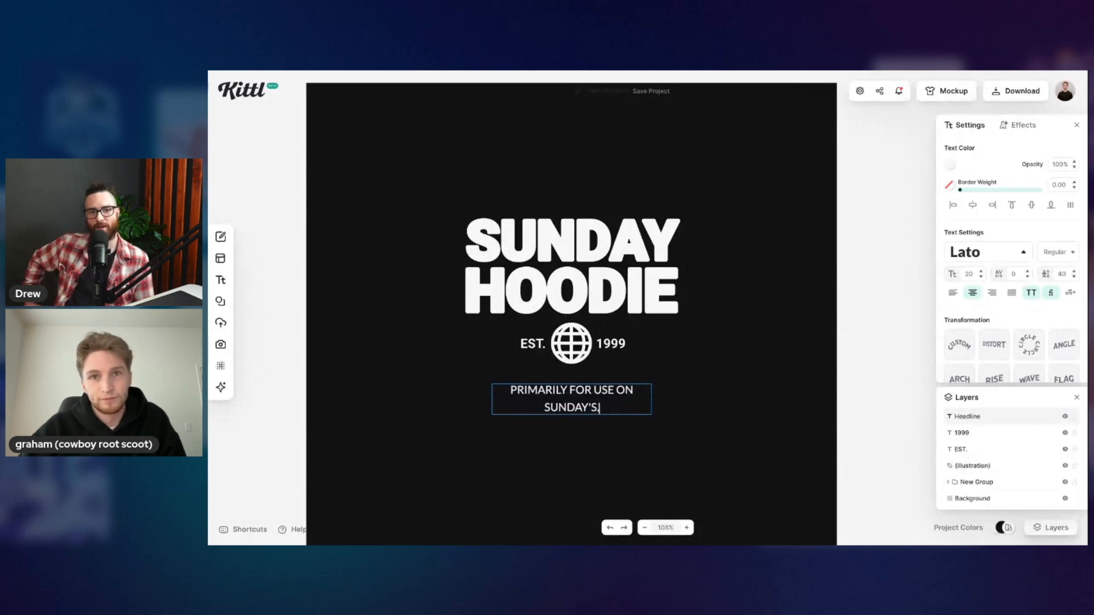
text( WEAR O)
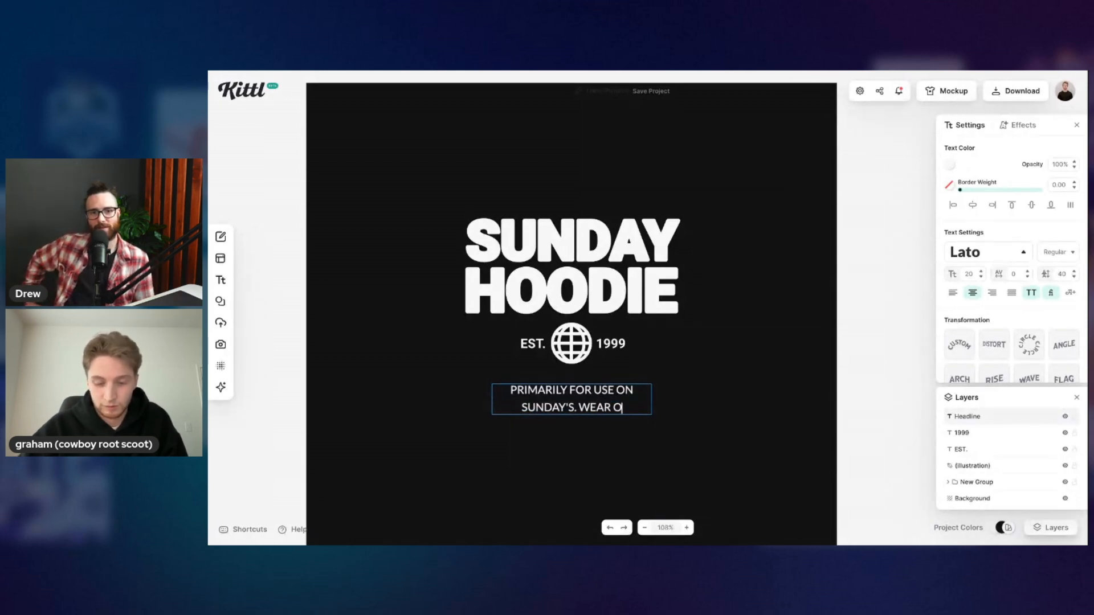
text(N OTHER)
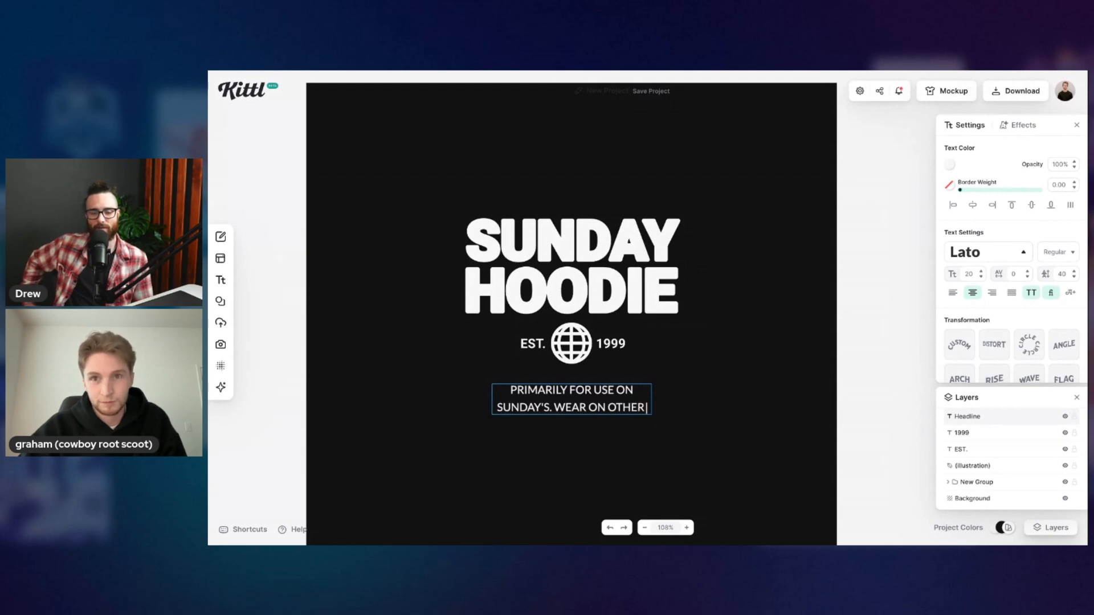
text( DAYS OF THE)
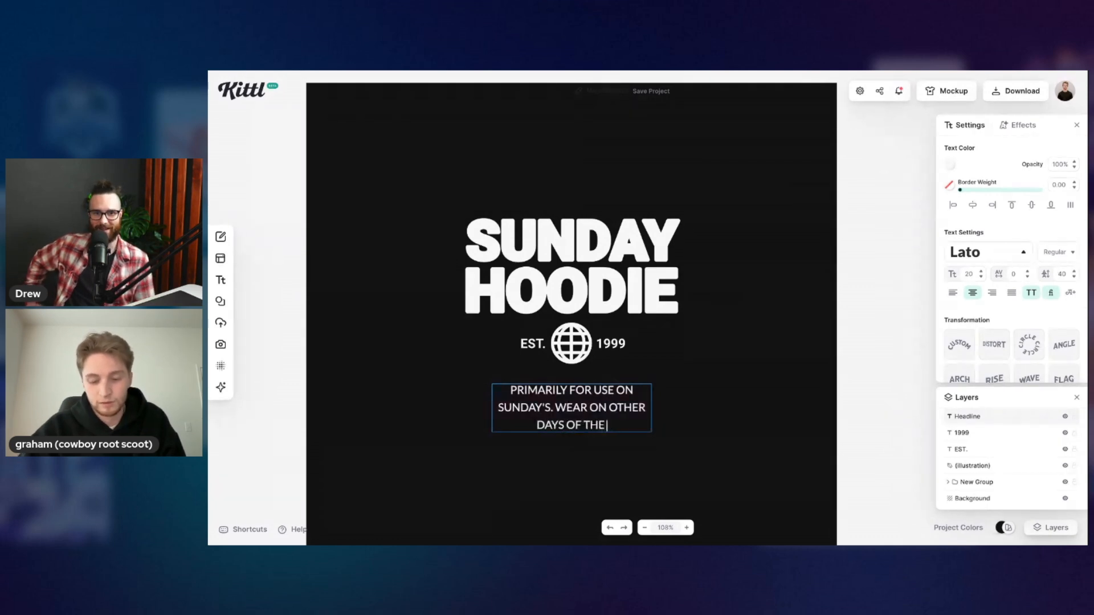
text( WEEK WITH PERMISSION)
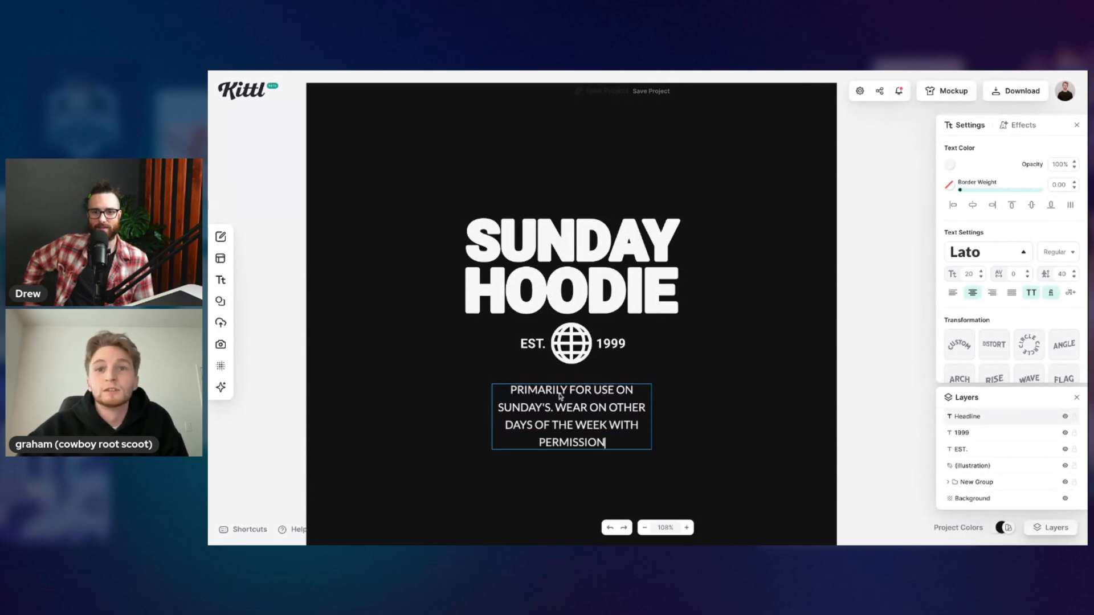
key(Escape)
Step: Widen the tagline's text box so the wording wraps onto two lines, and center it below the globe
drag(651, 412, 749, 411)
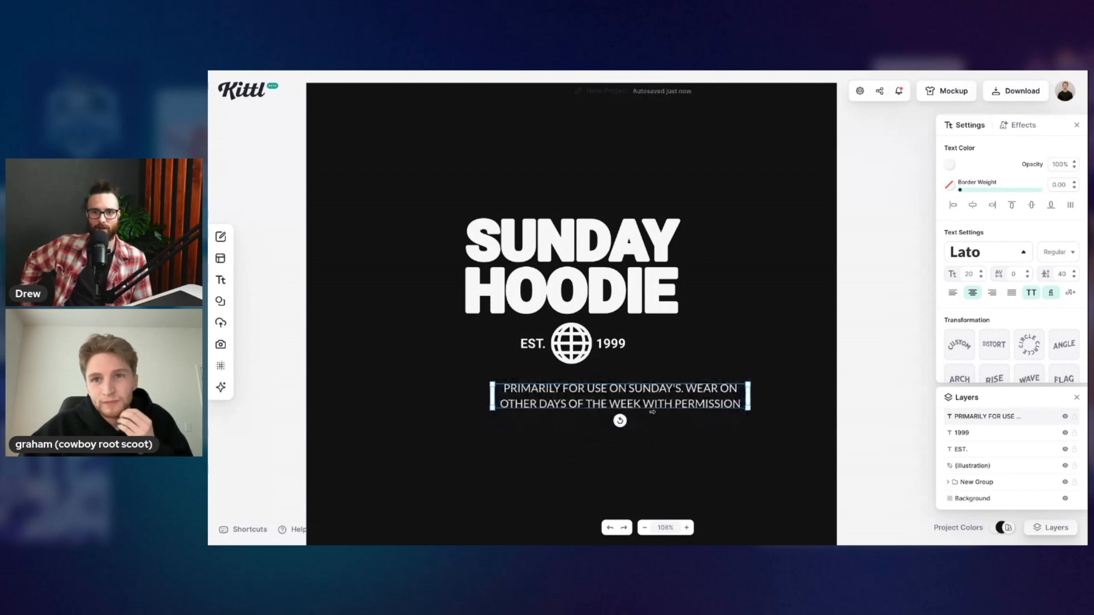
drag(675, 399, 630, 395)
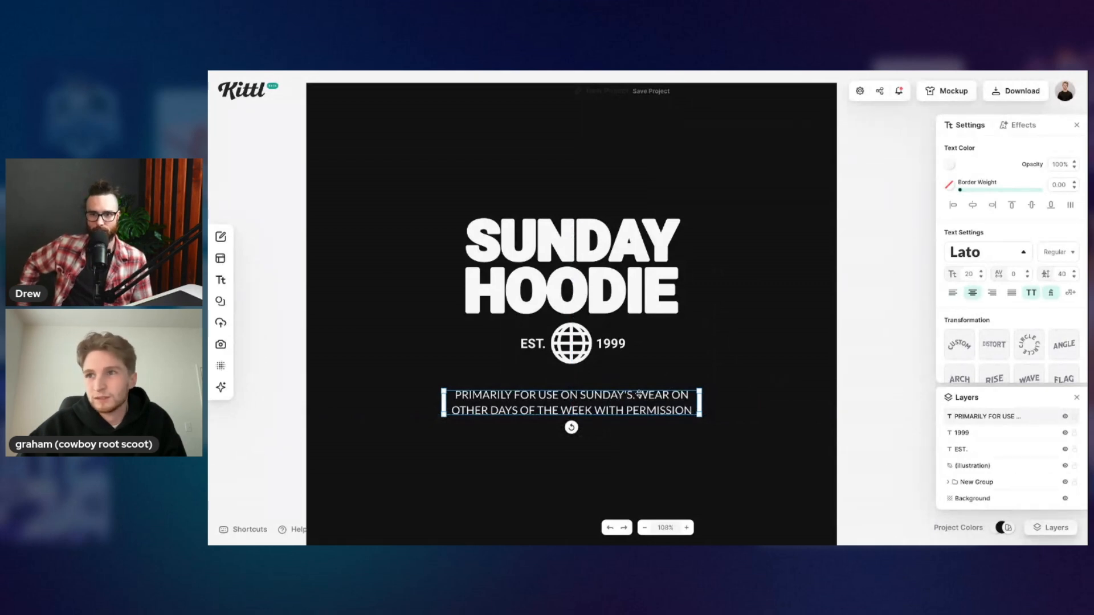
click(1011, 294)
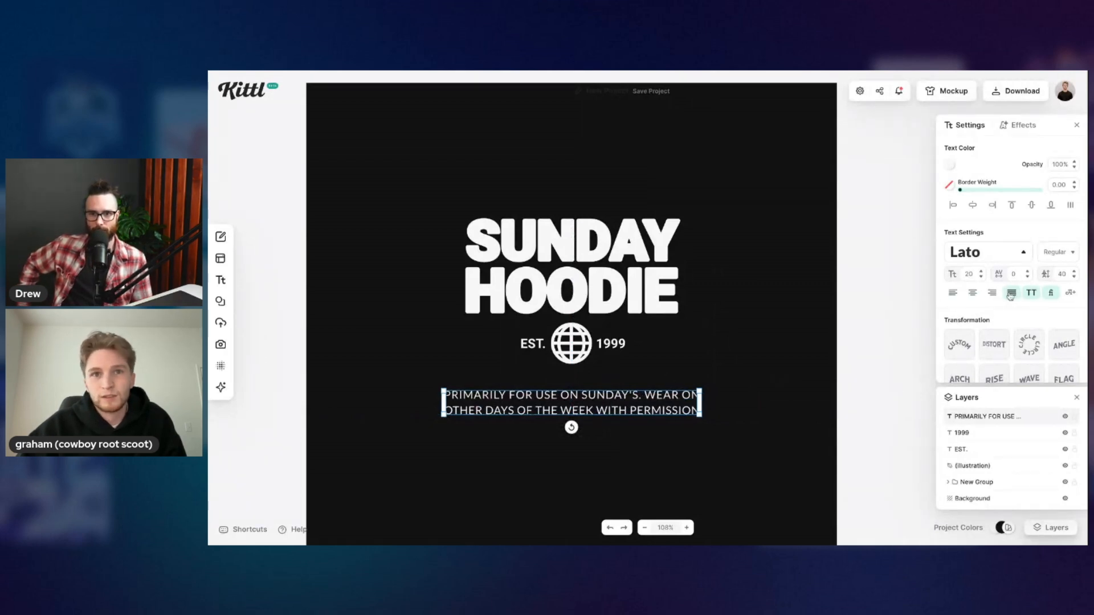
mouse_move(703, 406)
mouse_down()
mouse_move(734, 405)
mouse_move(680, 406)
mouse_move(689, 406)
mouse_up()
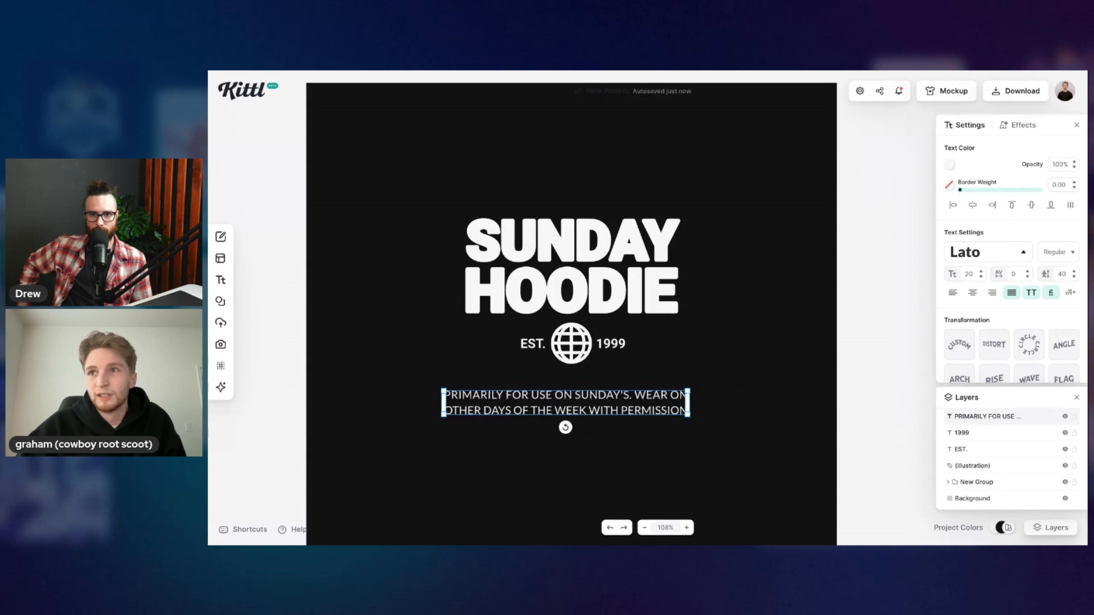
click(973, 294)
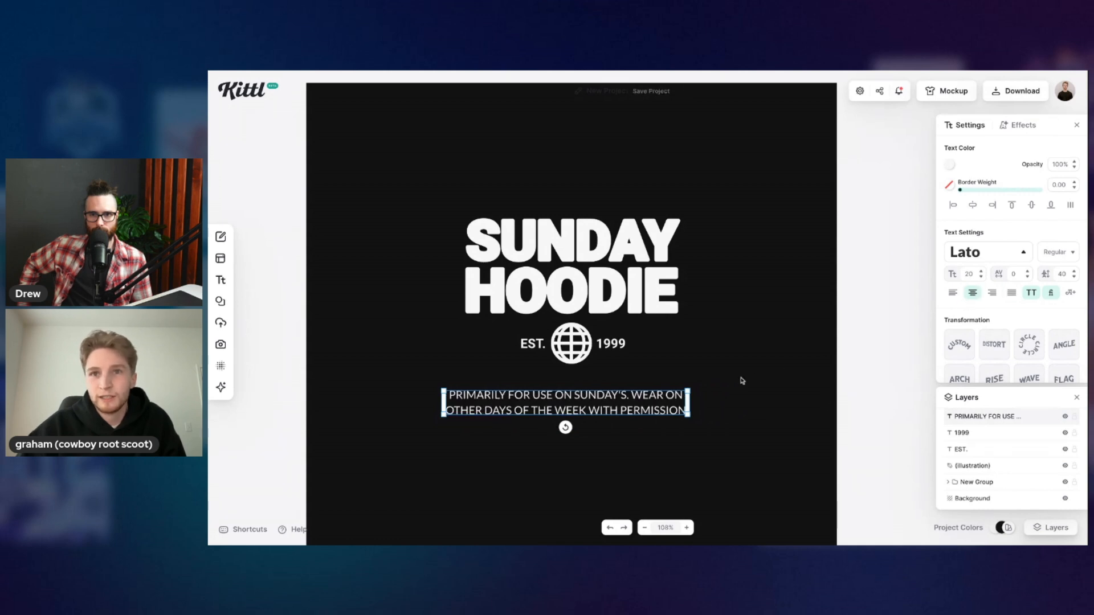
Step: Widen the tagline's text box slightly and scale the tagline to a font size of about 21 below the globe
drag(691, 404, 711, 404)
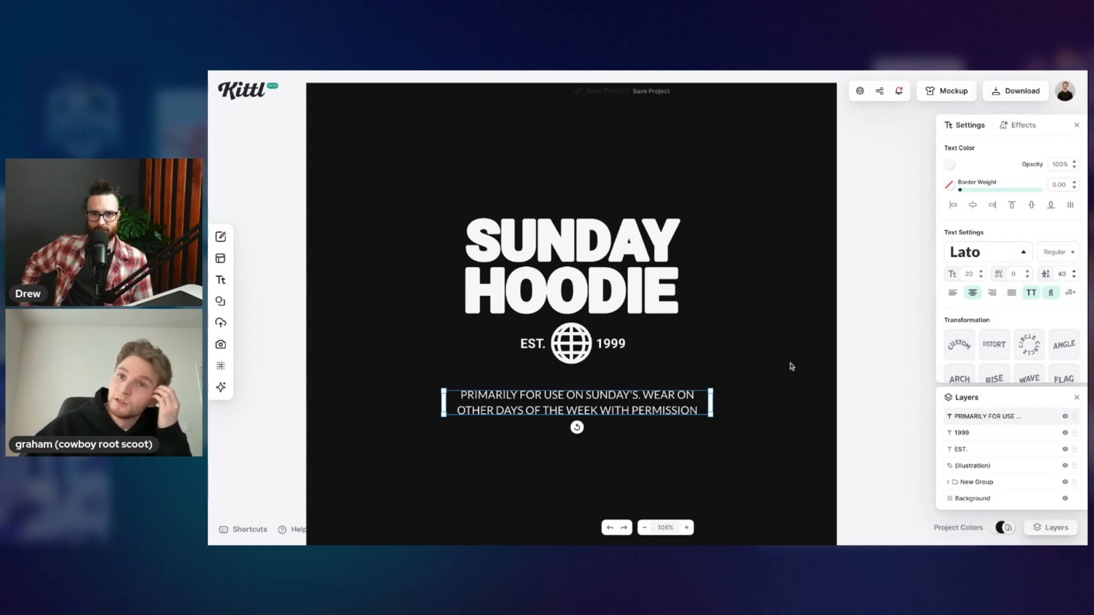
drag(712, 417, 593, 392)
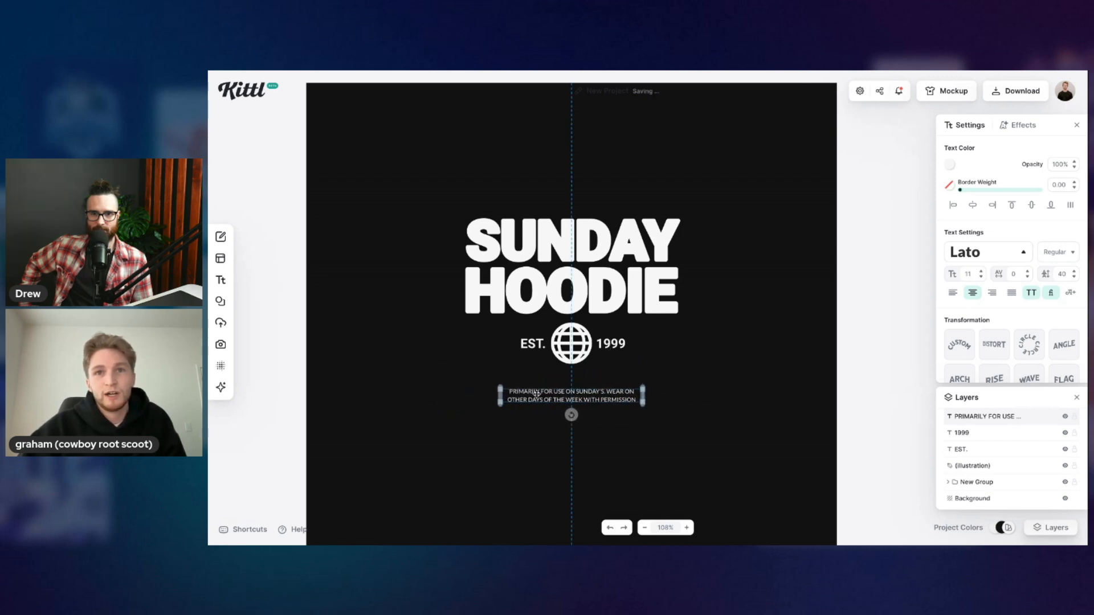
drag(644, 405, 705, 410)
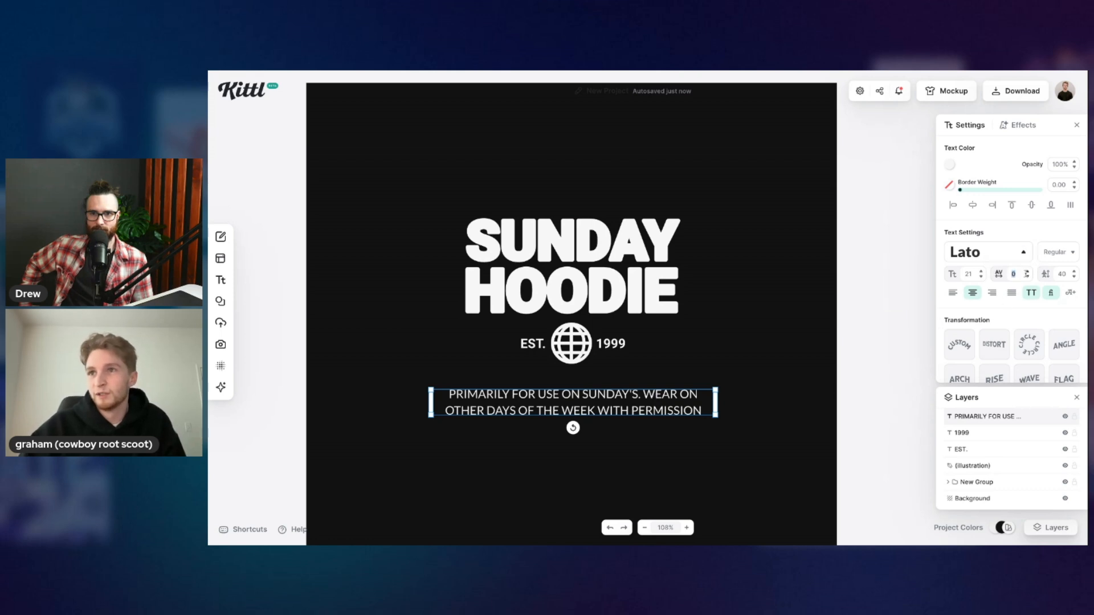
Step: Set the tagline's letter spacing to -20 and narrow its text box so the second line starts with OTHER
key(Return)
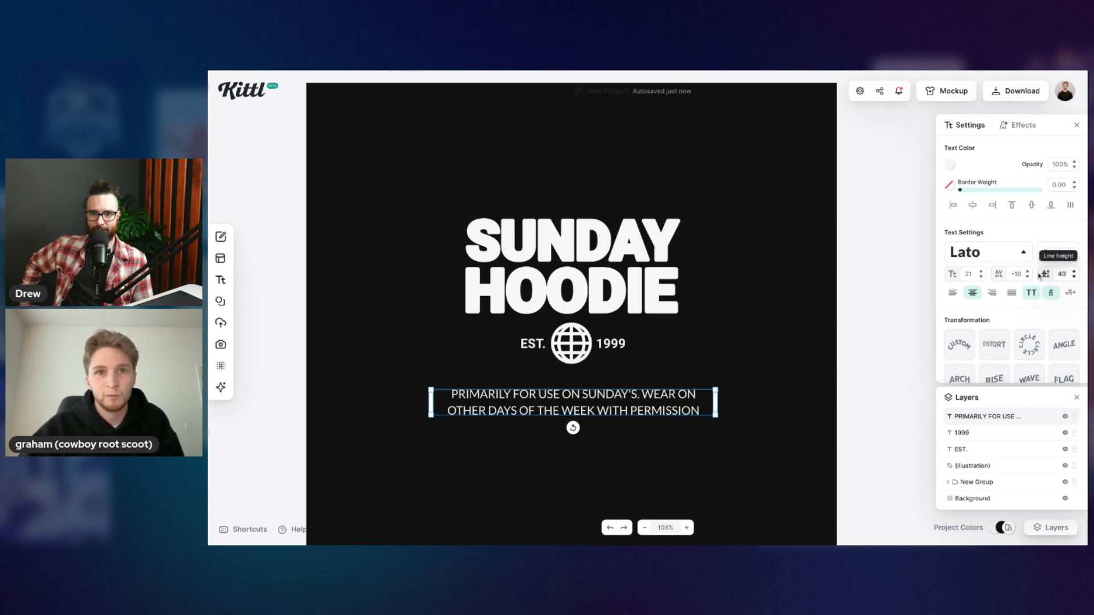
double_click(1022, 274)
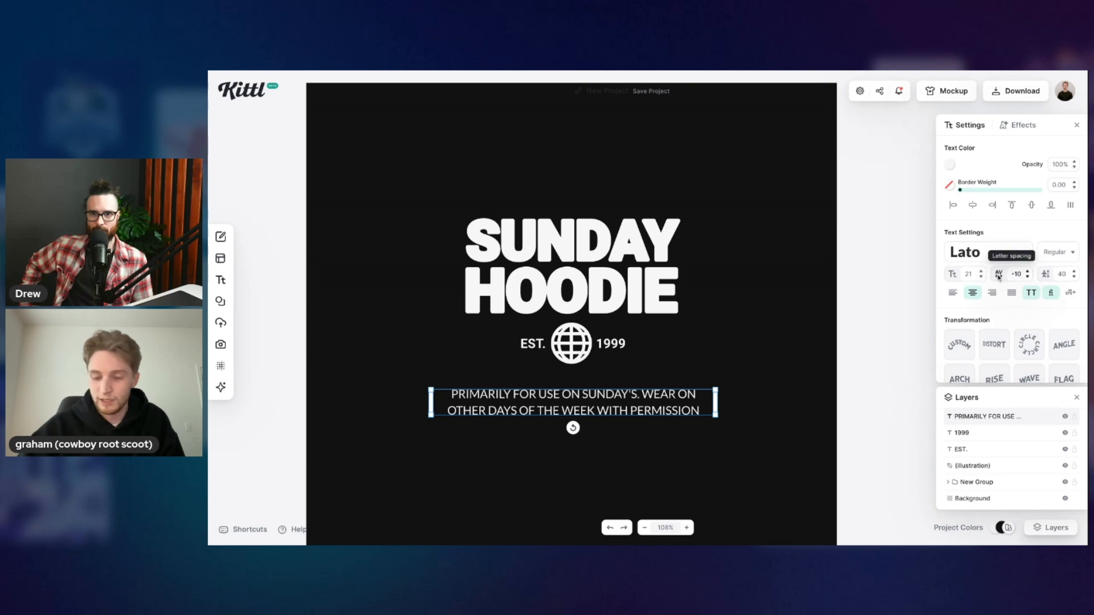
key(Return)
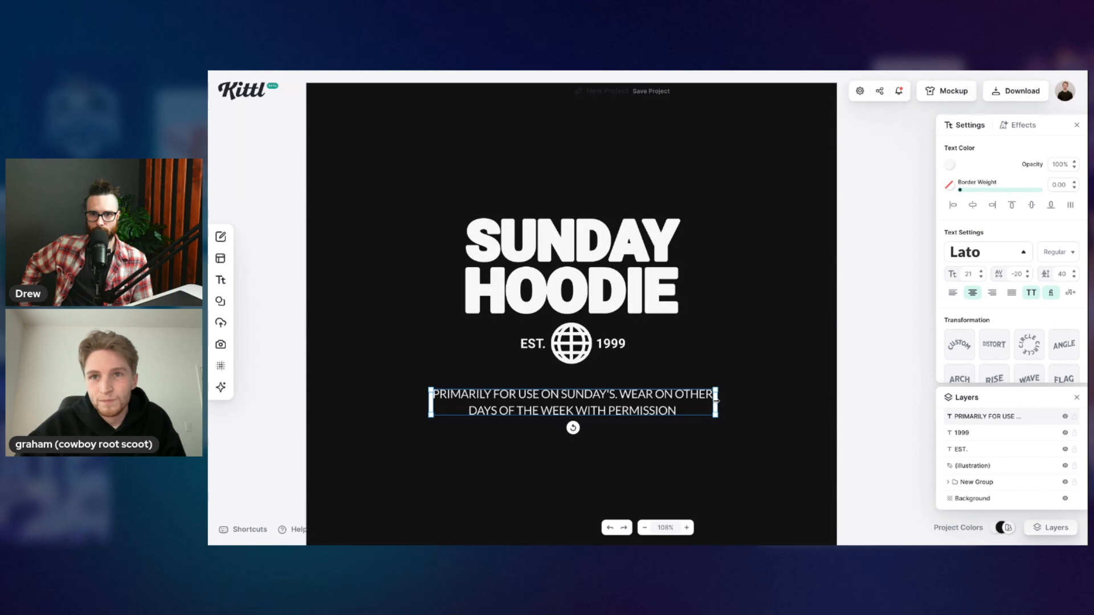
drag(713, 400, 705, 401)
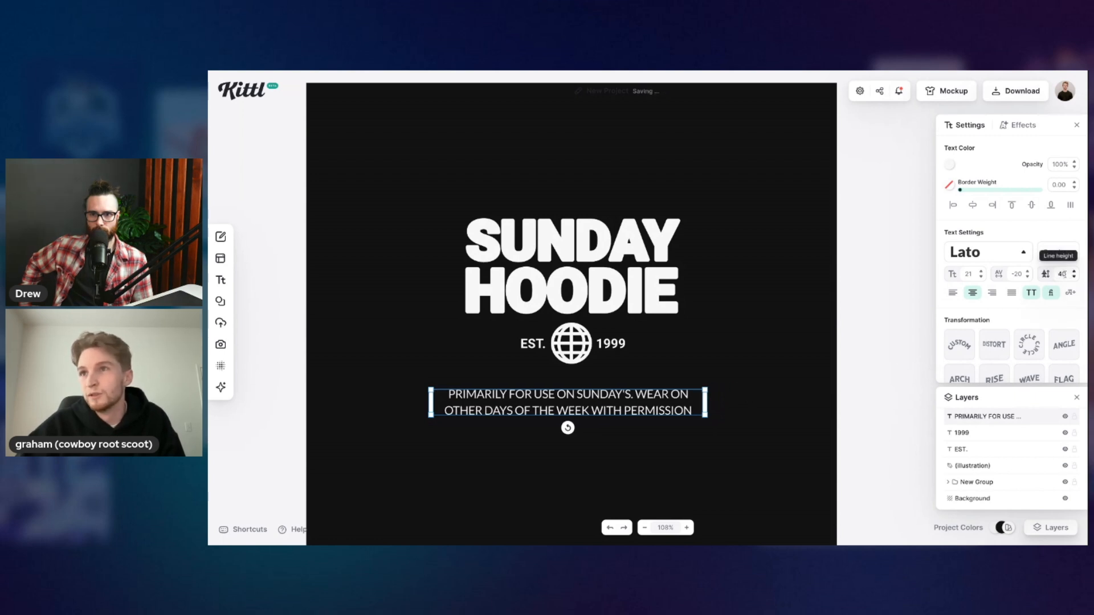
Step: Tighten the tagline's line height to -5
click(1065, 274)
text(2)
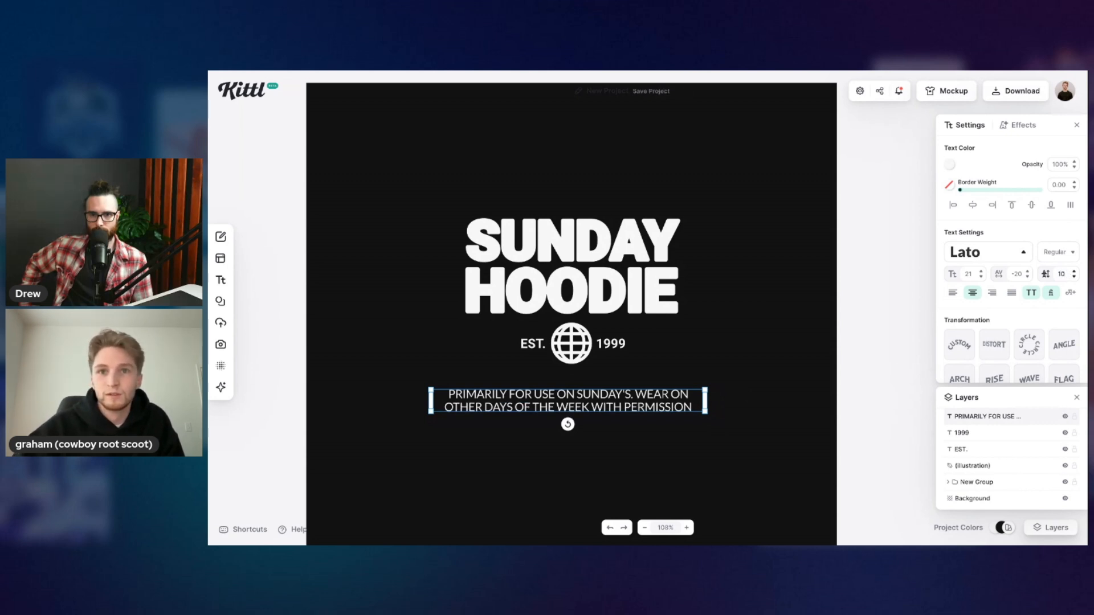
text(2)
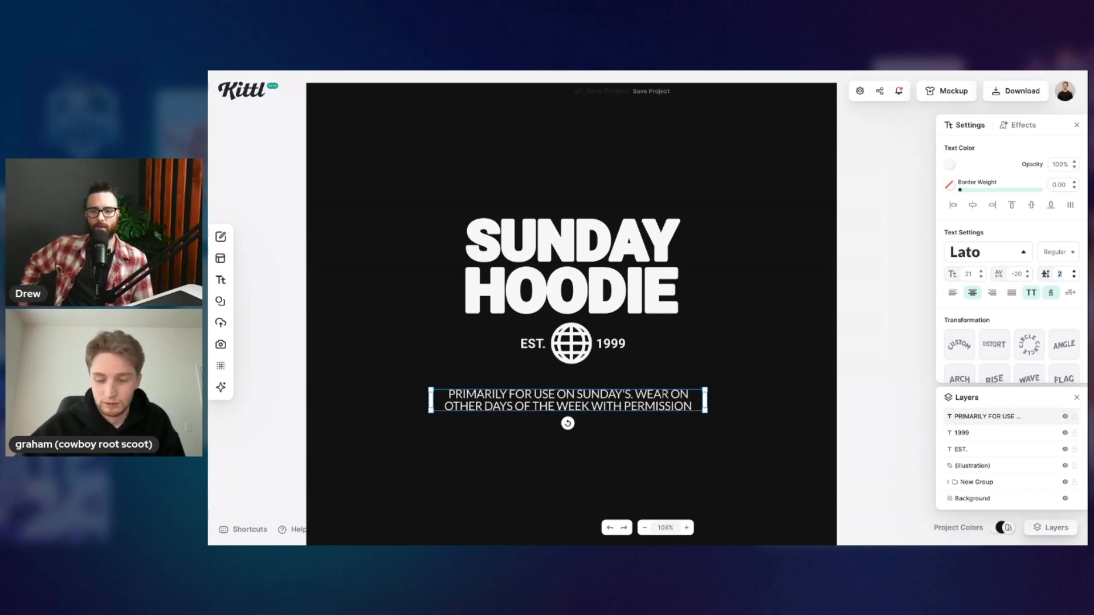
key(BackSpace)
text(-5)
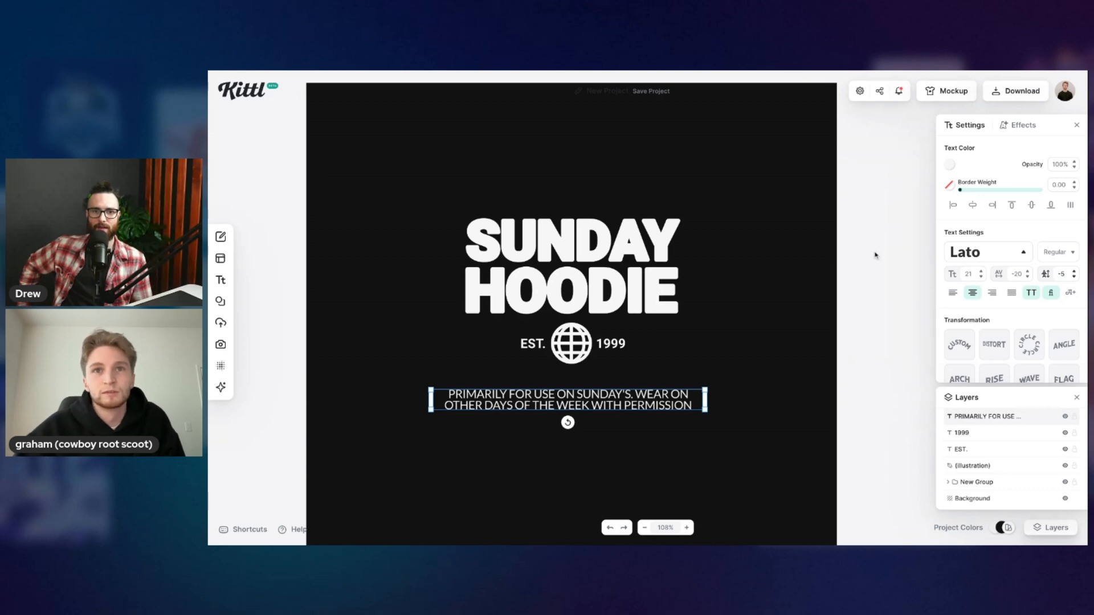
click(638, 449)
Step: Shrink the tagline to a font size of about 13 and place it centered just beneath the globe
click(636, 403)
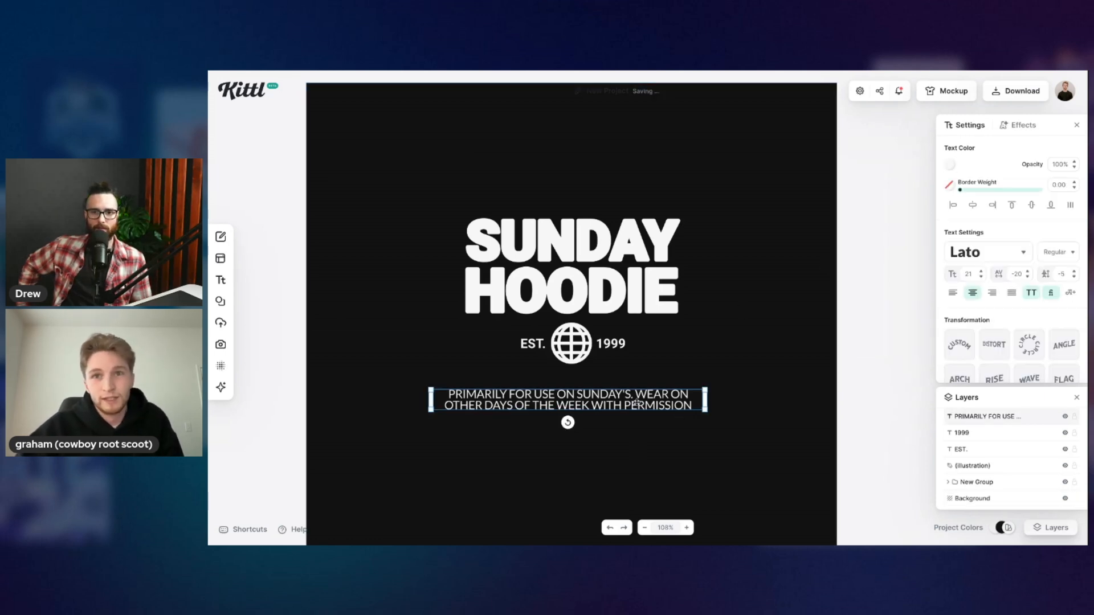
drag(705, 411, 606, 393)
drag(504, 402, 563, 391)
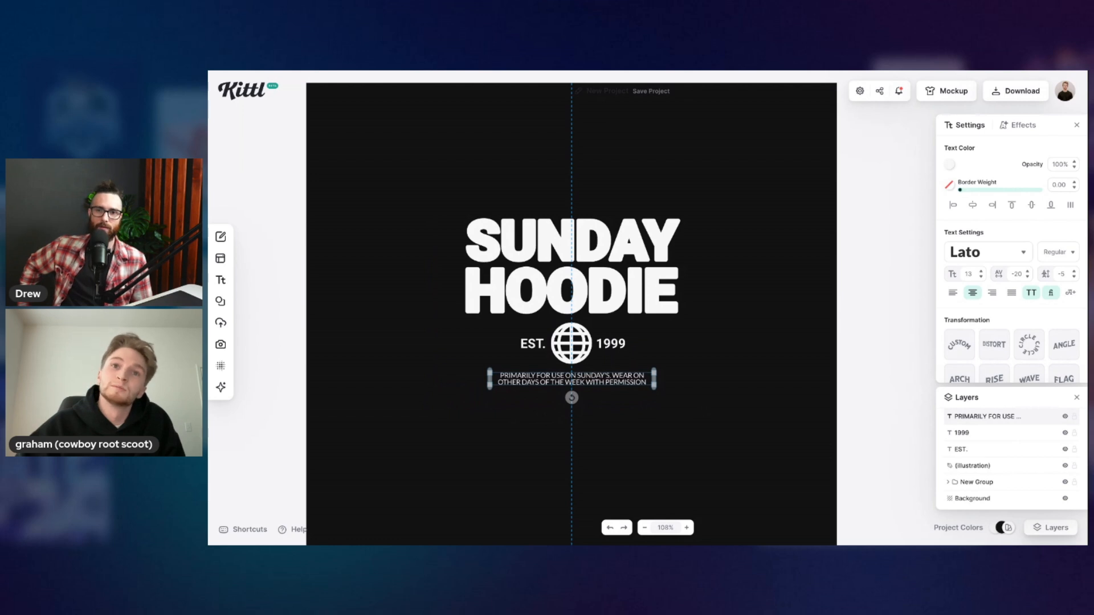
drag(563, 392, 563, 393)
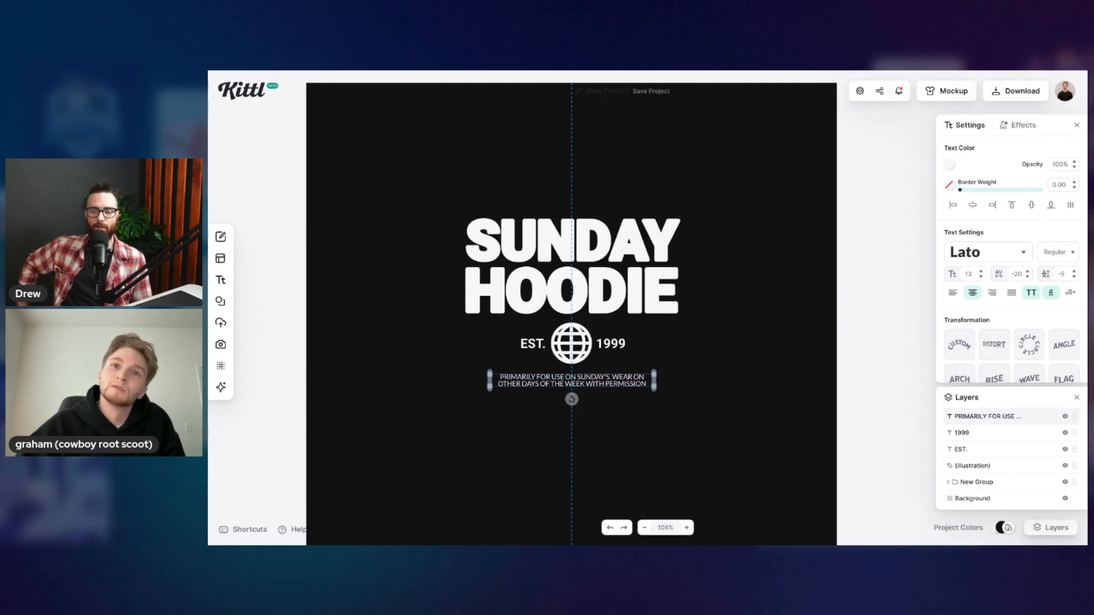
click(623, 403)
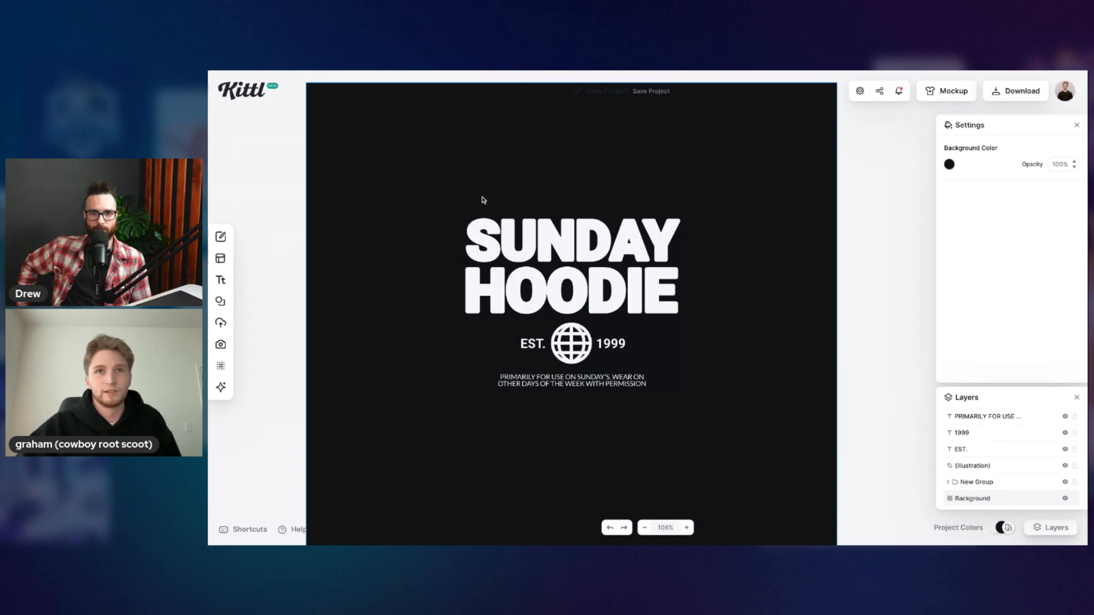
Step: Group the SUNDAY HOODIE lettering, globe, EST., 1999 and tagline into one group
click(526, 234)
shift+click(574, 349)
shift+click(611, 344)
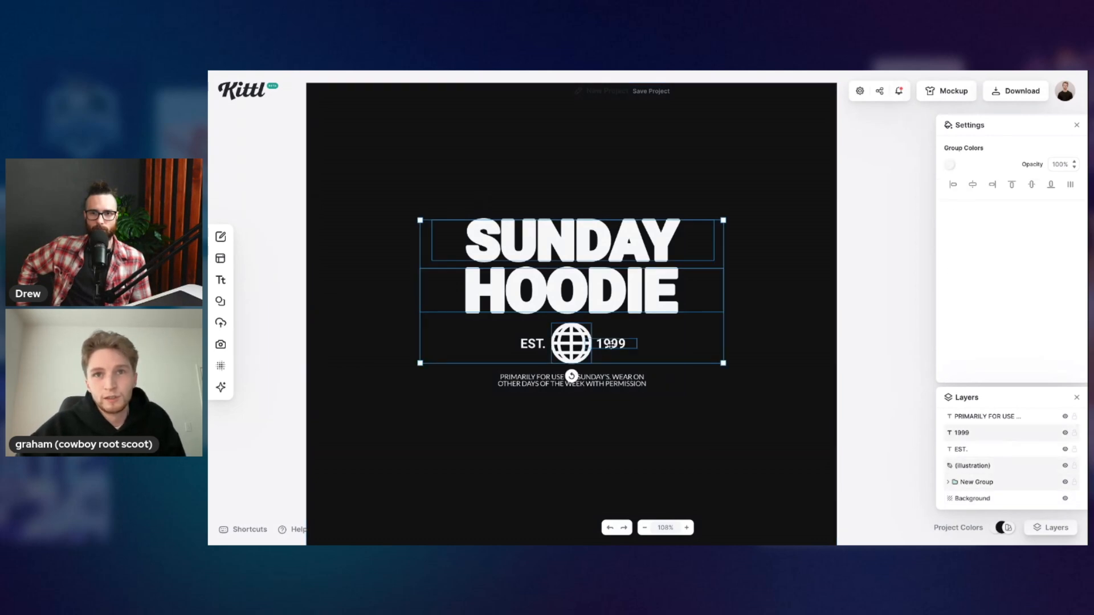
shift+click(538, 349)
shift+click(549, 378)
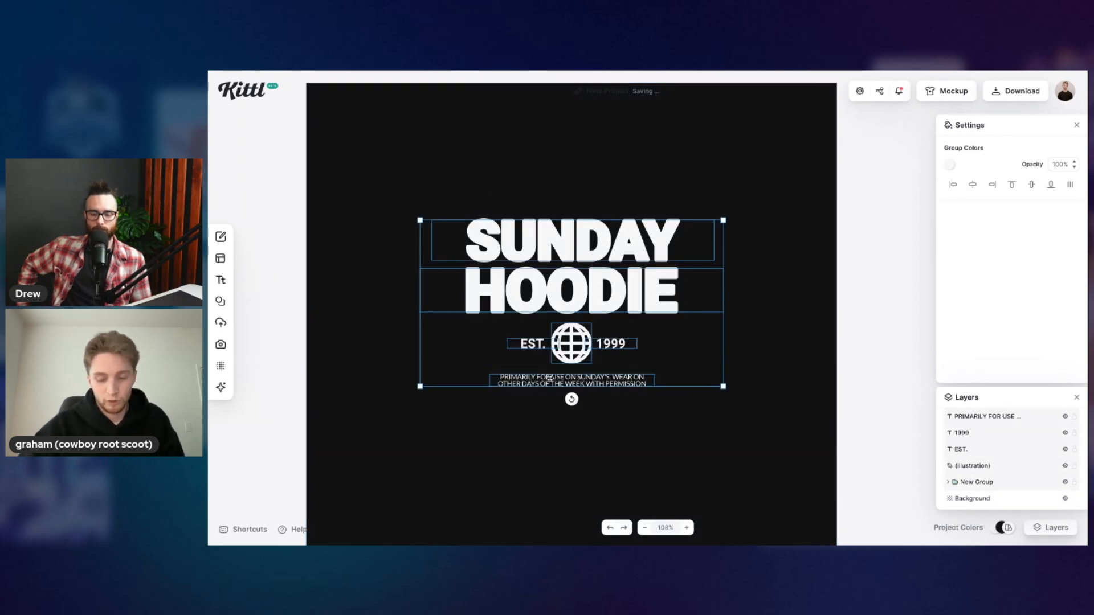
key(ctrl+g)
Step: Enlarge the grouped artwork proportionally and center it on the canvas
drag(723, 388, 784, 436)
drag(656, 318, 646, 315)
click(647, 139)
scroll(710, 302, down, 3)
scroll(709, 301, up, 4)
scroll(710, 300, down, 2)
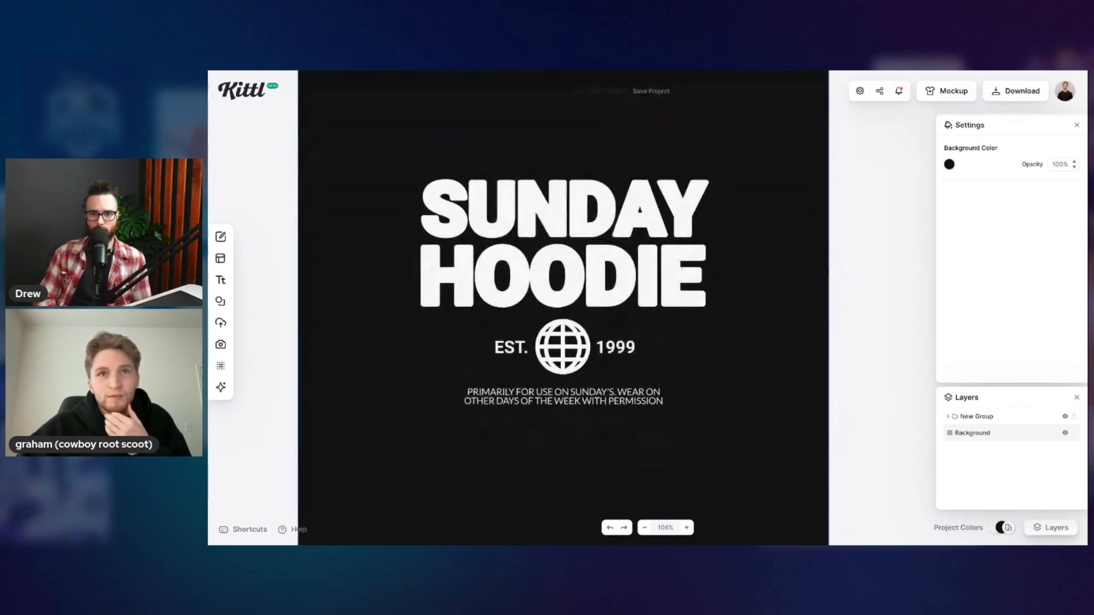
key(t)
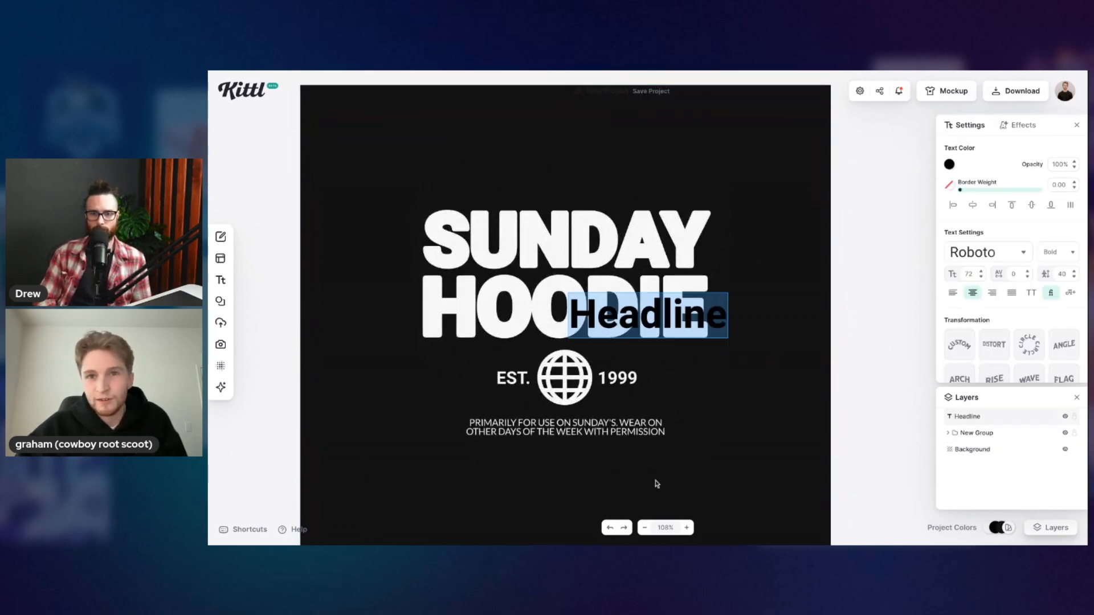
key(BackSpace)
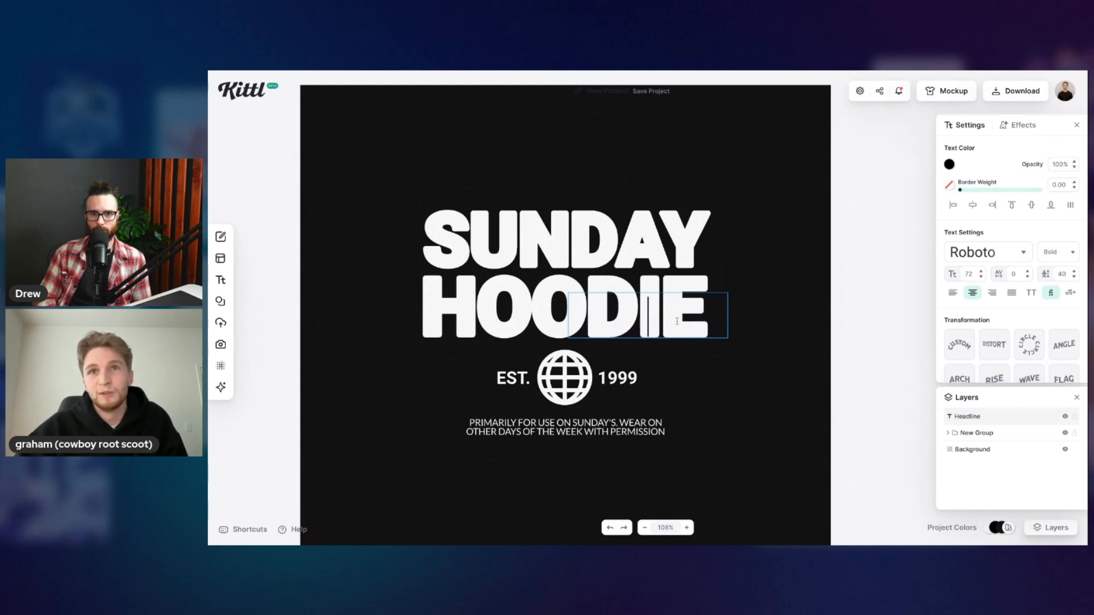
click(684, 383)
Step: Add a period after PERMISSION at the end of the tagline
click(657, 431)
click(657, 432)
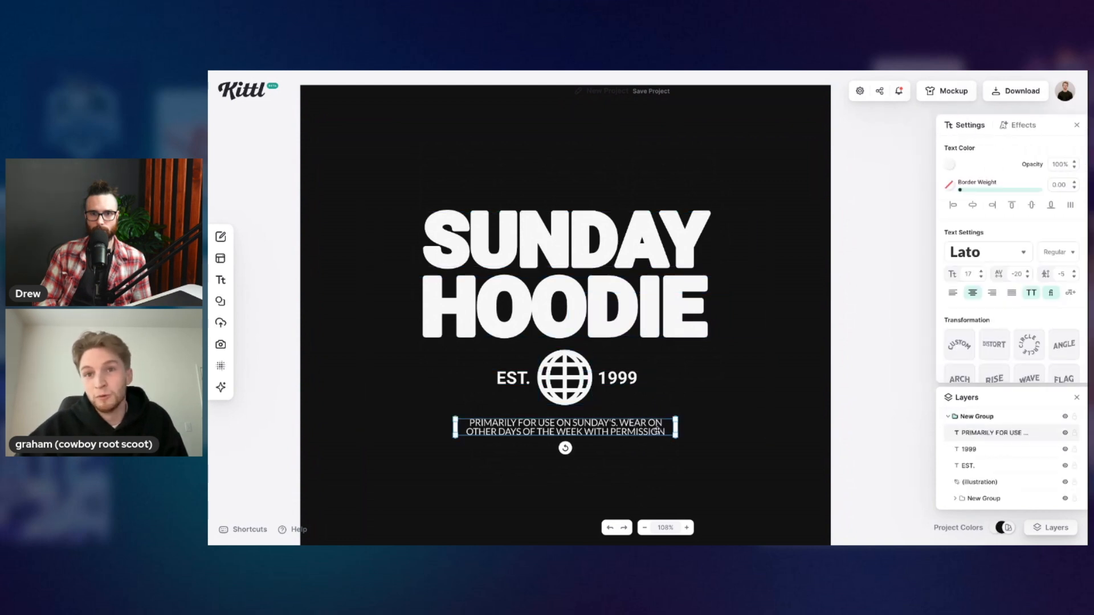
click(679, 358)
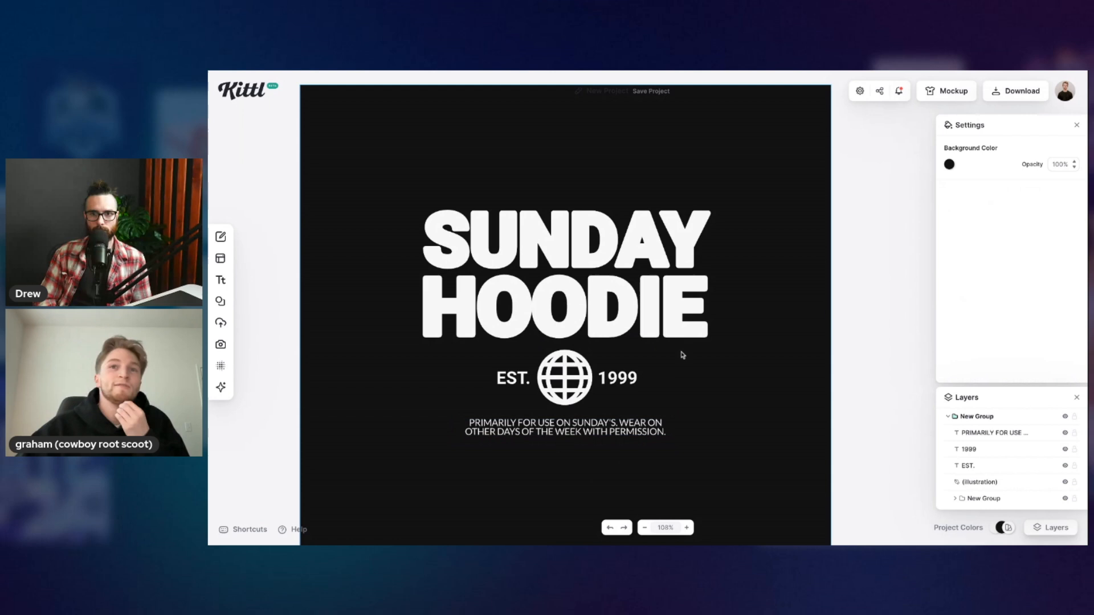
Step: Search the elements library for "star" and add the dark four-pointed star with long thin points to the design
mouse_move(225, 281)
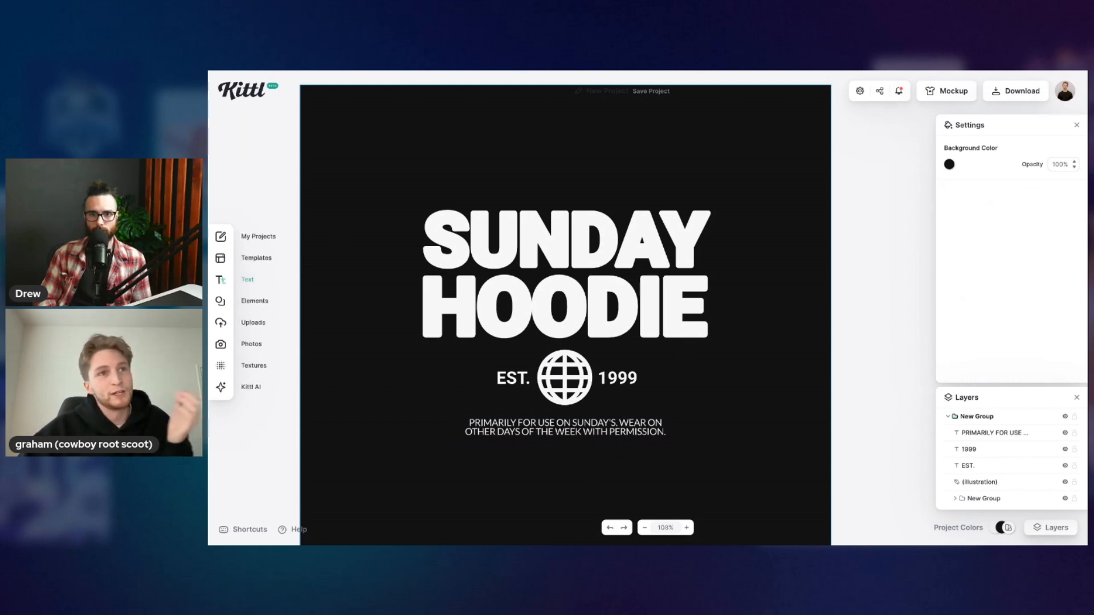
click(222, 301)
text(star)
key(Return)
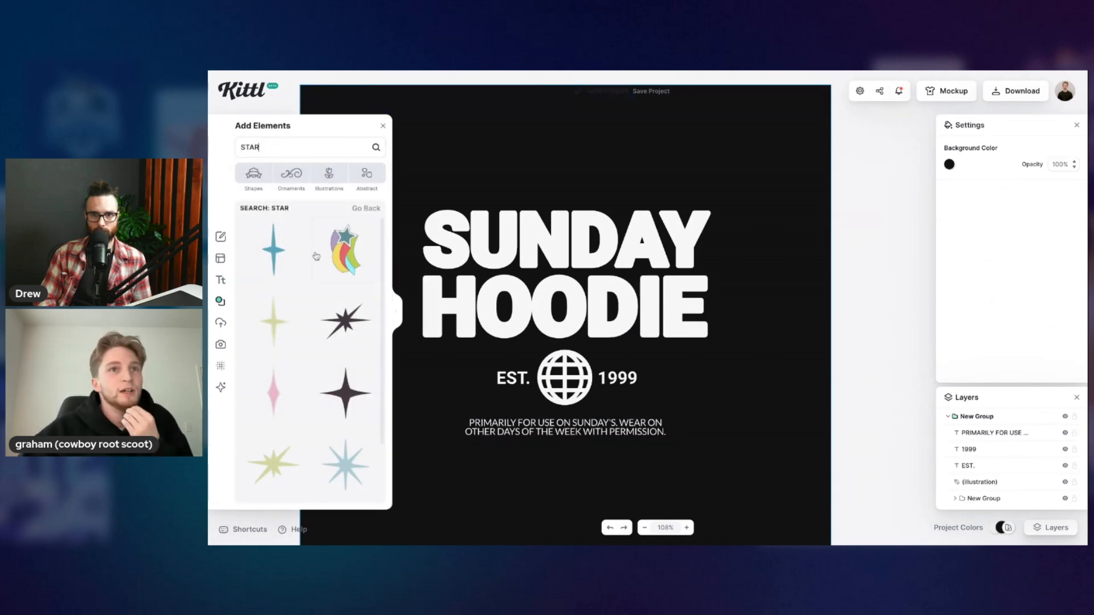
scroll(314, 268, down, 1)
click(346, 277)
Step: Recolor the four-pointed star to the document's off-white and close the elements library
click(948, 164)
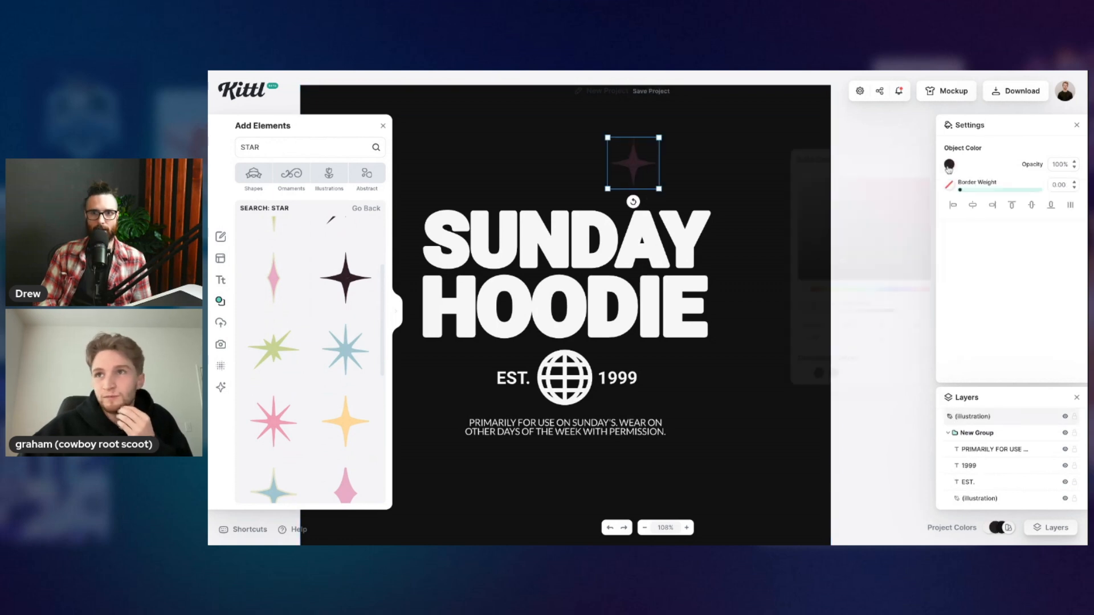
click(804, 372)
click(745, 215)
click(633, 164)
click(383, 126)
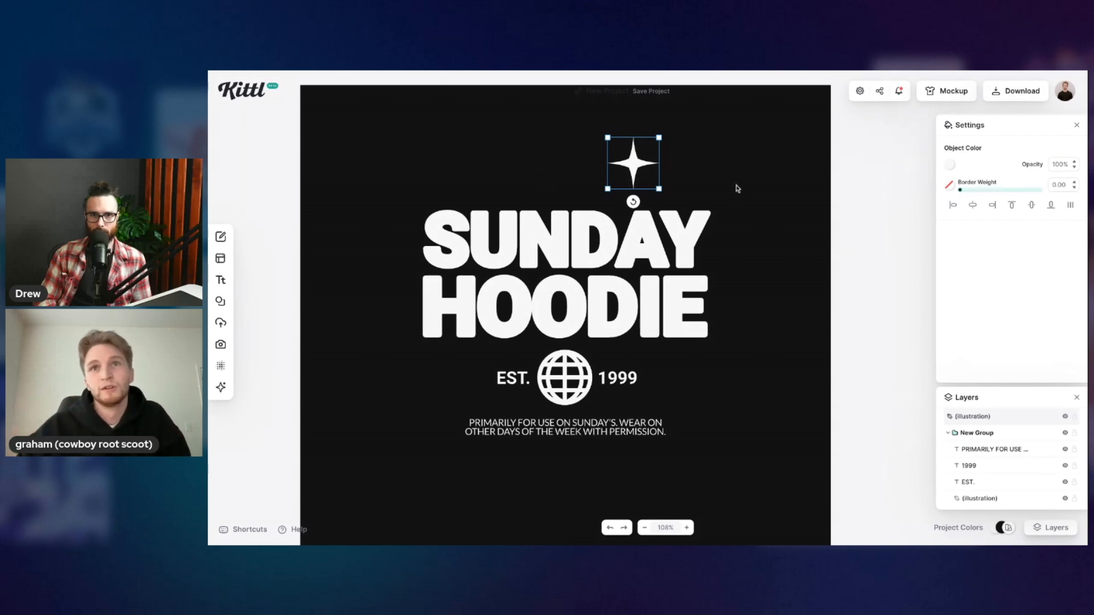
Step: Place an enlarged star at the lower left of HOODIE and a smaller copy above the Y of SUNDAY
drag(661, 189, 567, 303)
drag(565, 357, 711, 189)
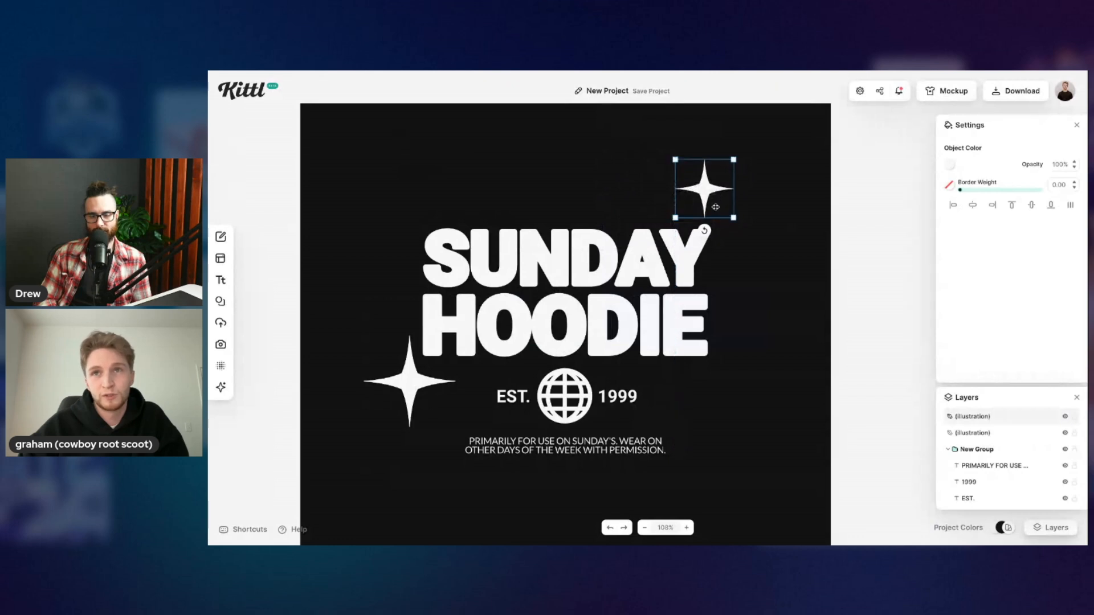
drag(406, 392, 404, 395)
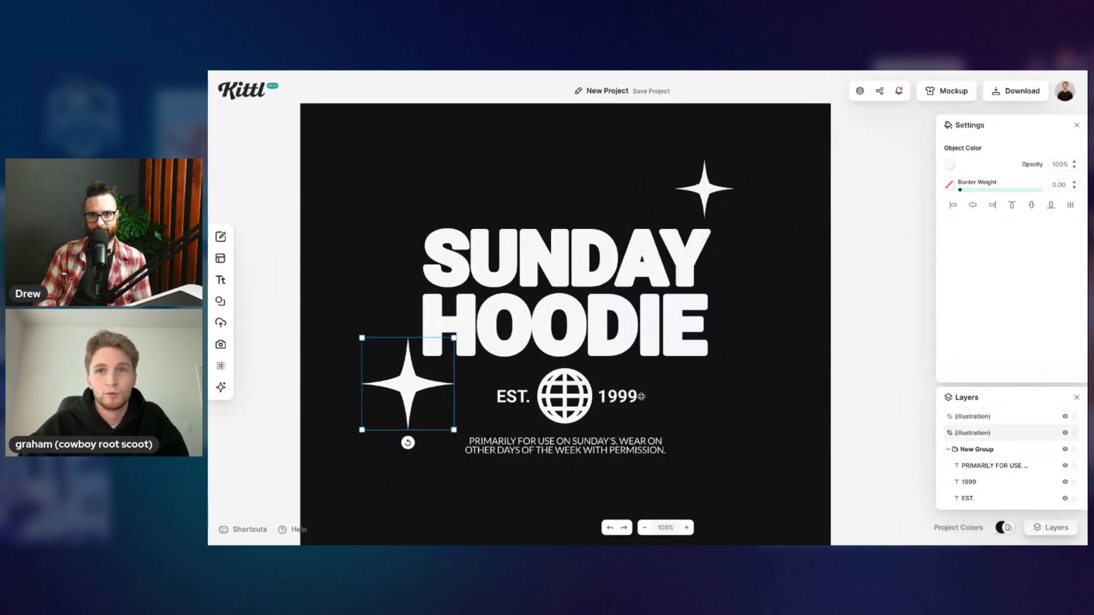
click(692, 373)
Step: Duplicate the star above the Y at a smaller size and place the copy just below and right of it
click(709, 188)
click(738, 247)
drag(707, 189, 751, 243)
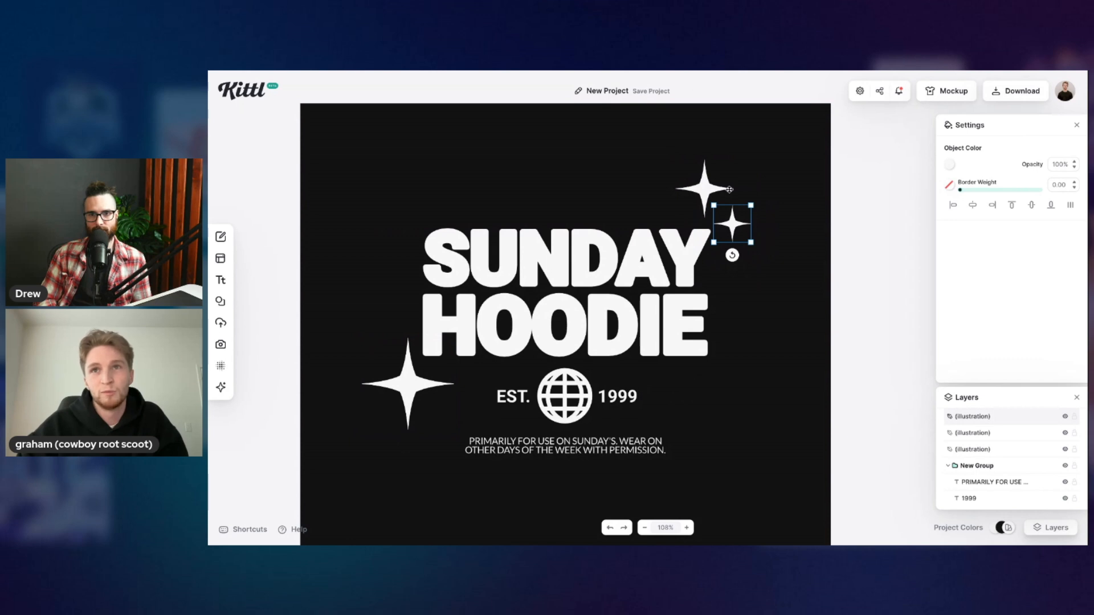
drag(730, 226, 730, 229)
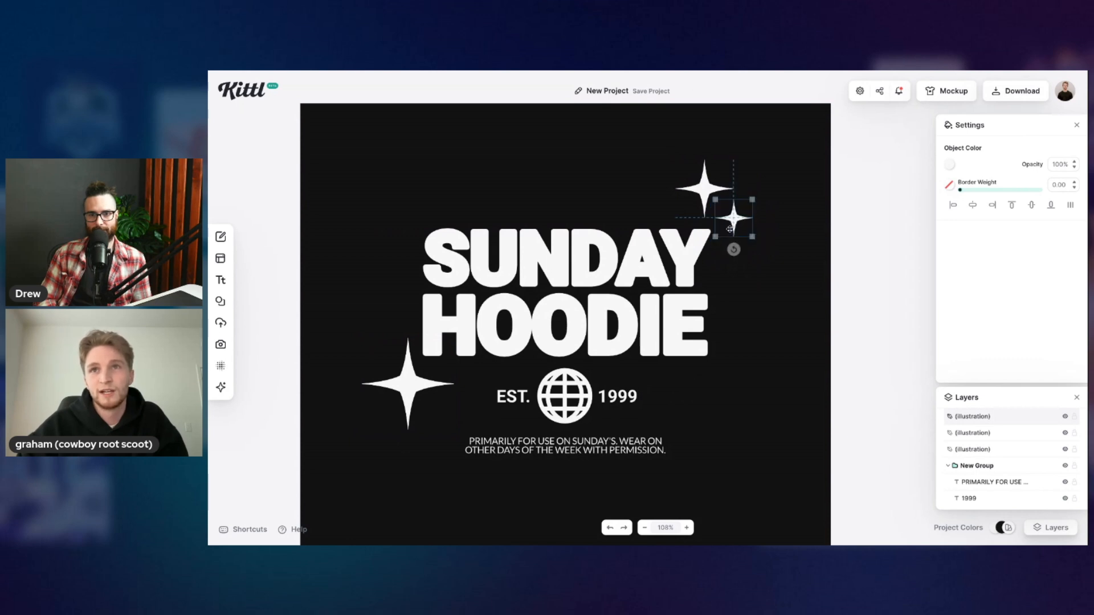
click(746, 350)
scroll(745, 353, up, 2)
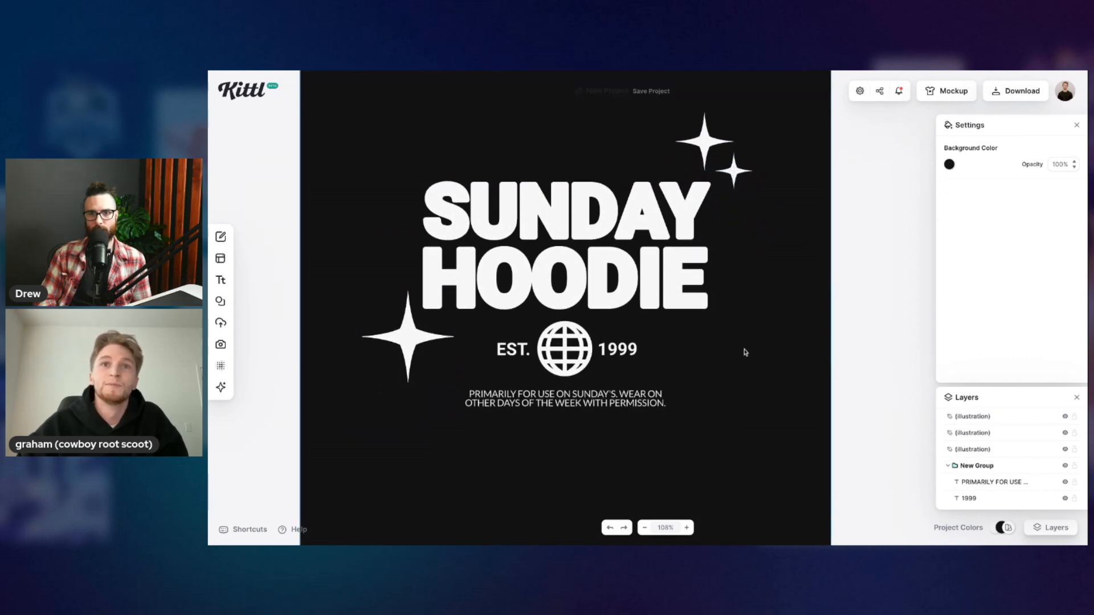
scroll(745, 352, down, 2)
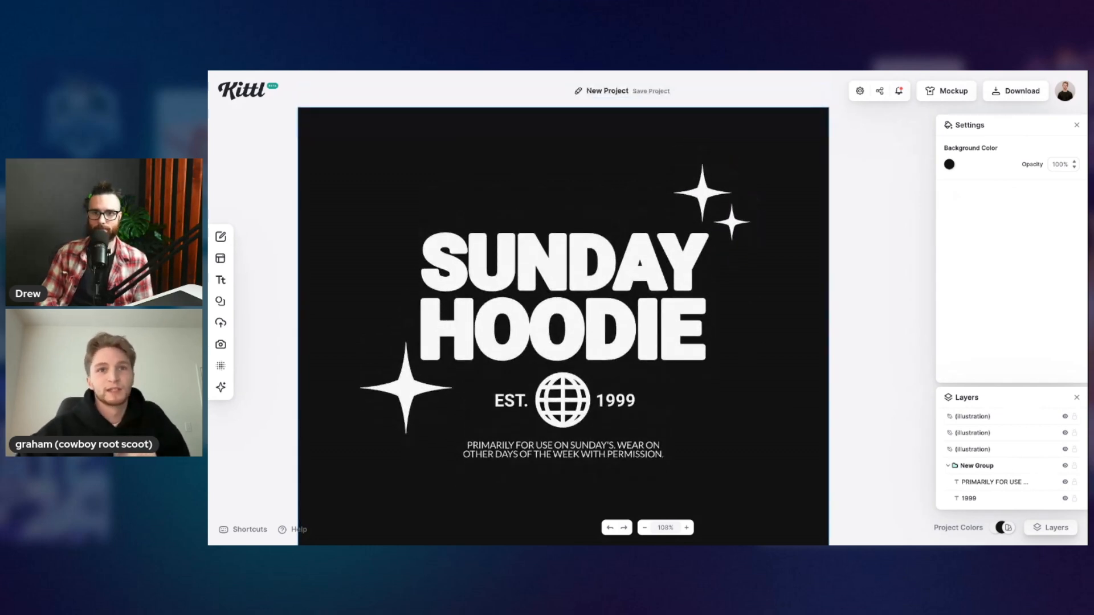
Step: Group the two stars above the Y of SUNDAY and nudge them slightly to the right
click(713, 194)
shift+click(733, 228)
key(ctrl+g)
mouse_move(703, 194)
mouse_down()
mouse_move(721, 193)
mouse_move(710, 197)
mouse_up()
click(740, 392)
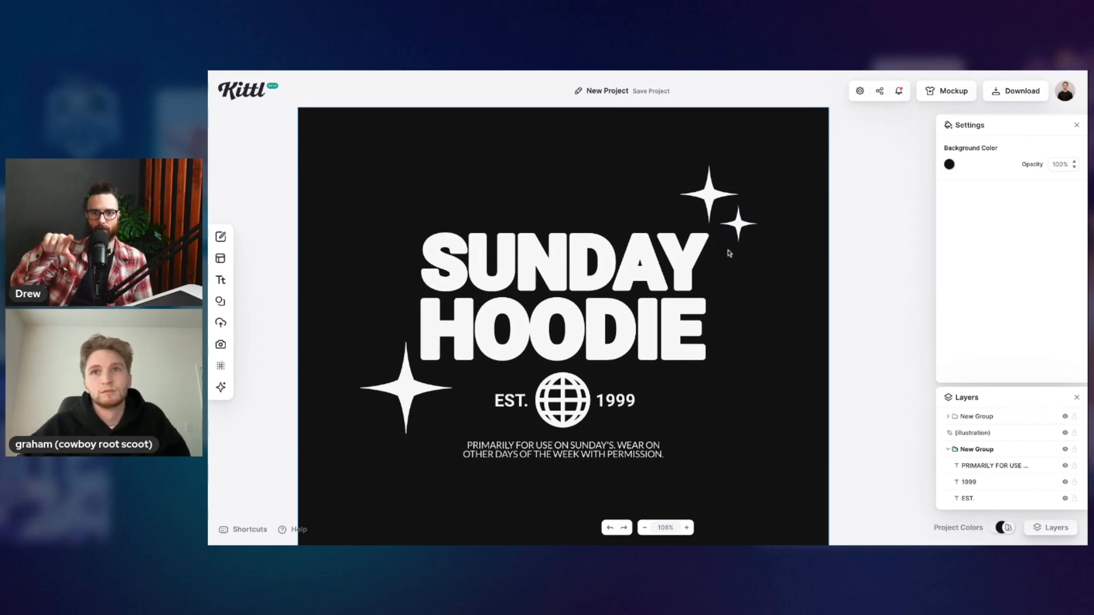
Step: Ungroup the two upper stars and give the larger one an off-white border with a weight of 5.80
click(711, 189)
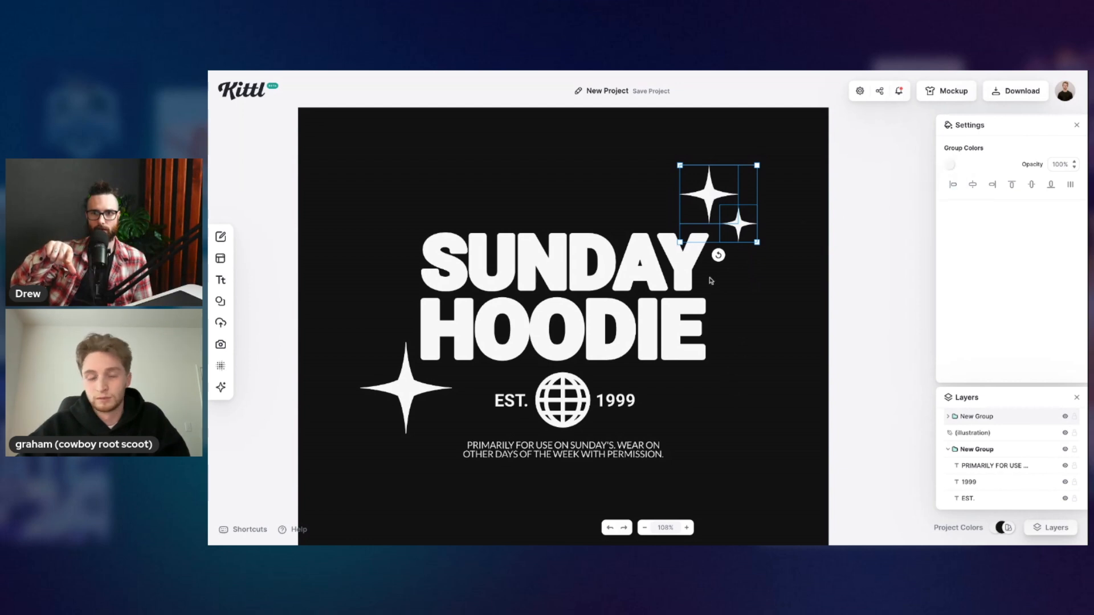
key(ctrl+shift+g)
click(750, 287)
click(704, 202)
click(950, 186)
click(804, 397)
drag(960, 190, 963, 195)
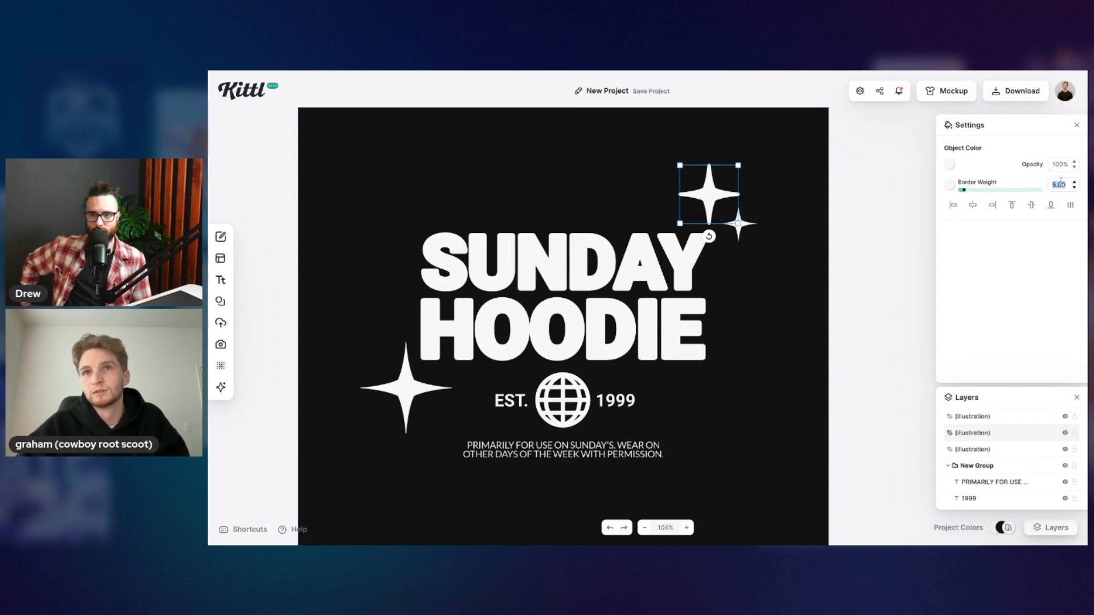
Step: Thicken the smallest star beside the Y with an off-white border
click(766, 267)
click(739, 223)
click(951, 186)
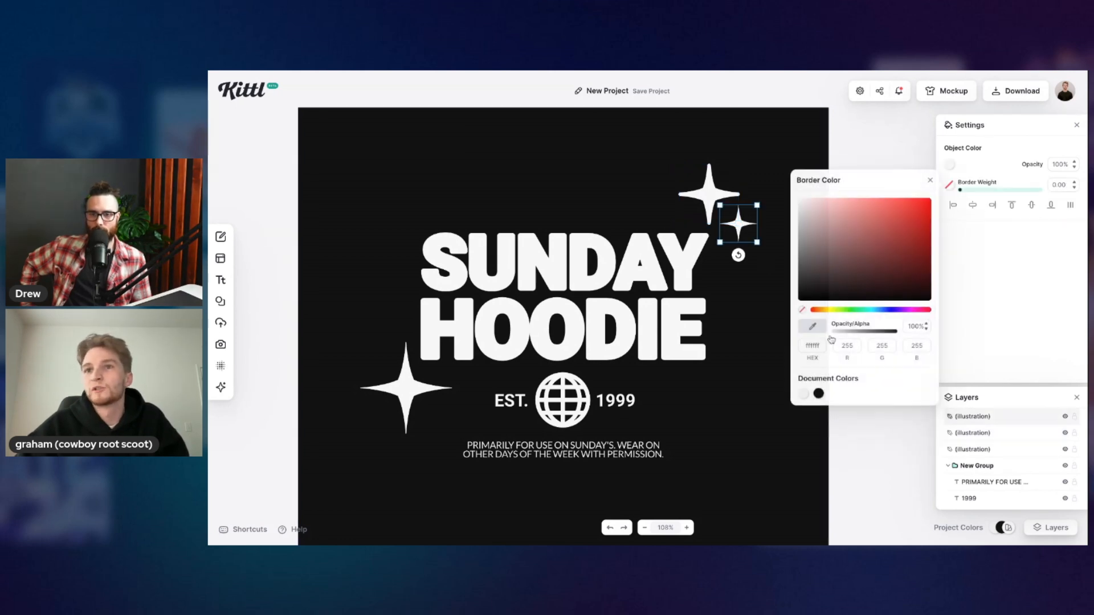
click(1056, 184)
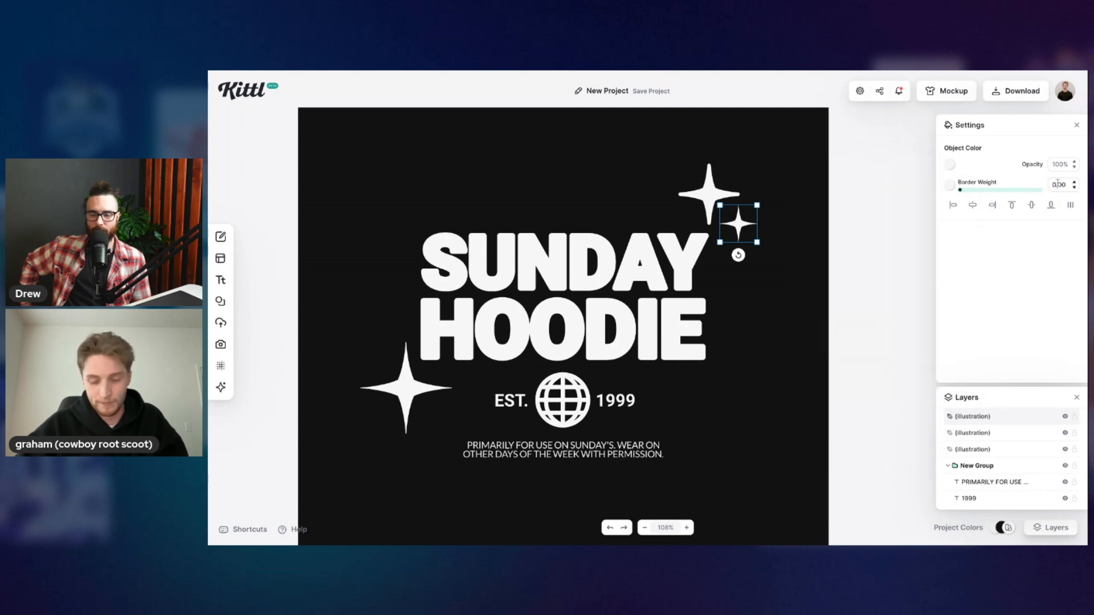
Step: Give the large star beside HOODIE an off-white border of weight 5.80 and move it slightly left and down
click(406, 388)
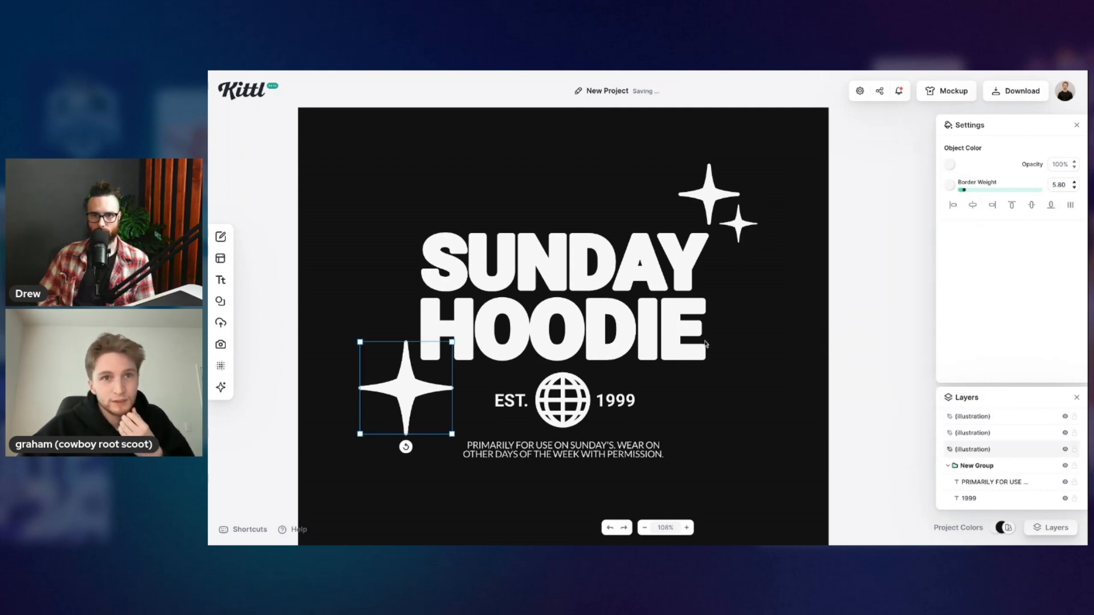
drag(409, 384, 403, 386)
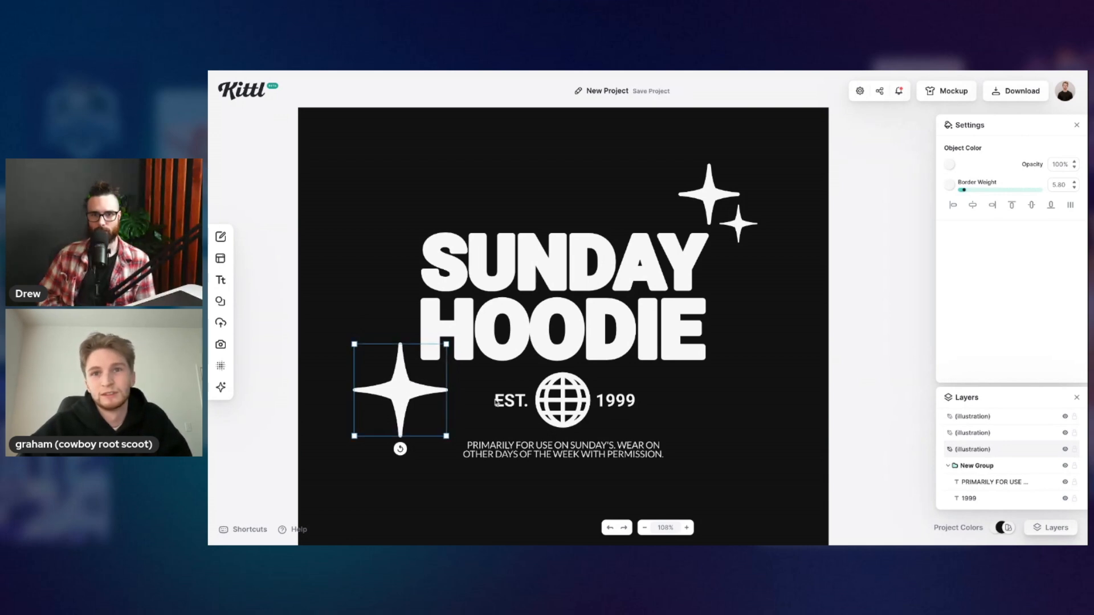
click(712, 418)
Step: Ungroup the main artwork and apply a block shadow in the document's off-white to the tagline
click(608, 454)
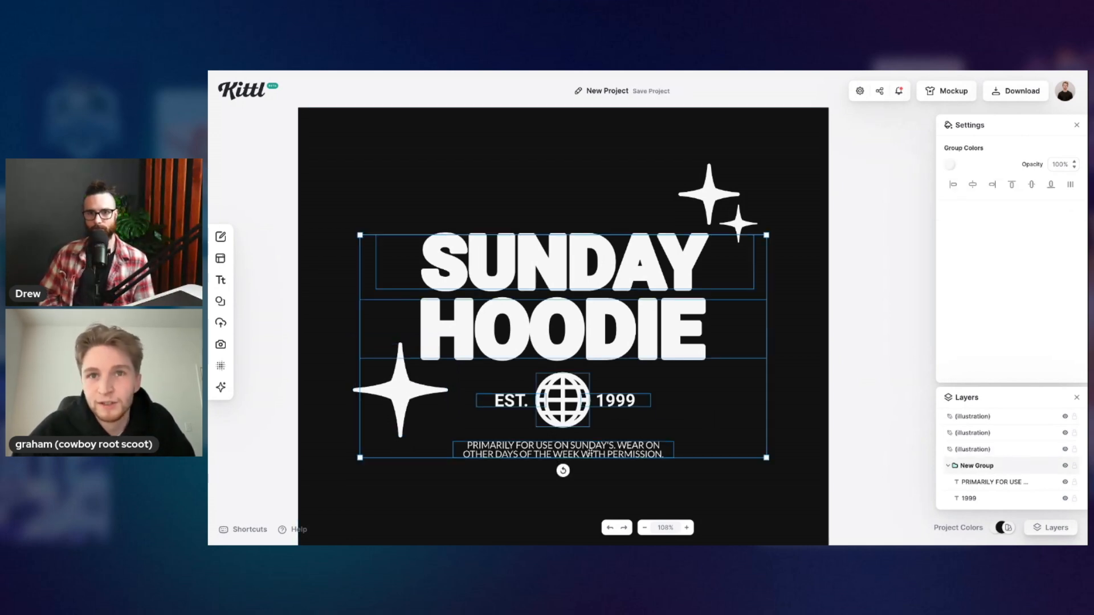
key(ctrl+shift+g)
click(603, 450)
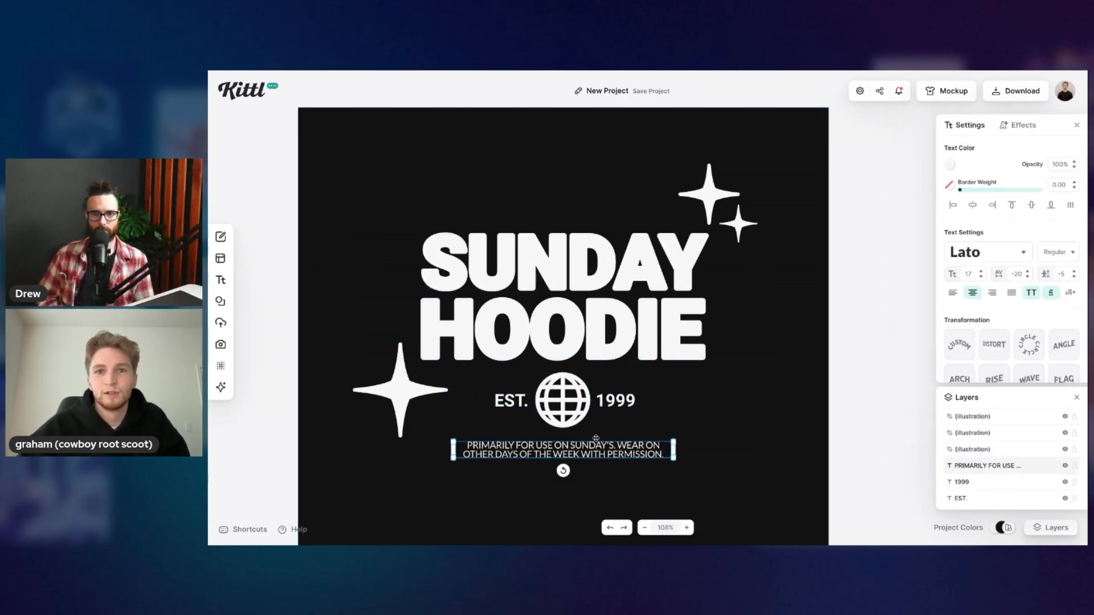
click(1024, 126)
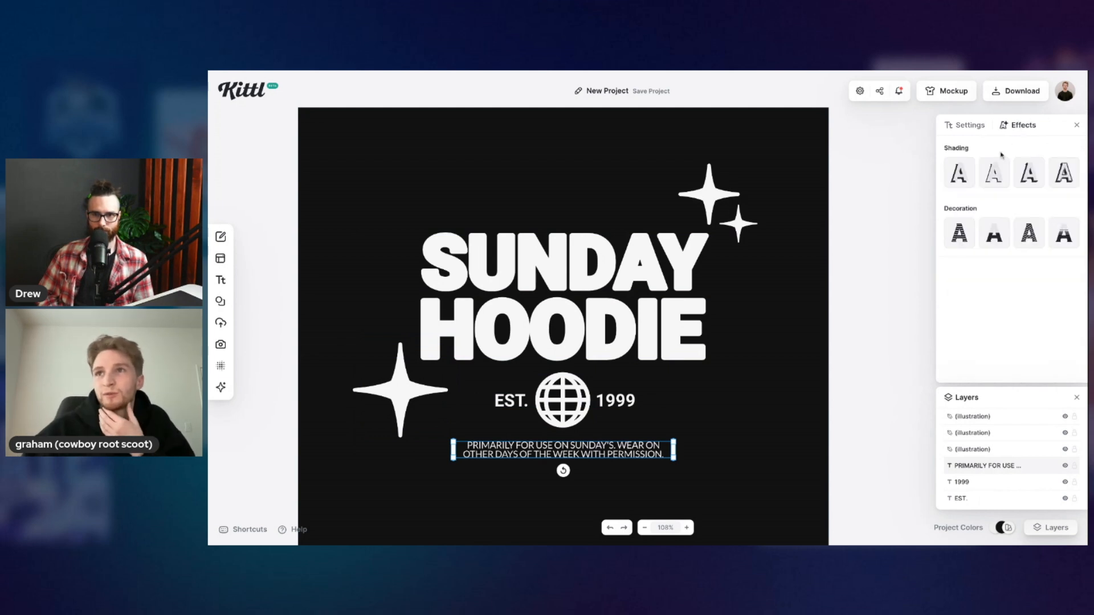
click(1035, 177)
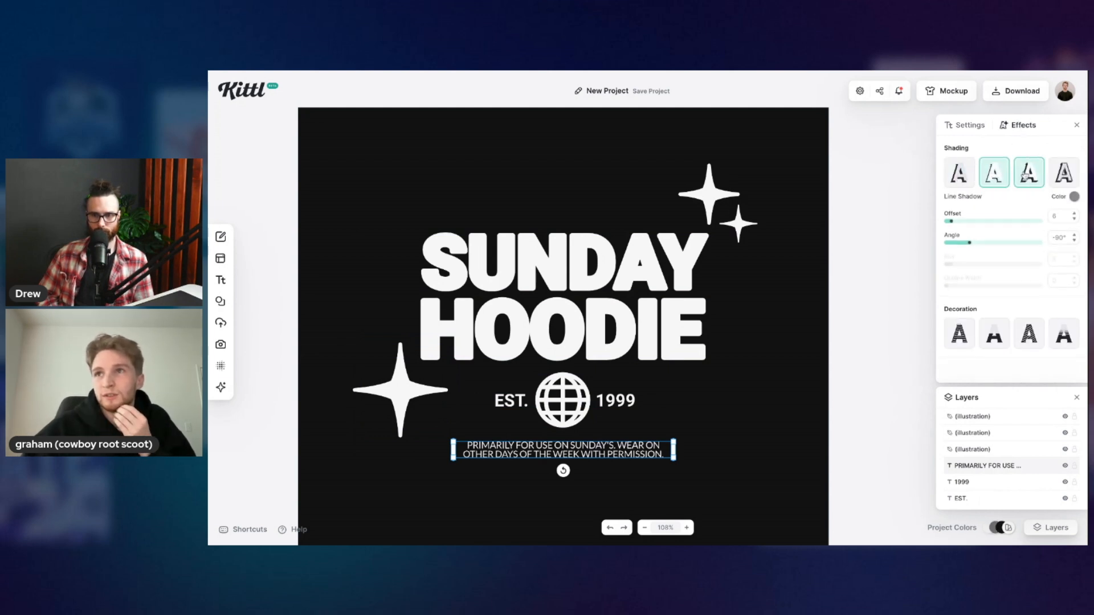
click(1074, 199)
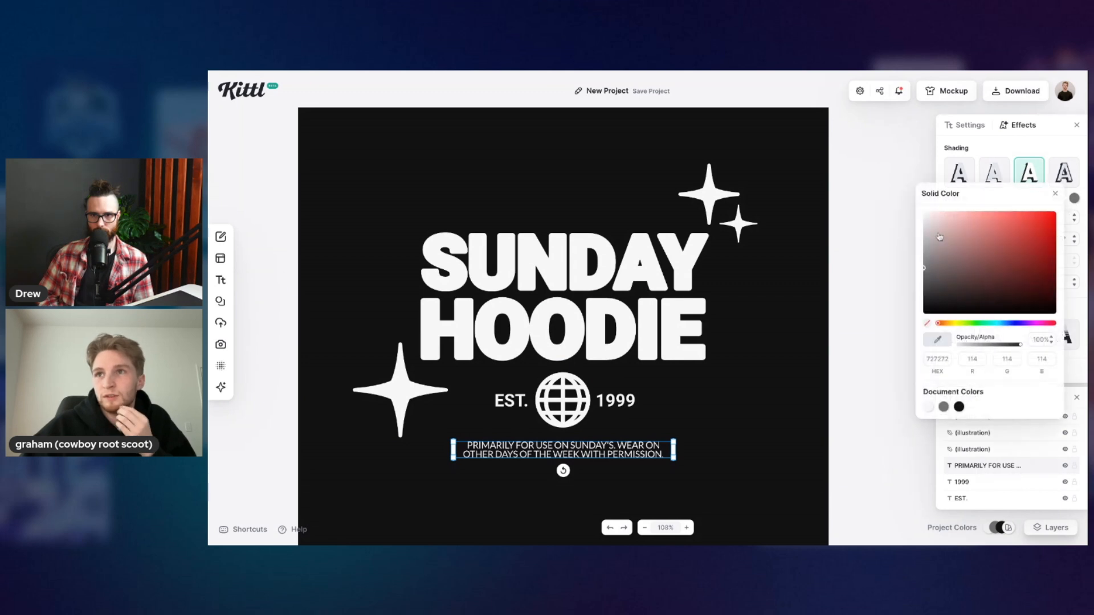
click(928, 408)
click(1053, 195)
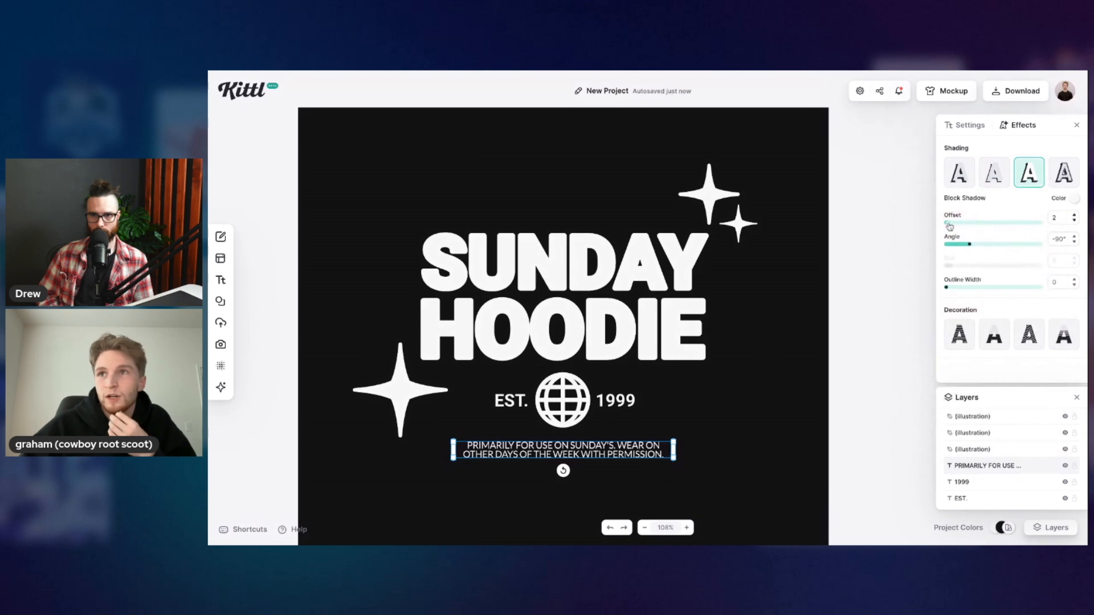
Step: Set the tagline's block shadow to an offset of 0 and an outline width of 2
click(946, 288)
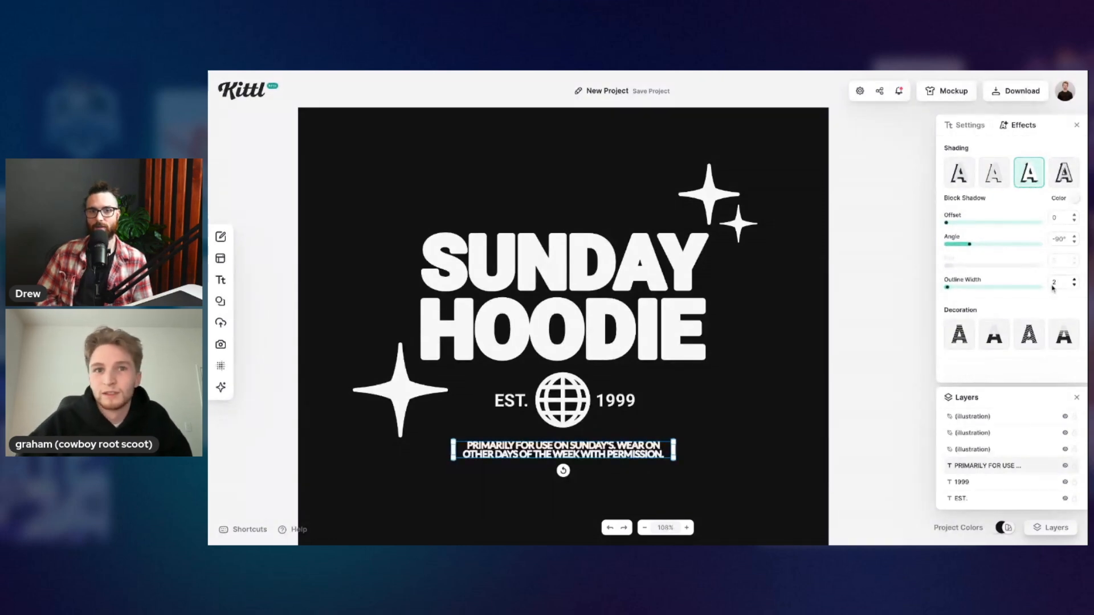
click(735, 403)
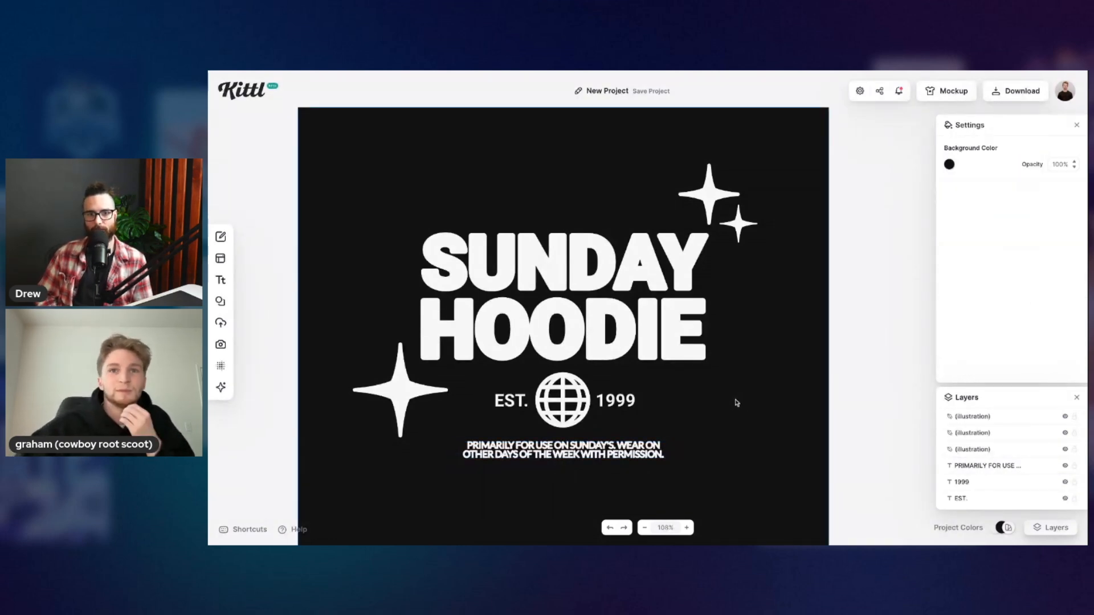
scroll(737, 403, down, 2)
scroll(735, 403, up, 2)
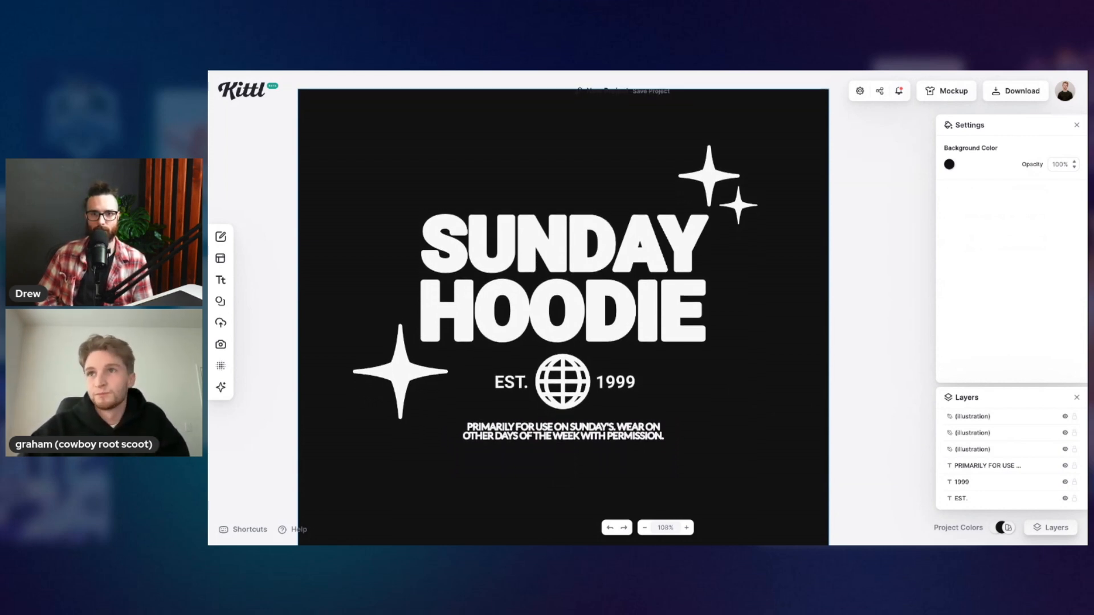
Step: Thicken the 1999 text with an off-white block shadow at offset 0 and a slightly increased outline width
click(619, 401)
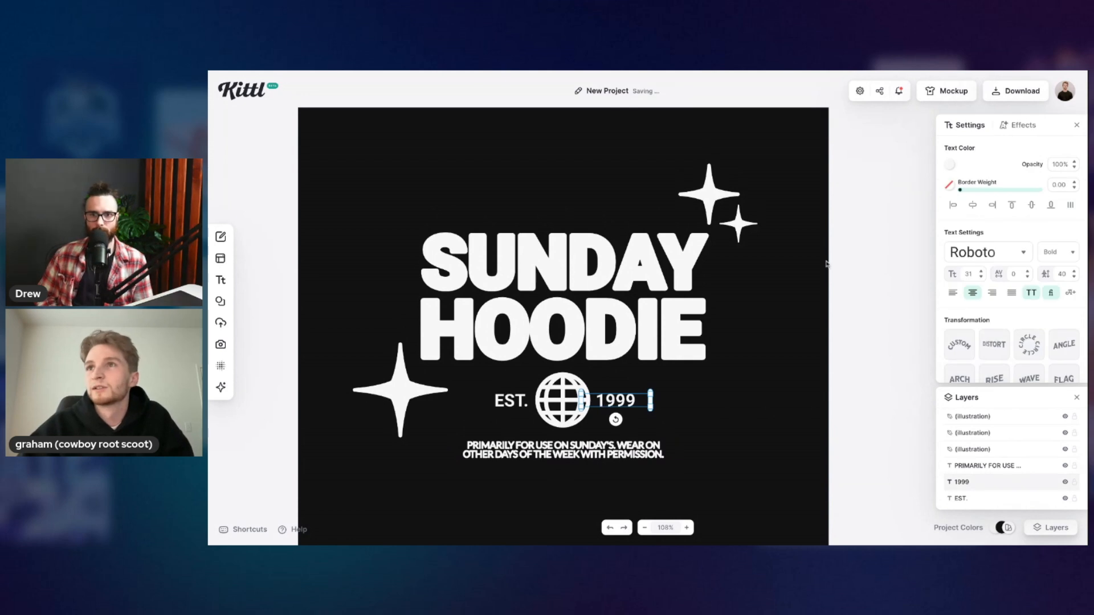
click(1018, 124)
click(1029, 172)
click(1074, 198)
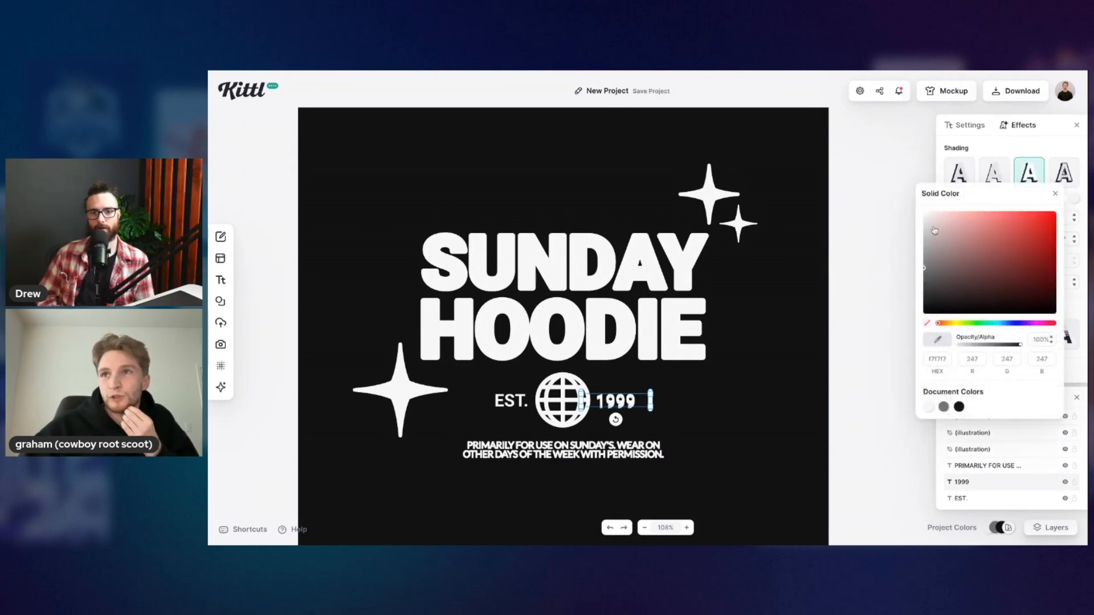
click(1055, 194)
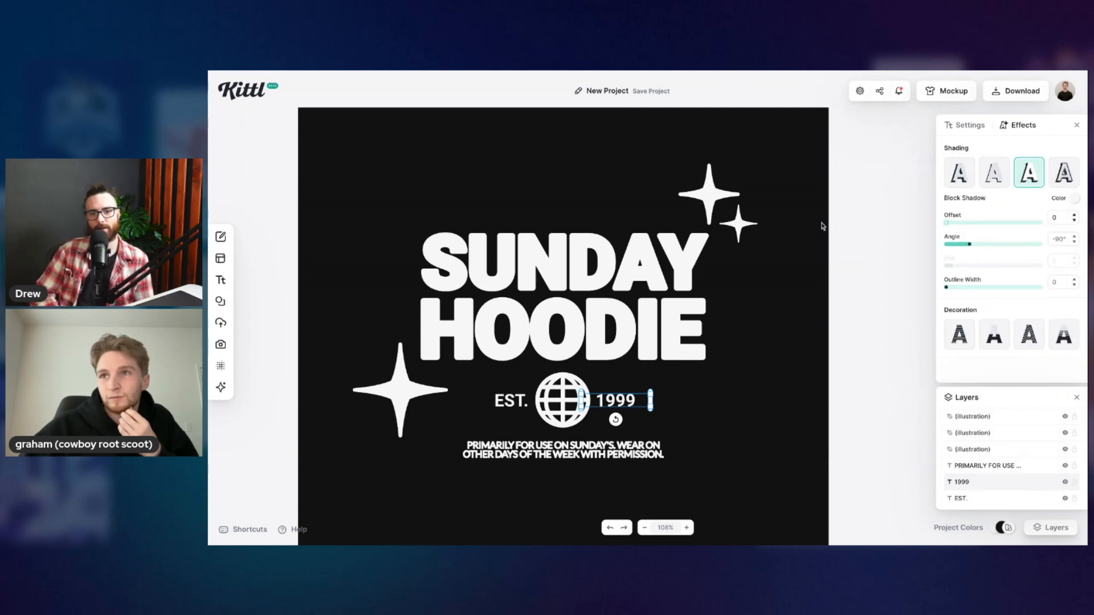
click(947, 288)
click(947, 288)
Step: Give the EST. text an off-white block shadow with offset 0 and an outline width of 2
click(520, 399)
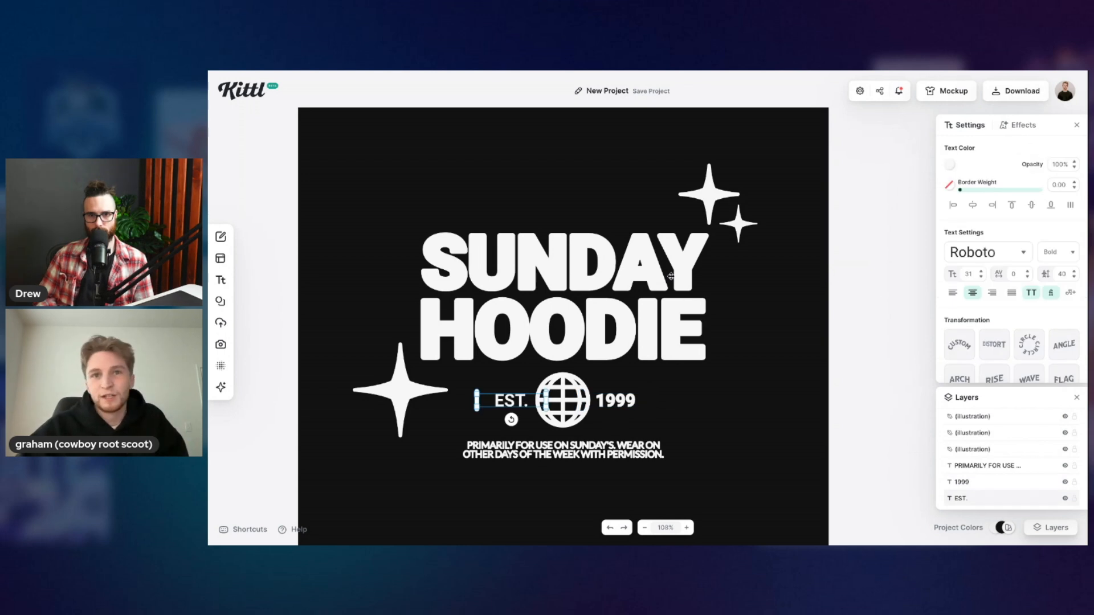
click(1016, 132)
click(1027, 174)
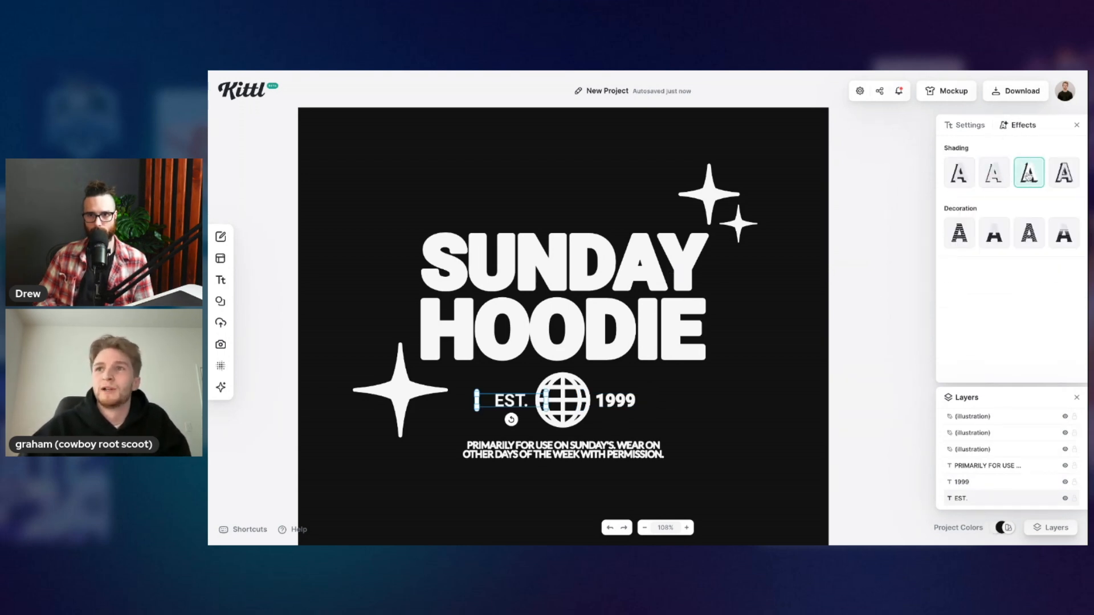
click(1074, 198)
click(927, 408)
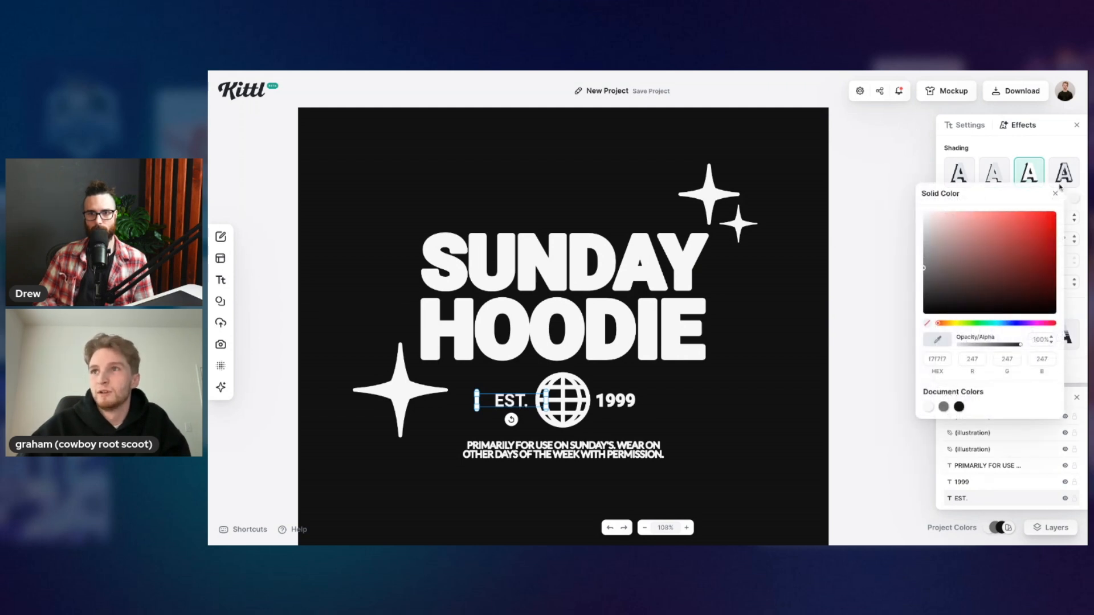
click(1056, 193)
click(947, 288)
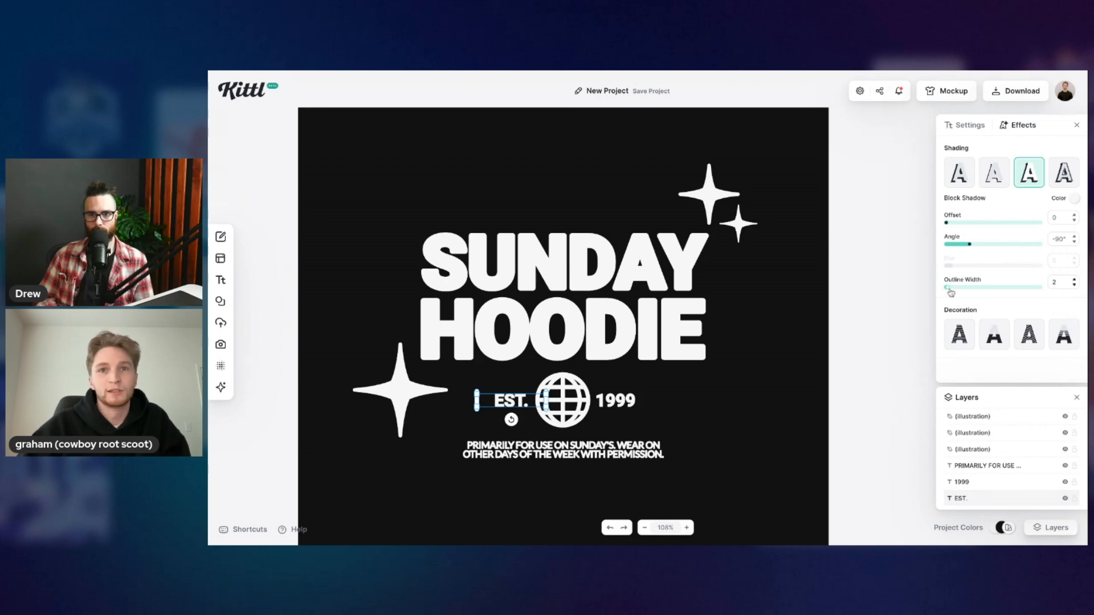
click(684, 404)
Step: Group the SUNDAY HOODIE title, the three stars, EST., the globe, 1999 and the tagline
scroll(684, 405, down, 1)
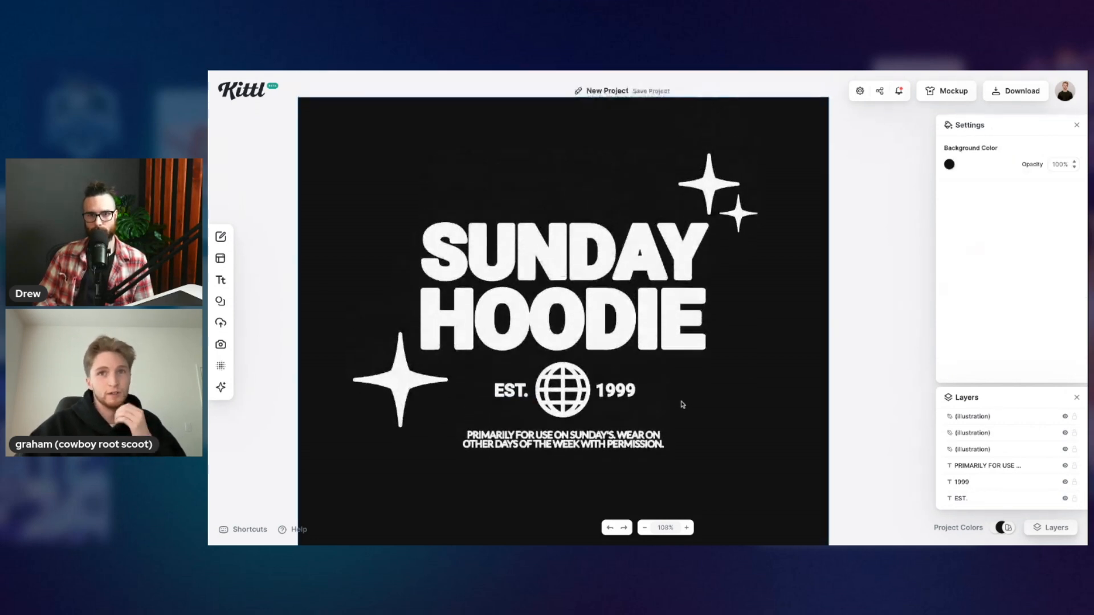
click(604, 255)
shift+click(708, 183)
shift+click(738, 212)
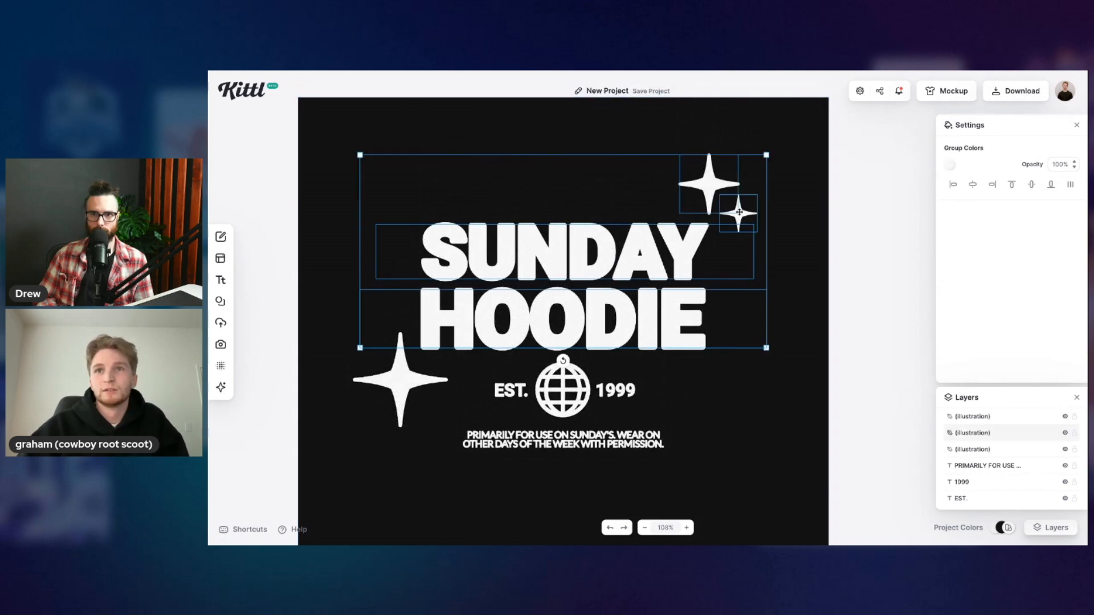
shift+click(427, 376)
shift+click(511, 391)
shift+click(563, 390)
shift+click(616, 390)
shift+click(559, 438)
key(ctrl+g)
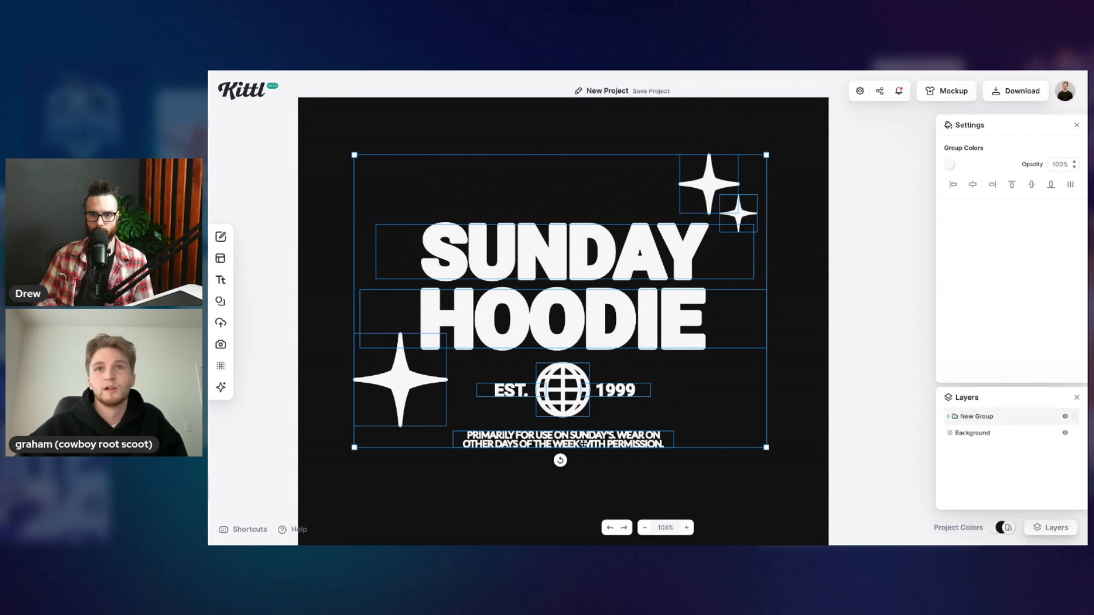
Step: Nudge the grouped artwork so it sits horizontally centred on the artboard
scroll(585, 374, down, 5)
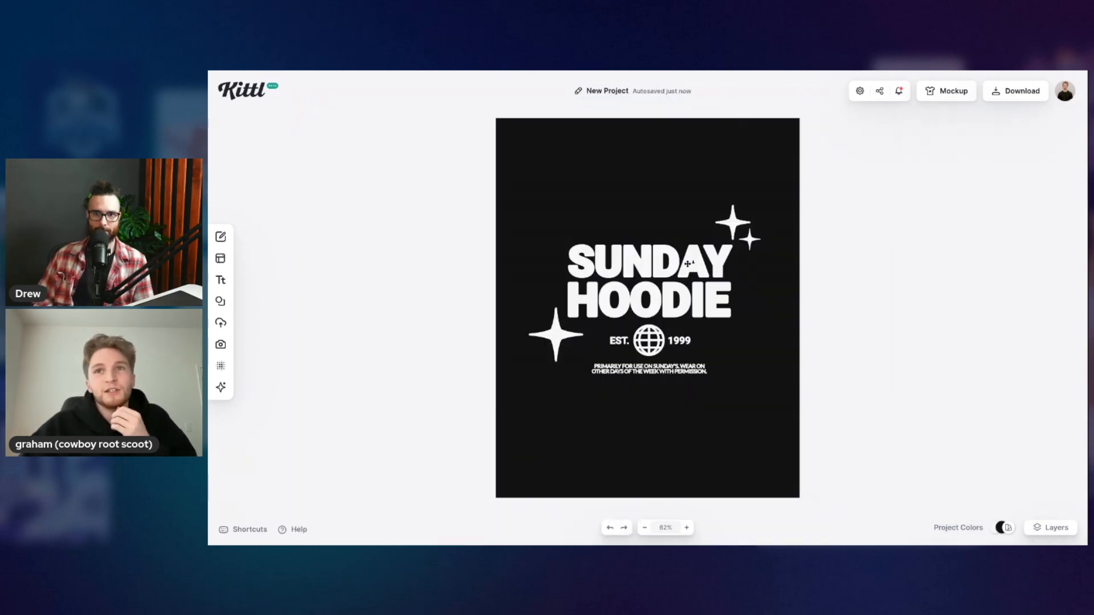
click(672, 264)
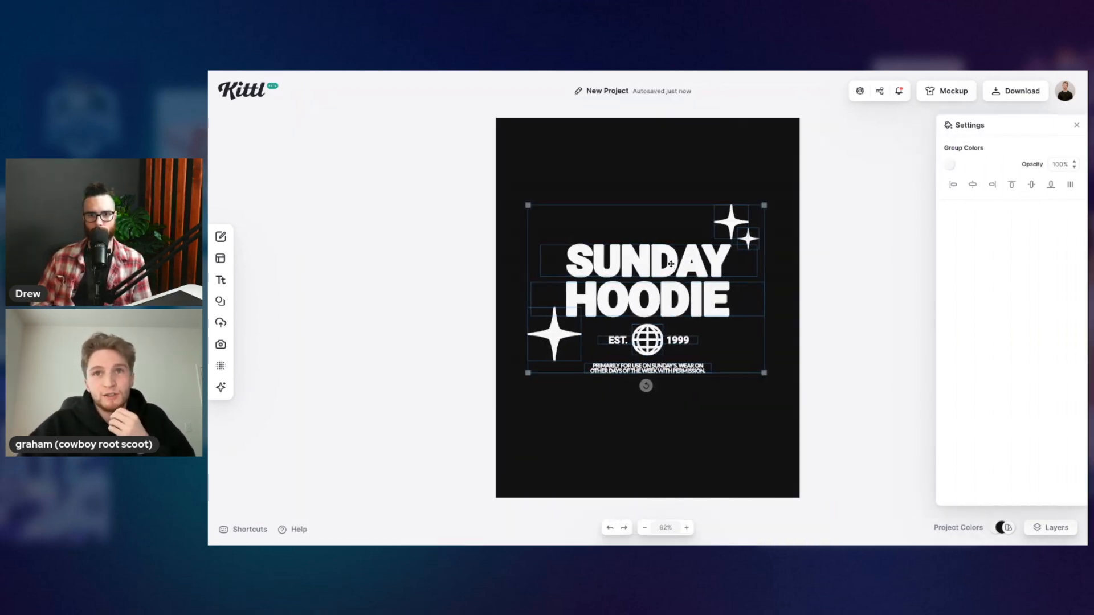
drag(671, 264, 673, 264)
click(704, 406)
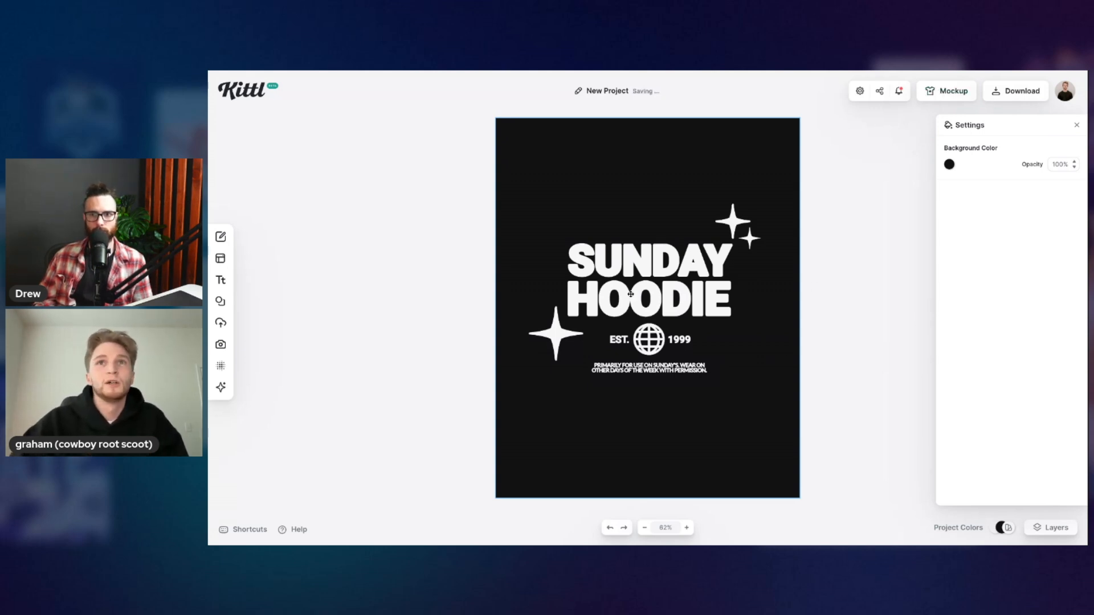
Step: Hide the background layer and open the design in the mockup view
click(947, 91)
click(1011, 93)
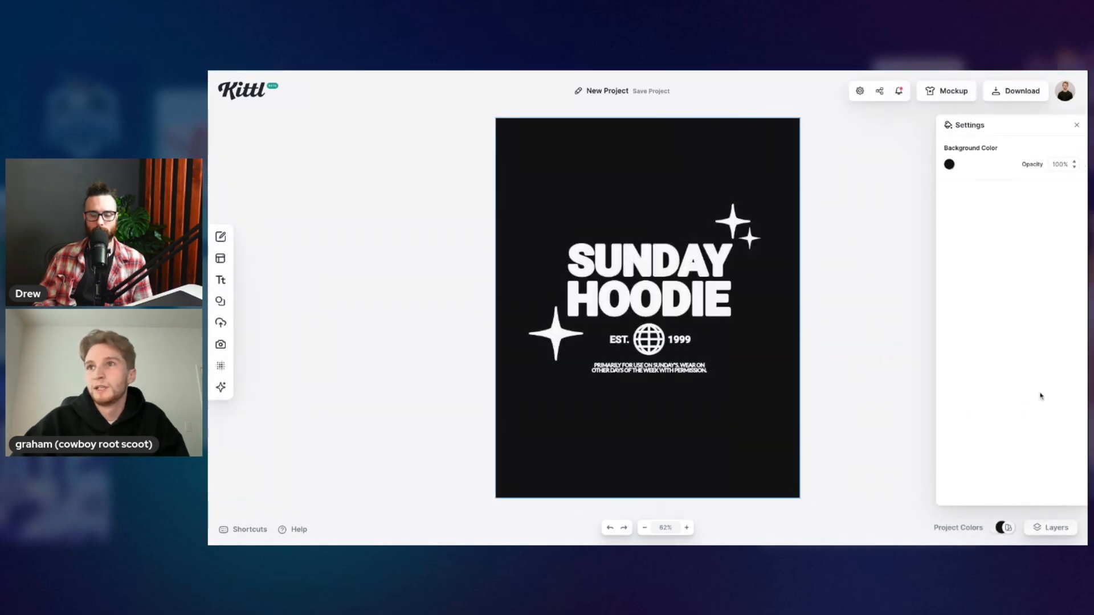
click(1051, 528)
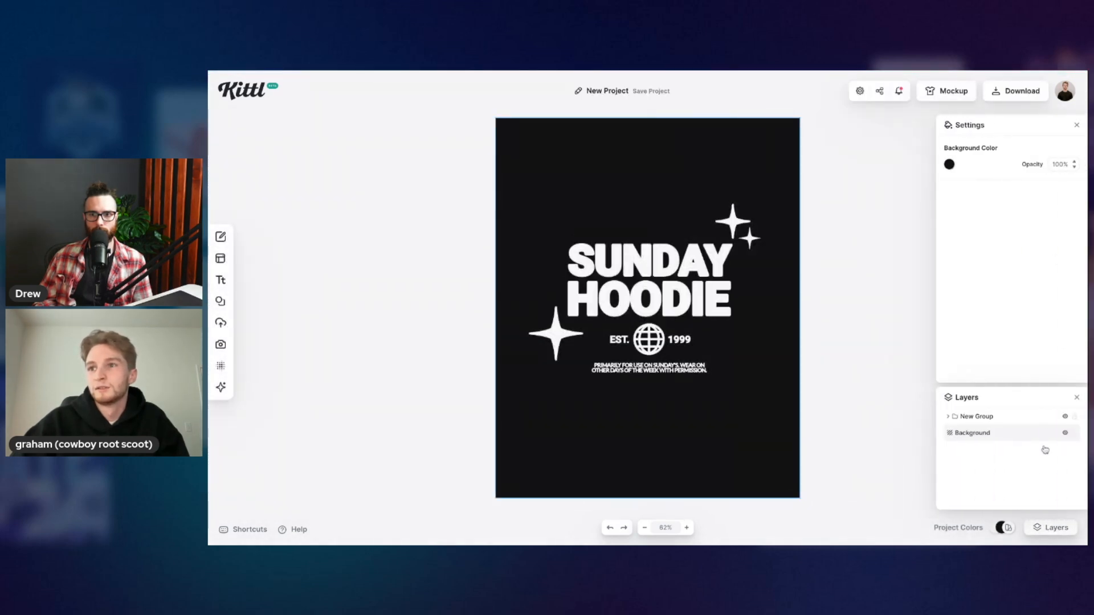
click(1066, 434)
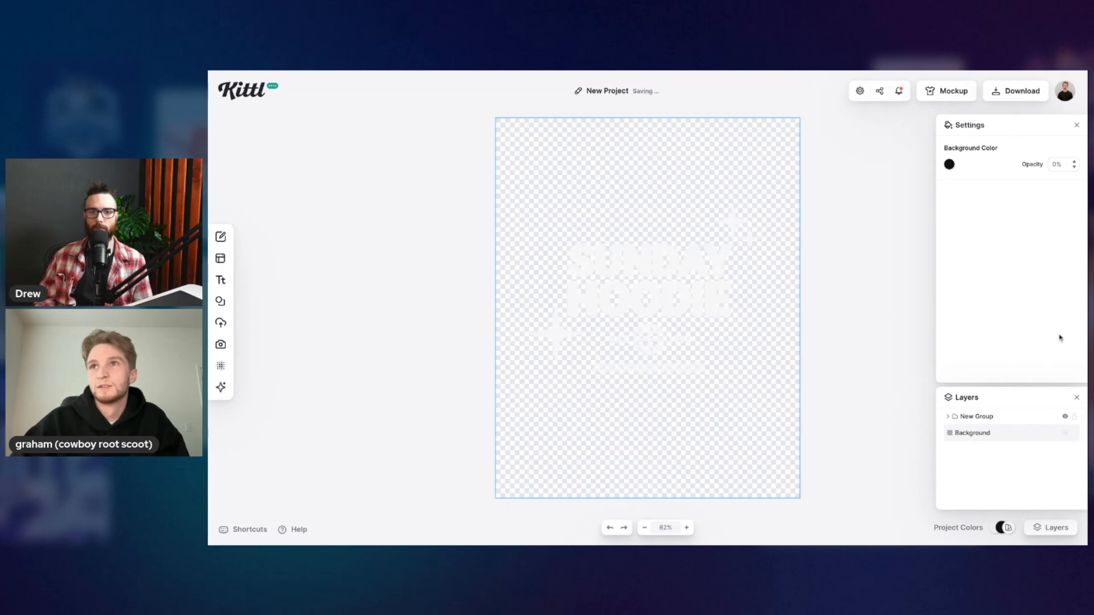
click(946, 92)
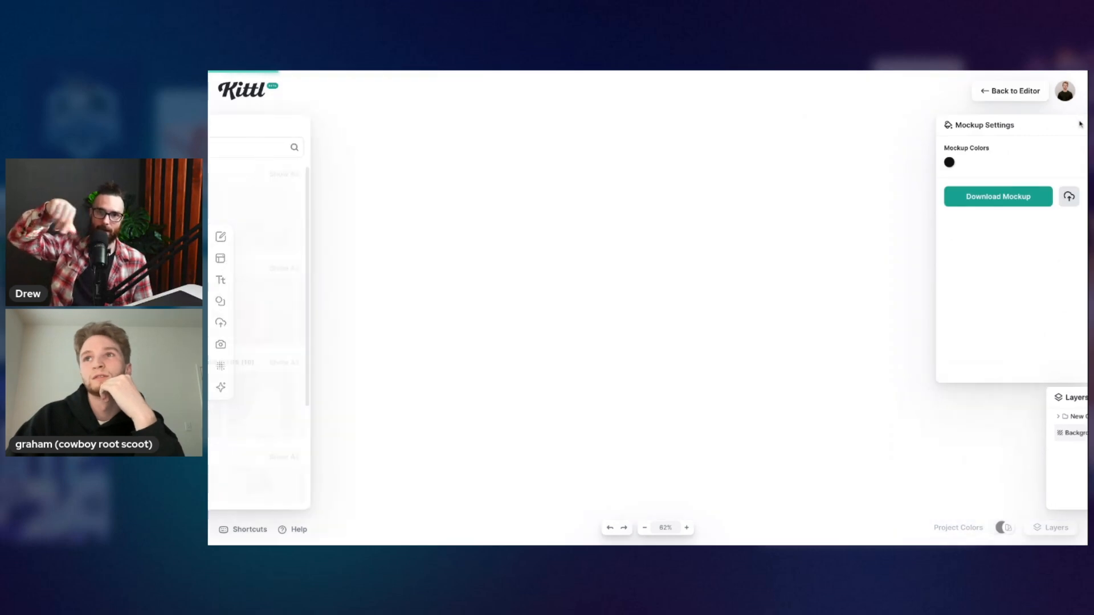
Step: Choose the Hoodies and Sweaters mockup of a person outdoors seen from behind in a raised hood
scroll(297, 311, down, 3)
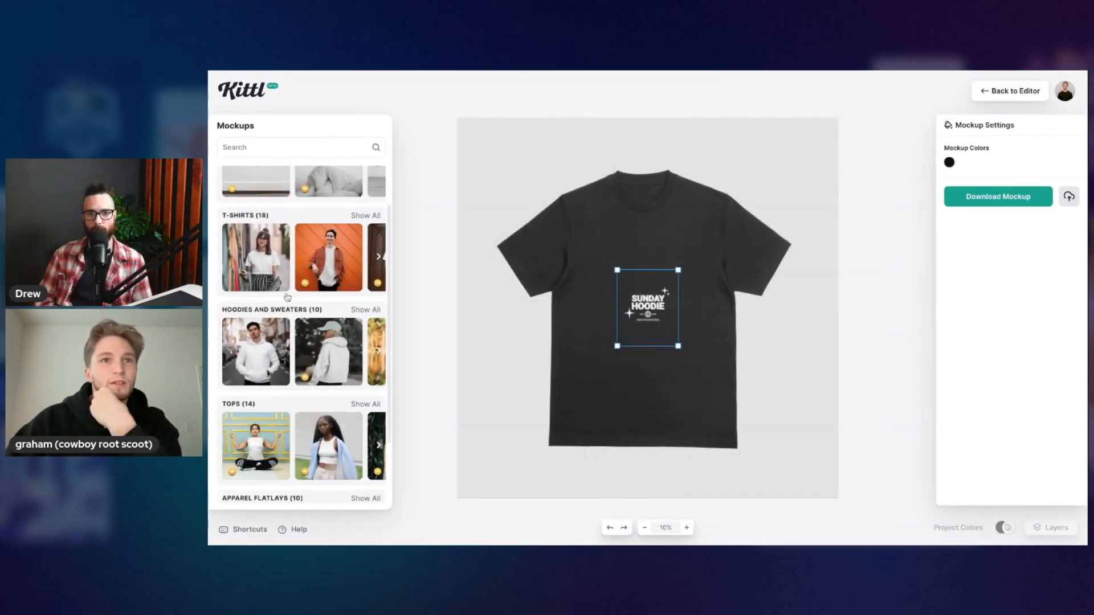
scroll(302, 322, right, 3)
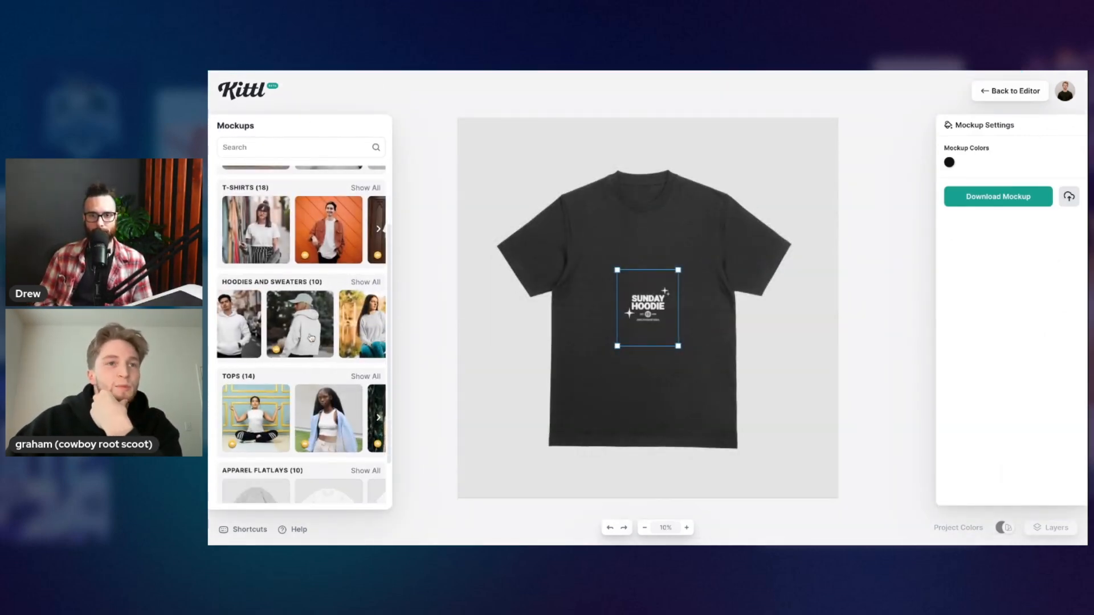
scroll(310, 337, right, 5)
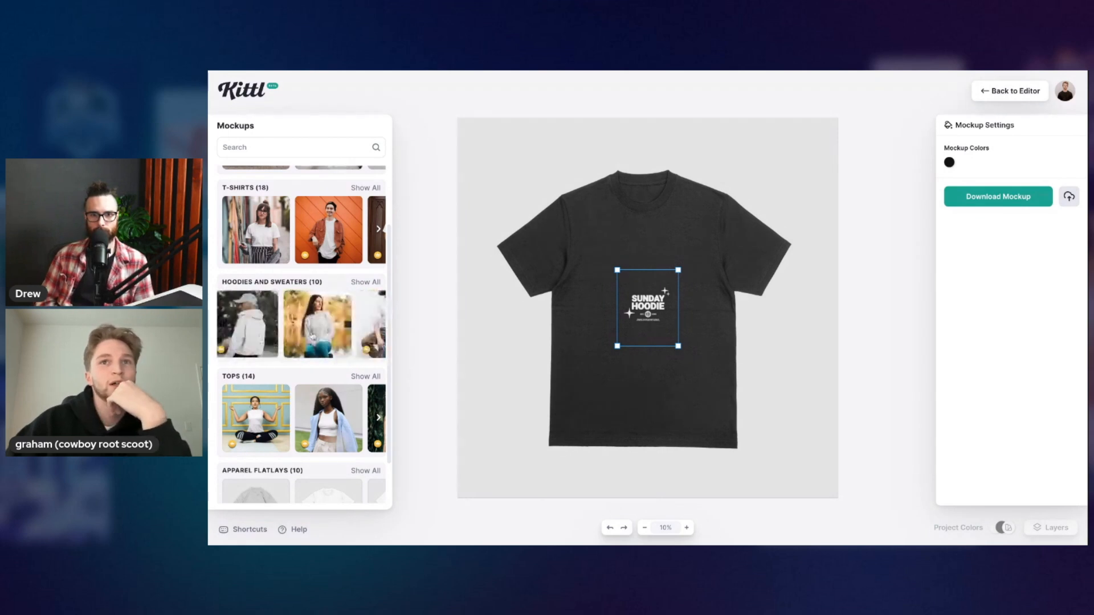
scroll(311, 336, right, 5)
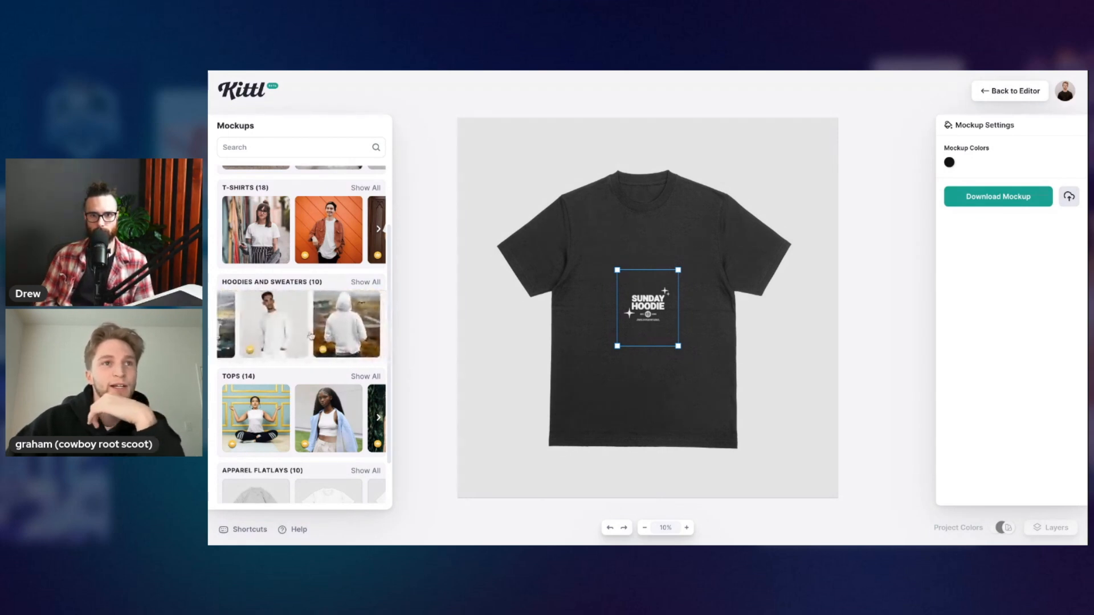
click(351, 332)
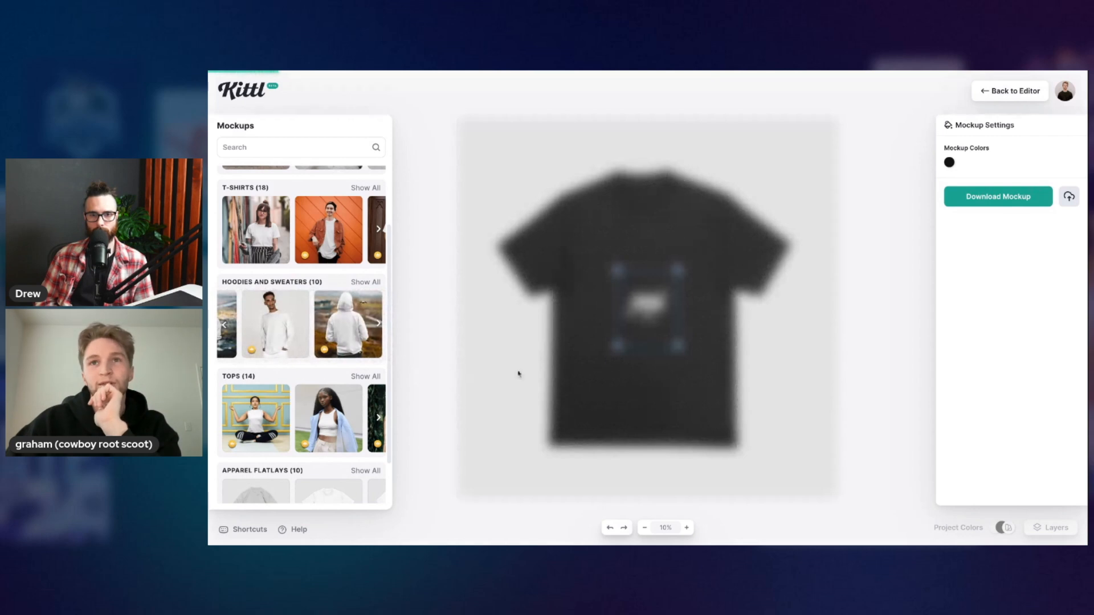
Step: Set the hoodie mockup's color to pure black, 000000
click(950, 163)
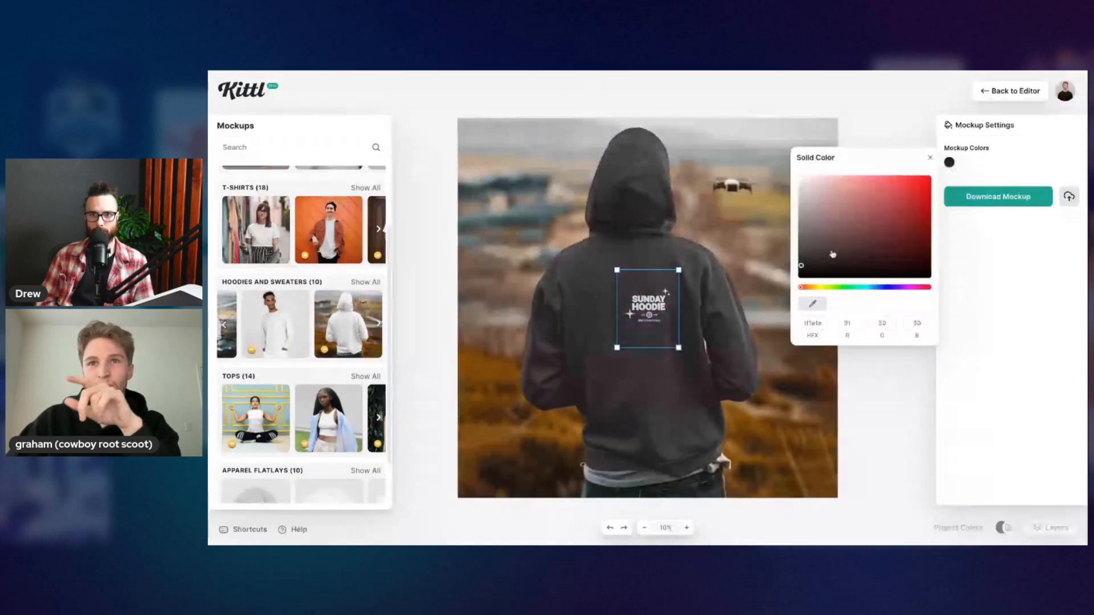
drag(799, 267, 799, 278)
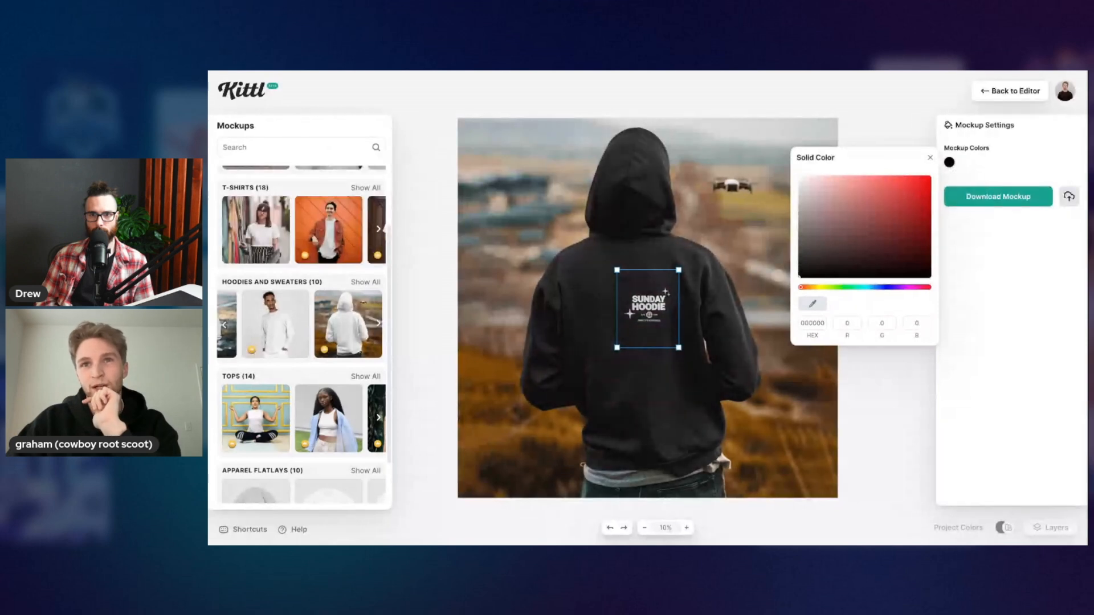
click(930, 160)
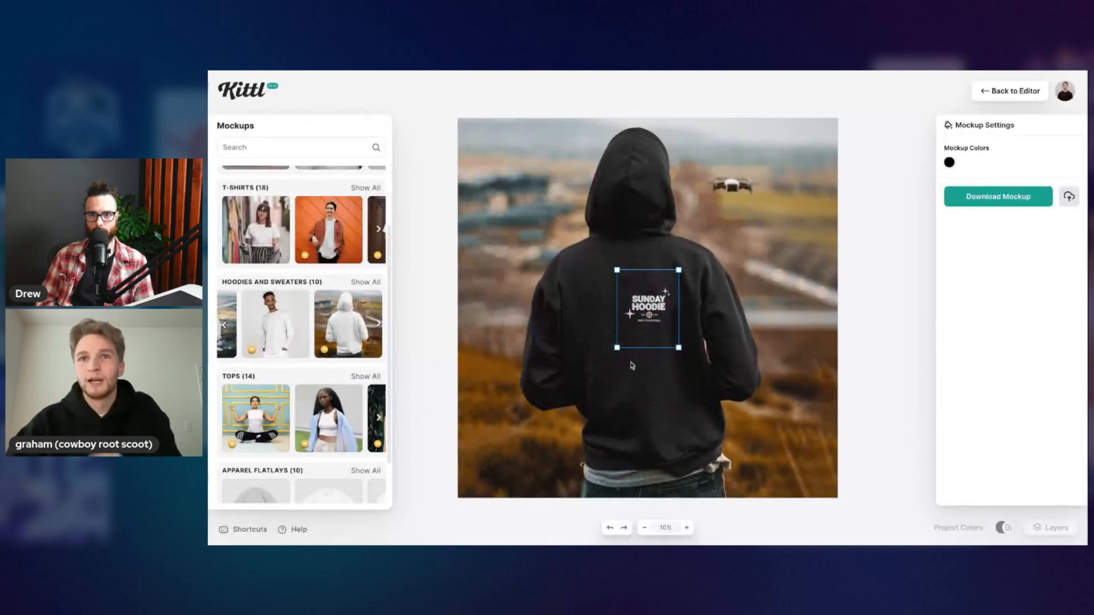
Step: Enlarge the design and position it across the hoodie's upper back
drag(678, 348, 771, 481)
drag(753, 416, 624, 300)
click(680, 350)
drag(703, 403, 712, 414)
drag(649, 323, 643, 307)
click(744, 174)
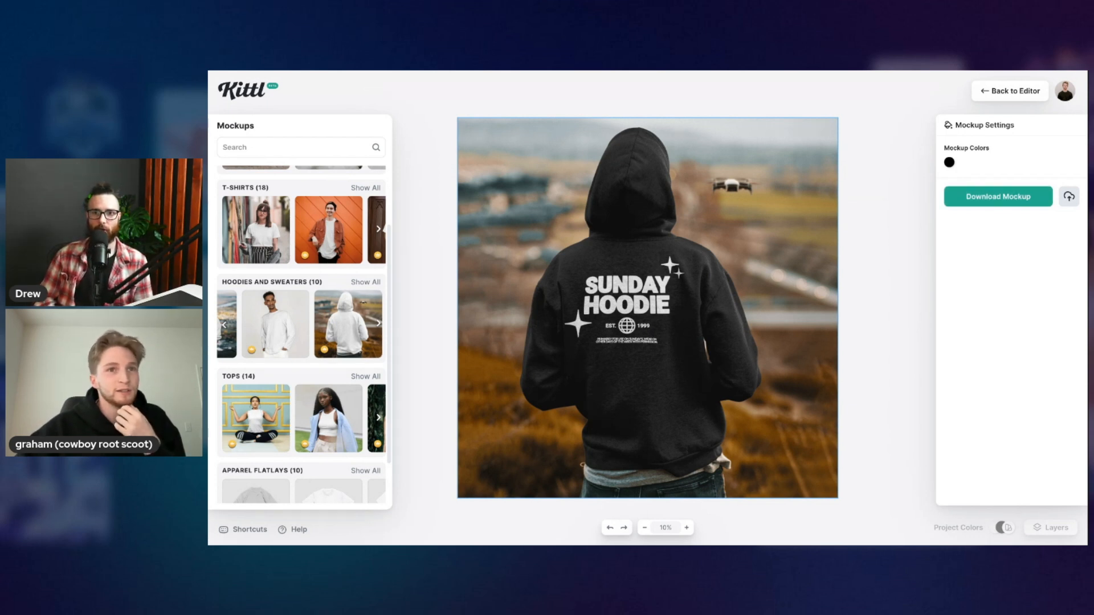
Step: Switch to the hoodie mockup hanging beside jeans and centre the design on its chest
click(378, 323)
click(348, 329)
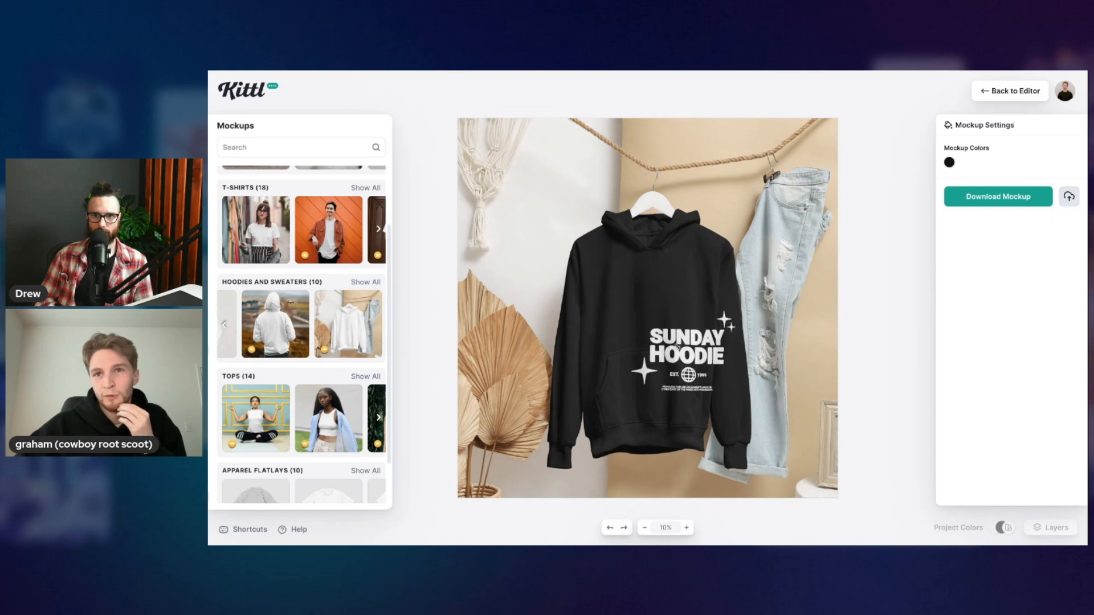
drag(703, 382, 698, 367)
drag(724, 403, 719, 397)
drag(649, 293, 648, 301)
click(744, 346)
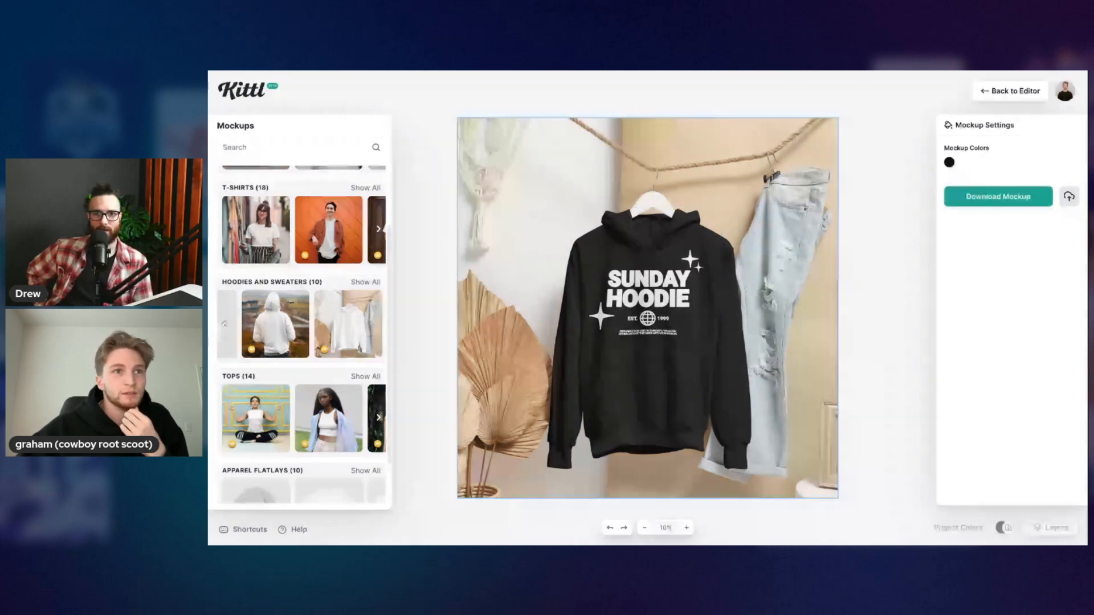
click(221, 323)
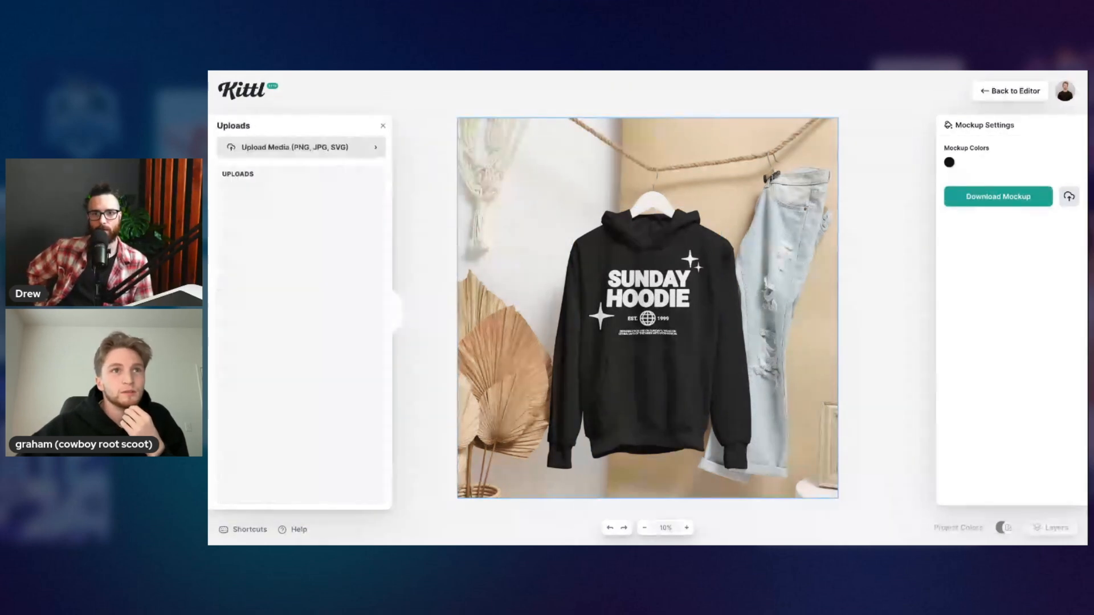
click(396, 312)
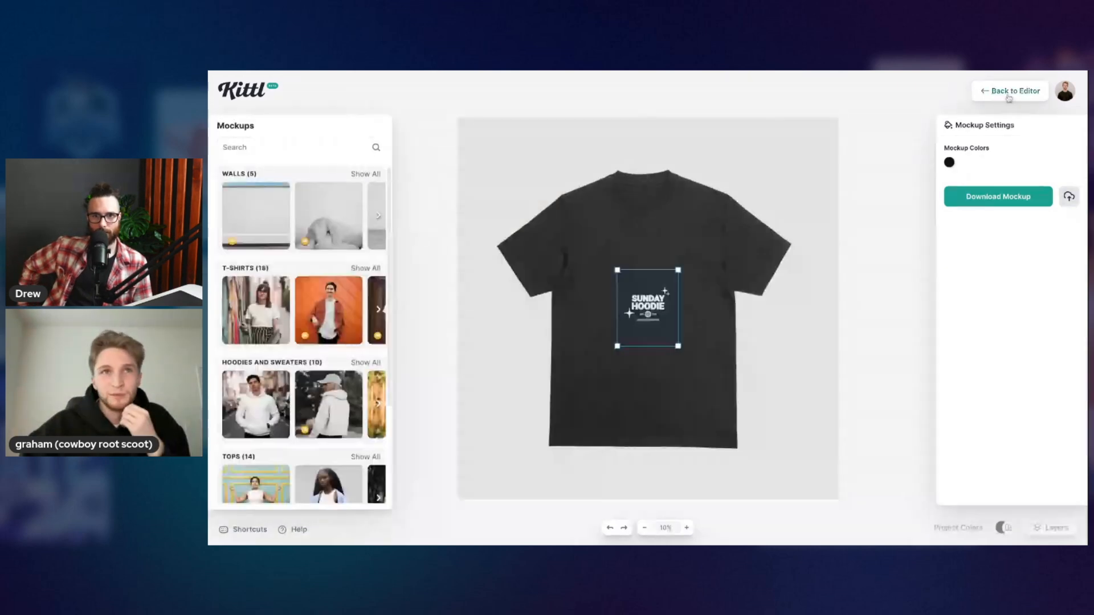
Step: Return to the design editor and ungroup the artwork
click(1010, 92)
key(ctrl+a)
click(572, 347)
click(608, 418)
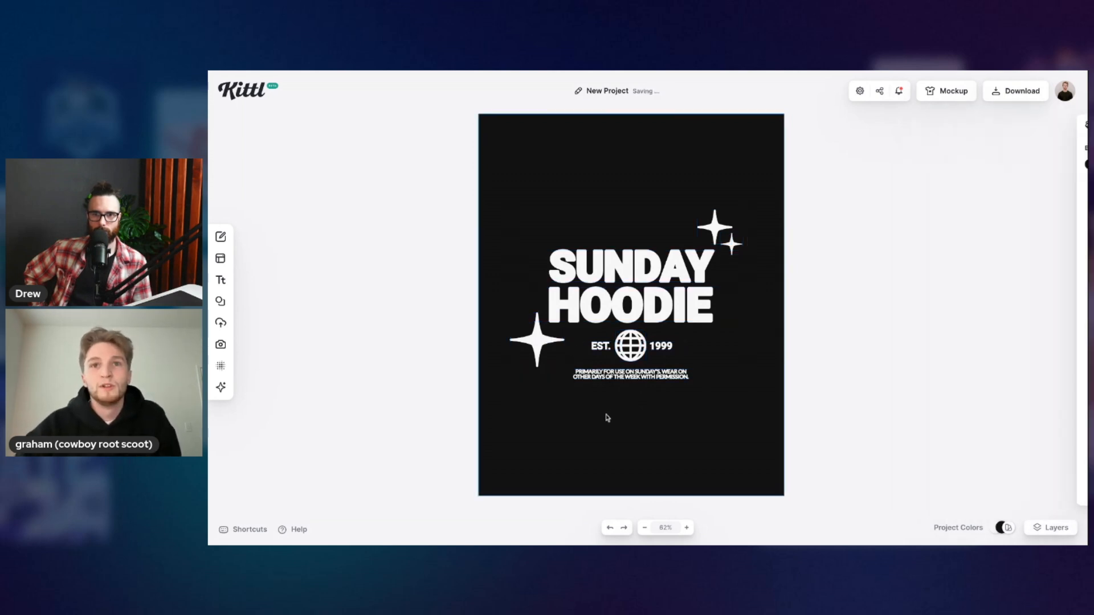
Step: Delete the three four-pointed stars and the globe, leaving only the text elements
click(538, 342)
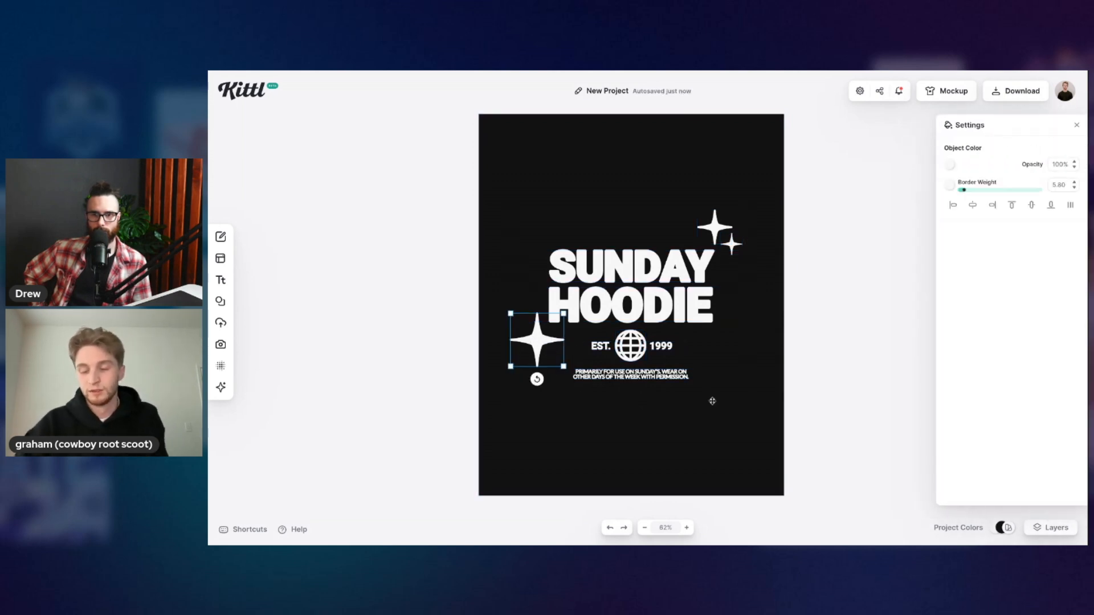
key(Delete)
click(715, 224)
key(Delete)
click(732, 244)
key(Delete)
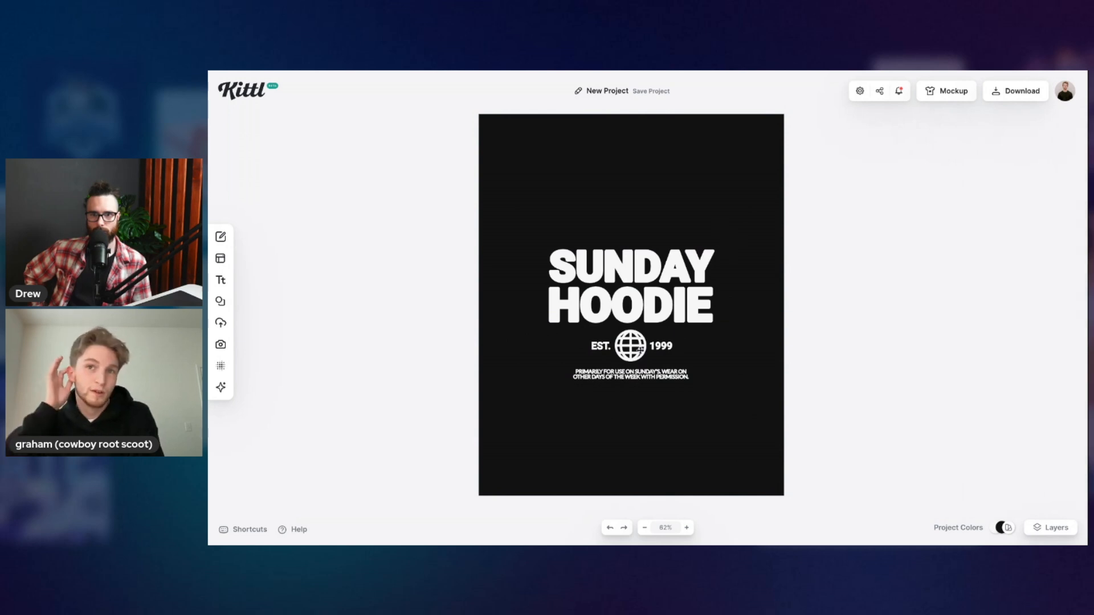
click(640, 349)
key(Delete)
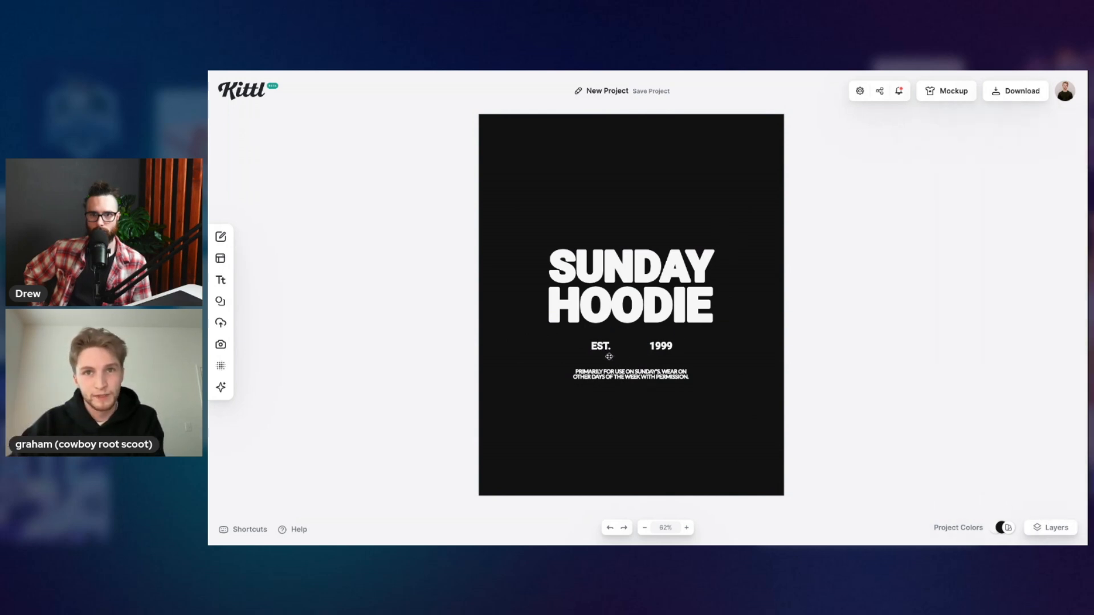
Step: Left-align the small permission text and place EST. and 1999 side by side directly beneath it
click(621, 377)
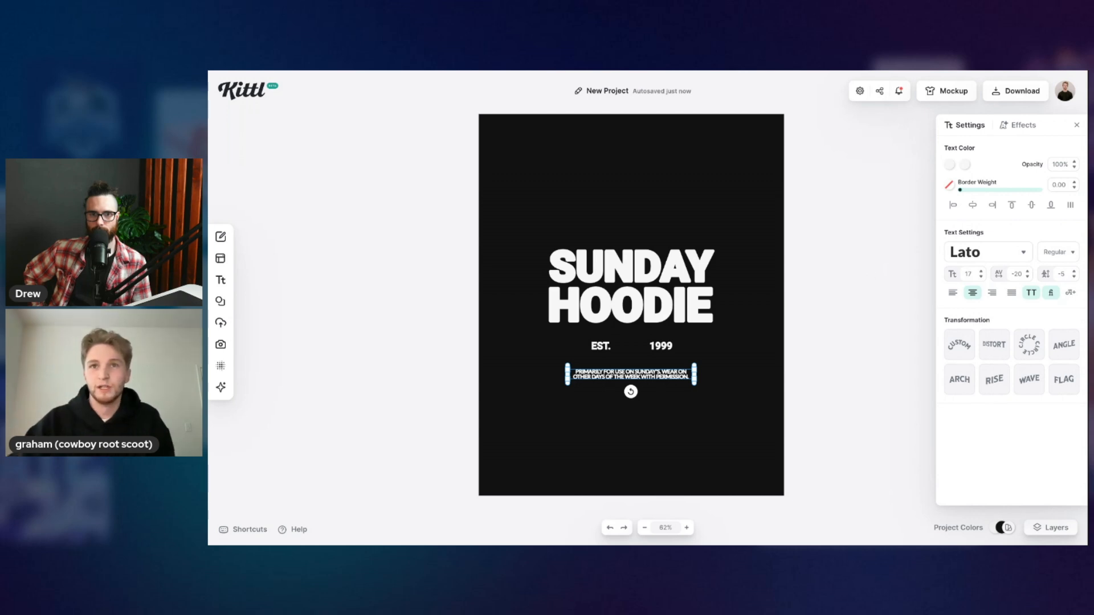
click(953, 292)
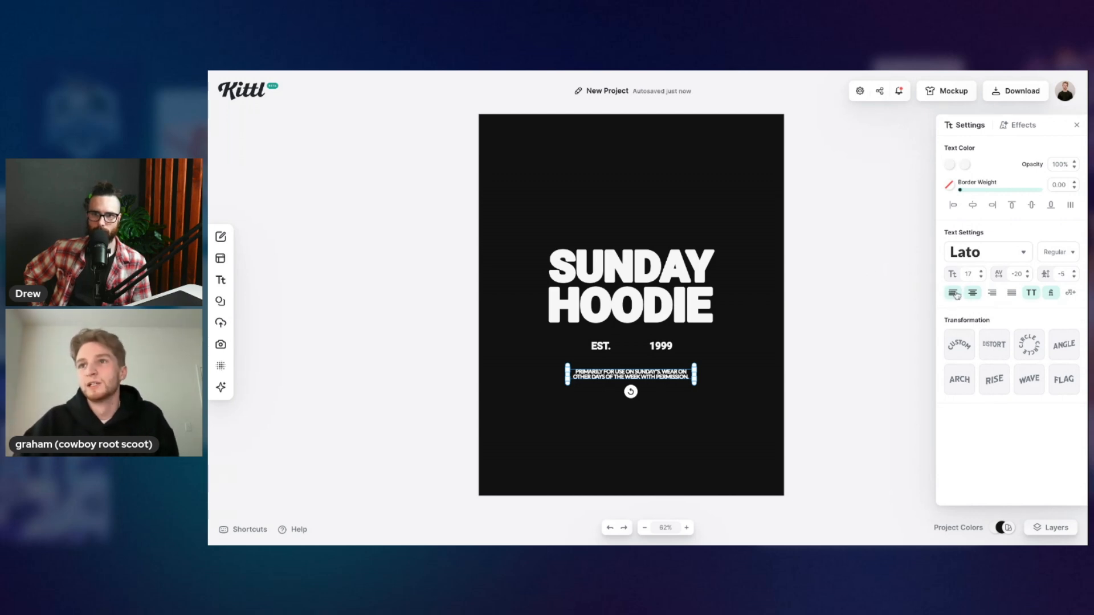
drag(600, 346, 576, 385)
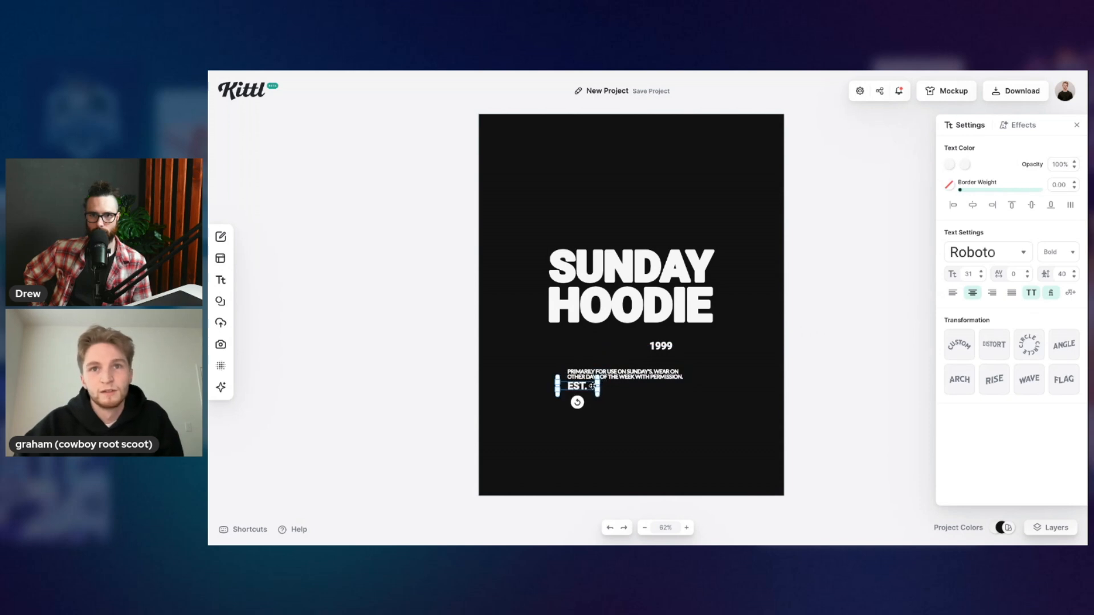
drag(669, 344, 608, 383)
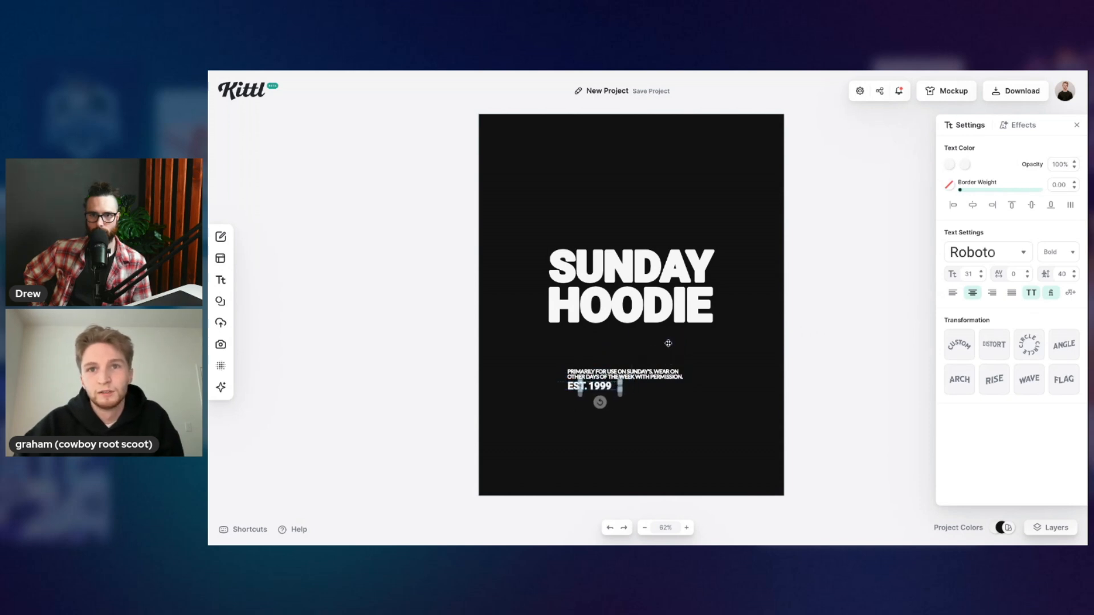
click(615, 349)
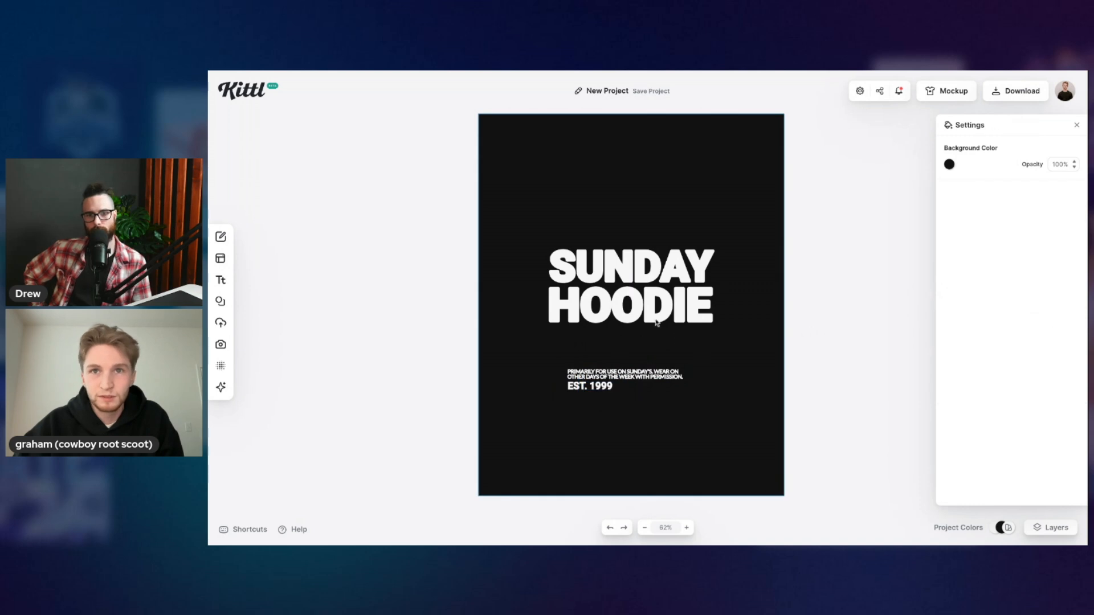
click(576, 387)
scroll(576, 387, up, 5)
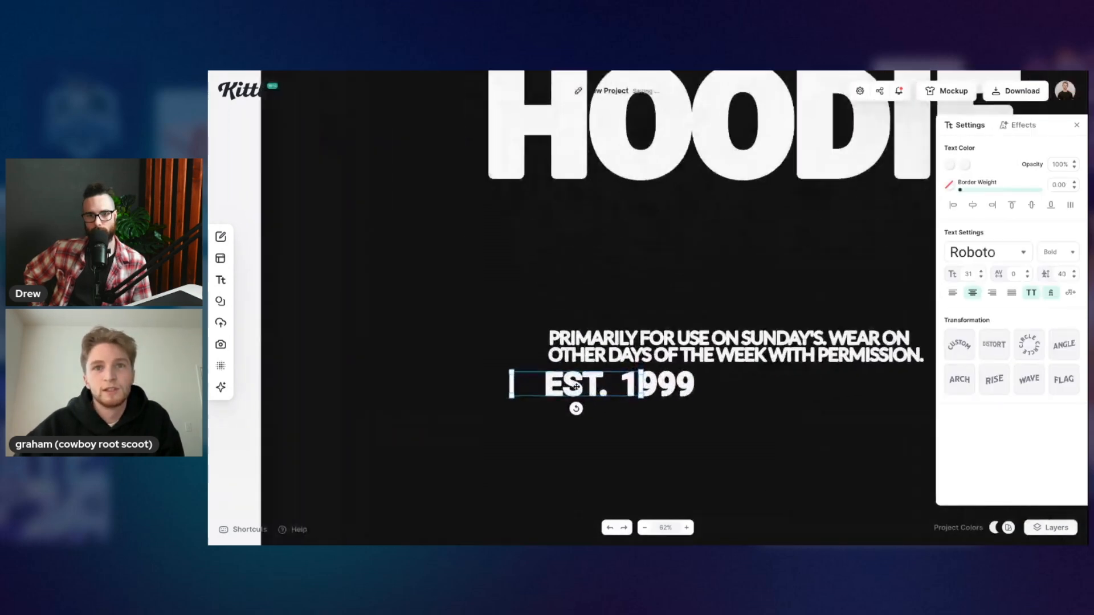
click(684, 384)
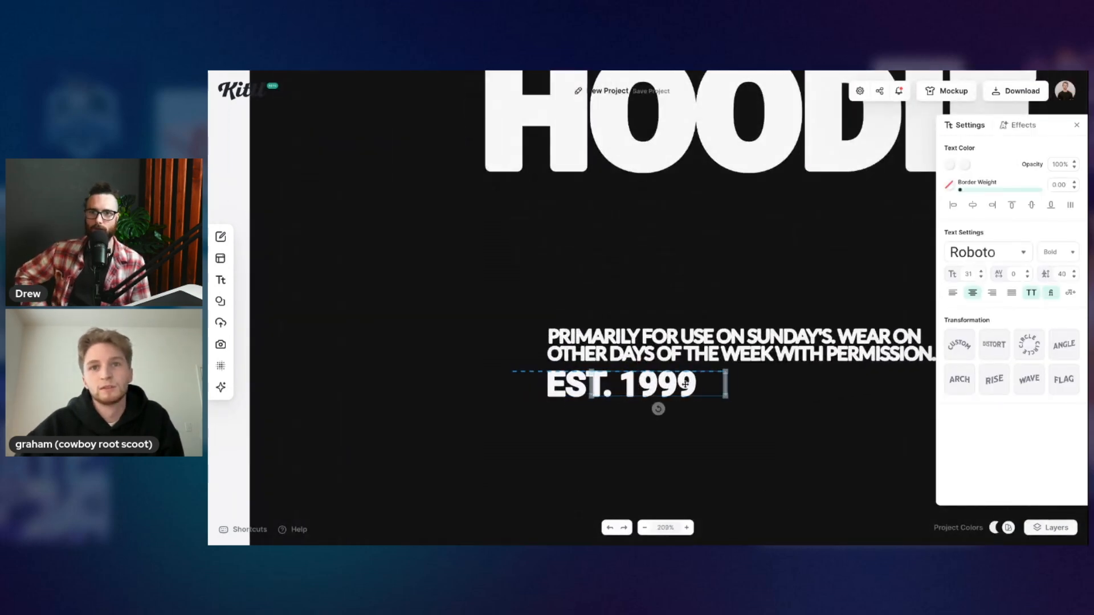
scroll(684, 385, down, 3)
Step: Left-align the permission, EST. and 1999 text as a selection, and undo the last object alignment
click(606, 367)
shift+click(571, 393)
shift+click(513, 391)
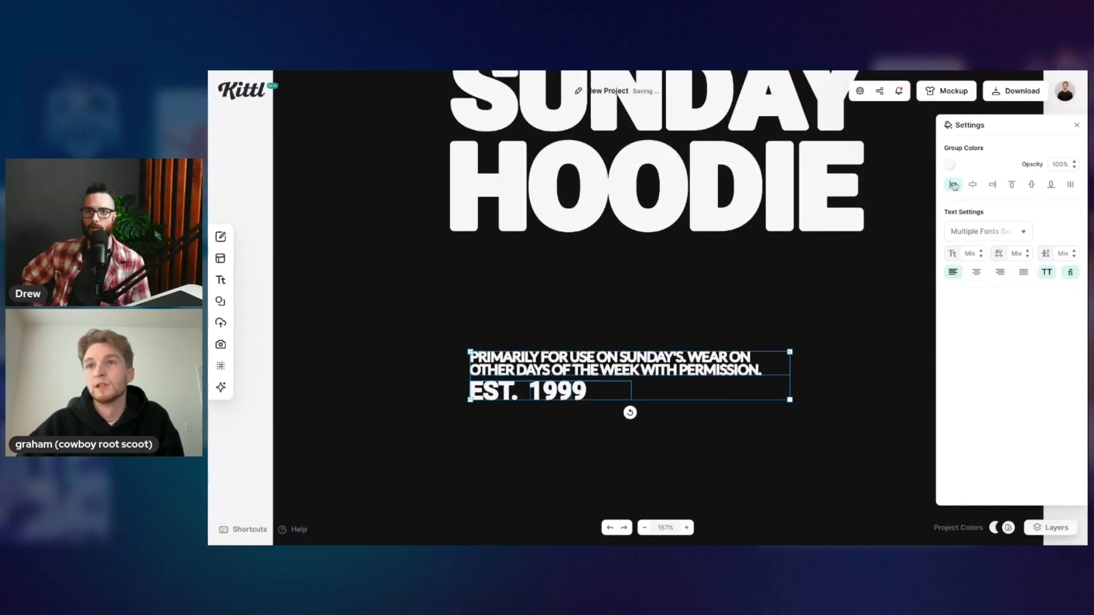
click(953, 185)
key(ctrl+z)
click(637, 283)
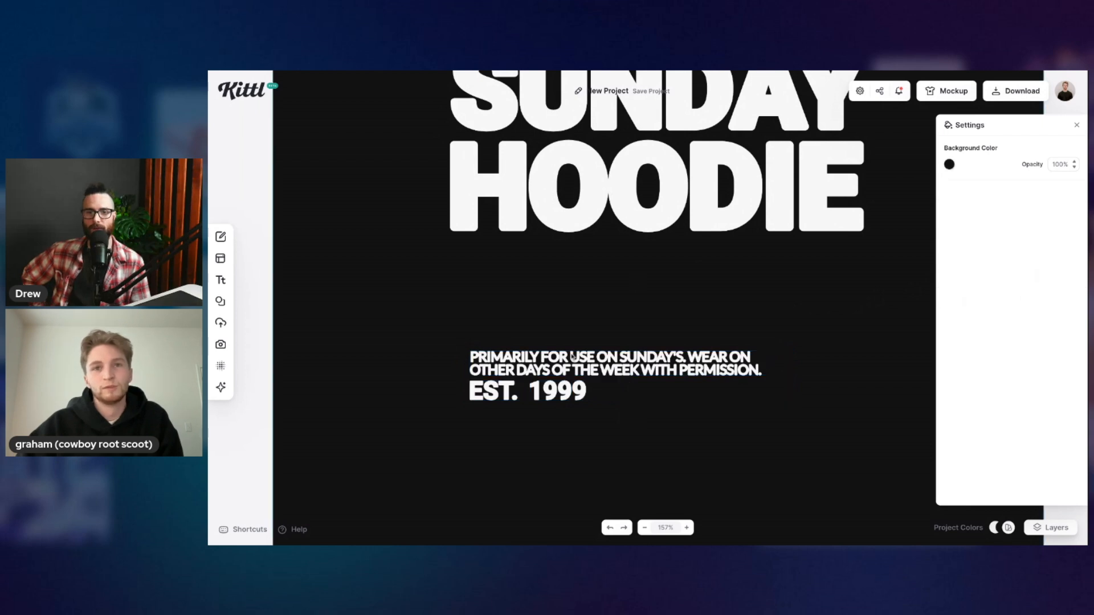
Step: Replace the separate 1999 text by extending EST. to read "EST. 1999", and widen its box to one line
click(566, 392)
key(Delete)
click(515, 393)
click(523, 390)
text(199)
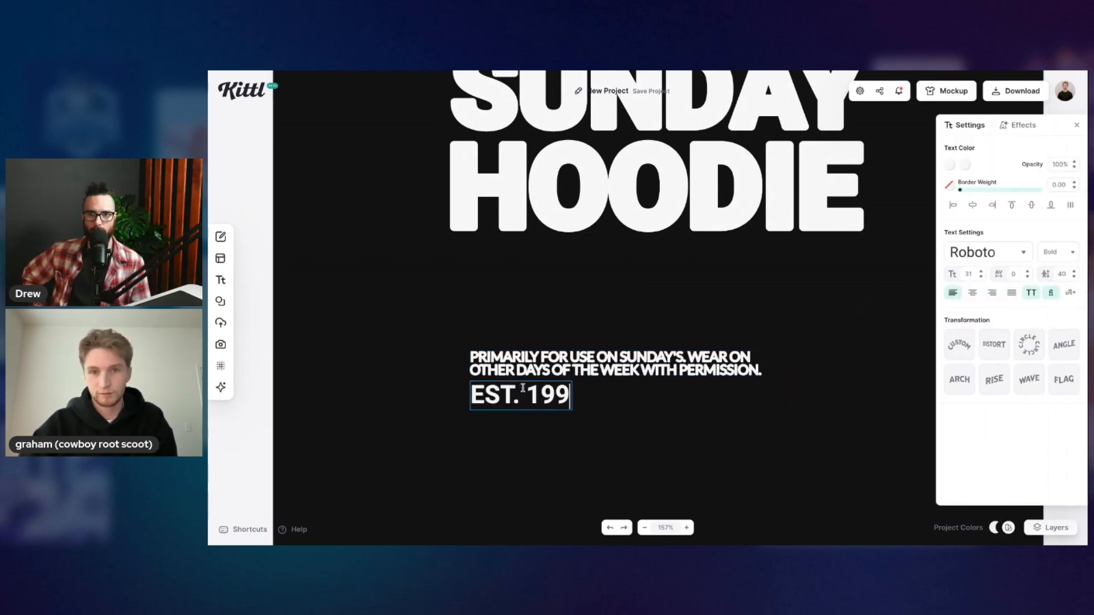
text(0)
key(BackSpace)
text(9)
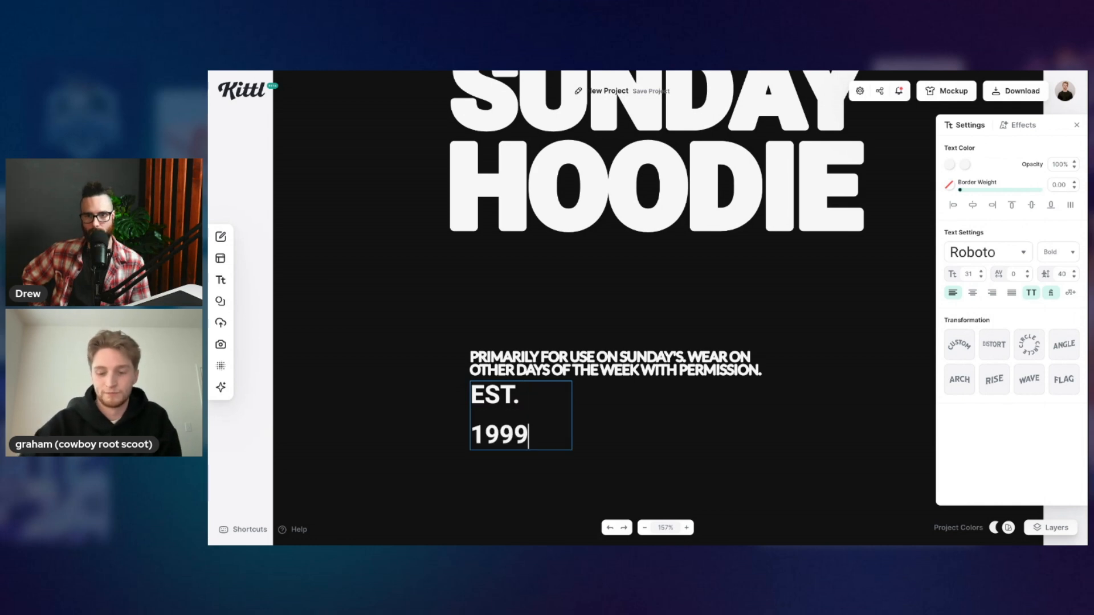
key(Escape)
drag(574, 407, 605, 407)
click(589, 447)
Step: Shrink the SUNDAY and HOODIE headings above the small text and shift HOODIE to the right of SUNDAY
scroll(598, 182, right, 1)
drag(598, 183, 614, 237)
scroll(683, 207, right, 1)
scroll(682, 207, up, 1)
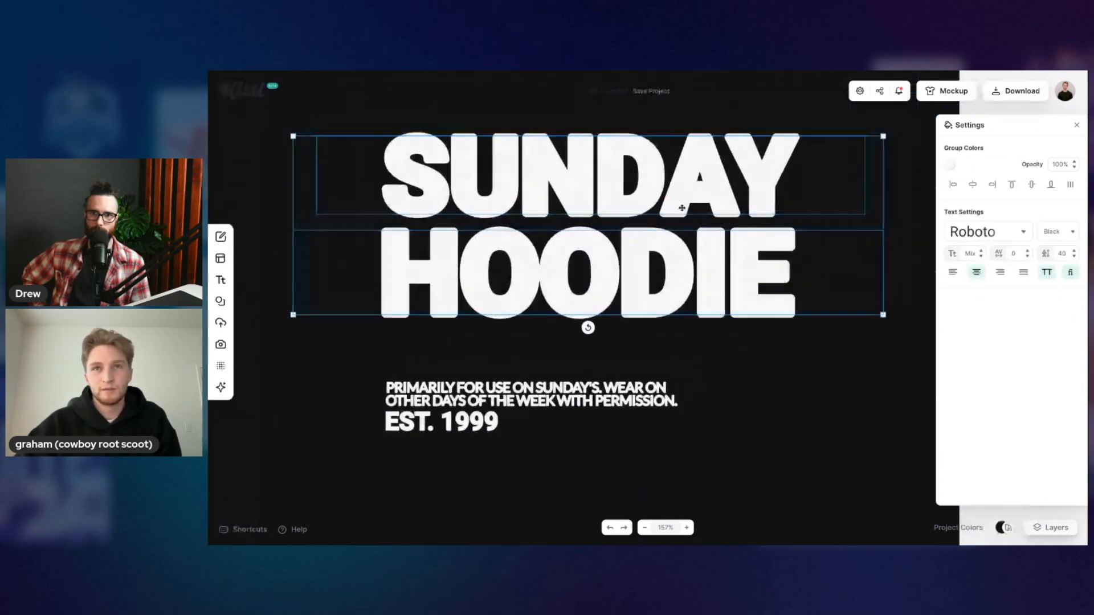
drag(823, 285, 575, 211)
drag(511, 194, 607, 288)
Step: Delete the separate HOODIE text, extend SUNDAY to read "SUNDAY HOODIE", and widen its box to a single line
double_click(472, 291)
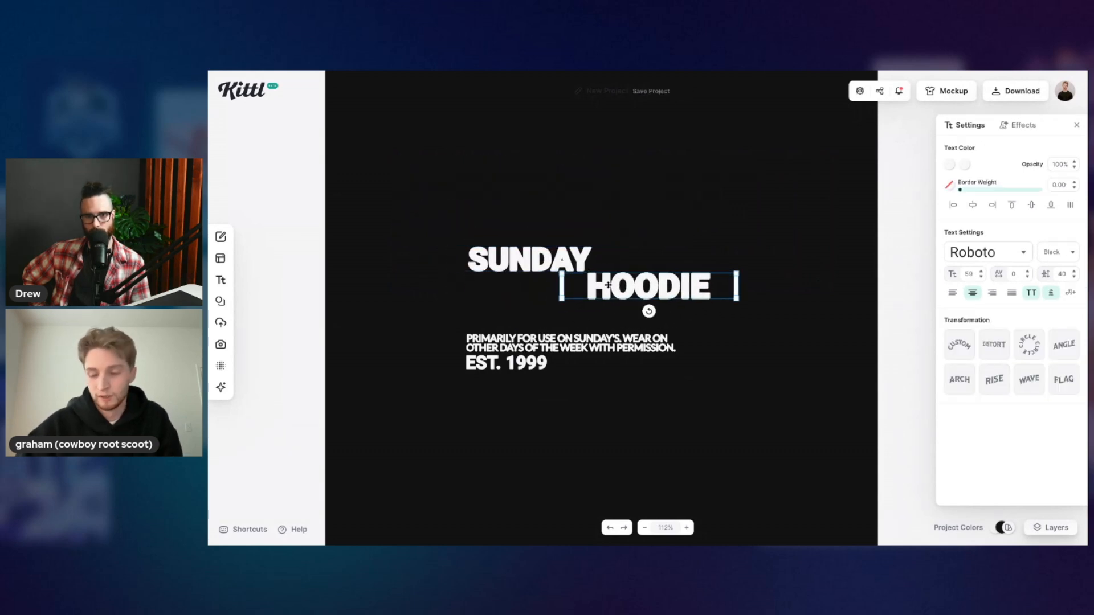
key(Delete)
click(554, 246)
double_click(587, 259)
text(hoodie)
key(BackSpace)
key(BackSpace)
key(BackSpace)
key(BackSpace)
key(BackSpace)
key(BackSpace)
key(BackSpace)
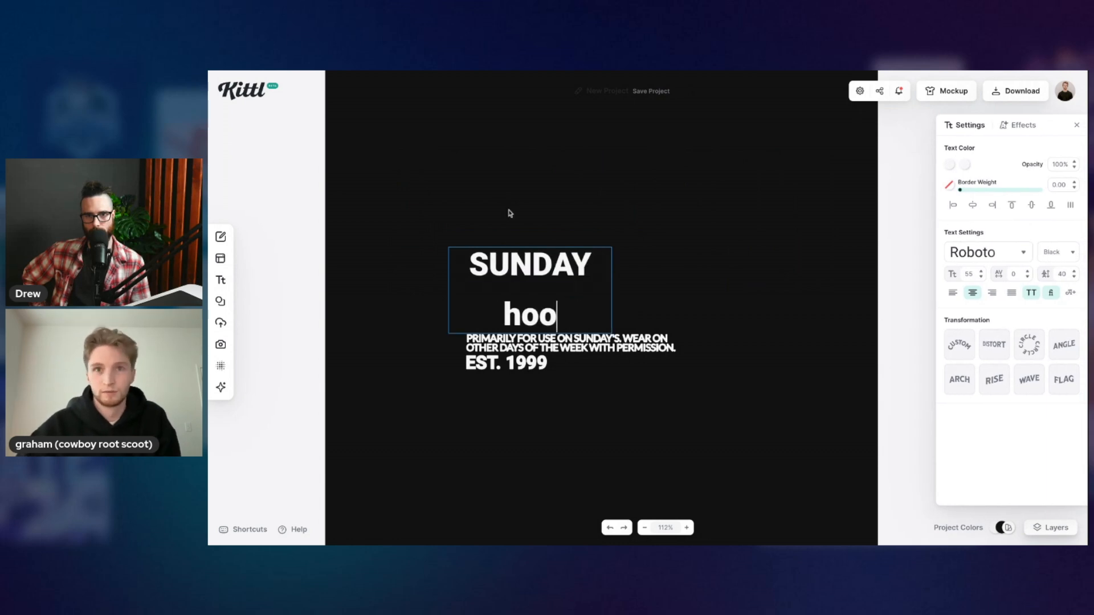
text(hoodie)
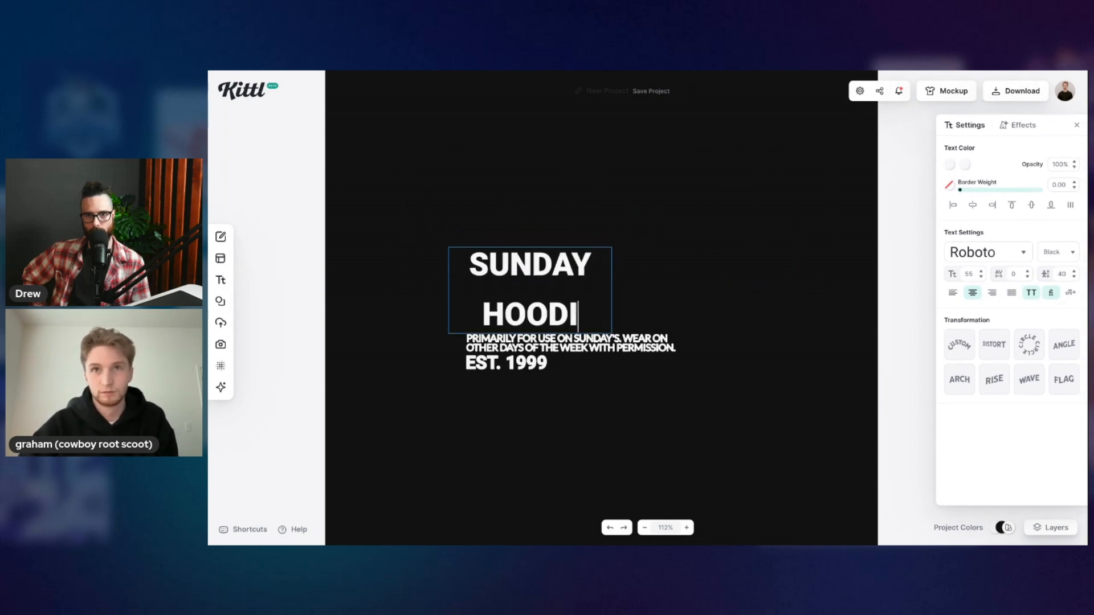
key(Escape)
drag(615, 282, 729, 283)
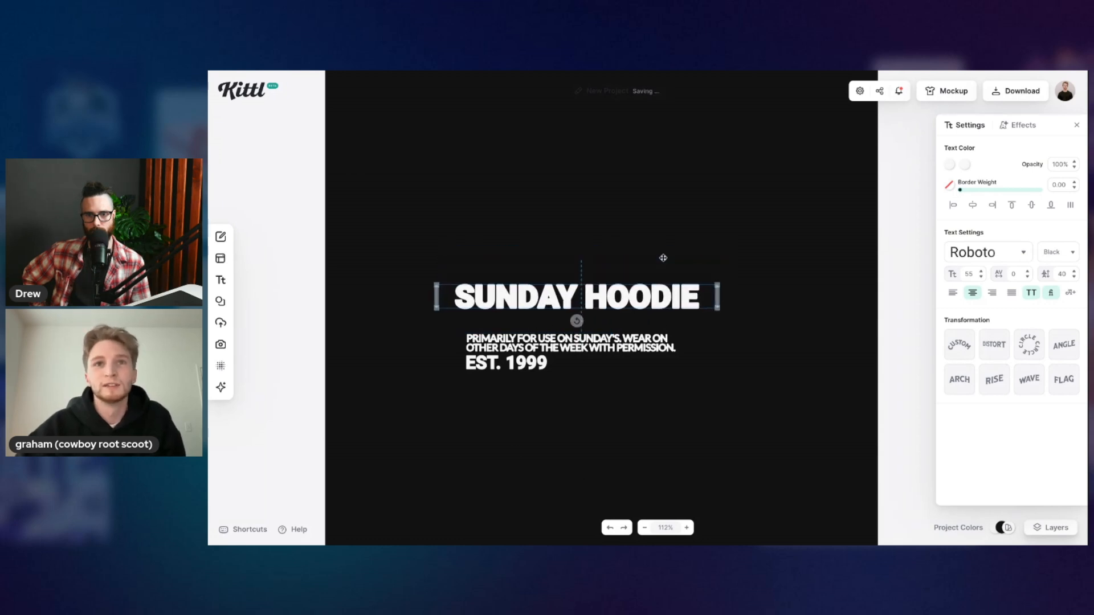
Step: Shrink SUNDAY HOODIE to size 36 just above the small text, and align the three texts along their left edges
drag(729, 328, 626, 327)
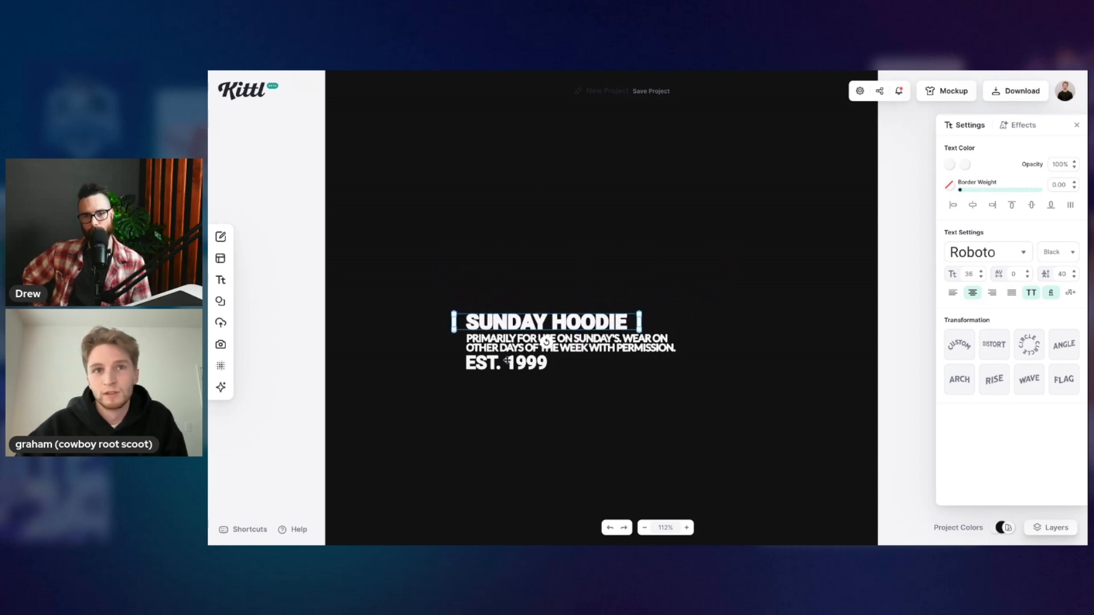
click(952, 292)
click(490, 367)
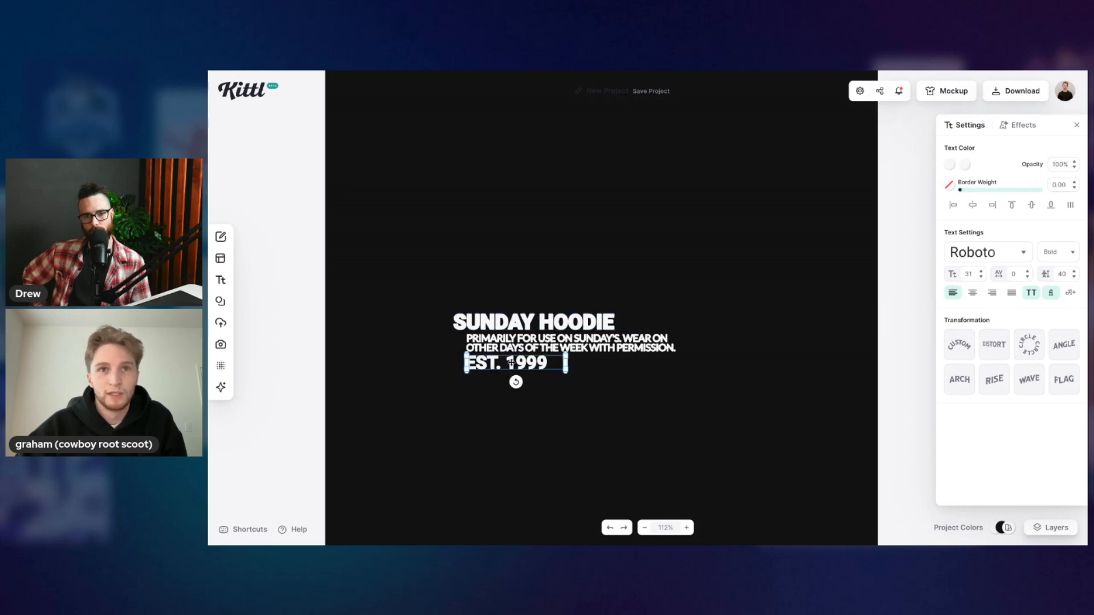
shift+click(517, 344)
shift+click(518, 327)
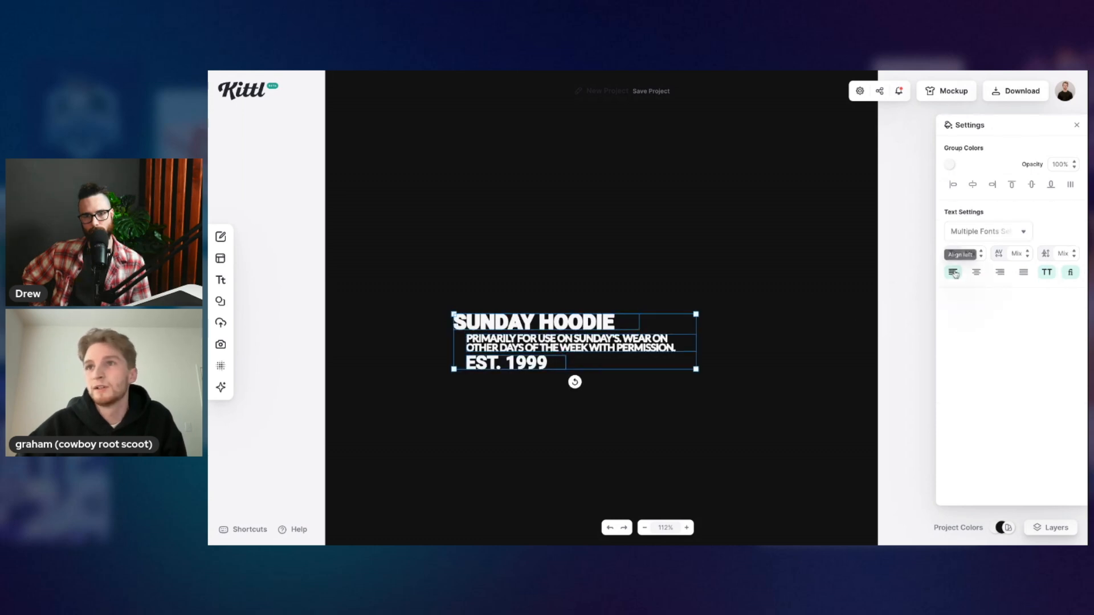
click(953, 184)
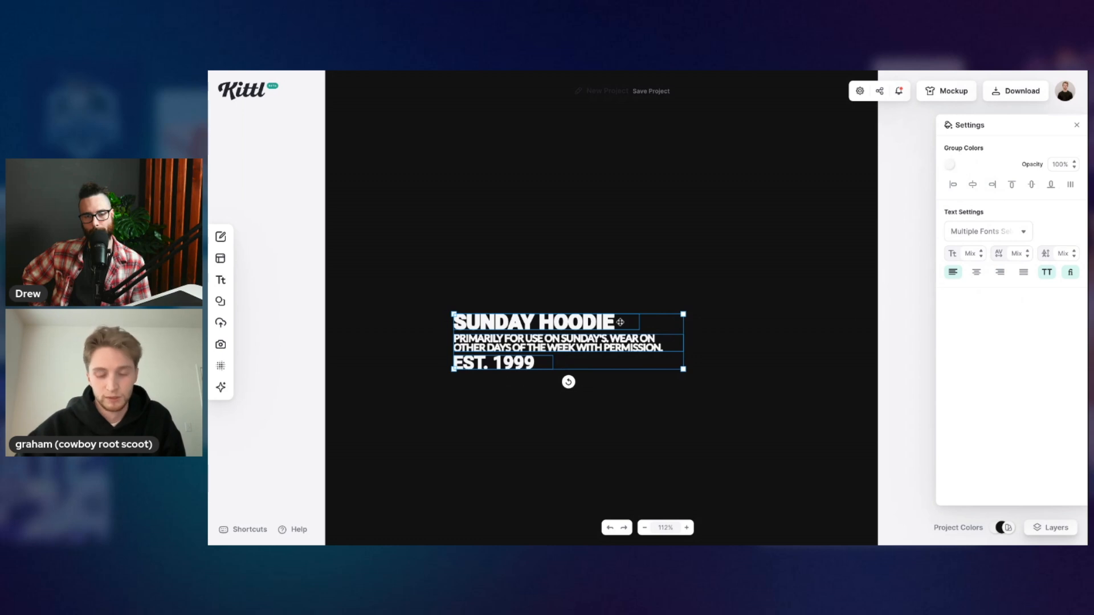
Step: Group the three text elements and enlarge the group across the middle of the artboard
click(704, 373)
click(515, 362)
drag(683, 369, 757, 387)
drag(685, 371, 706, 315)
click(900, 308)
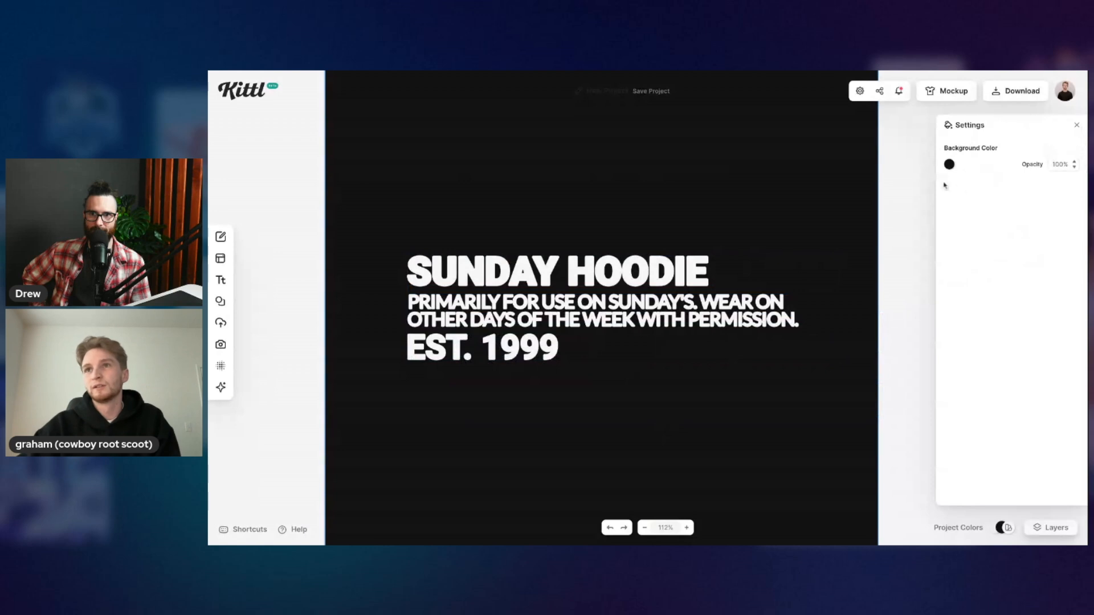
Step: Hide the background layer and open the design in the mockup preview
click(1053, 528)
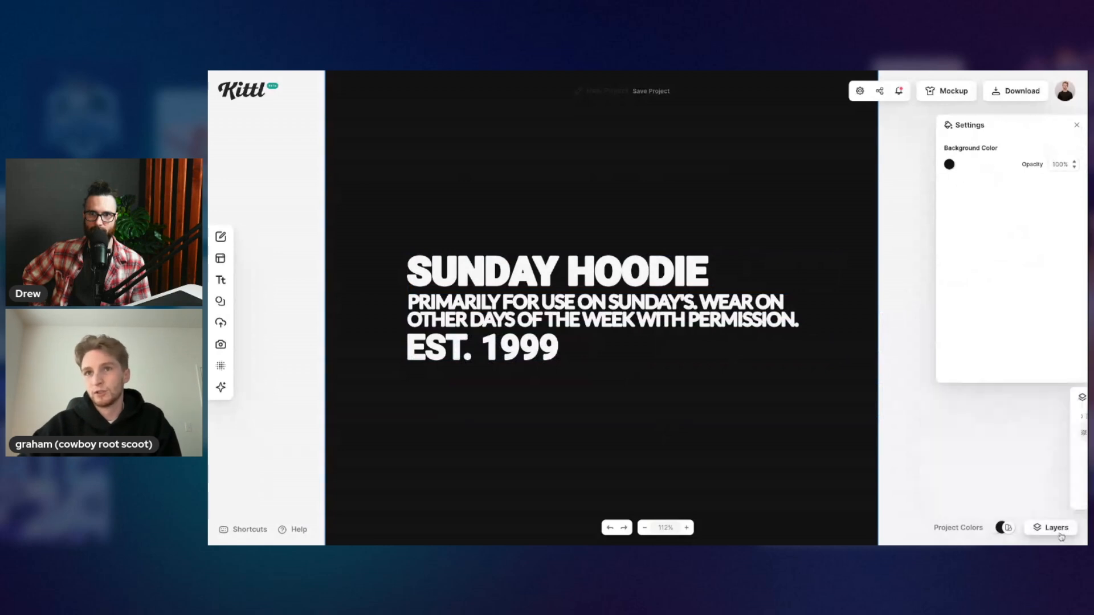
click(1065, 434)
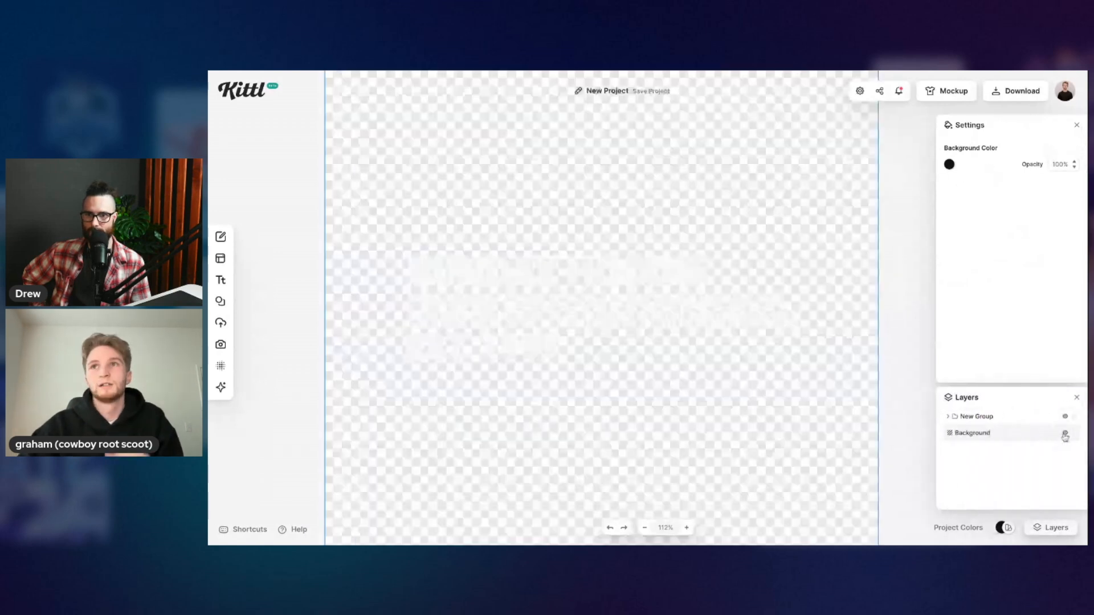
click(947, 91)
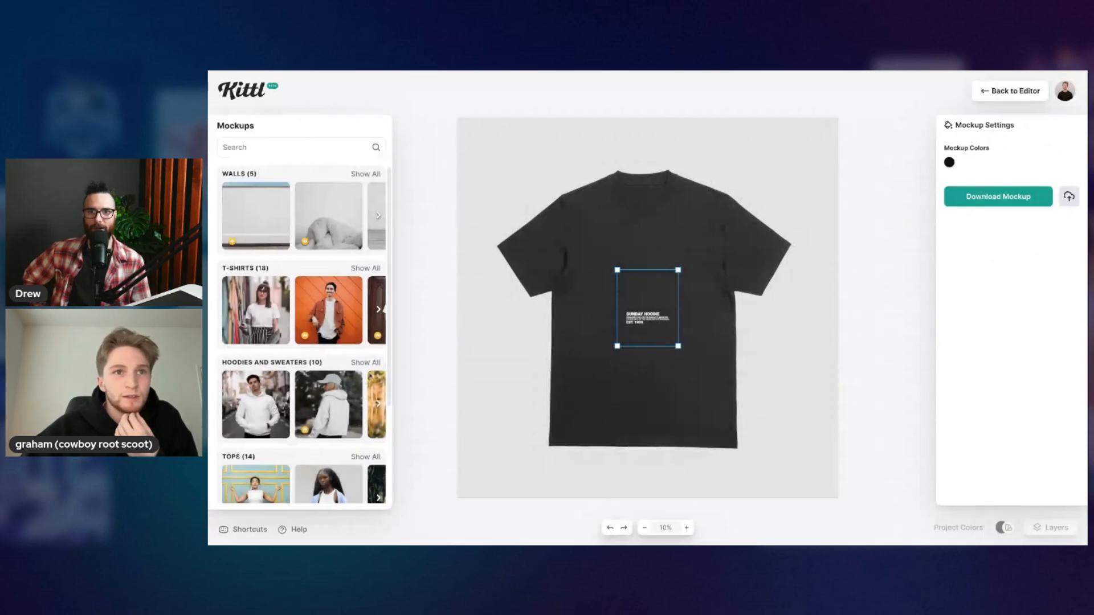
Step: Find the hanging hoodie mockup among the hoodies and sweaters, load it, and reposition the design on the garment
click(377, 404)
click(378, 405)
click(378, 406)
drag(632, 316, 686, 421)
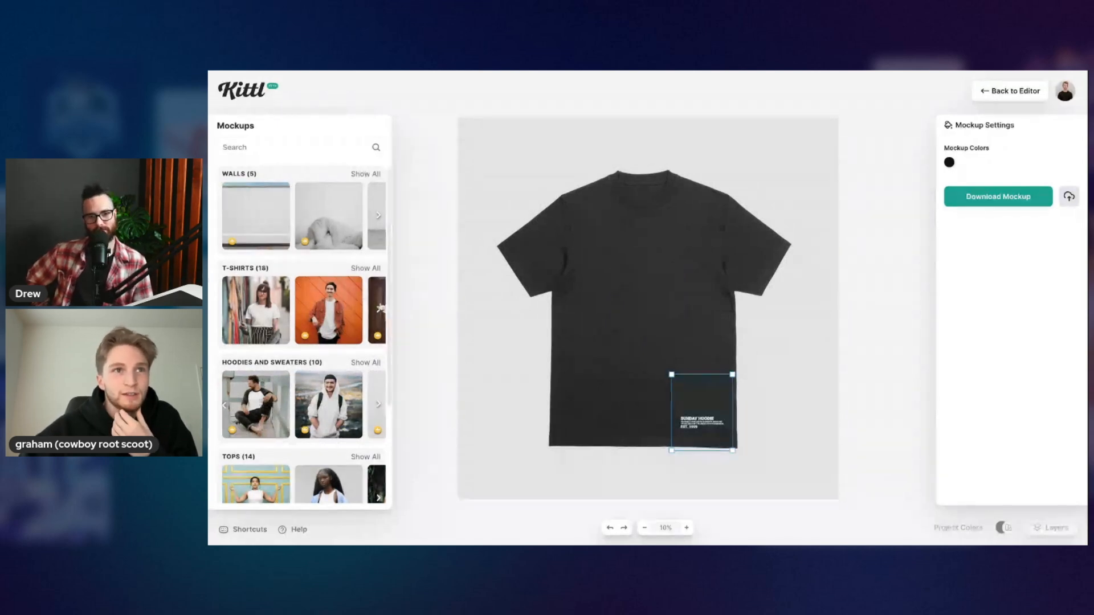
click(380, 408)
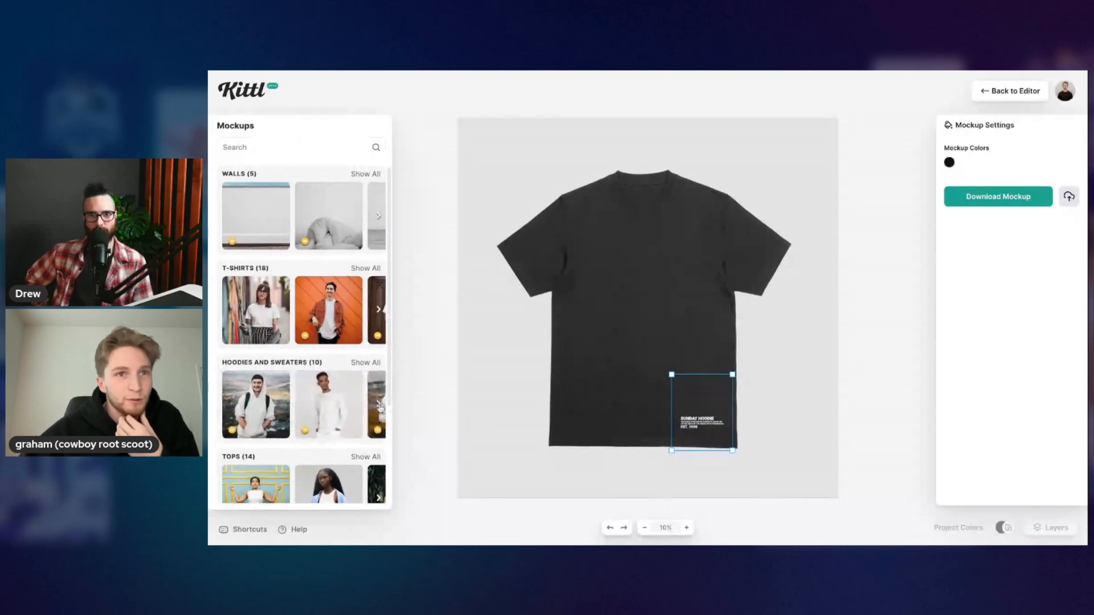
click(340, 408)
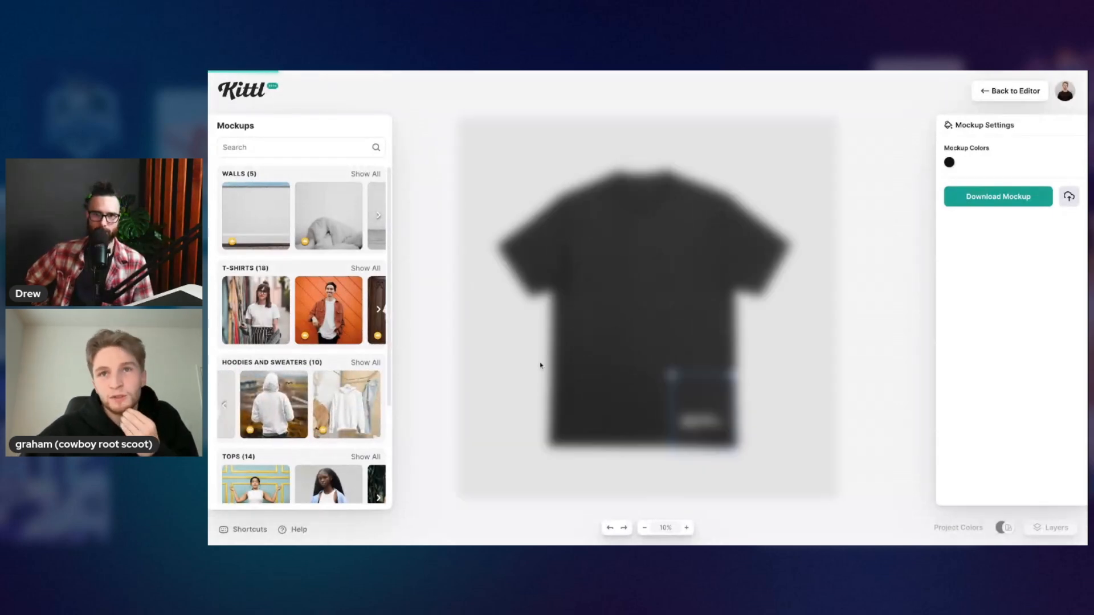
drag(637, 317, 682, 283)
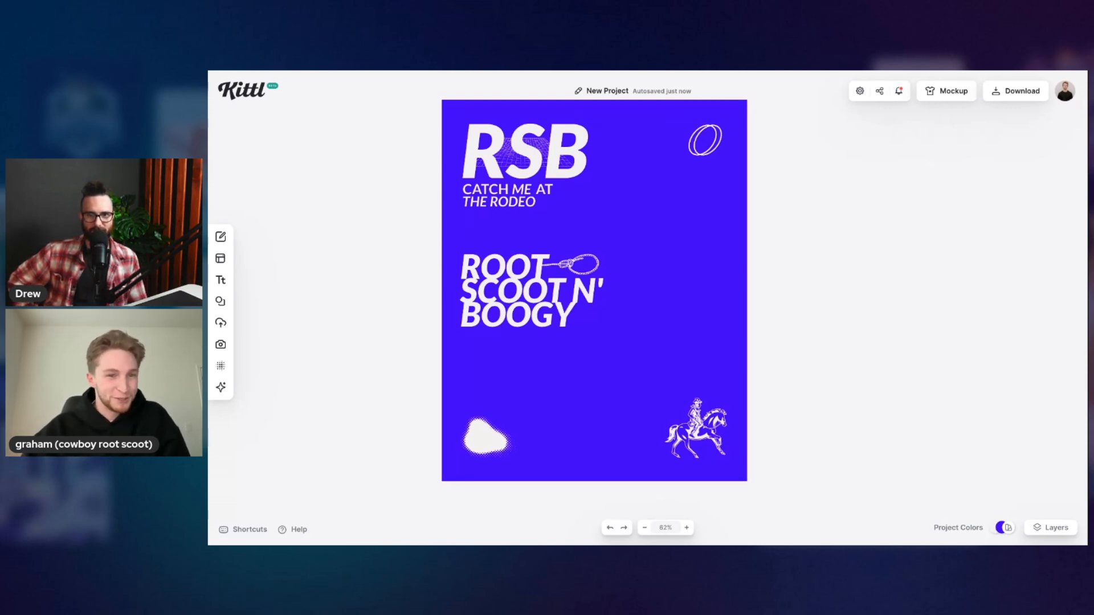
Step: Move the ROOT SCOOT N' BOOGY text slightly inward on the blue poster and change ROOT to BOOT
drag(530, 270, 555, 290)
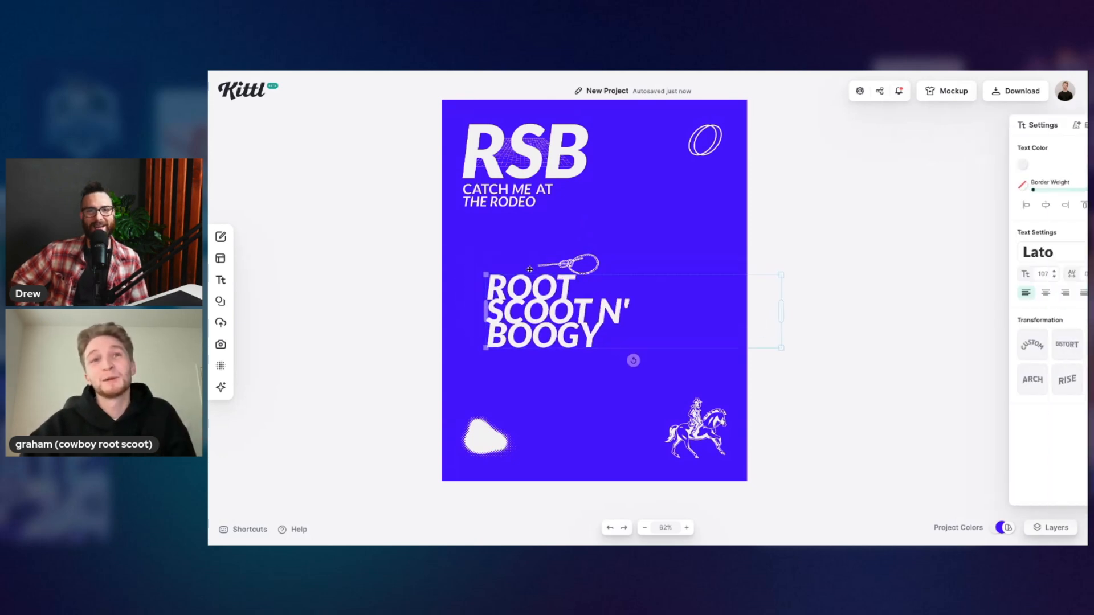
double_click(538, 290)
click(500, 286)
key(BackSpace)
text(B)
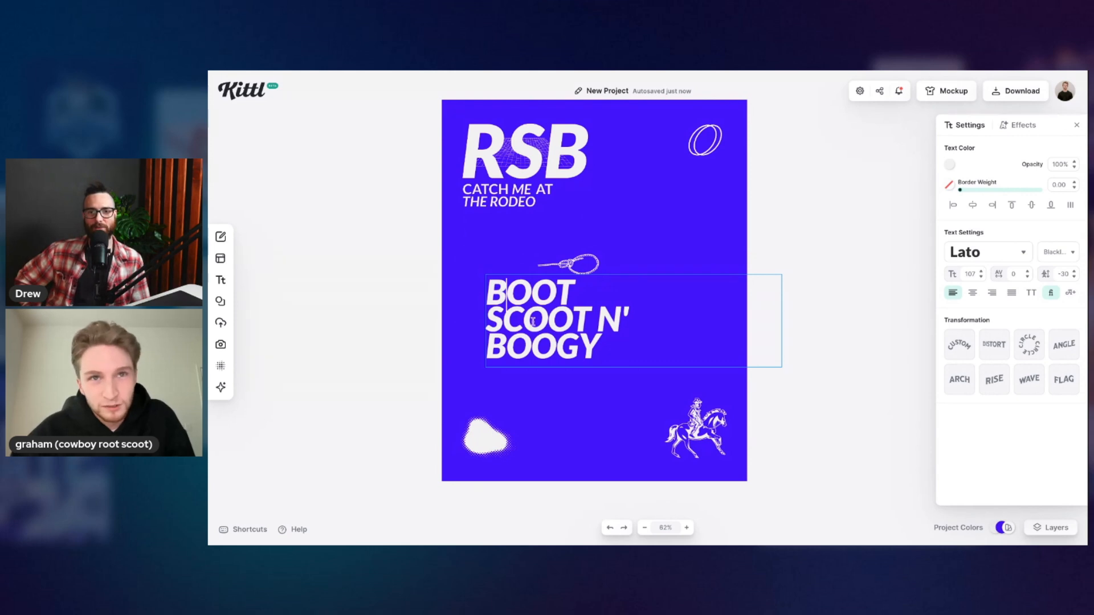
key(Escape)
Step: Change BOOGY to BOOGIE and SCOOT N' to SCOOTIN' in the poster's text block
double_click(586, 338)
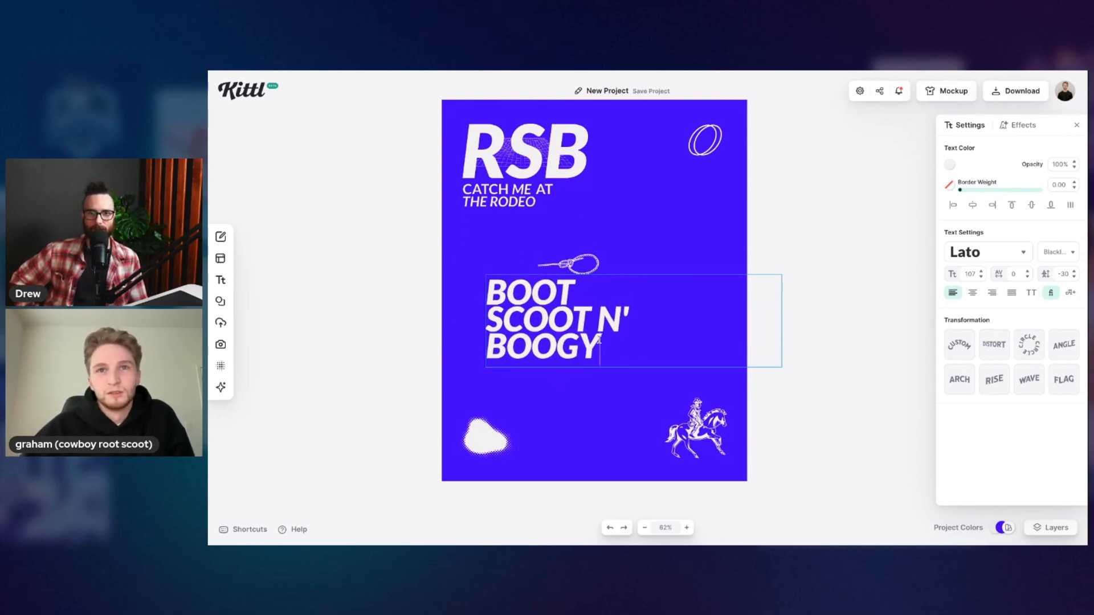
key(BackSpace)
text(ie)
key(BackSpace)
key(BackSpace)
text(ie)
click(596, 319)
key(BackSpace)
text(i)
key(Escape)
Step: Move the BOOT SCOOTIN' BOOGIE text to the right half of the poster and narrow its box to the text
drag(525, 289, 611, 302)
drag(867, 324, 718, 324)
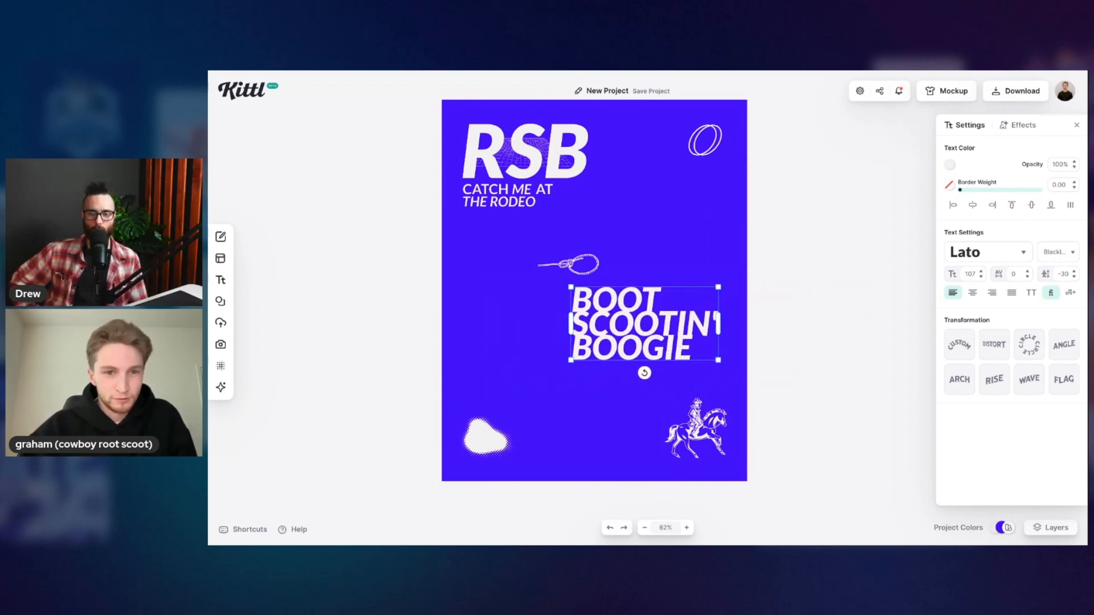
drag(636, 329, 623, 332)
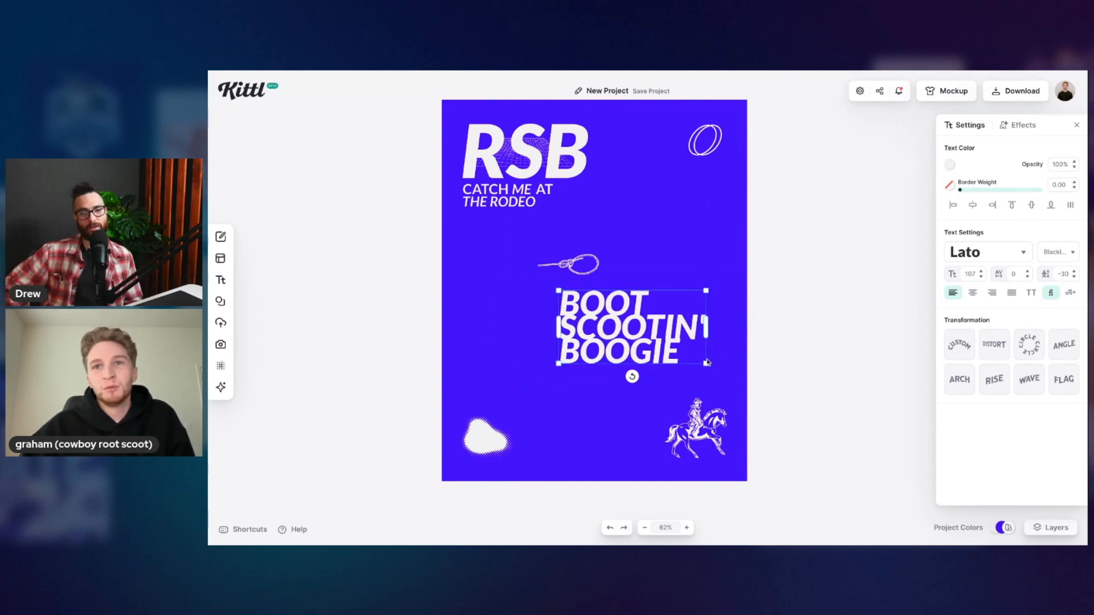
Step: Enlarge the horse rider illustration and place it directly to the left of the BOOT SCOOTIN' BOOGIE text
drag(702, 447, 608, 408)
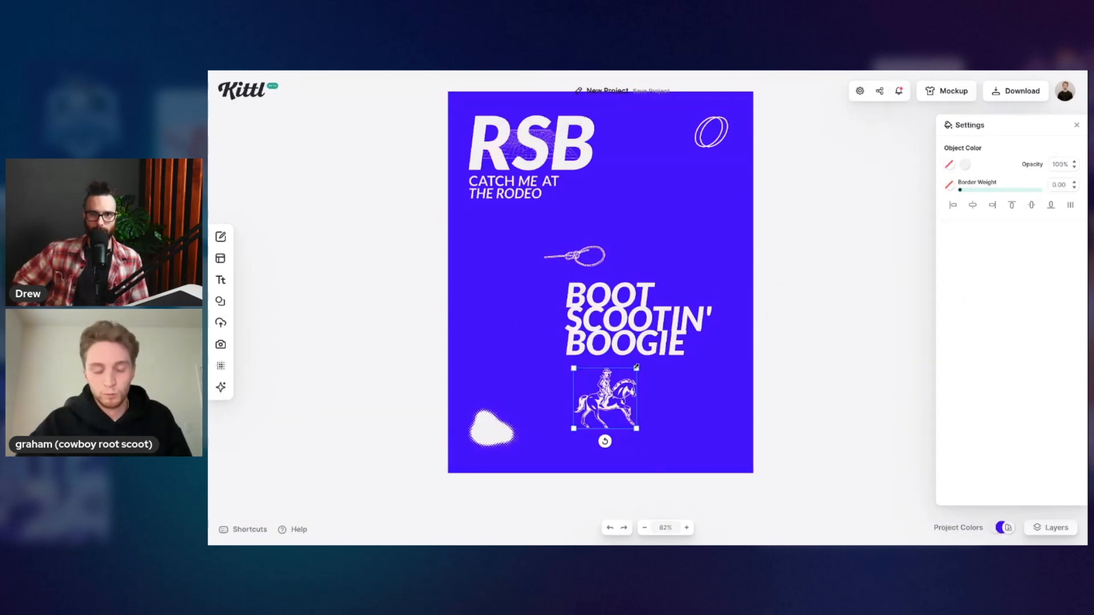
scroll(636, 368, down, 1)
drag(636, 359, 549, 300)
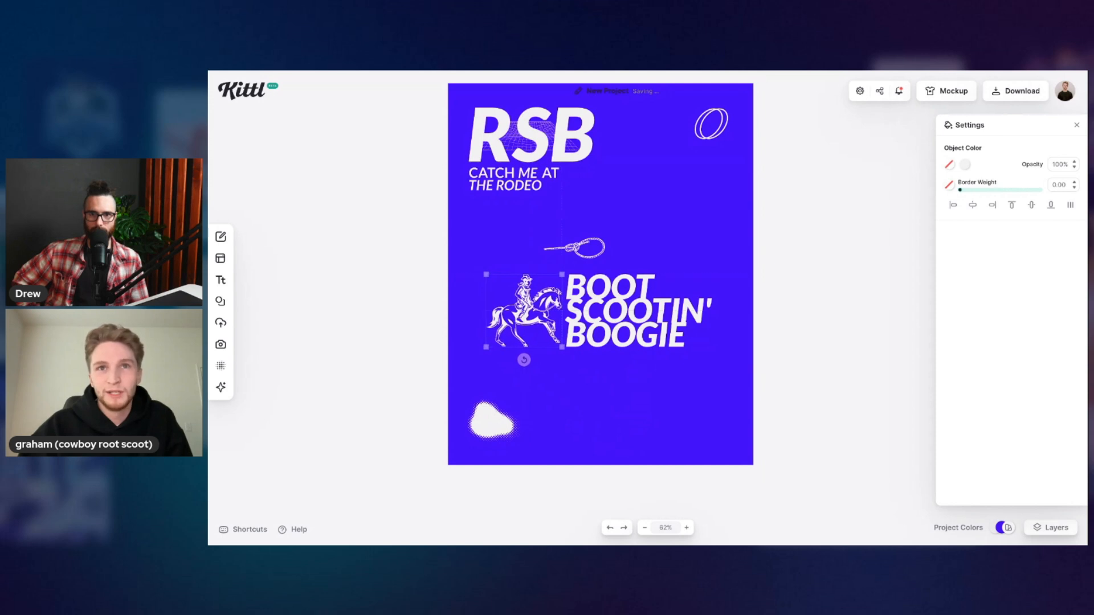
Step: Gather the halftone blob, the lasso and the perspective grid in the area below the rider and the BOOT SCOOTIN' BOOGIE text
drag(562, 274, 551, 301)
click(591, 416)
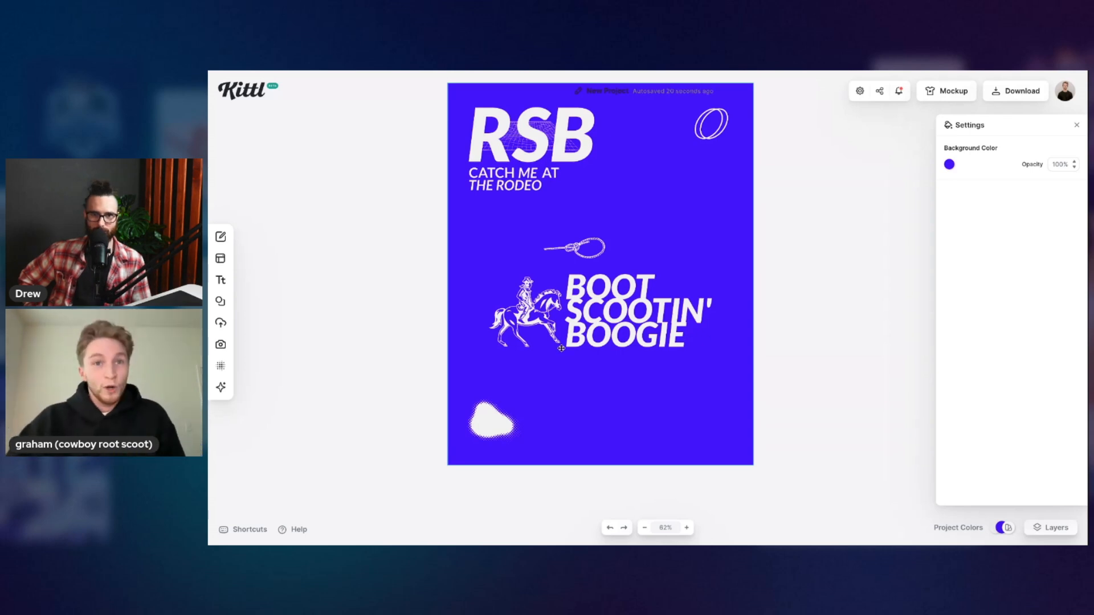
drag(504, 416, 528, 389)
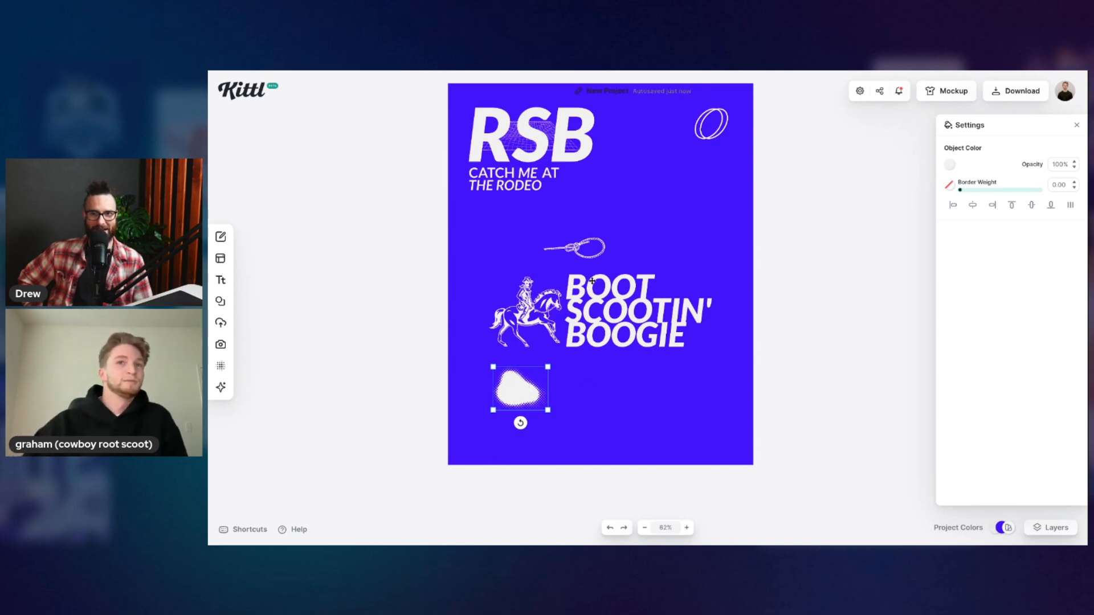
drag(580, 247, 619, 416)
mouse_move(535, 137)
mouse_down()
mouse_move(596, 237)
mouse_move(572, 224)
mouse_move(533, 160)
mouse_move(660, 390)
mouse_up()
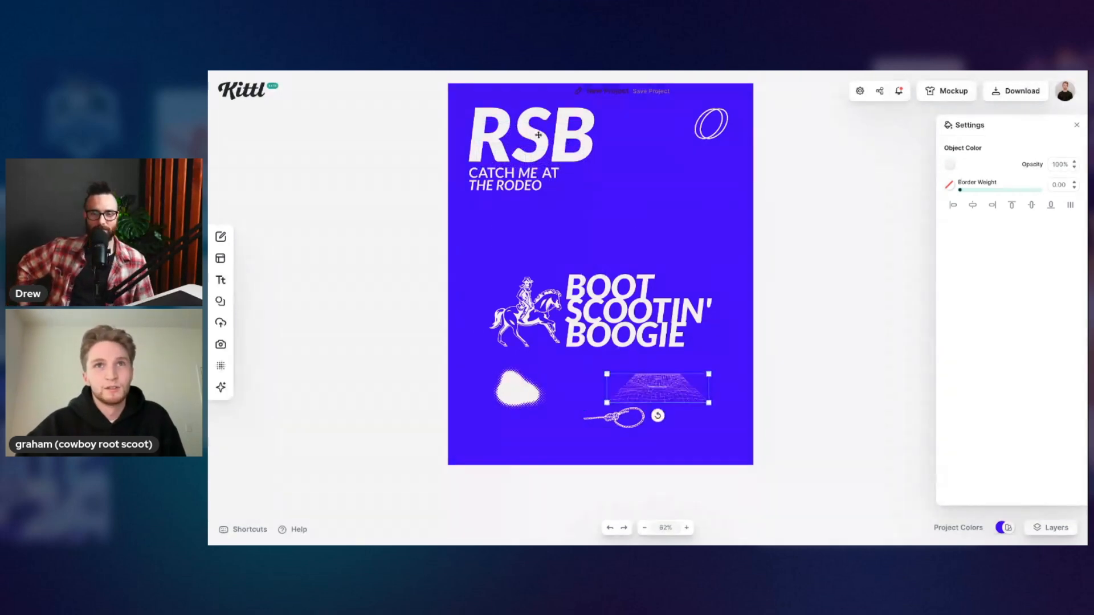
Step: Change the large RSB heading to BSB and place it below the CATCH ME AT THE RODEO text
double_click(520, 139)
click(519, 139)
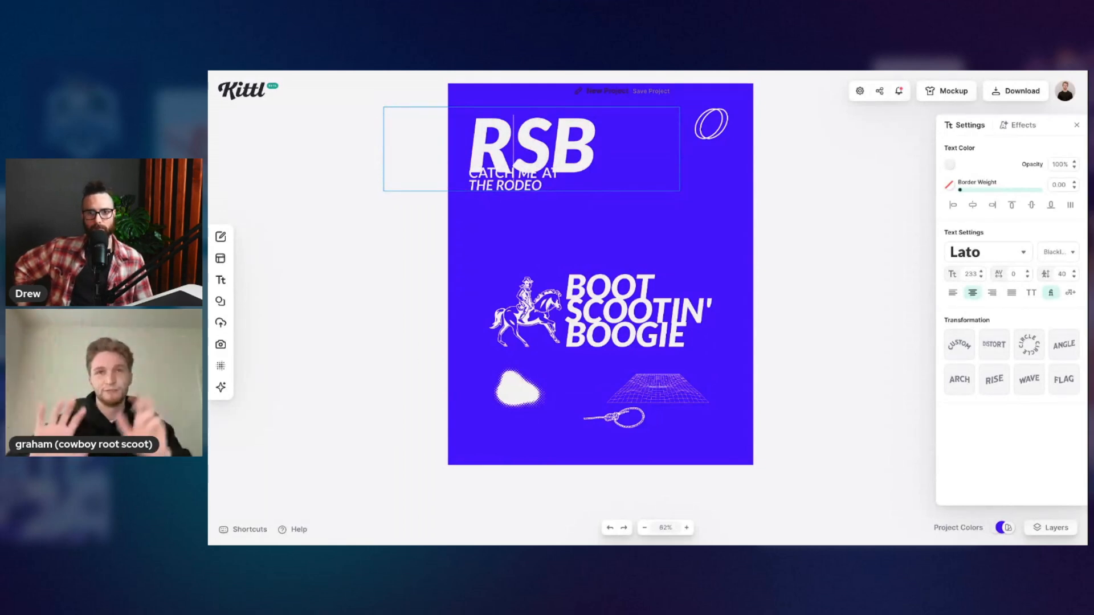
key(BackSpace)
text(B)
key(Escape)
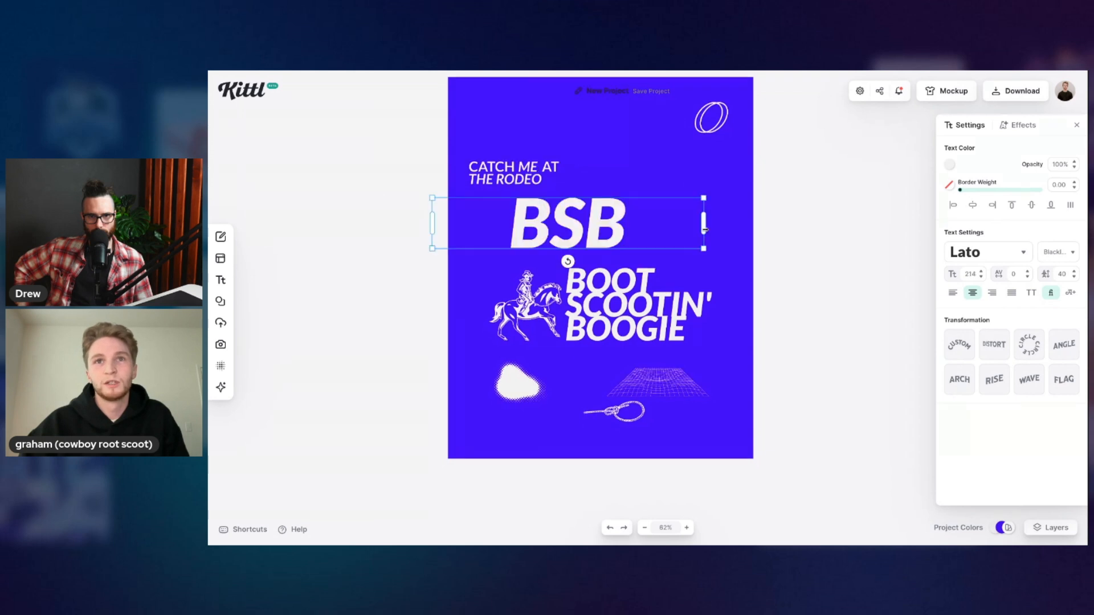
Step: Narrow the BSB box to its letters and enlarge the text to about size 301 directly above BOOT SCOOTIN' BOOGIE
drag(704, 223, 554, 230)
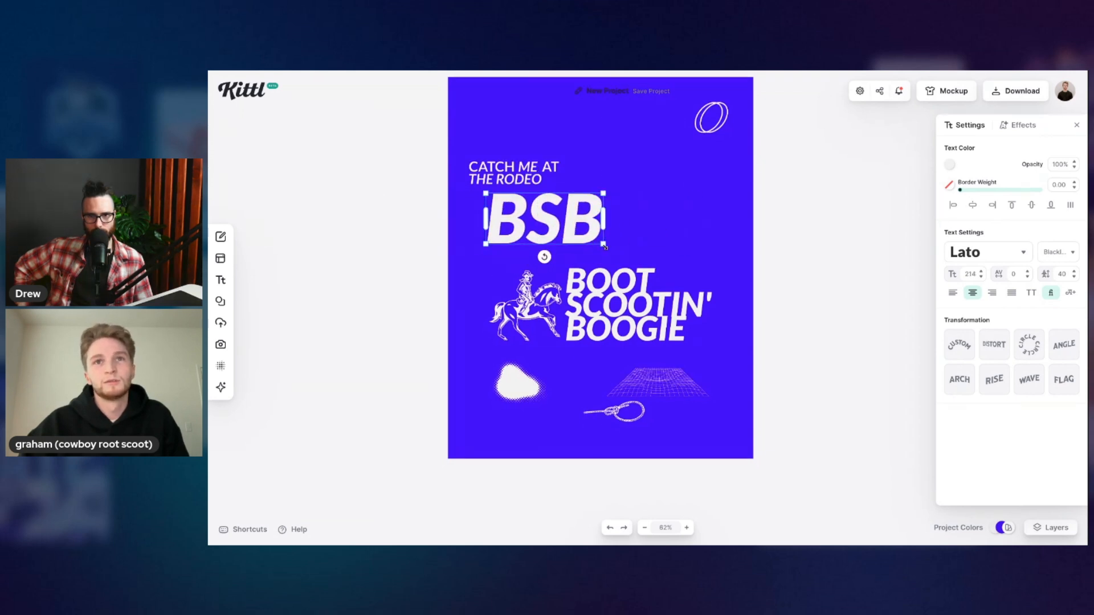
drag(605, 246, 689, 279)
click(635, 296)
drag(638, 239, 648, 215)
click(693, 264)
click(676, 242)
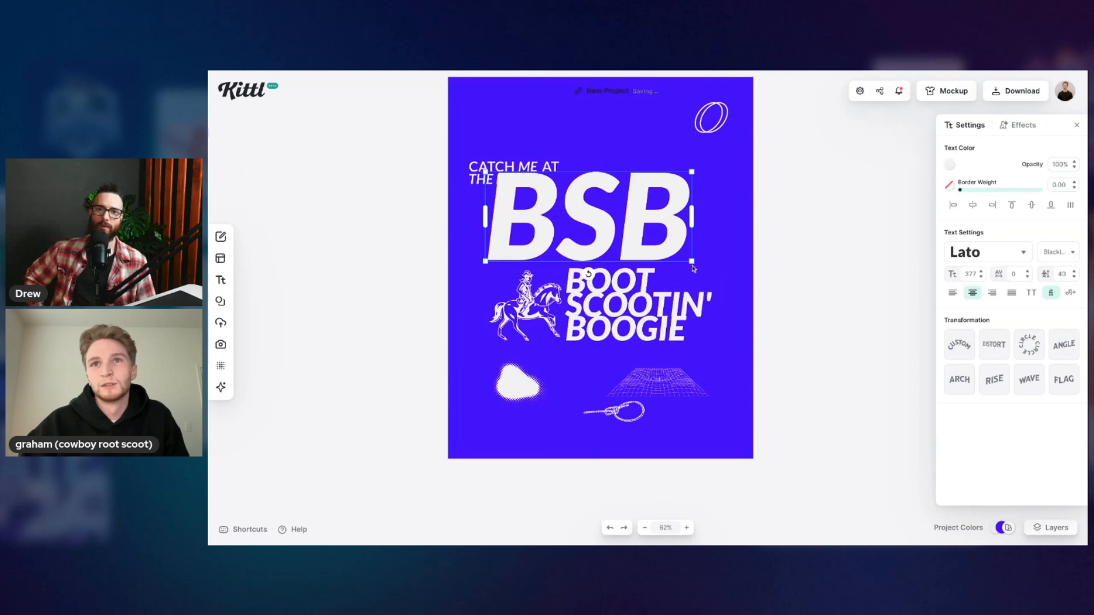
drag(691, 262, 615, 216)
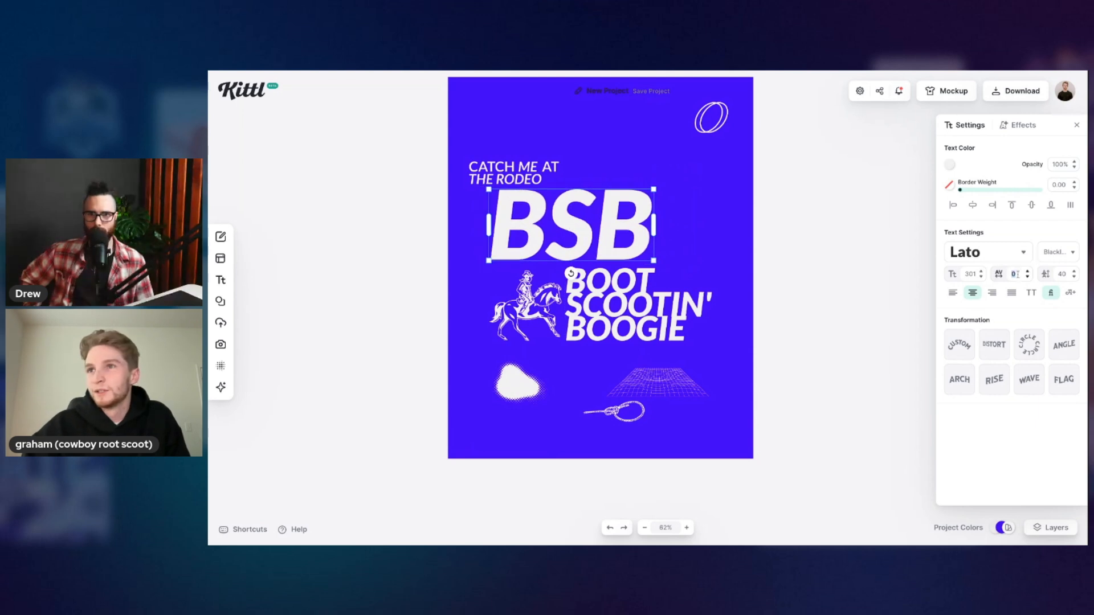
Step: Set the BSB letter spacing to -20 and left-align the text
click(1016, 274)
text(-20)
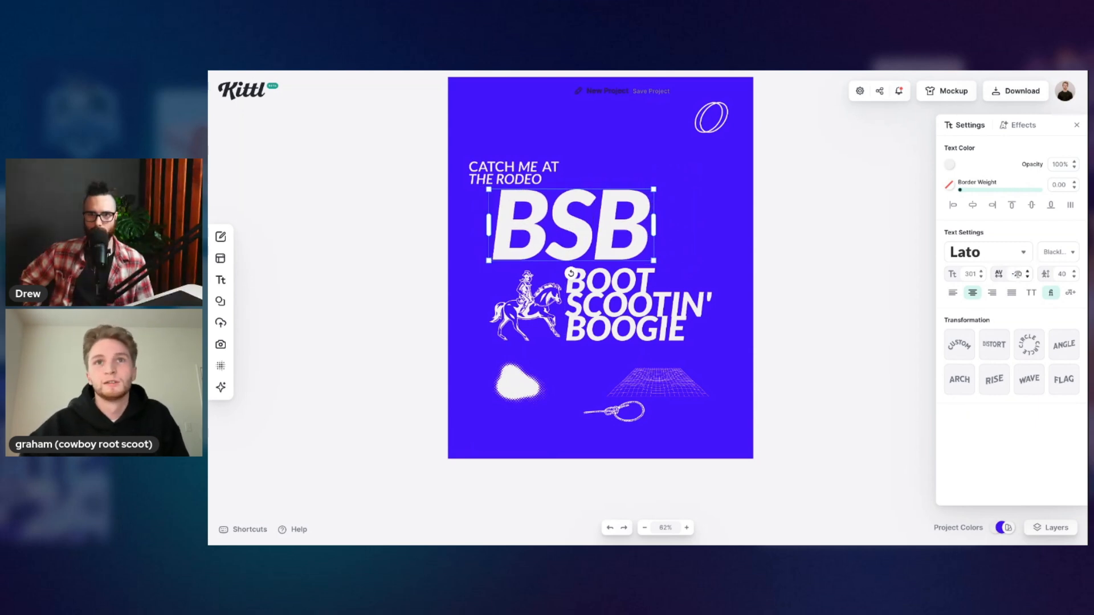
click(953, 292)
Step: Thicken the BSB text with a white block shadow at offset 0 and outline width 18
click(1020, 126)
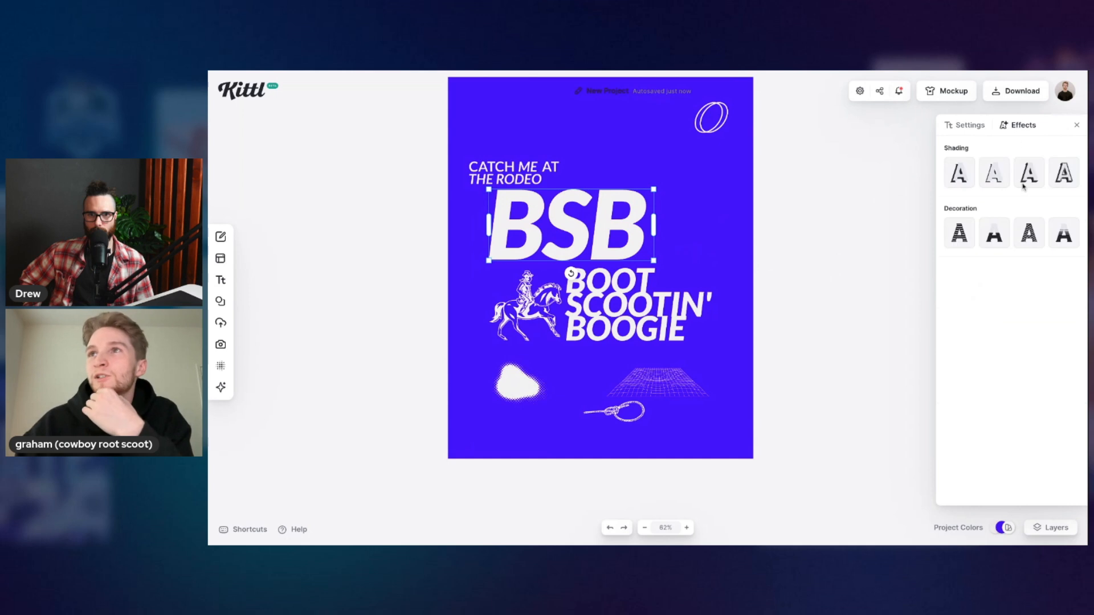
click(1029, 173)
mouse_move(955, 227)
mouse_down()
mouse_move(984, 223)
mouse_move(949, 228)
mouse_up()
drag(949, 291, 963, 288)
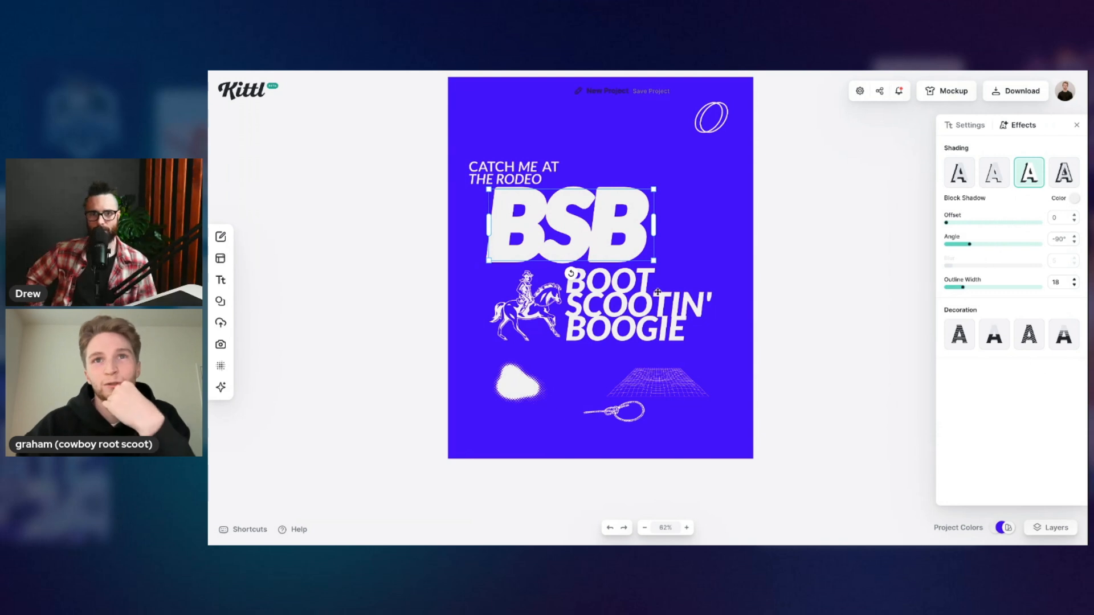
Step: Add a block shadow to the BOOT SCOOTIN' BOOGIE text and match its color to the white lettering
click(623, 313)
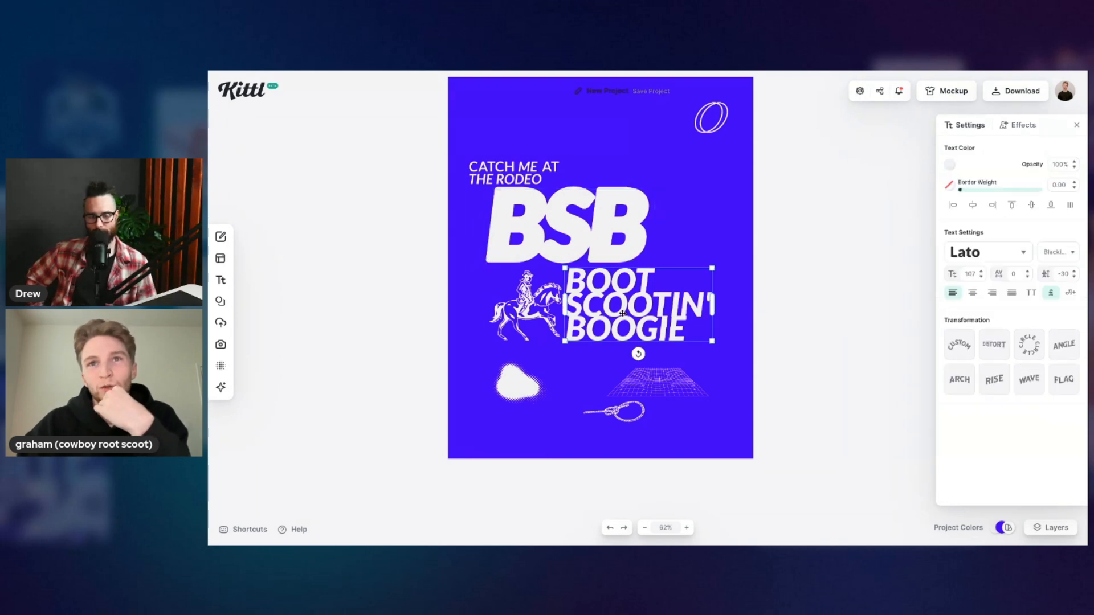
click(1019, 125)
click(1029, 173)
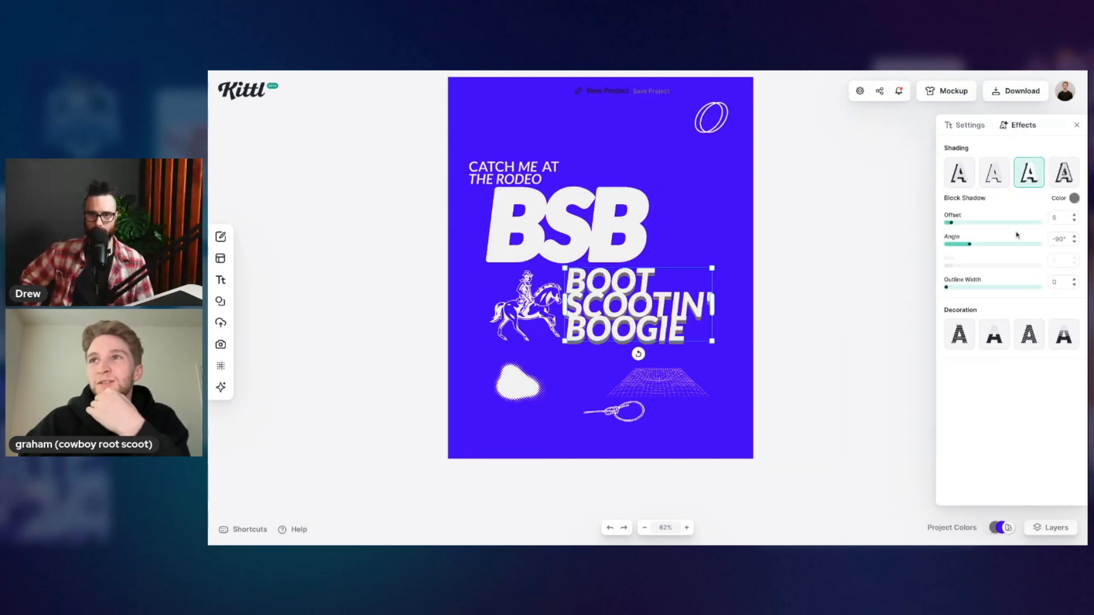
click(1074, 199)
click(1055, 194)
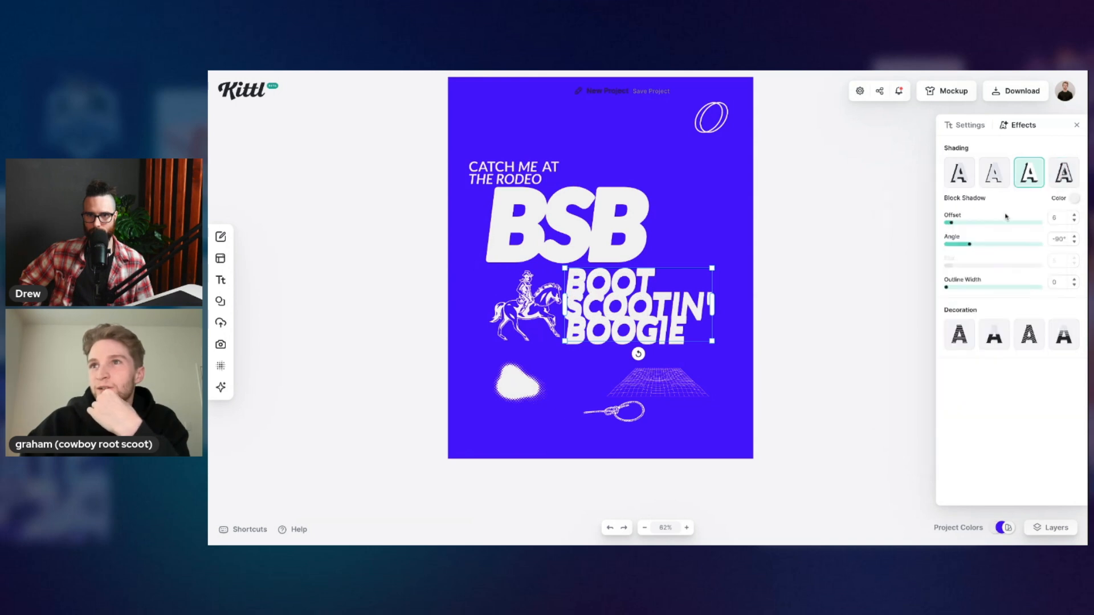
click(679, 231)
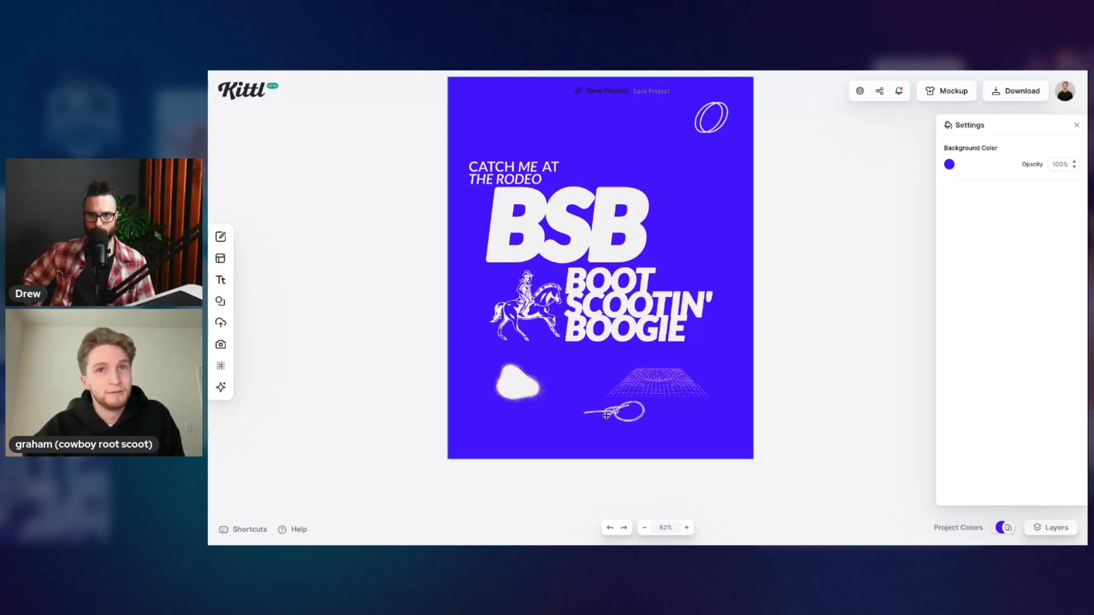
Step: Shift the halftone blob slightly left and fit the perspective grid into the gaps around the S of BSB
mouse_move(525, 391)
mouse_down()
mouse_move(522, 299)
mouse_move(531, 386)
mouse_up()
key(ctrl+z)
drag(506, 297, 503, 386)
drag(657, 390, 609, 253)
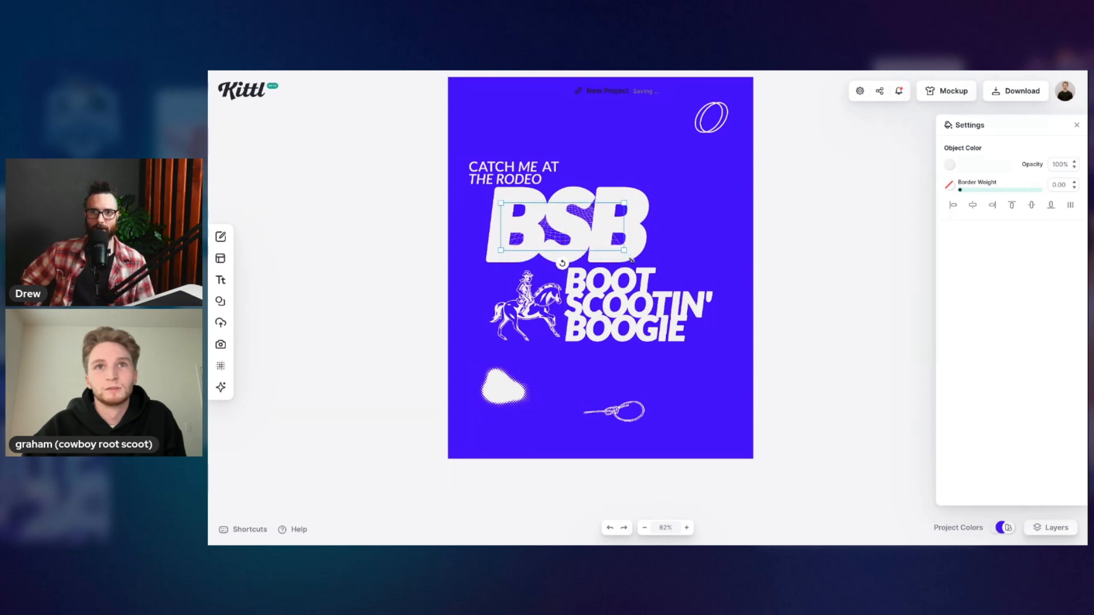
drag(621, 255, 589, 242)
click(692, 230)
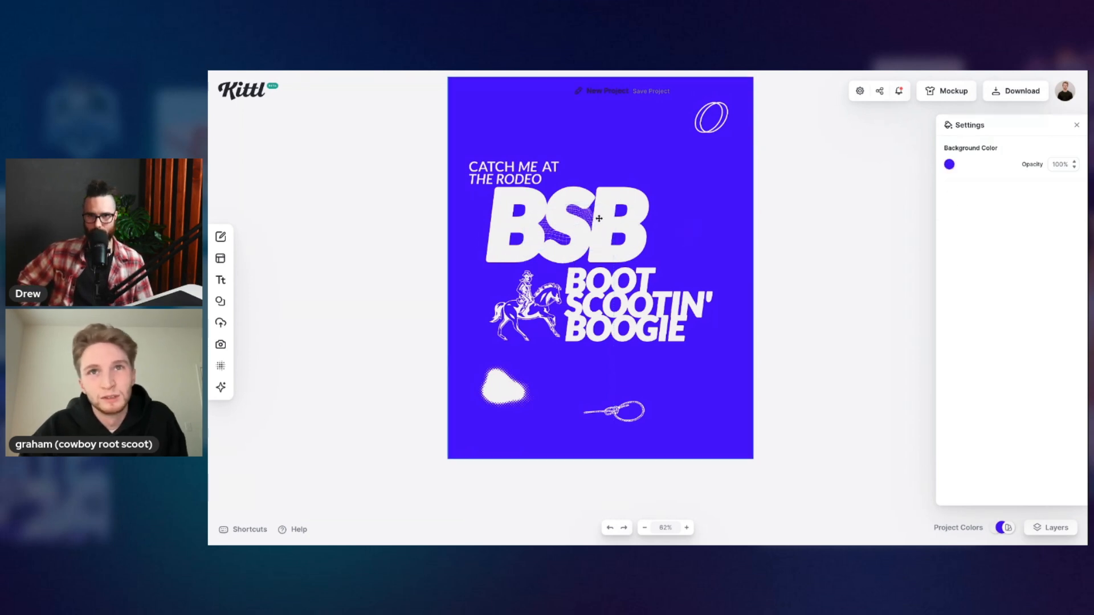
click(600, 218)
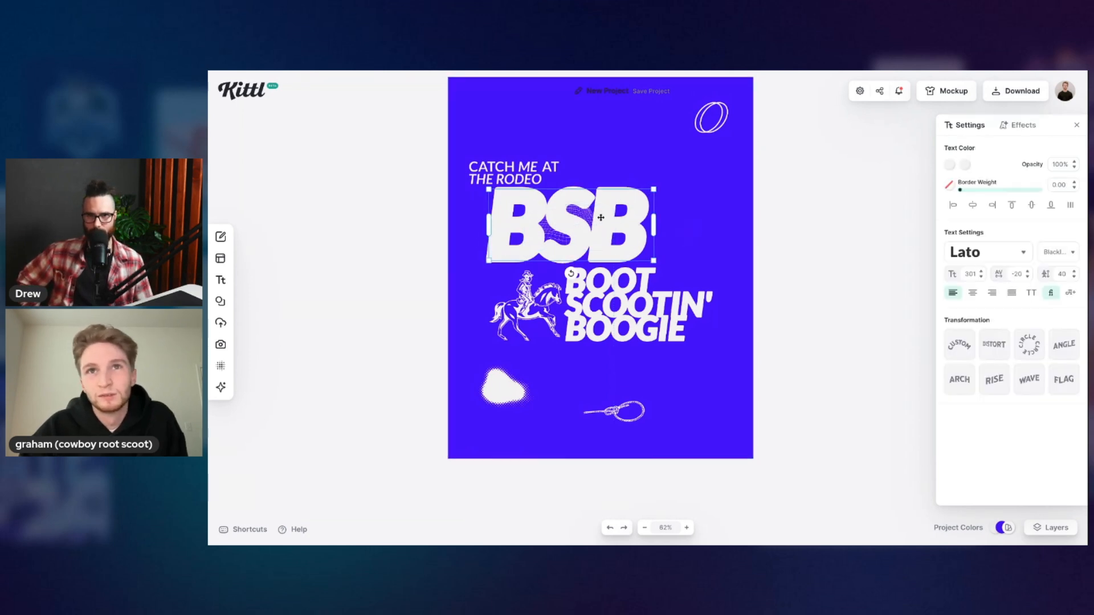
click(694, 203)
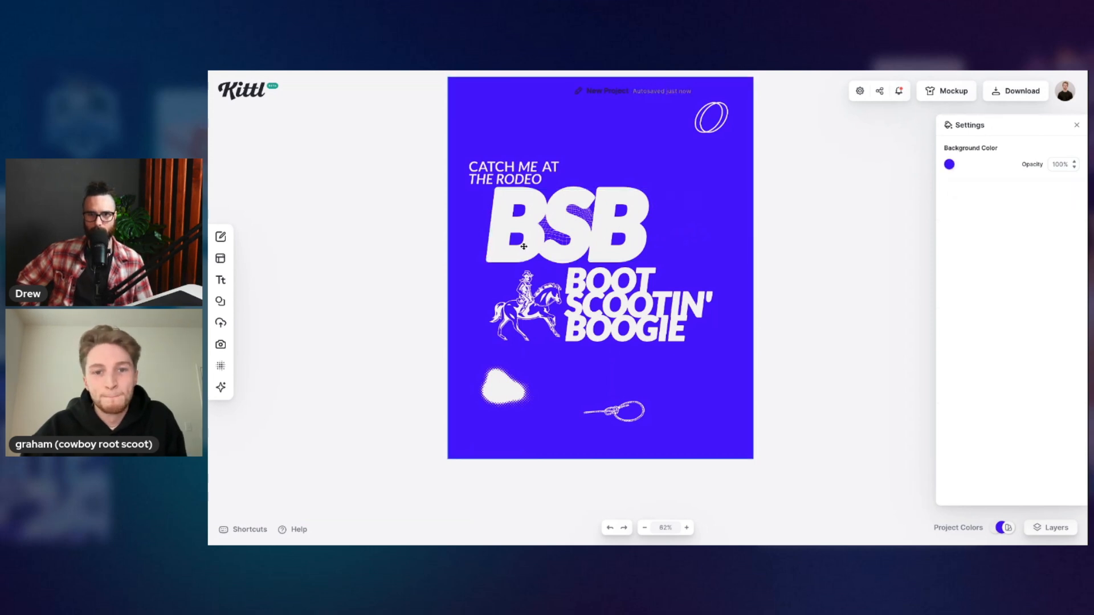
Step: Examine the grid in the BSB lettering up close and the balance of the overall poster layout
scroll(583, 199, up, 15)
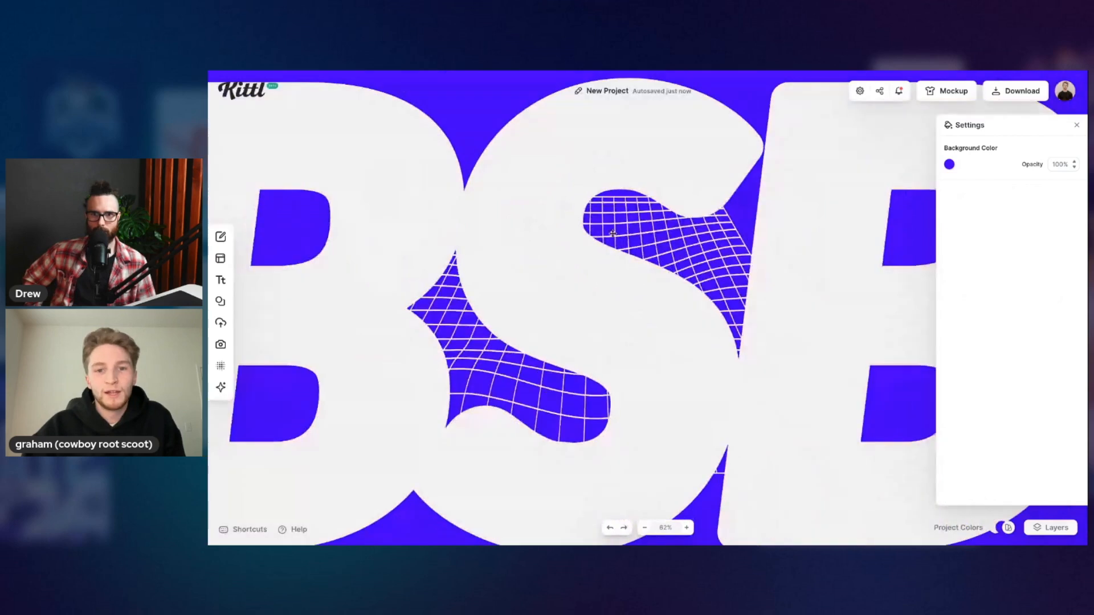
scroll(612, 234, down, 15)
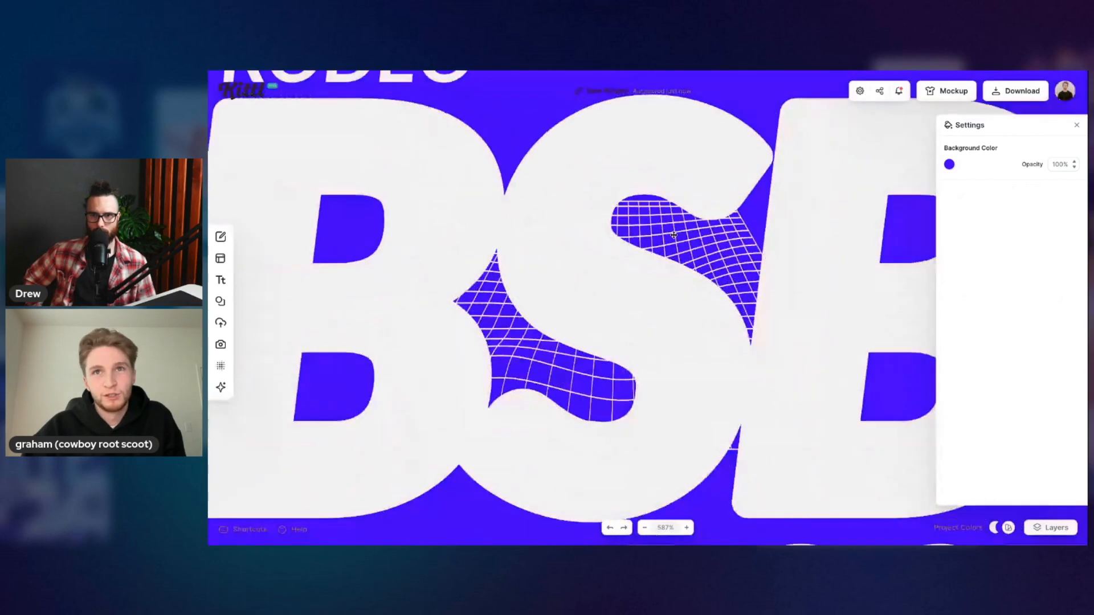
scroll(671, 239, down, 10)
scroll(671, 239, up, 10)
scroll(671, 237, down, 3)
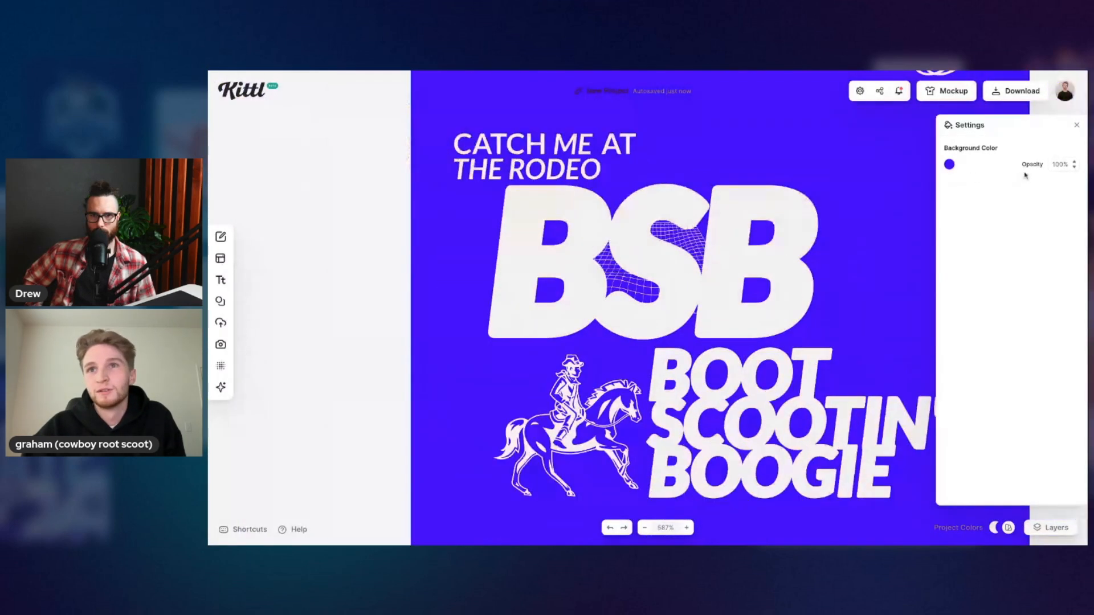
scroll(814, 206, right, 1)
scroll(814, 206, down, 2)
scroll(814, 206, right, 1)
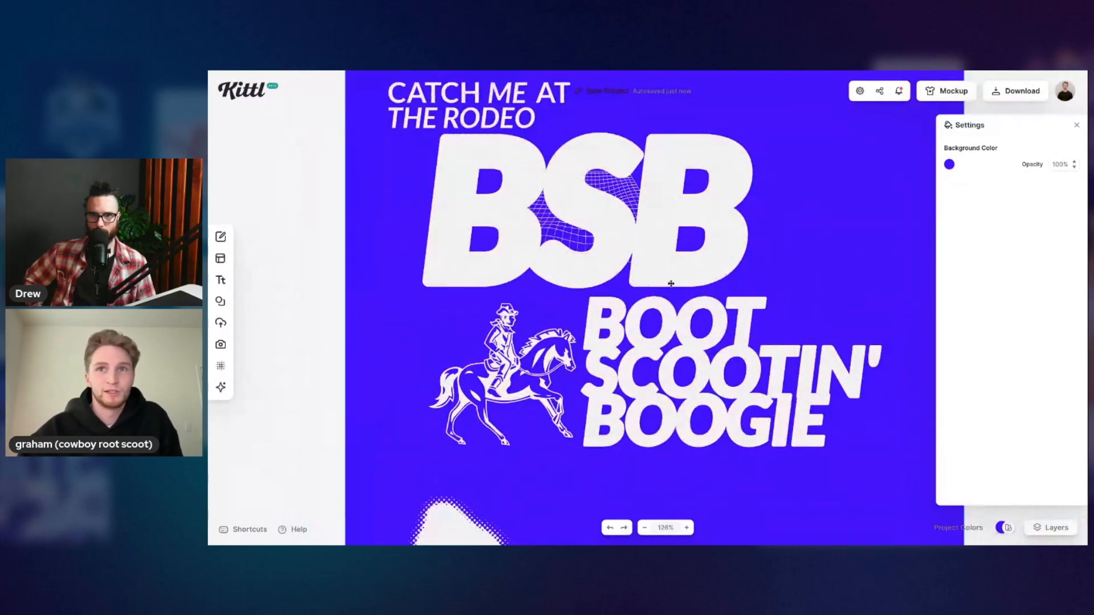
scroll(671, 283, down, 3)
scroll(672, 283, up, 3)
scroll(671, 284, down, 3)
scroll(671, 284, down, 3)
scroll(671, 284, right, 1)
scroll(671, 282, up, 1)
scroll(671, 282, left, 1)
scroll(674, 283, up, 3)
Step: Select the two overlapping rings together and move them down beside the BSB lettering
click(743, 165)
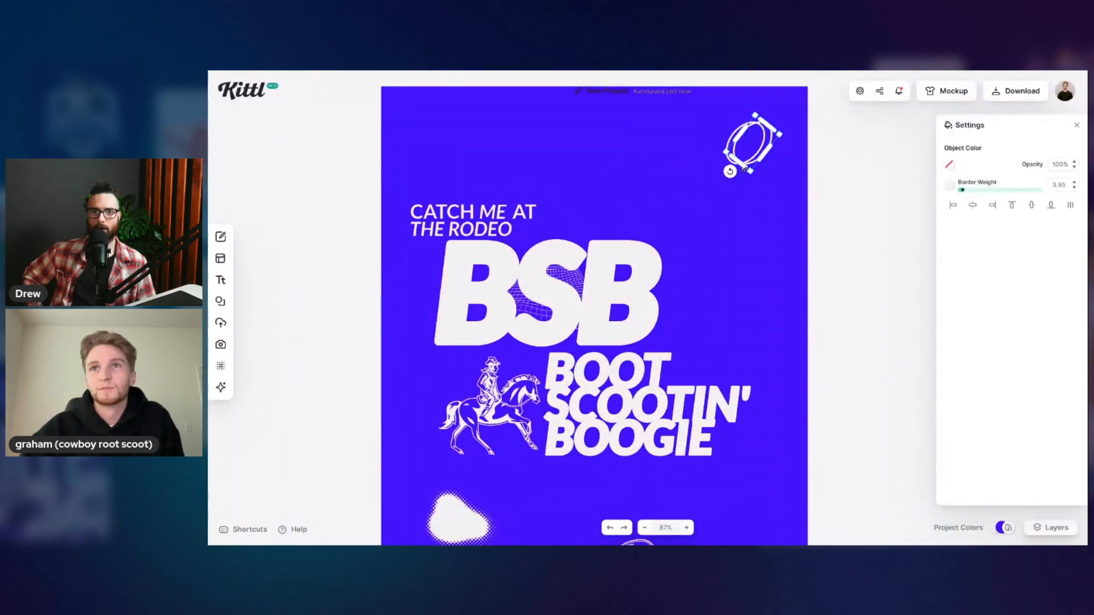
click(732, 132)
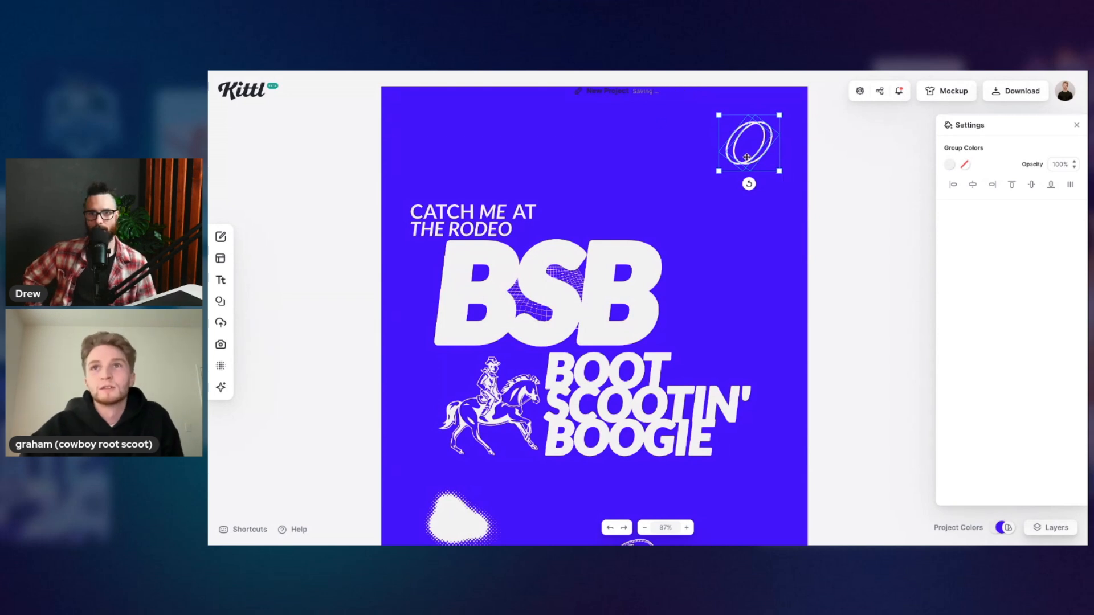
drag(747, 157, 733, 278)
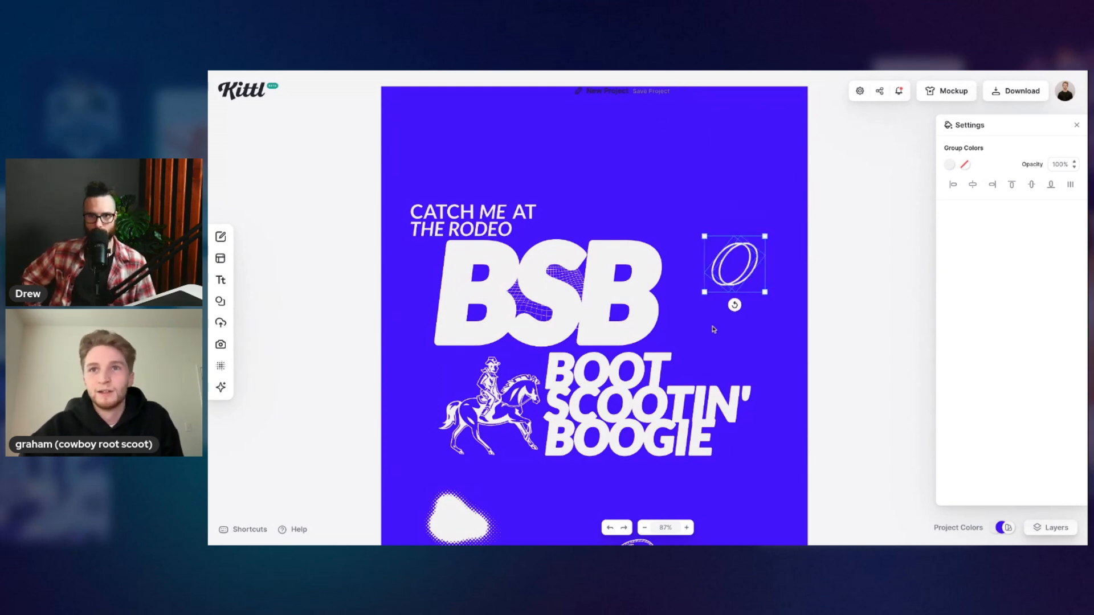
click(713, 329)
Step: Move CATCH ME AT THE RODEO below the main text and the halftone blob to the lower right edge of BSB
scroll(713, 330, down, 3)
drag(467, 155, 607, 440)
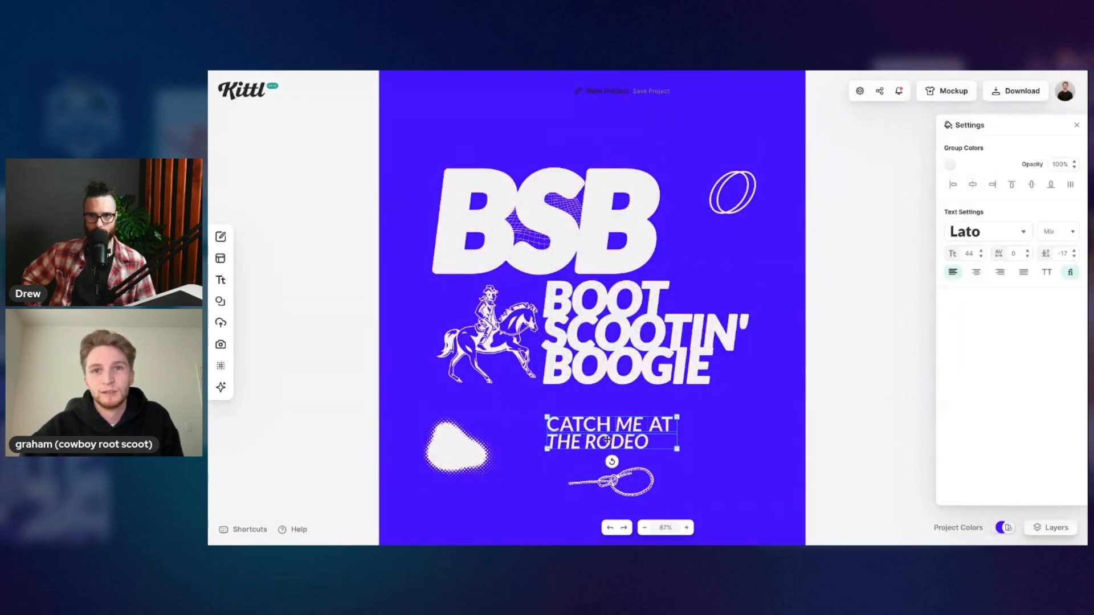
drag(456, 447, 659, 262)
click(706, 237)
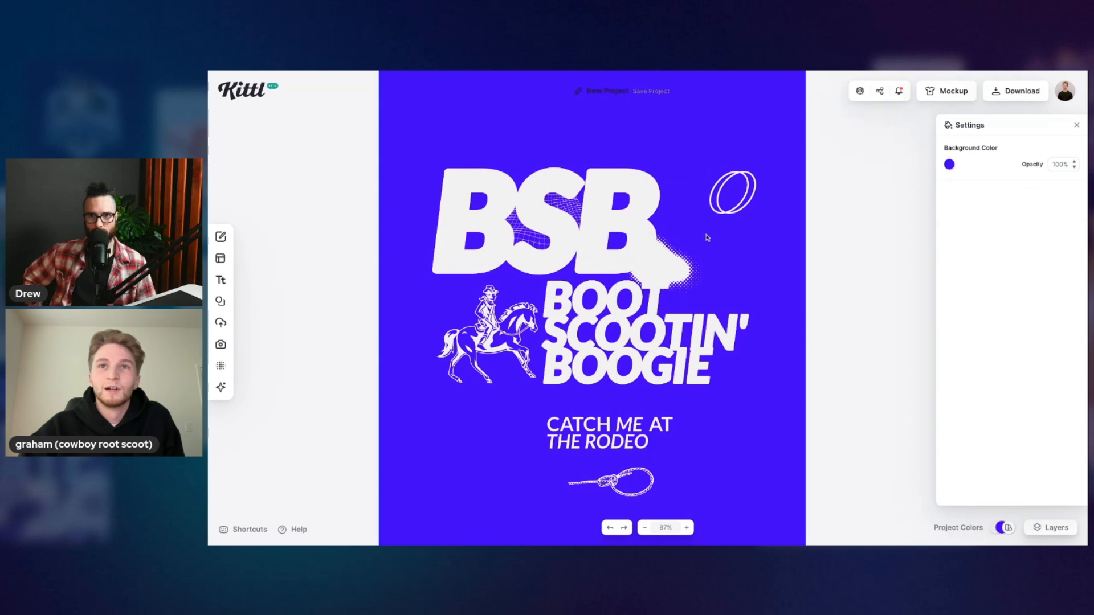
Step: Place the lasso at the end of the word BOOT and shift CATCH ME AT THE RODEO slightly left
scroll(706, 237, down, 2)
drag(608, 450, 697, 263)
drag(608, 415, 587, 428)
Step: Enlarge the rings to fill the space beside BSB and nudge CATCH ME AT THE RODEO up and to the right
click(720, 167)
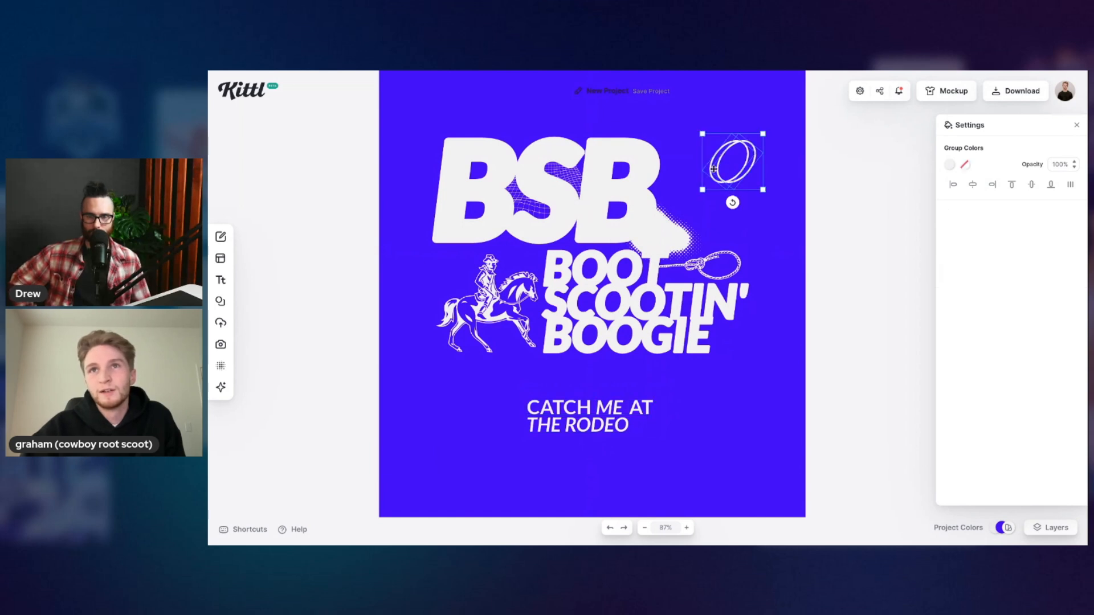
drag(702, 189, 663, 226)
drag(687, 190, 687, 190)
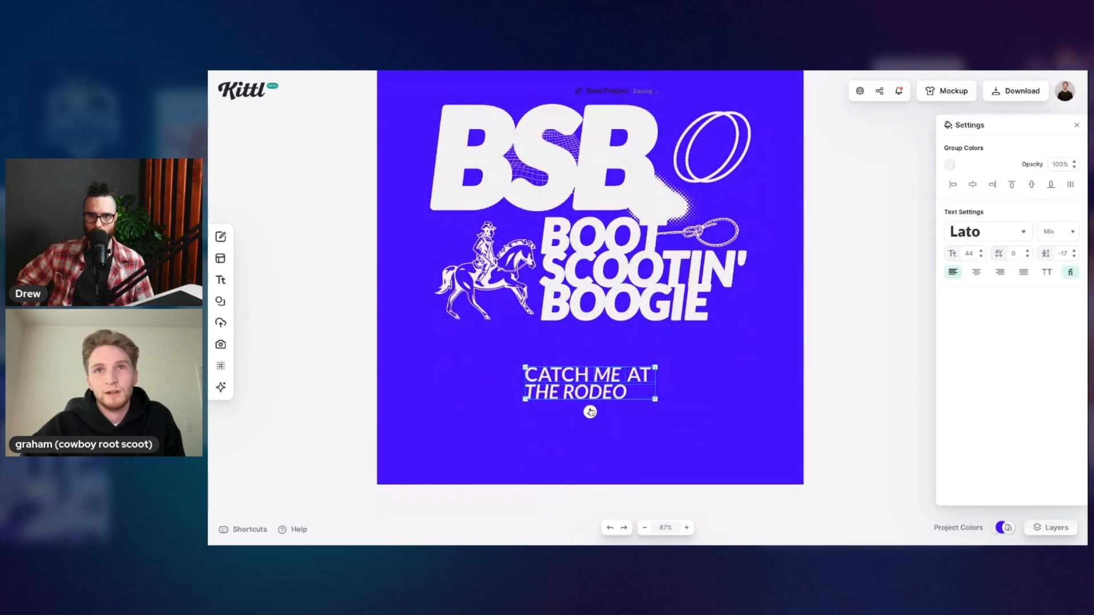
mouse_move(592, 392)
mouse_down()
mouse_move(599, 405)
mouse_move(604, 383)
mouse_up()
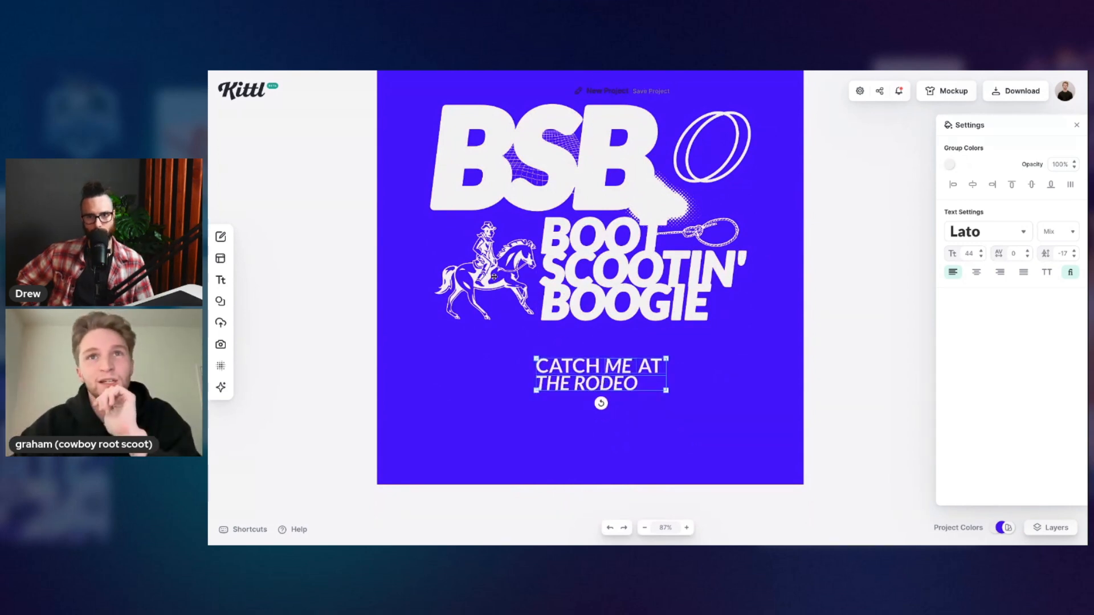
Step: Open the object options for the horse rider illustration
right_click(477, 277)
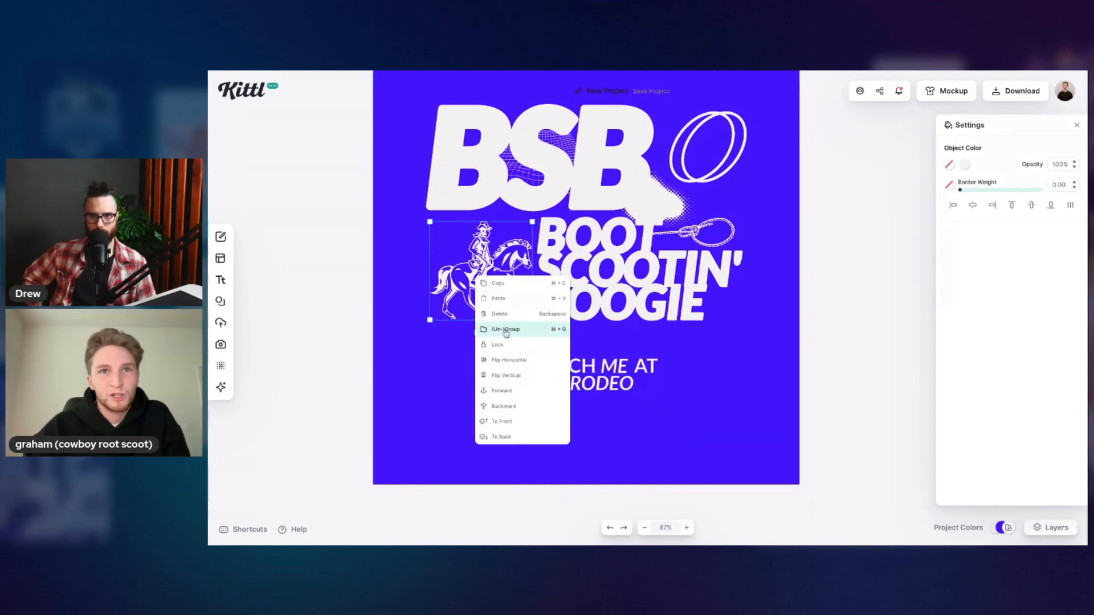
Step: Flip the cowboy-on-horse illustration horizontally and place it against the BOOT SCOOTIN' BOOGIE lettering
click(514, 365)
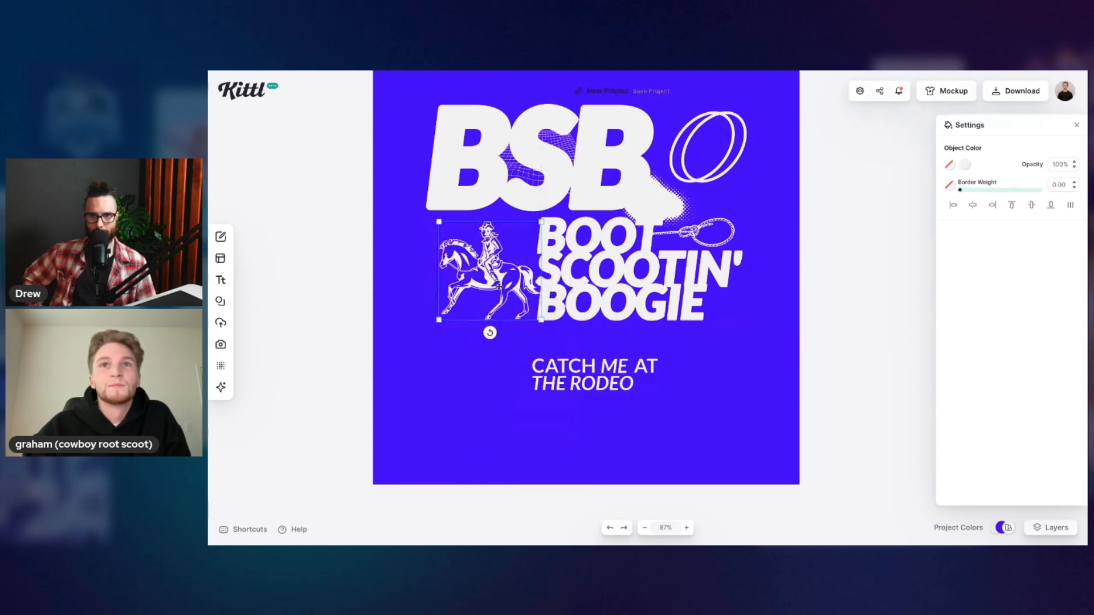
click(672, 383)
scroll(672, 383, up, 3)
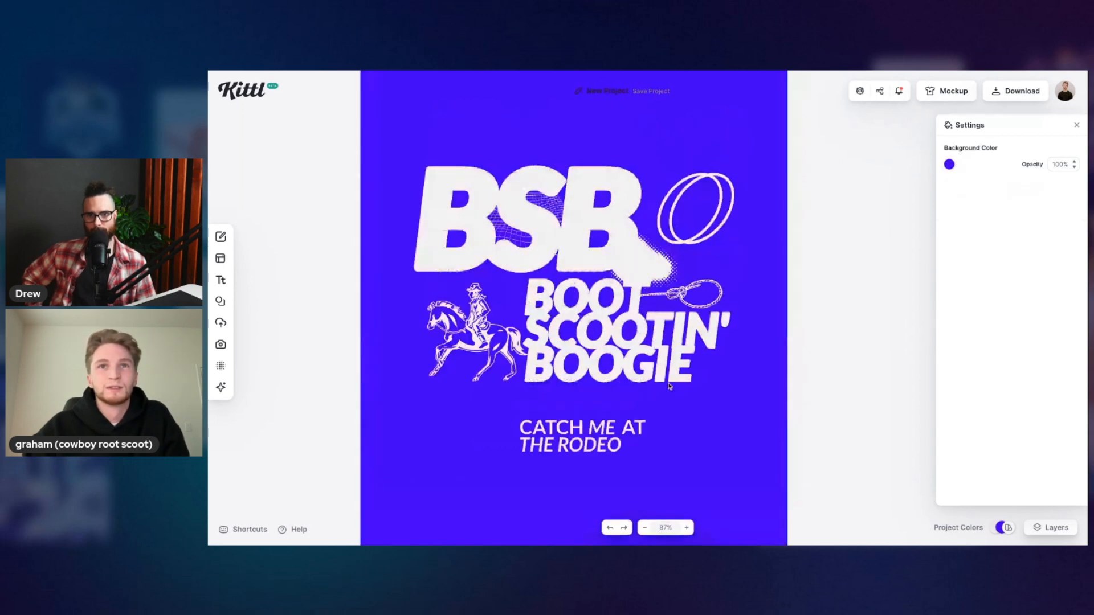
Step: Shrink the double-ring ellipse and place it just after the word BOOGIE
scroll(670, 387, right, 3)
click(627, 225)
drag(608, 251, 668, 371)
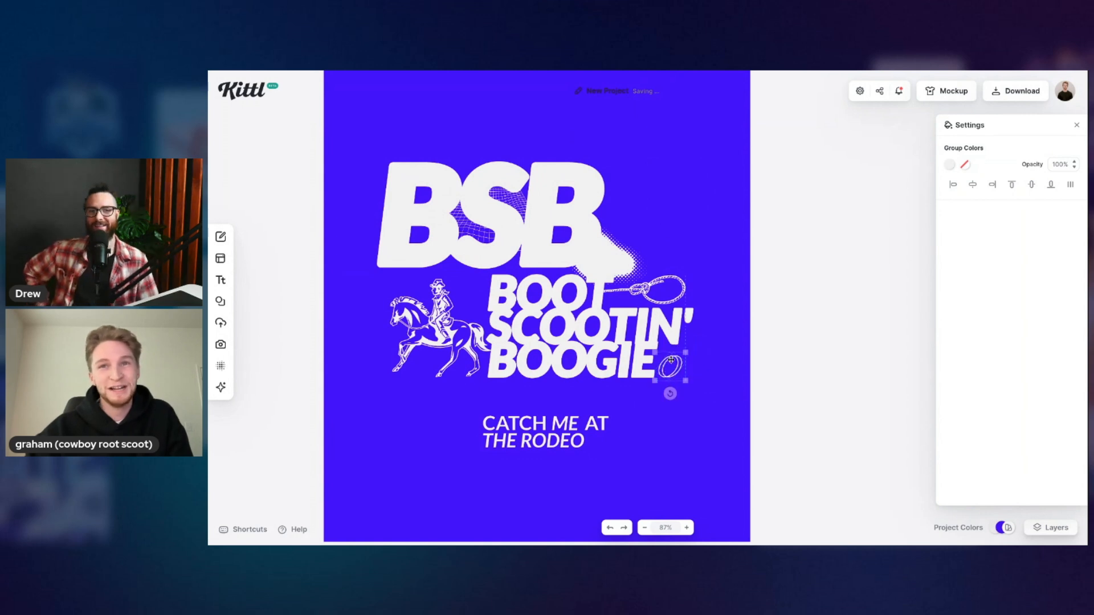
key(Right)
key(Right)
key(Right)
key(Right)
key(Right)
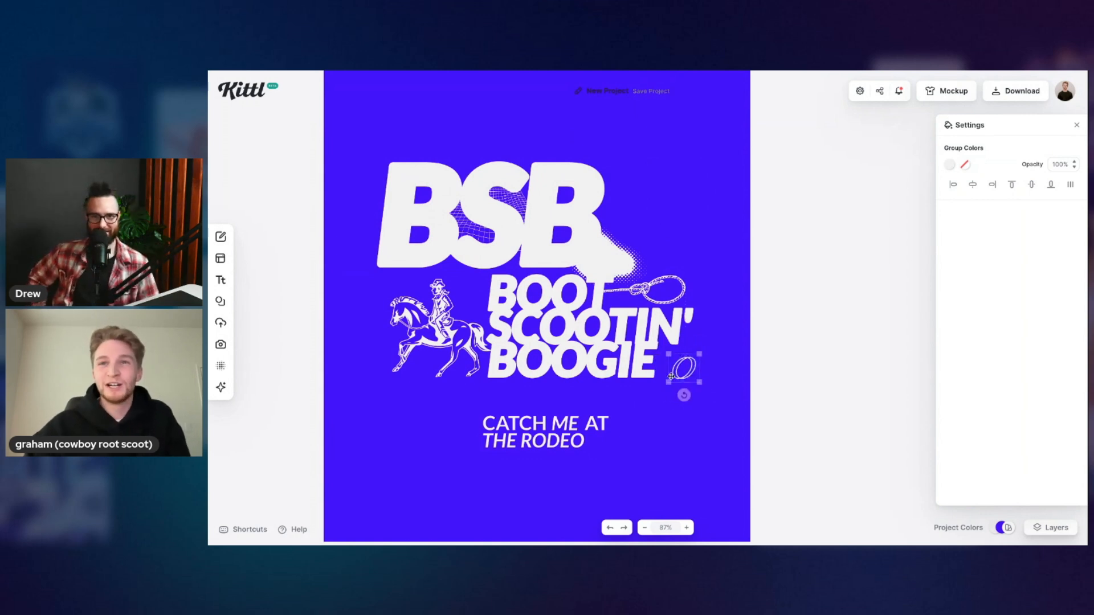
click(670, 429)
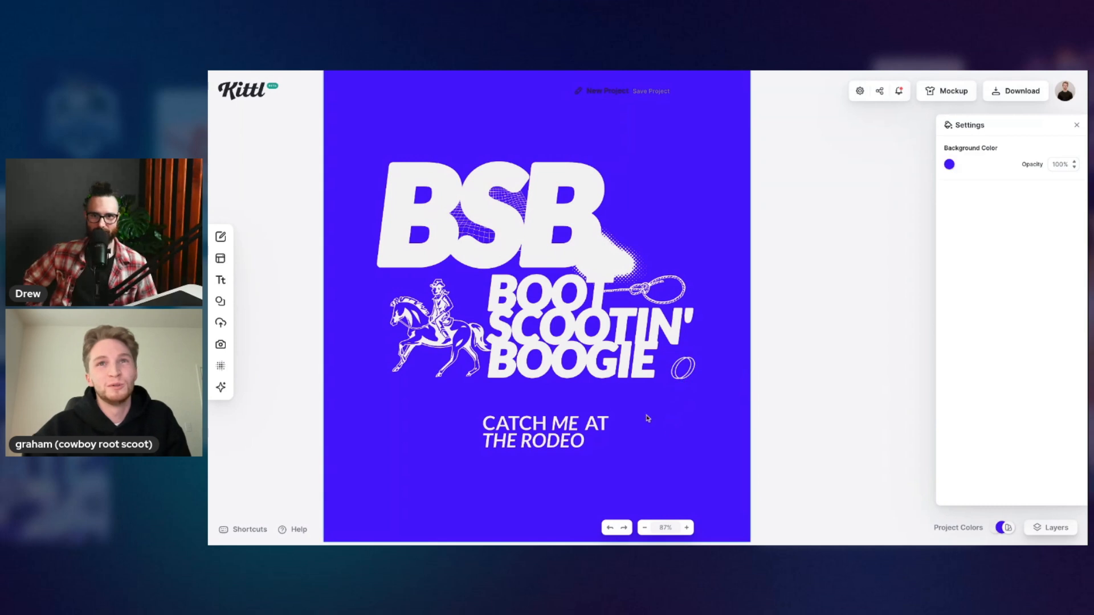
Step: Move the halftone blob beside the CATCH ME AT THE RODEO text and shift the BSB lettering with its wireframe mesh to the right
drag(625, 265, 687, 456)
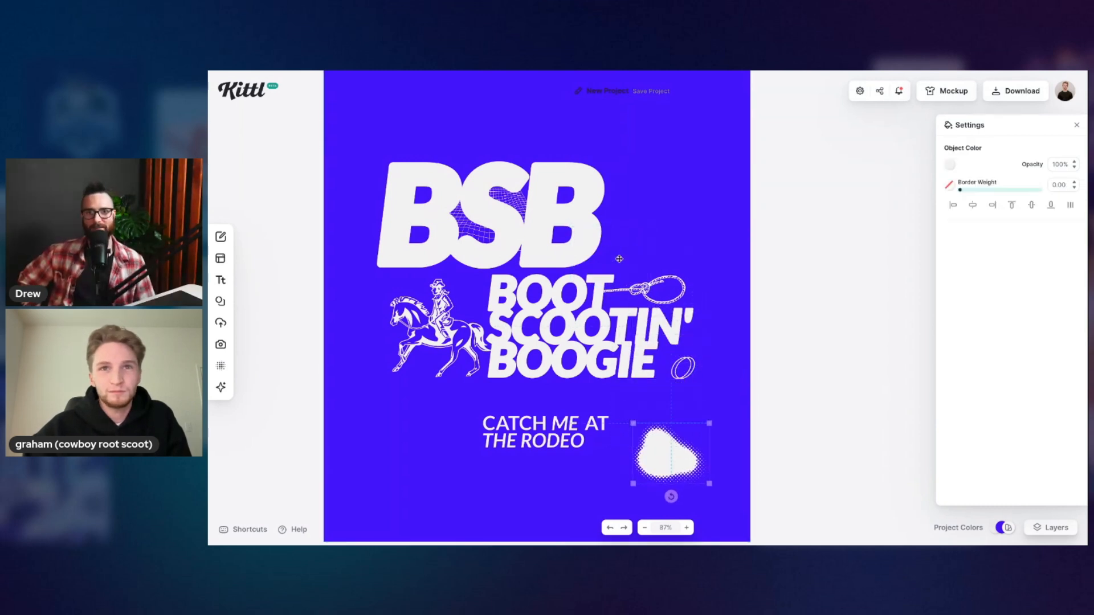
click(539, 229)
drag(547, 194, 539, 171)
drag(481, 227, 515, 221)
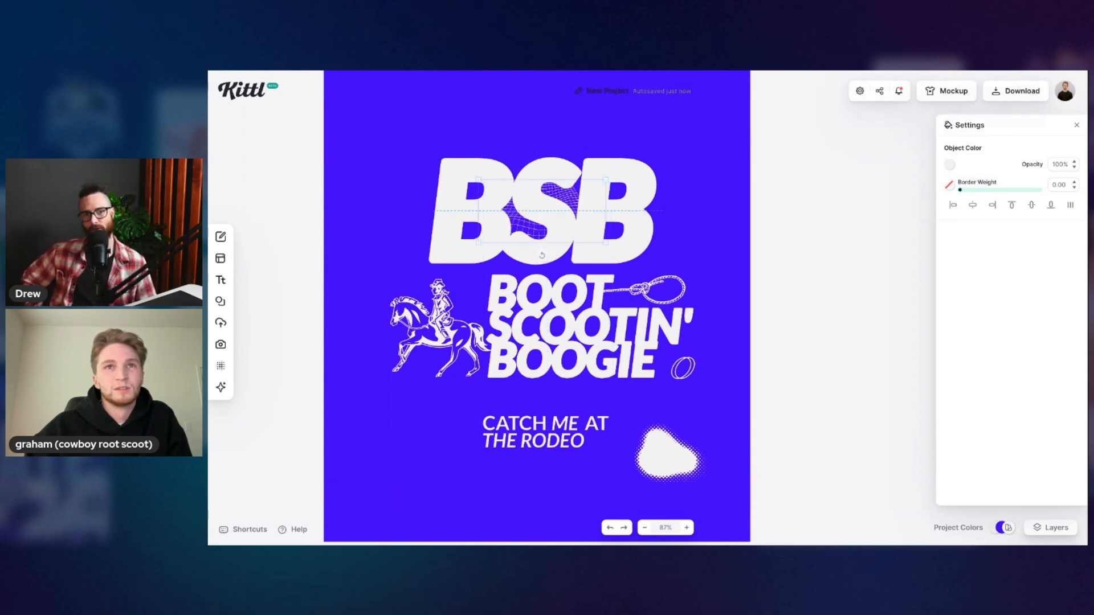
click(681, 195)
scroll(614, 285, down, 2)
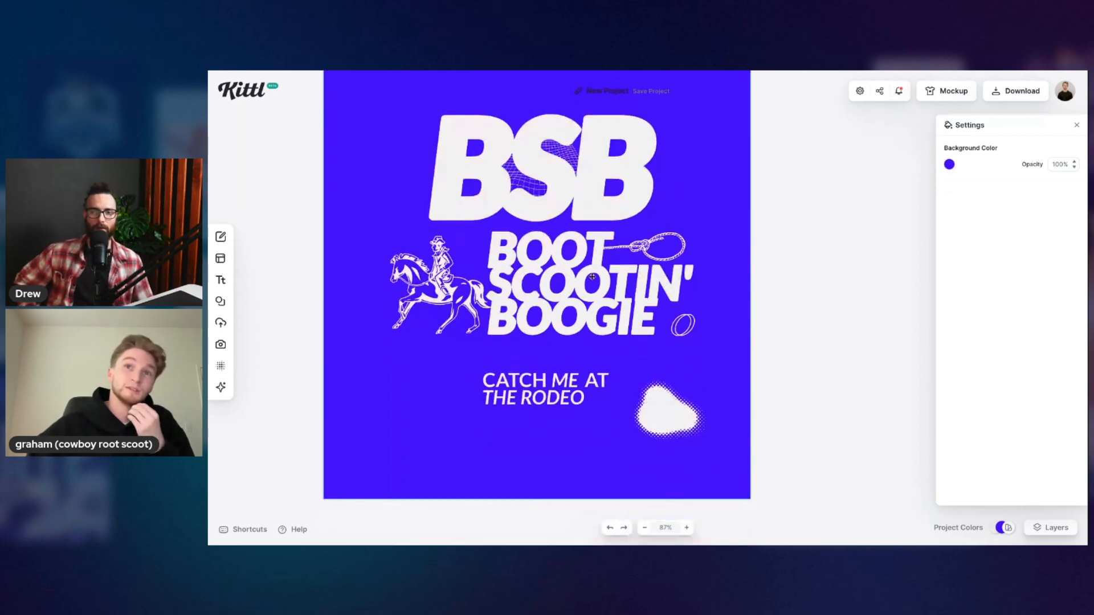
scroll(702, 439, up, 2)
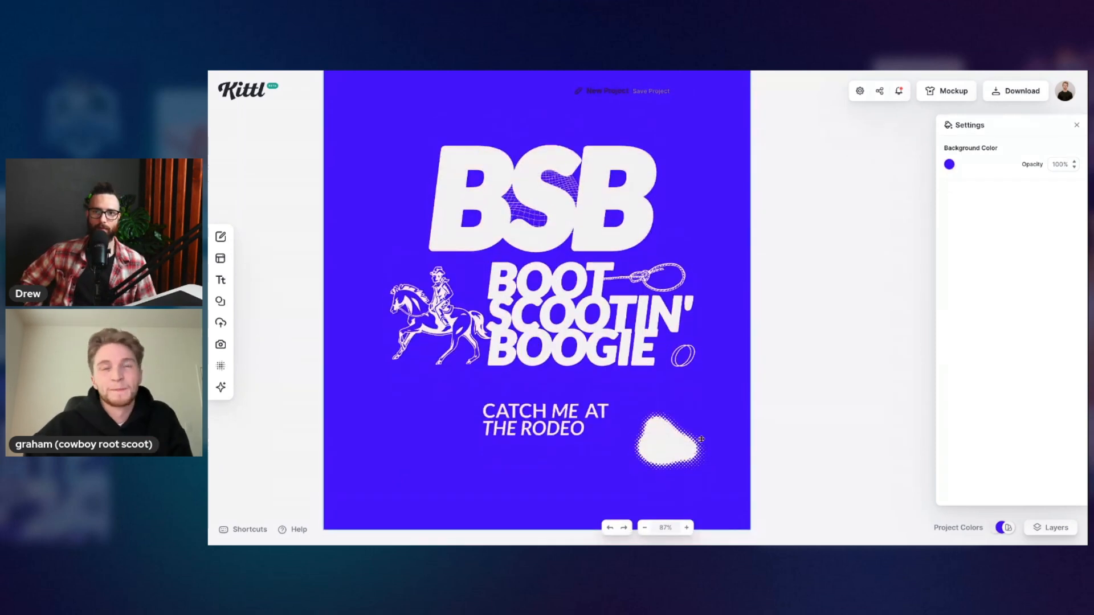
Step: Center-align the CATCH ME AT THE RODEO text, scale it down to size 16 and place it above the cowboy's hat
click(555, 431)
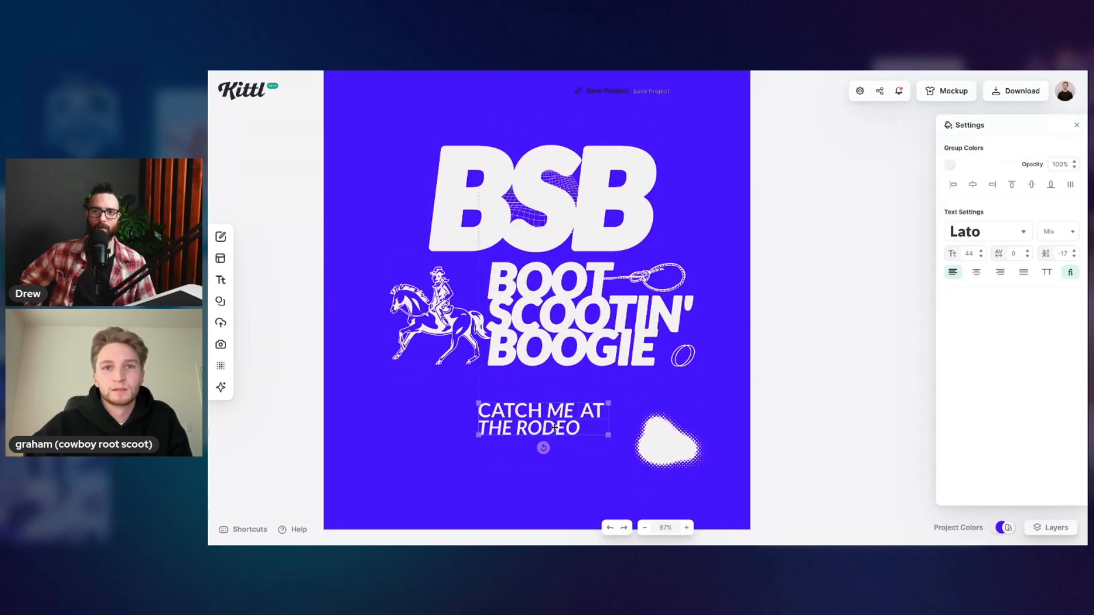
click(978, 273)
drag(573, 415, 589, 404)
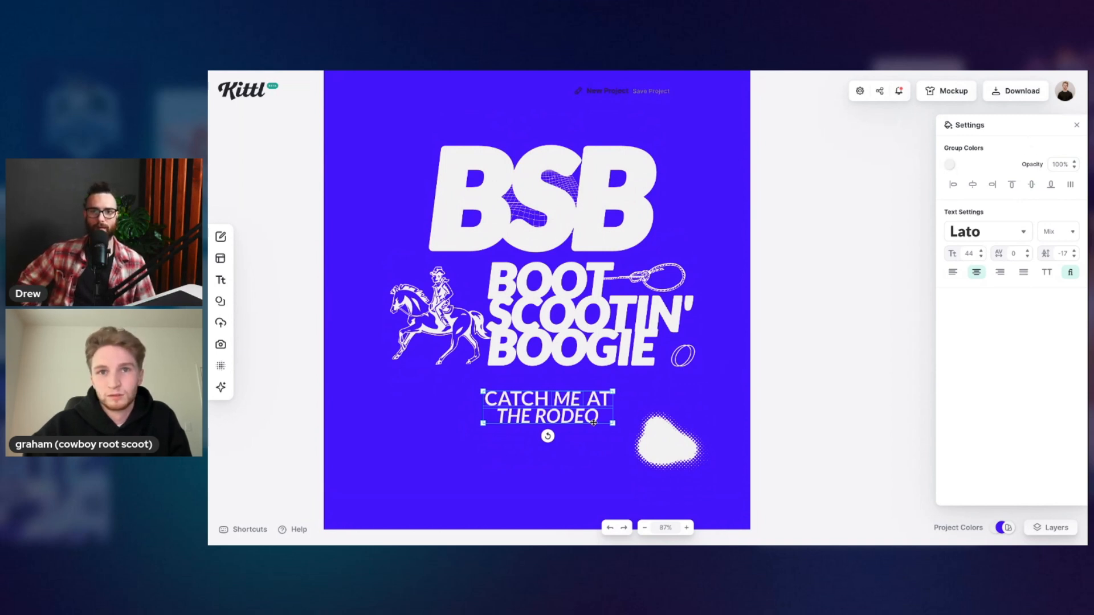
drag(613, 423, 484, 275)
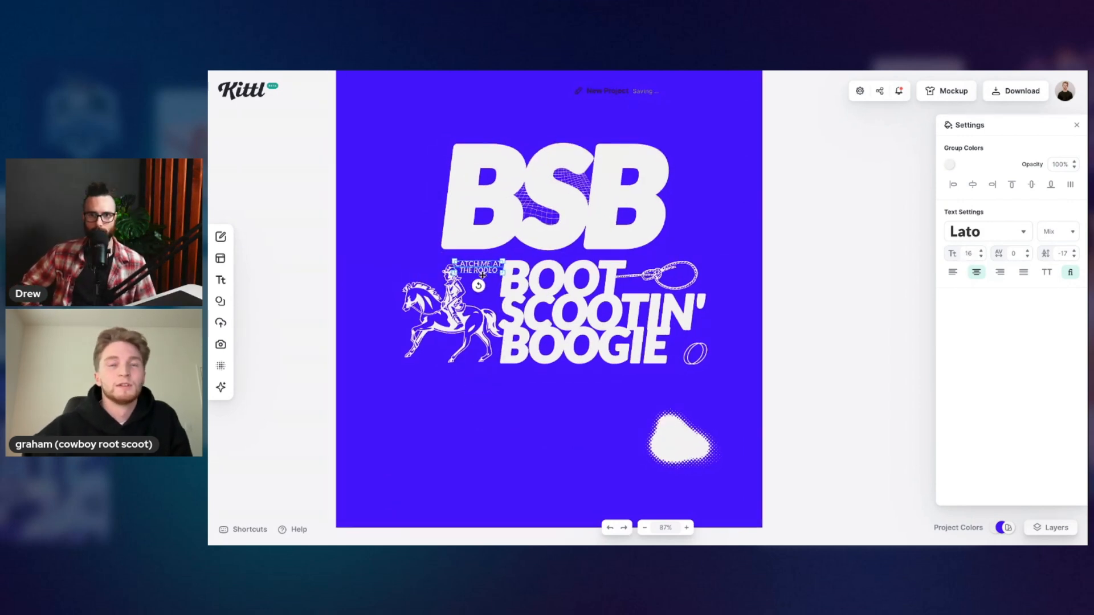
click(480, 399)
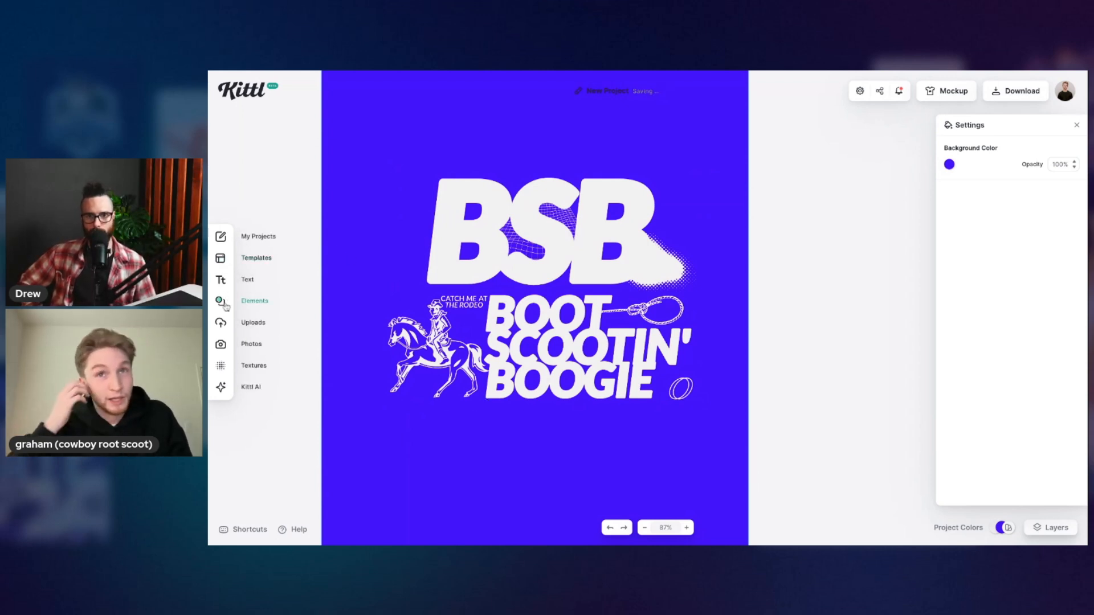
Step: Search the elements for COWBOY and add the money bag illustration to the design
click(226, 304)
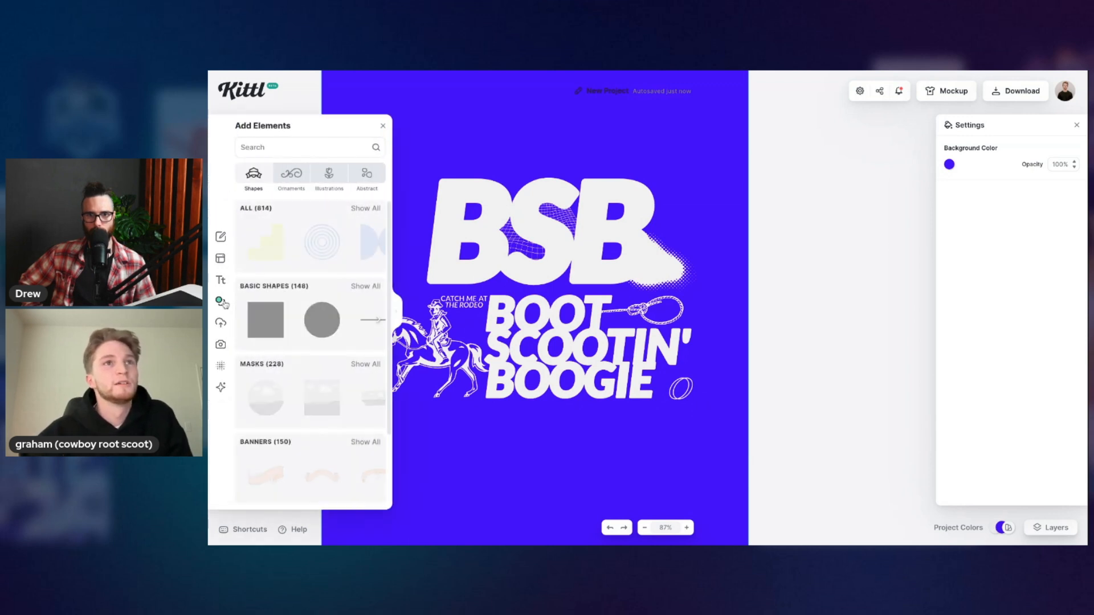
text(c)
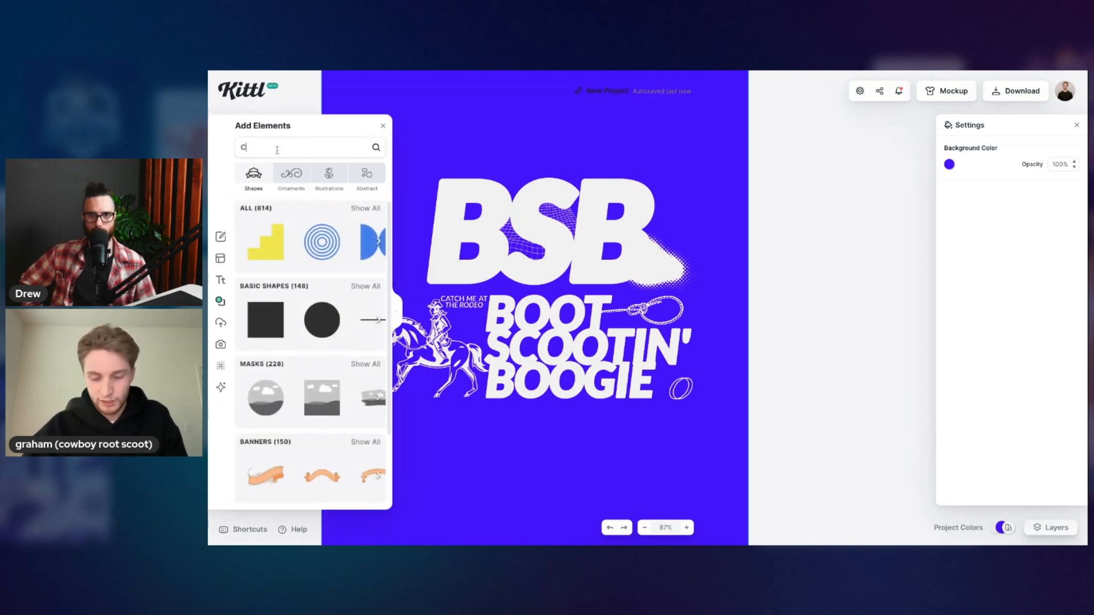
text(owb)
key(Return)
scroll(322, 344, down, 2)
scroll(322, 344, down, 5)
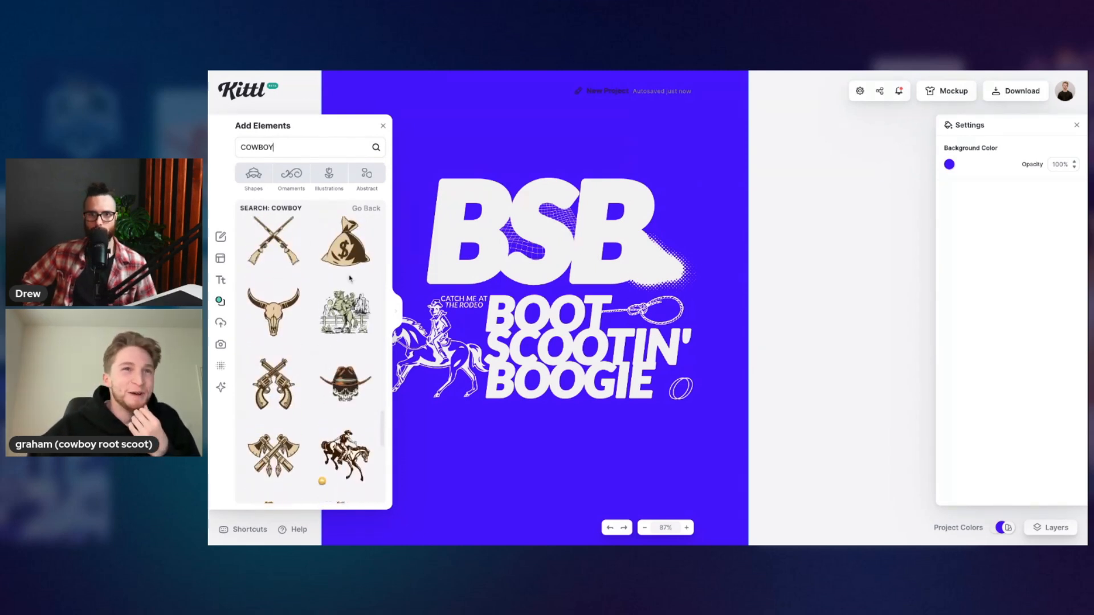
click(346, 244)
drag(631, 335, 574, 269)
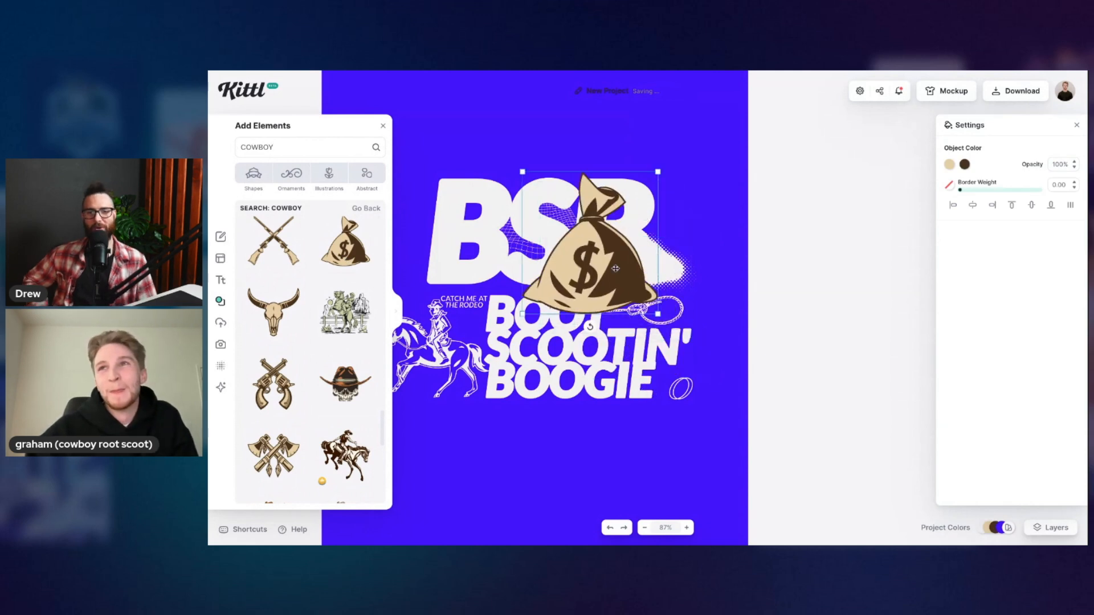
Step: Remove the money bag's beige fill and recolor its dark brown parts to the off-white document color f1f1f1
click(949, 164)
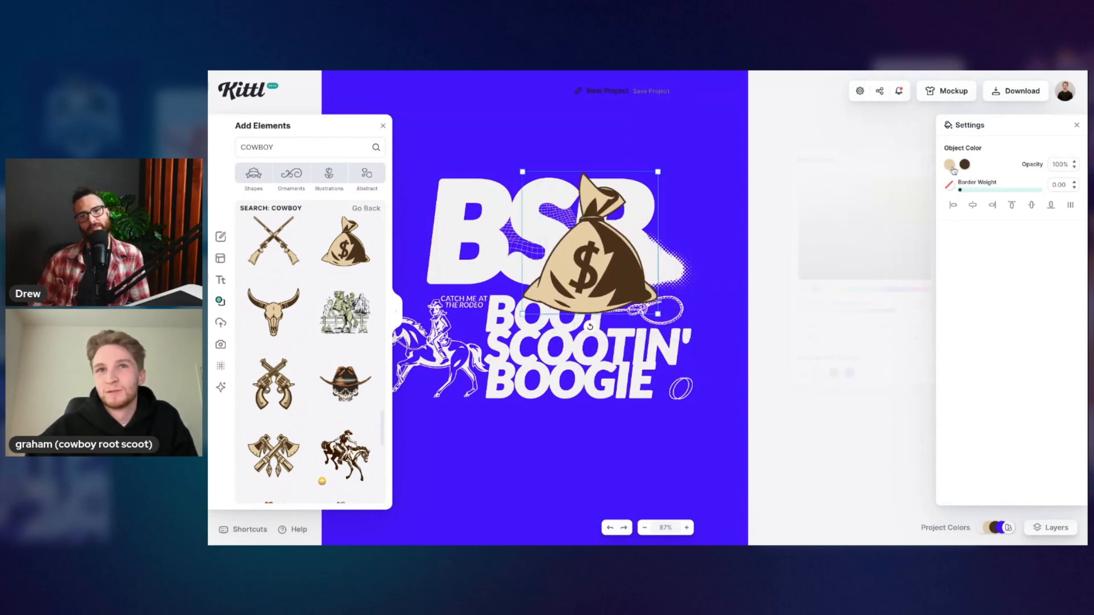
click(803, 291)
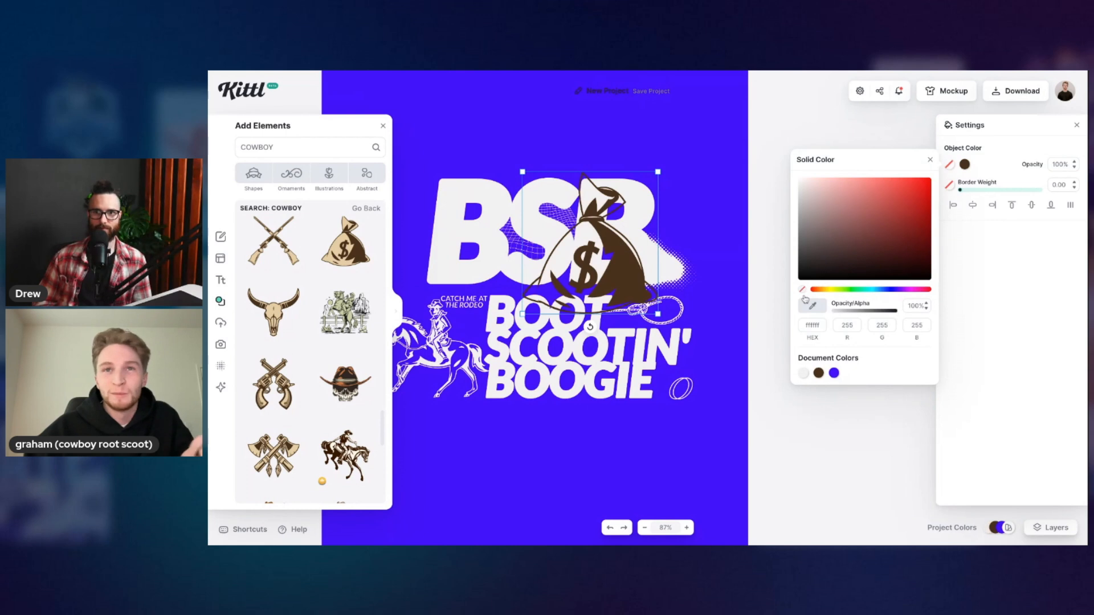
click(965, 164)
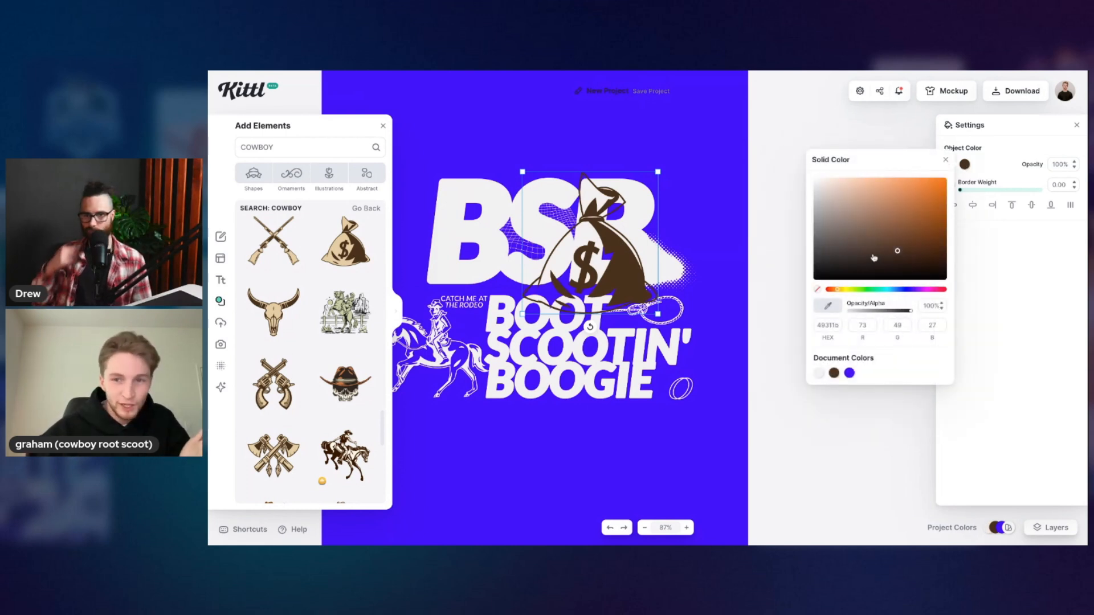
click(819, 373)
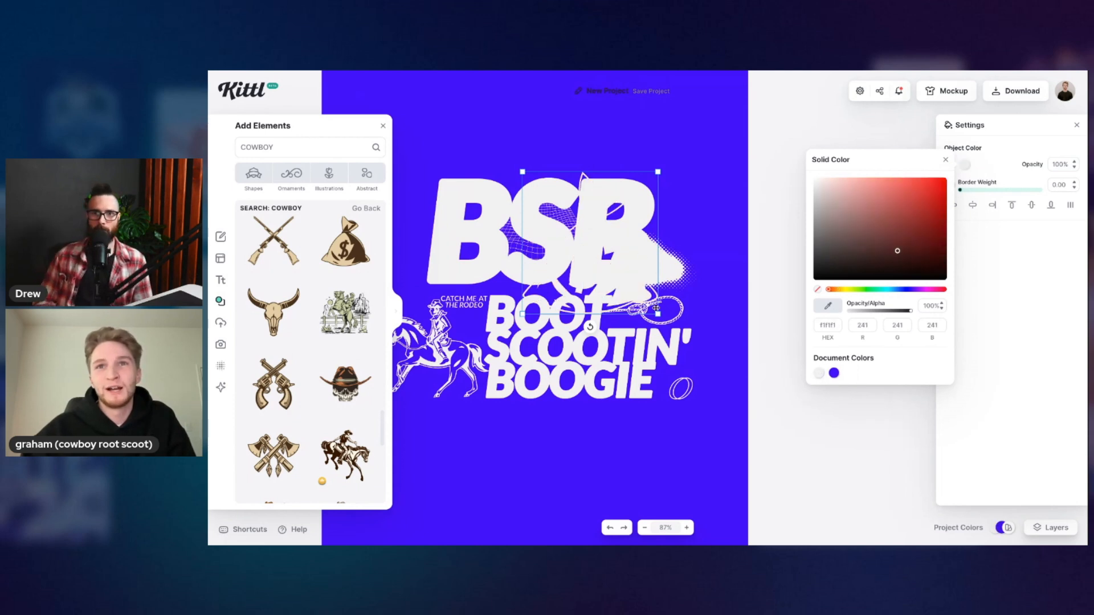
Step: Shrink the money bag and place it on the ground between the horse's legs
drag(657, 309, 411, 212)
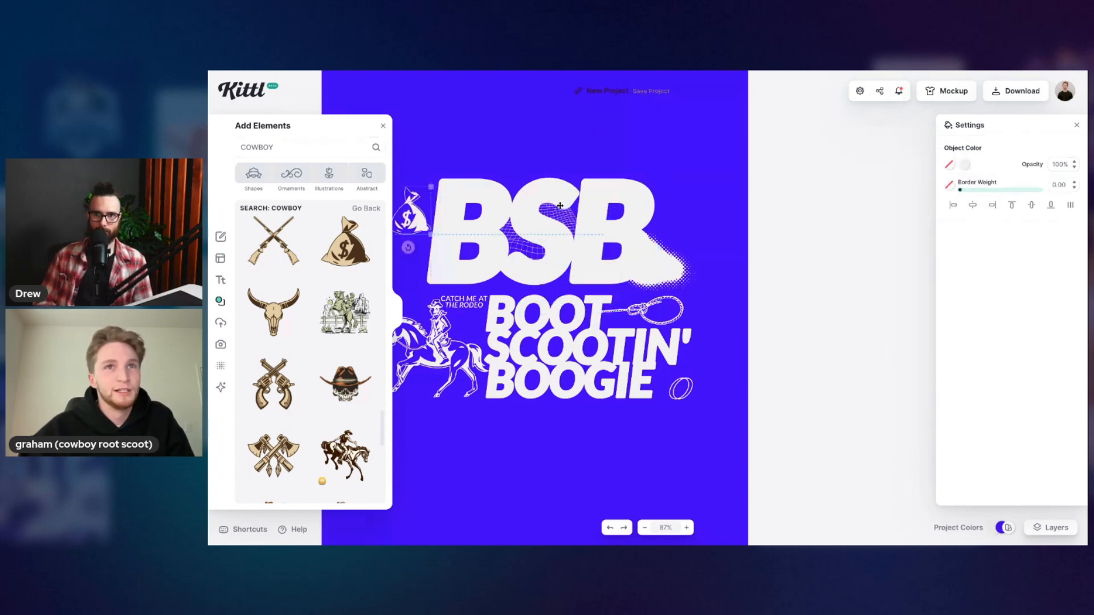
click(383, 125)
drag(406, 215, 425, 368)
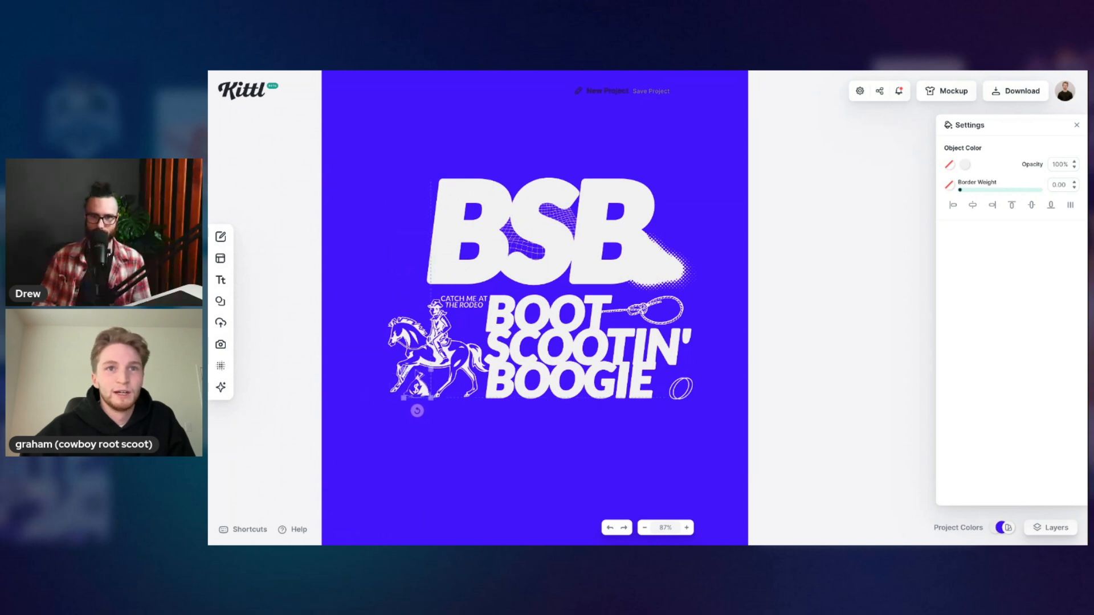
click(452, 435)
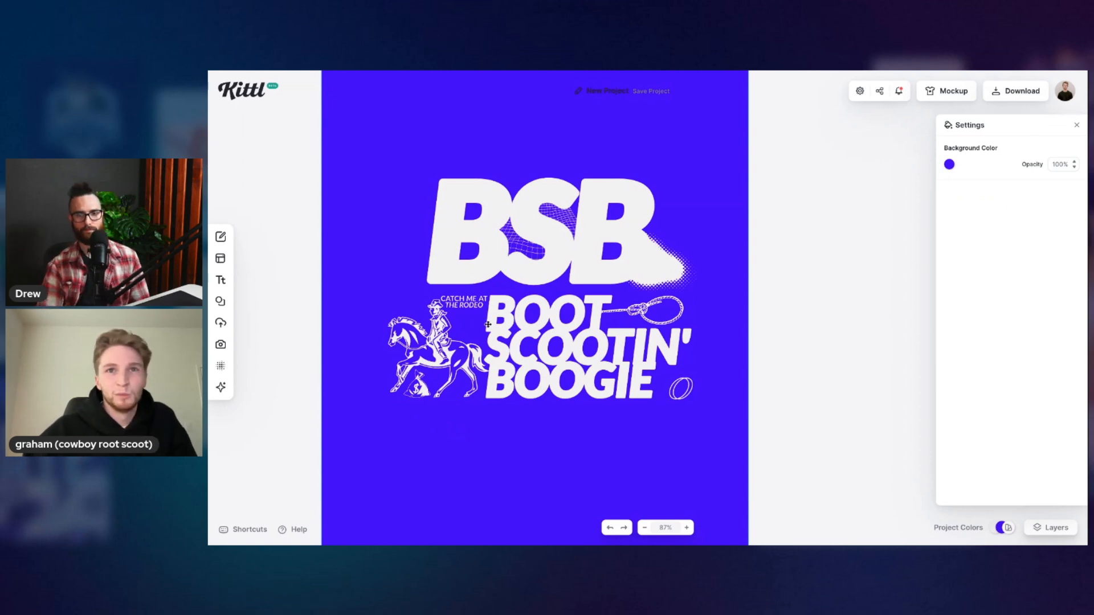
Step: Add the solid diamond from the emoji illustrations and recolor it to the off-white document color
scroll(487, 328, right, 3)
scroll(486, 325, left, 3)
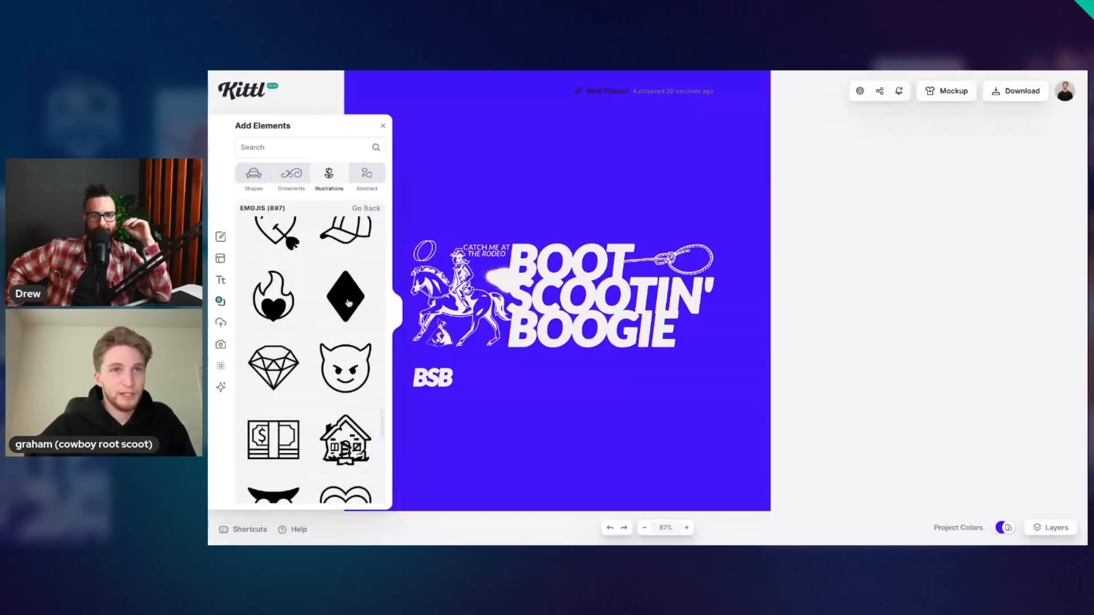
click(348, 302)
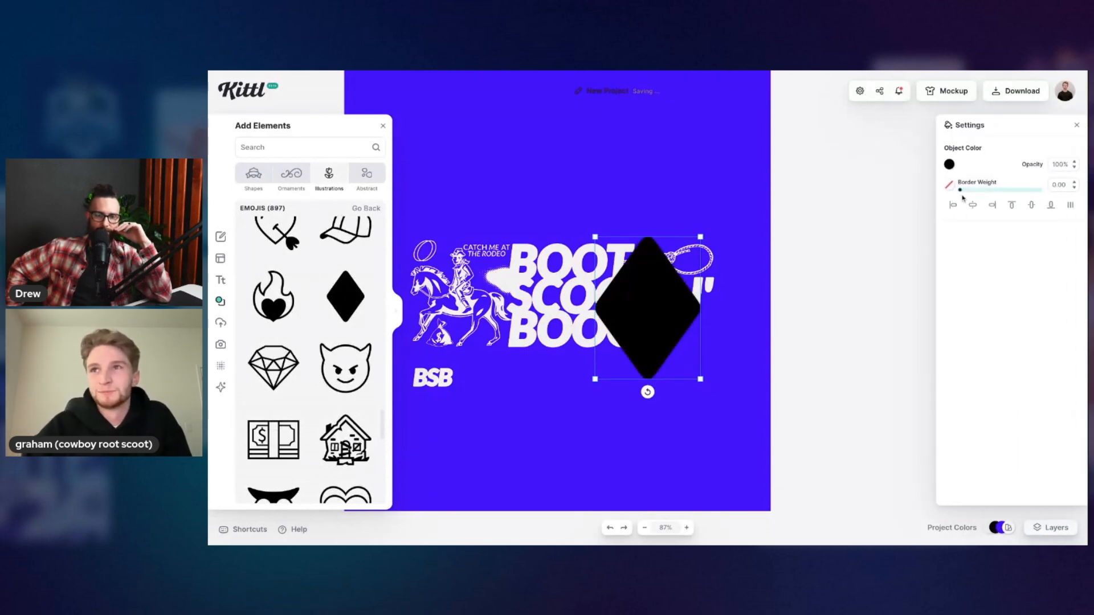
click(949, 164)
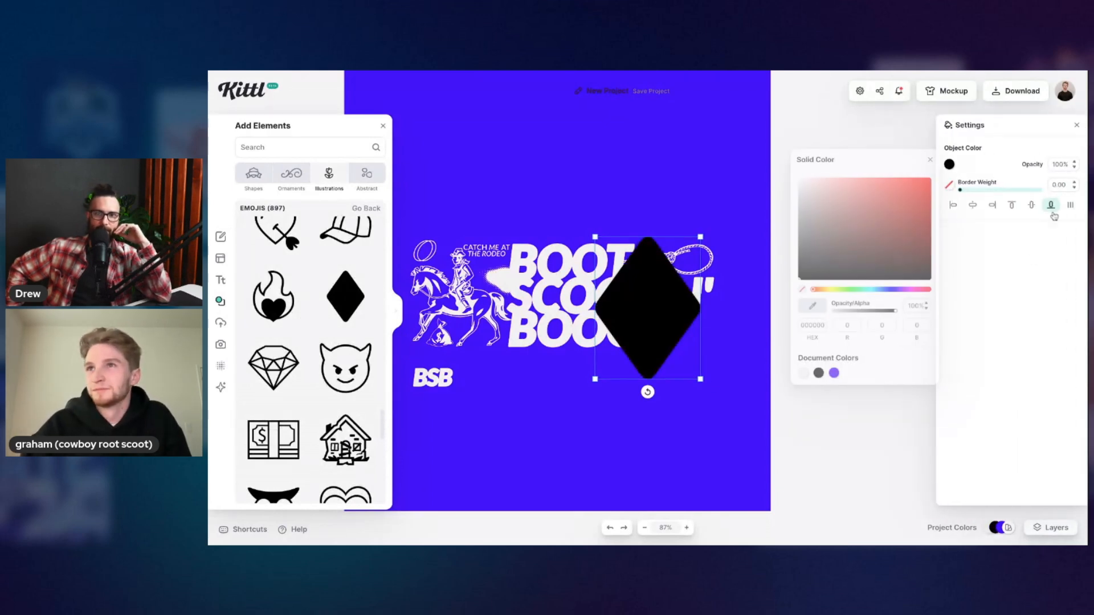
click(804, 373)
click(383, 126)
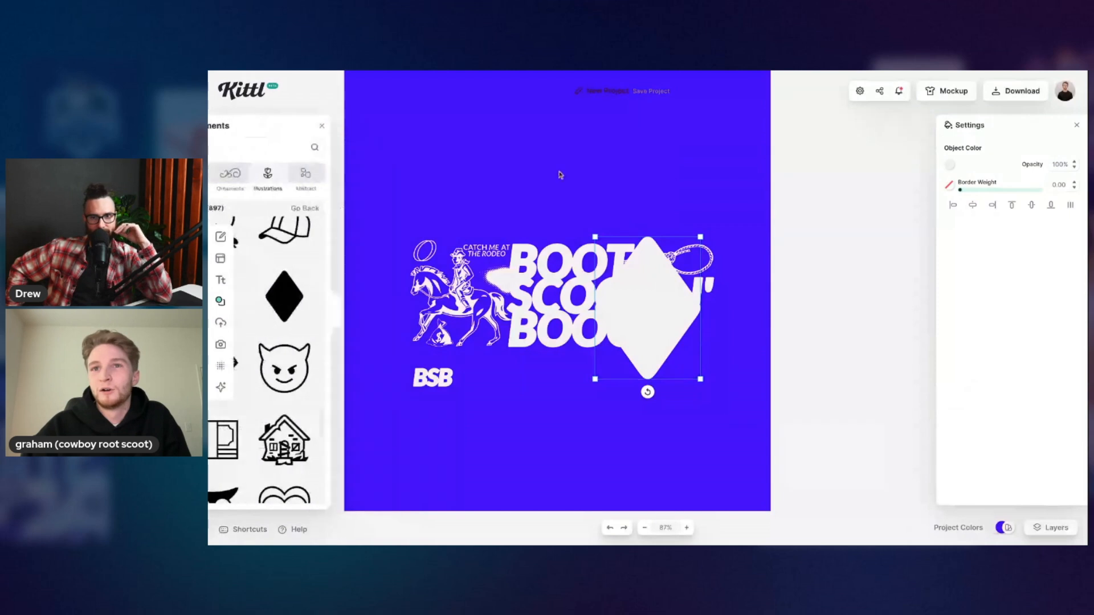
Step: Shrink the diamond and arrange a small and a larger copy side by side just after BOOGIE
mouse_move(701, 380)
mouse_down()
mouse_move(610, 257)
mouse_move(701, 338)
mouse_move(679, 382)
mouse_move(693, 330)
mouse_up()
click(678, 390)
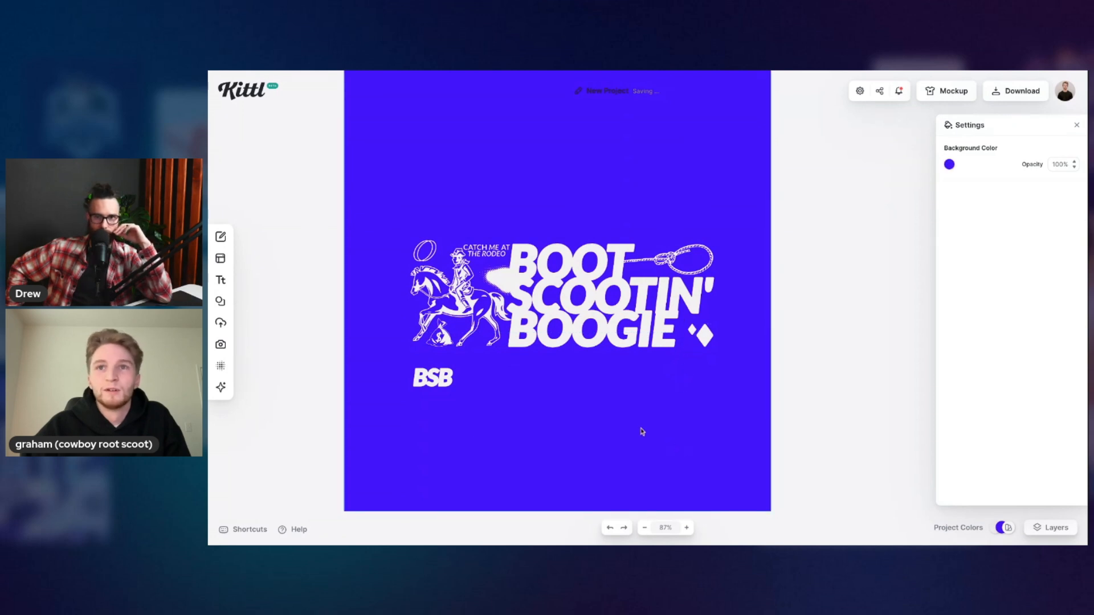
scroll(602, 384, right, 2)
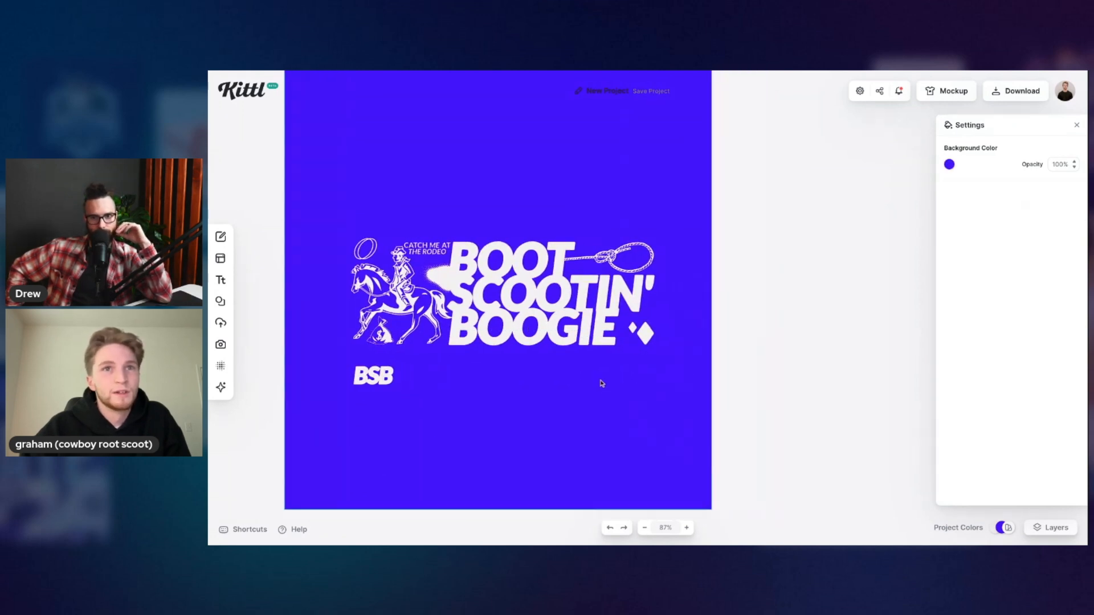
scroll(603, 384, left, 2)
scroll(602, 384, up, 1)
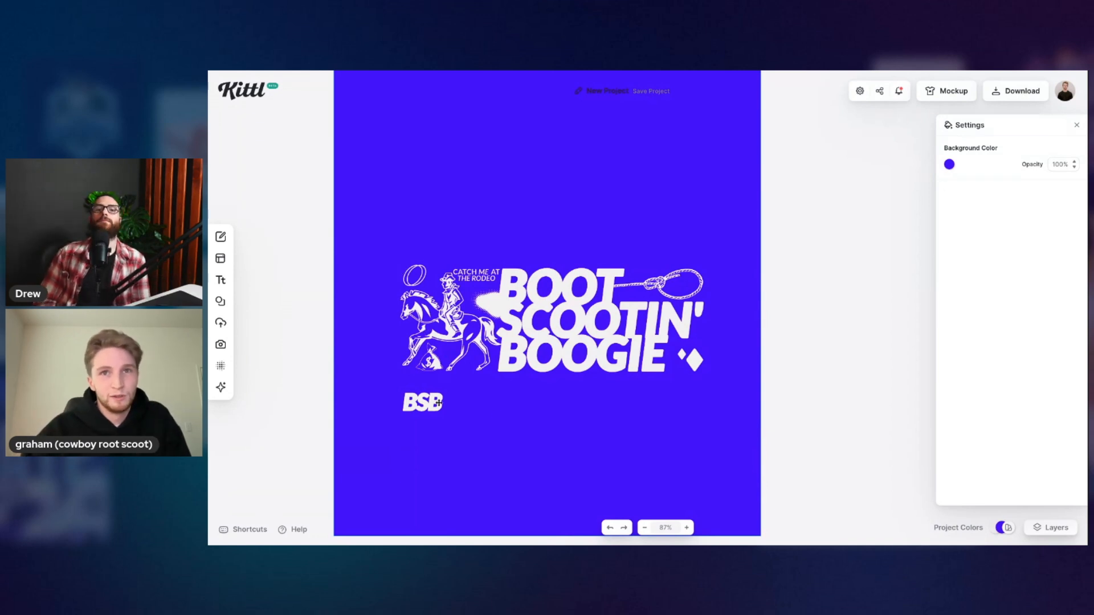
Step: Duplicate the BSB text just after the original and set the copy to Lato Regular at size 20
scroll(485, 414, down, 2)
scroll(485, 414, right, 2)
click(364, 369)
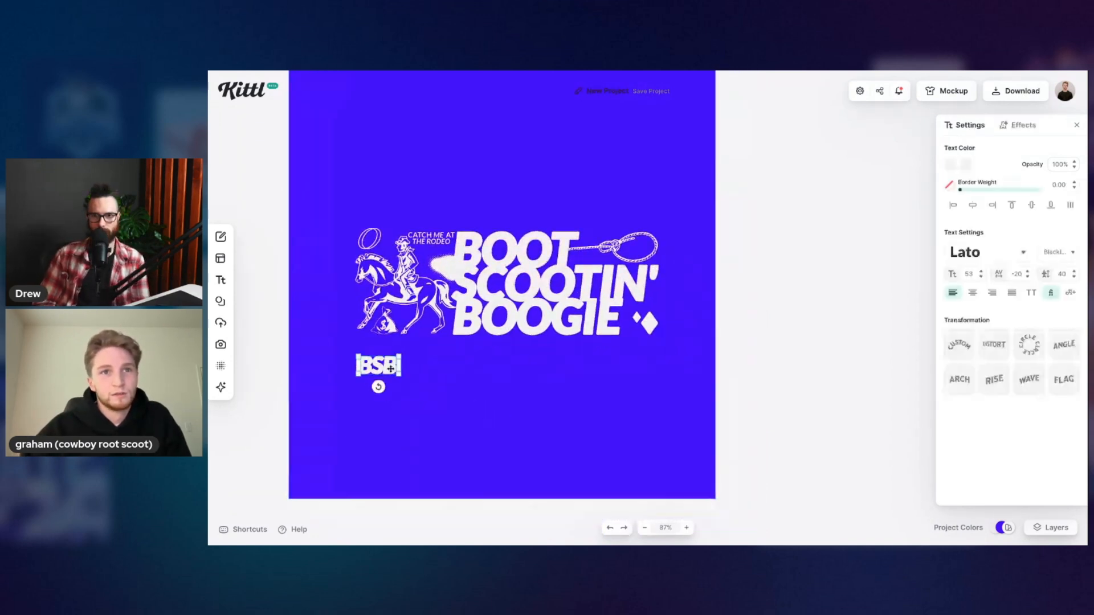
key(ctrl+d)
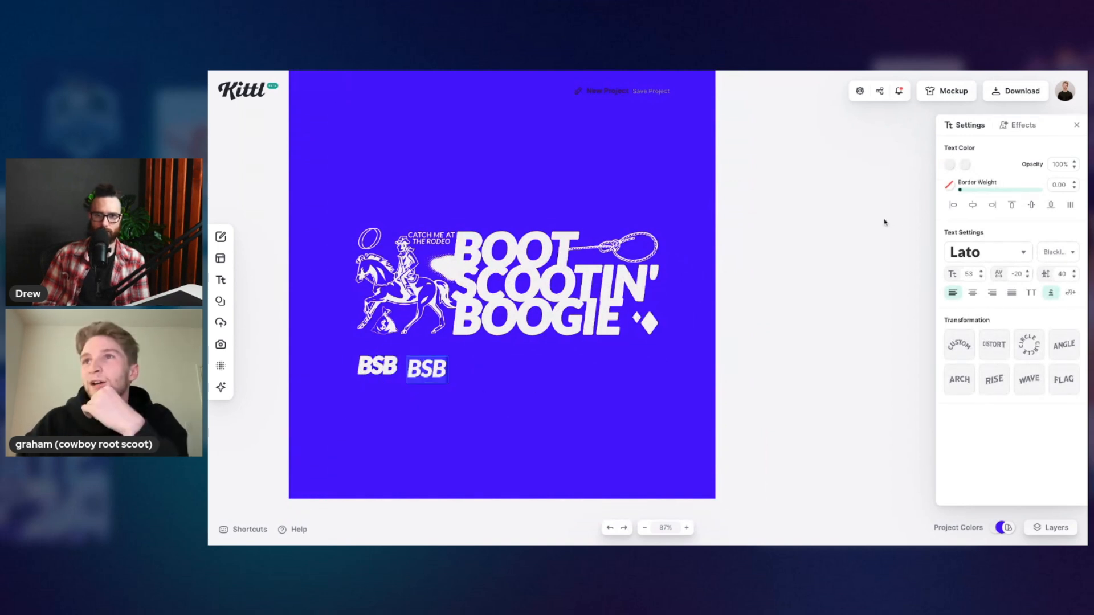
click(1070, 255)
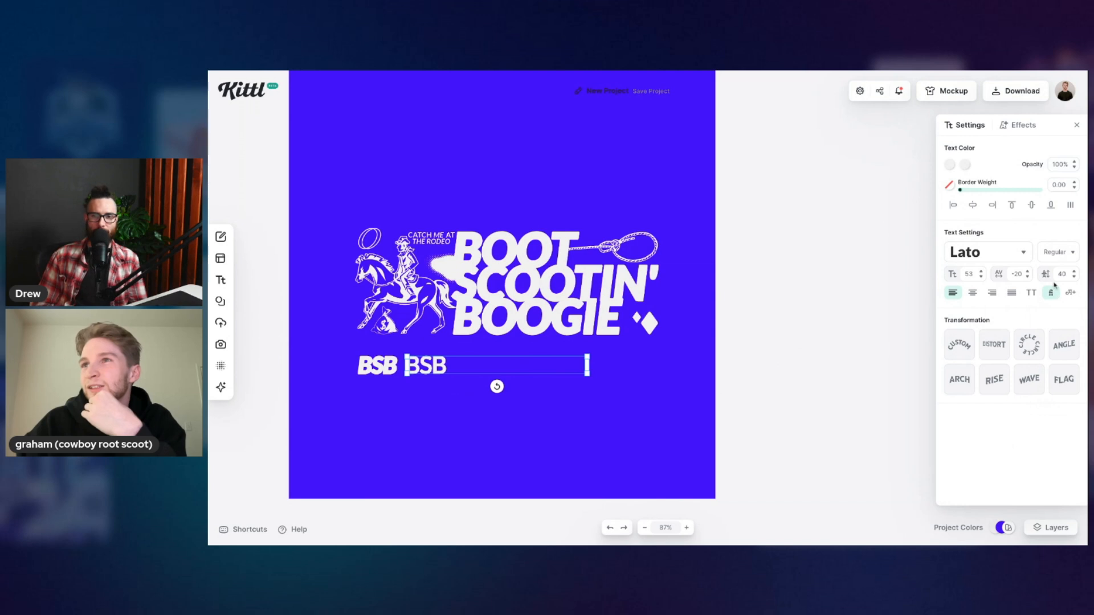
click(968, 274)
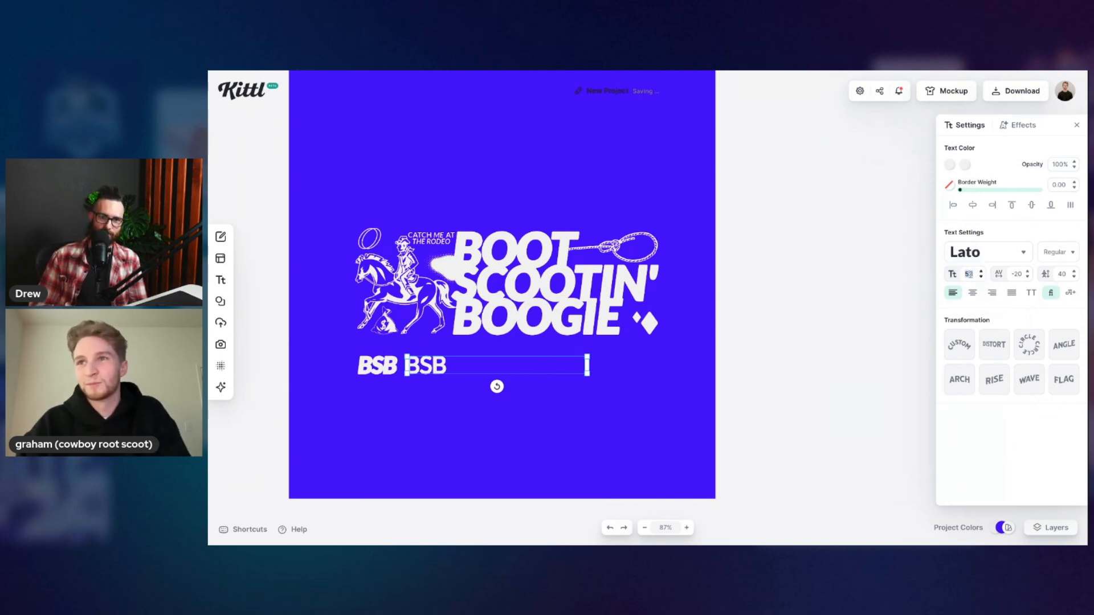
text(20hor)
Step: Replace the copied text with "HORSE SHOWS • BULL RIDING • FREE BEER (DONT GO CRAZY)"
key(BackSpace)
key(BackSpace)
key(BackSpace)
key(BackSpace)
key(BackSpace)
text(HO)
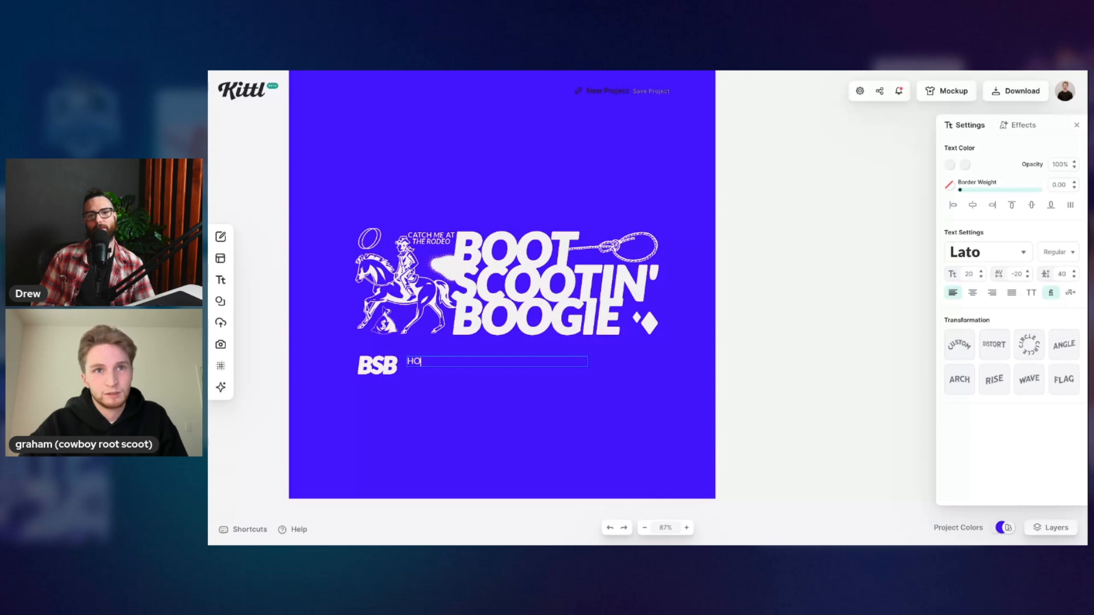
text(RSE)
key(BackSpace)
key(BackSpace)
key(BackSpace)
text(SE)
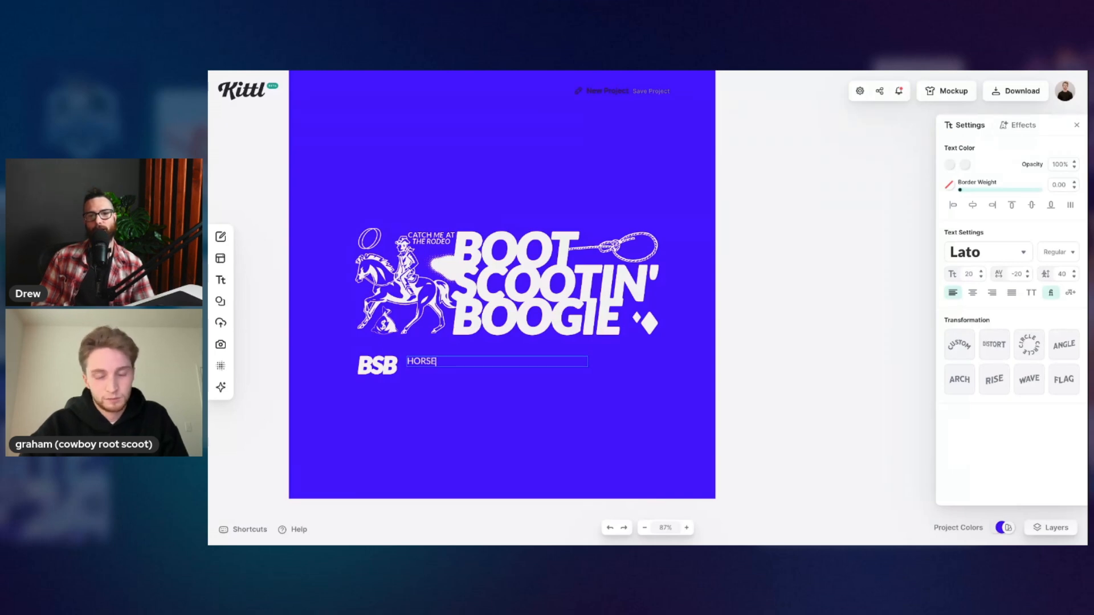
text( SHOWS)
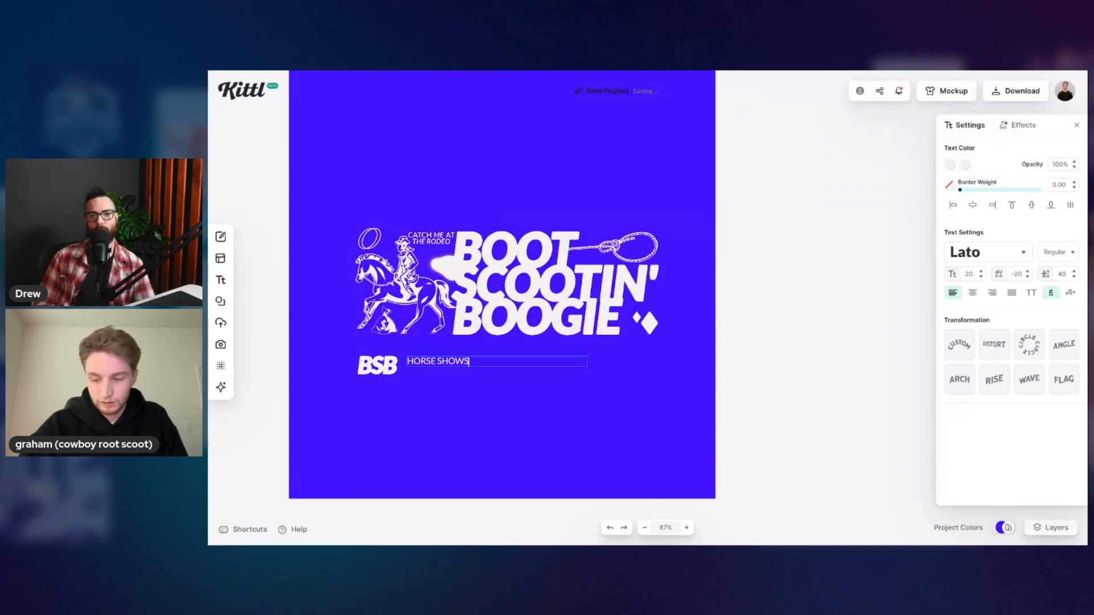
text( -)
key(BackSpace)
key(BackSpace)
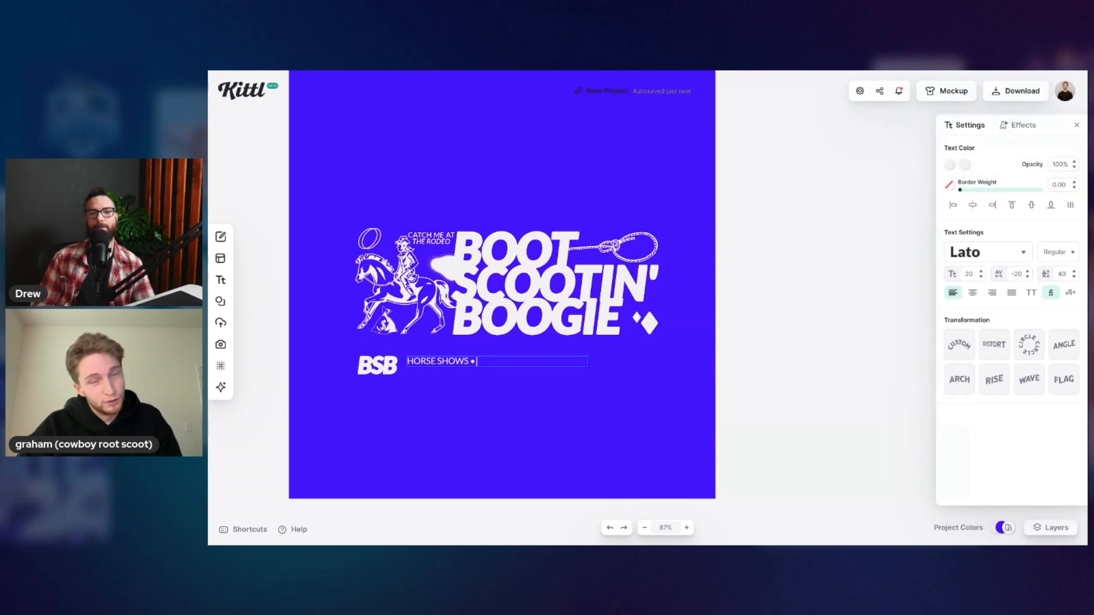
text(• BULL RIDING)
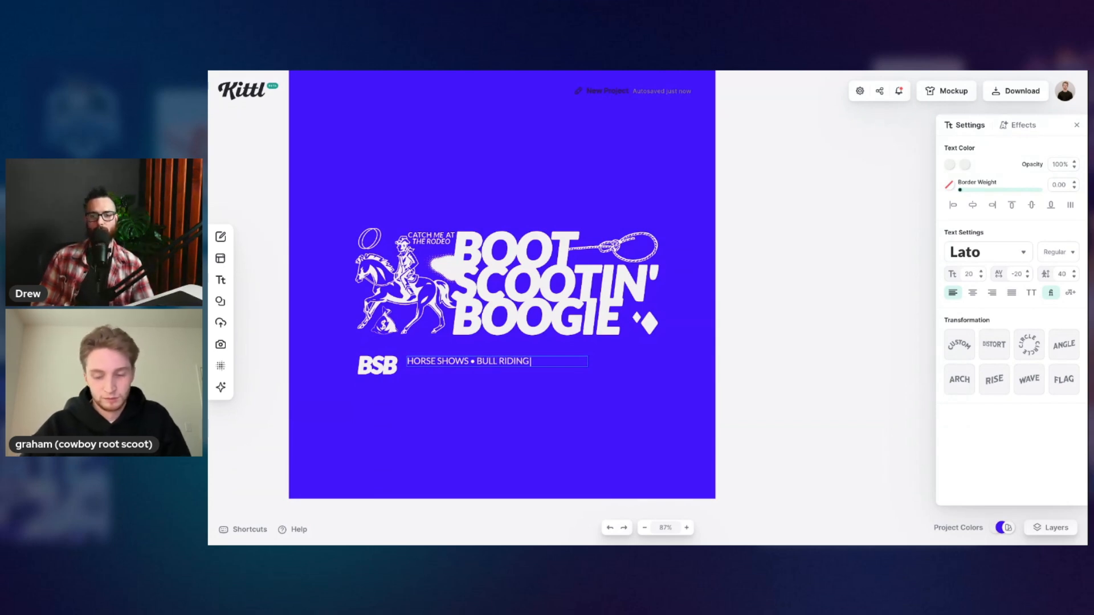
text( • )
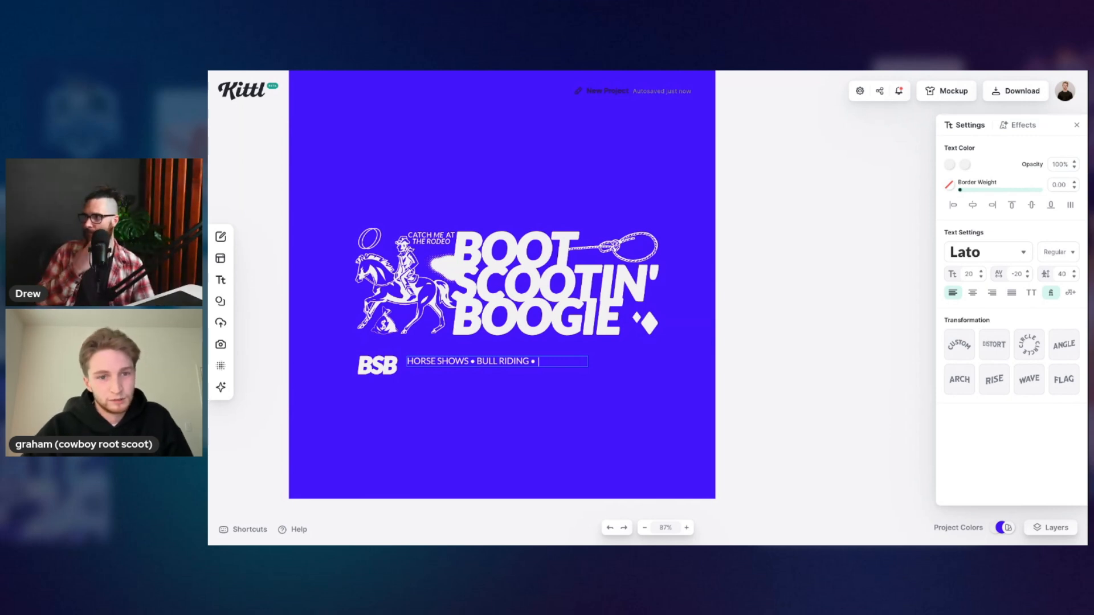
text(FREE BEE)
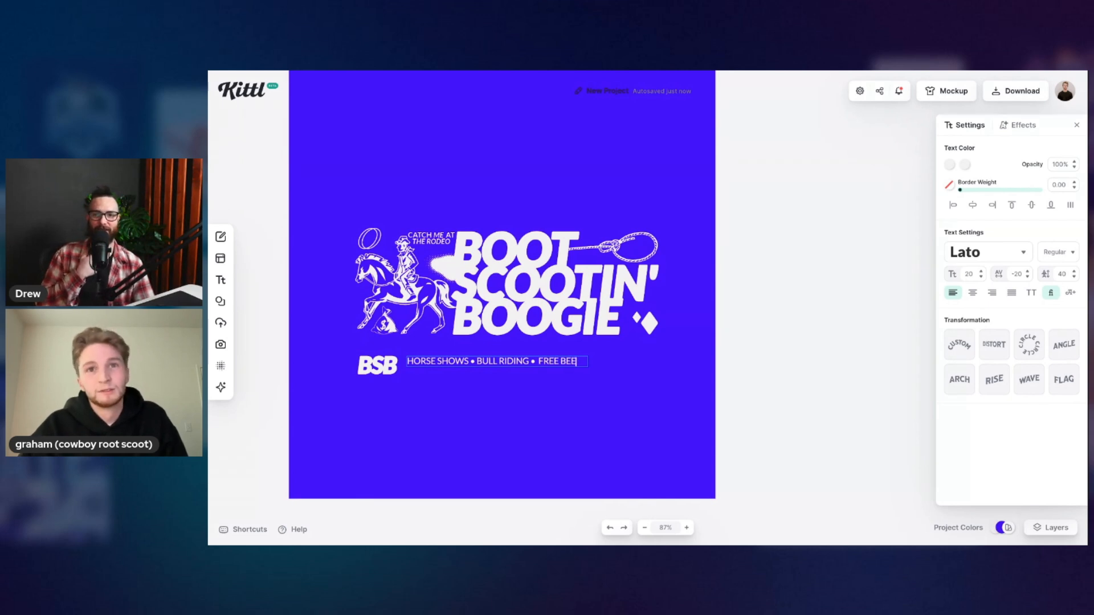
text(R (DONT GO CRAZY)
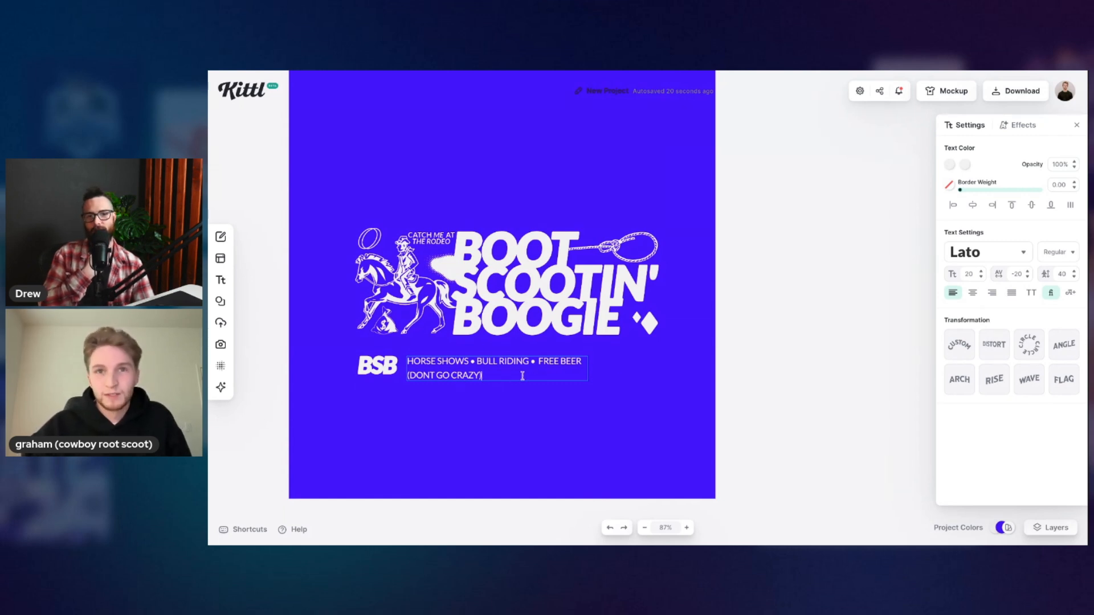
Step: Set the tagline's line spacing to 0 and move it close beside BSB
key(ctrl+a)
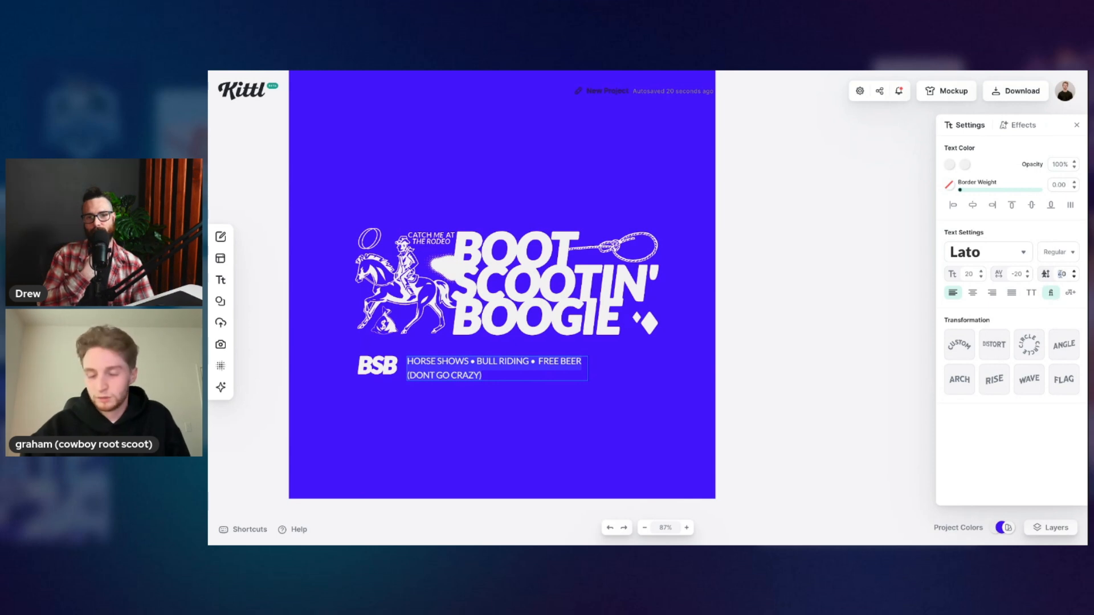
text(0)
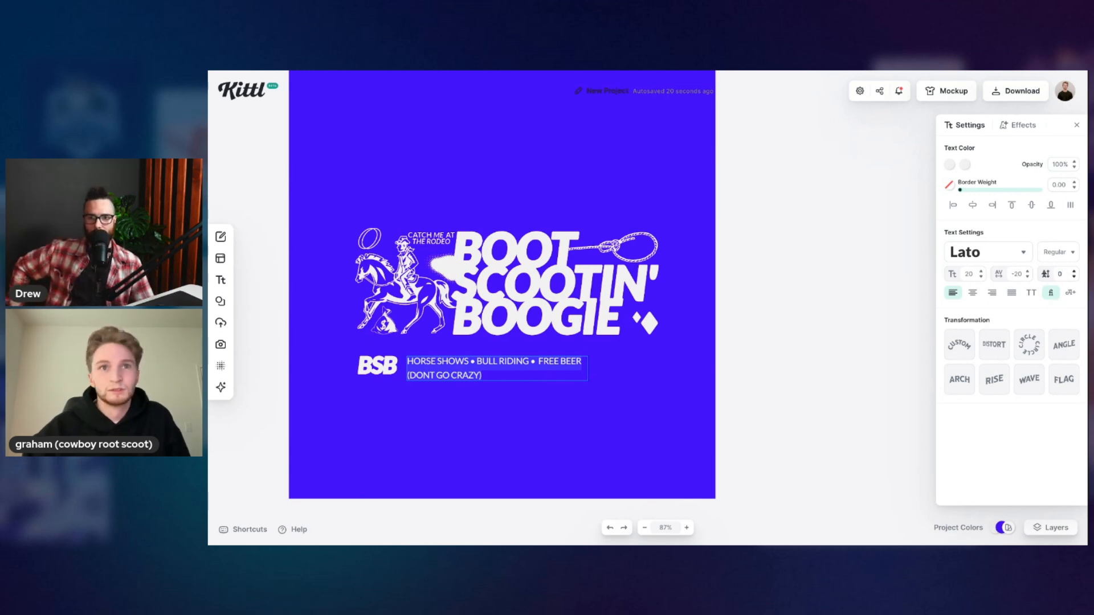
key(Return)
click(507, 416)
drag(460, 376, 454, 369)
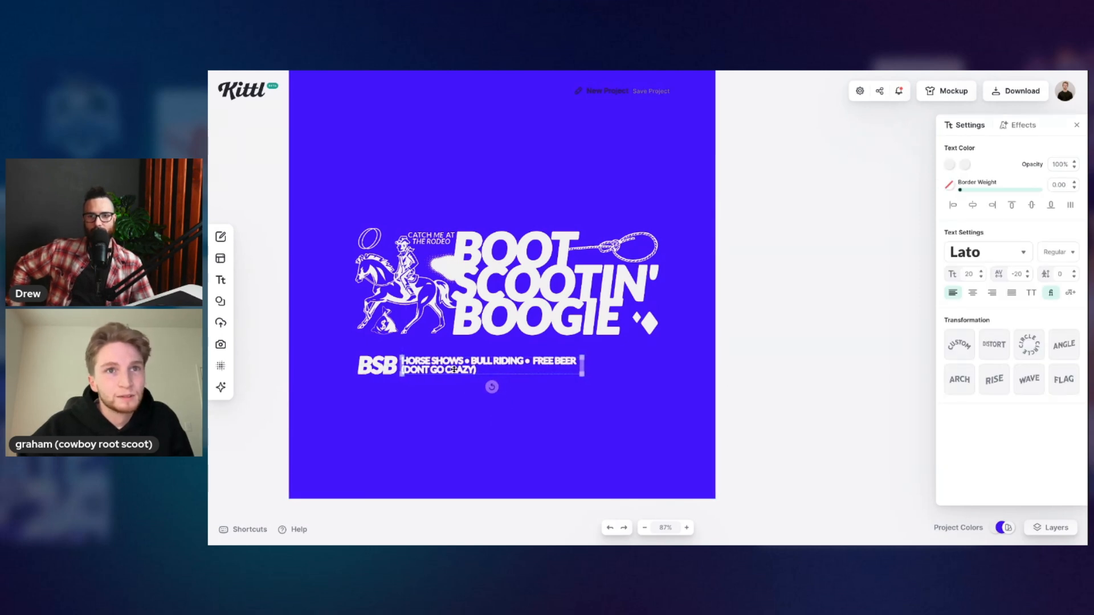
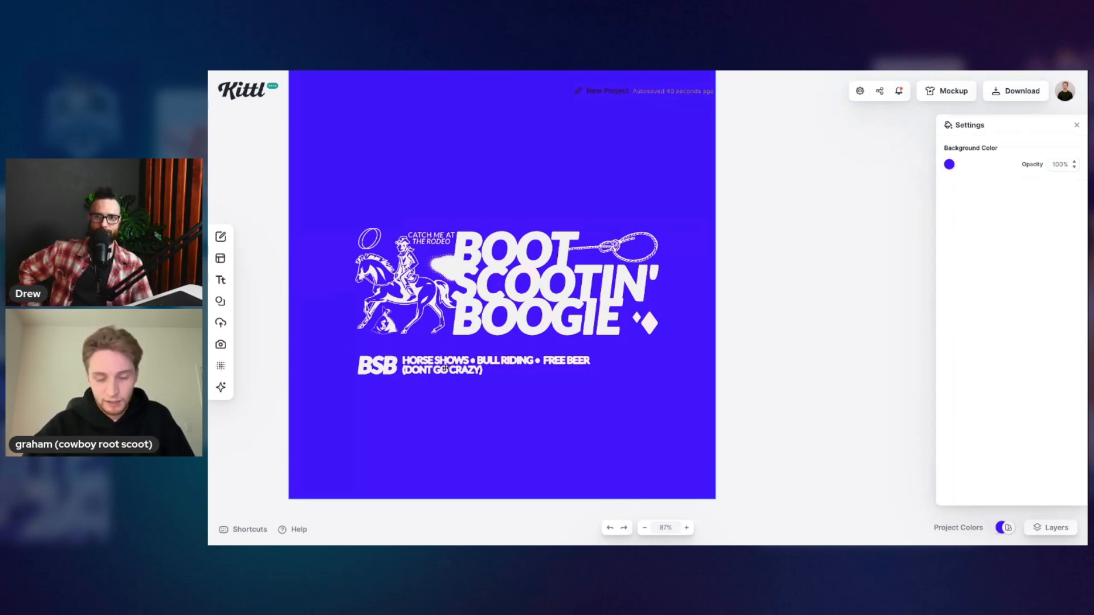
Step: Duplicate the tagline below and change the copy's text to "COUNT TO EIGHT!" on two lines
text(HORSE SHOWS • BULL RIDING • FREE BEER (DONT GO CRAZY))
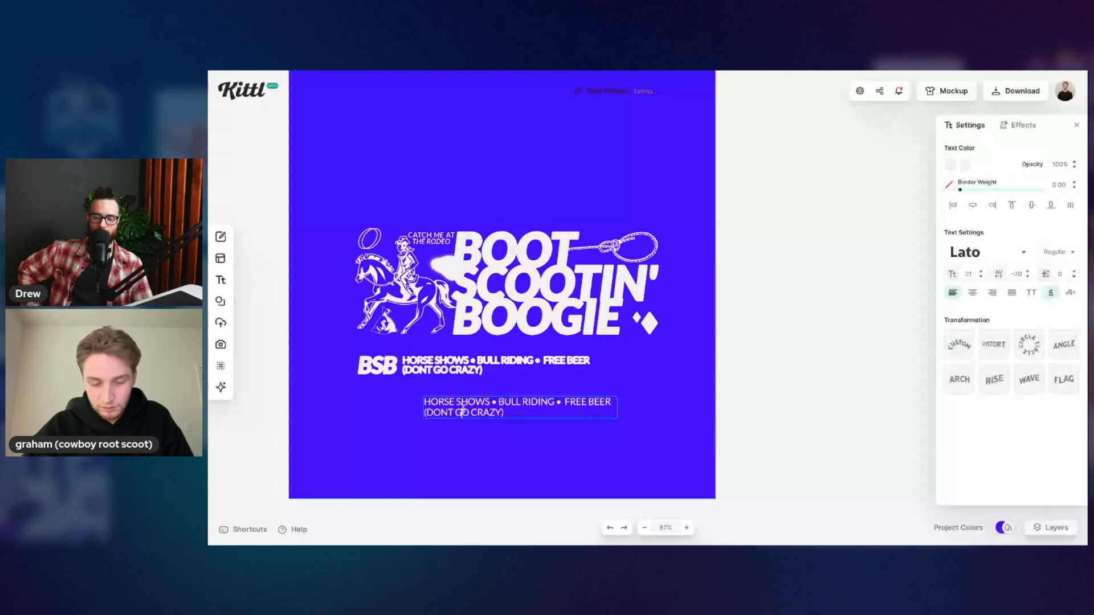
text(COUNT TO)
key(Return)
text(EIGHT!)
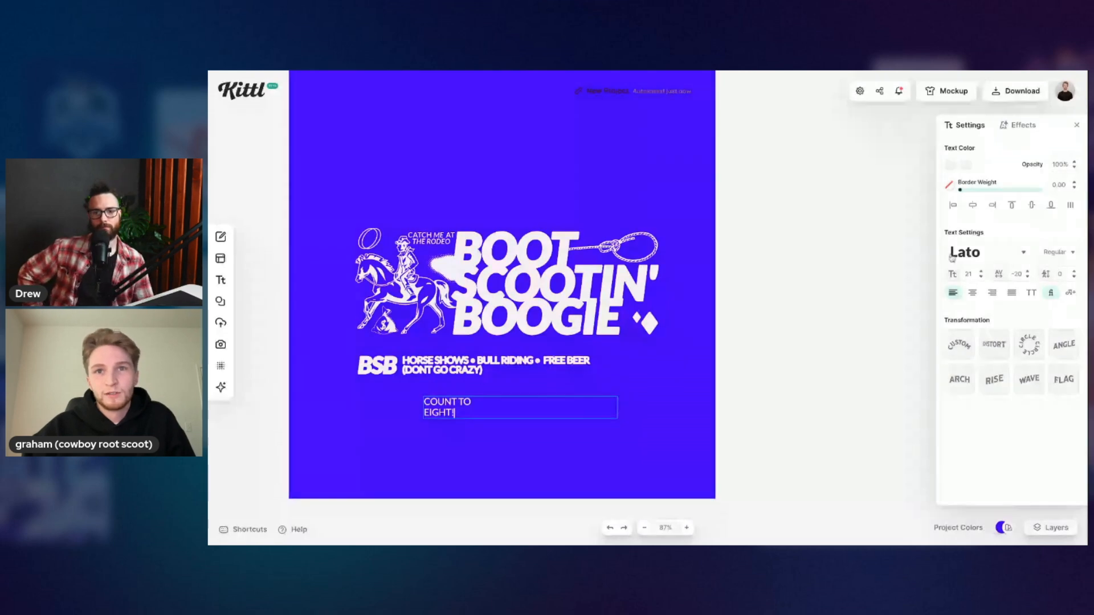
Step: Right-align the COUNT TO EIGHT! text and place it level with the tagline, flush with the title's right edge
click(993, 293)
drag(593, 406, 632, 366)
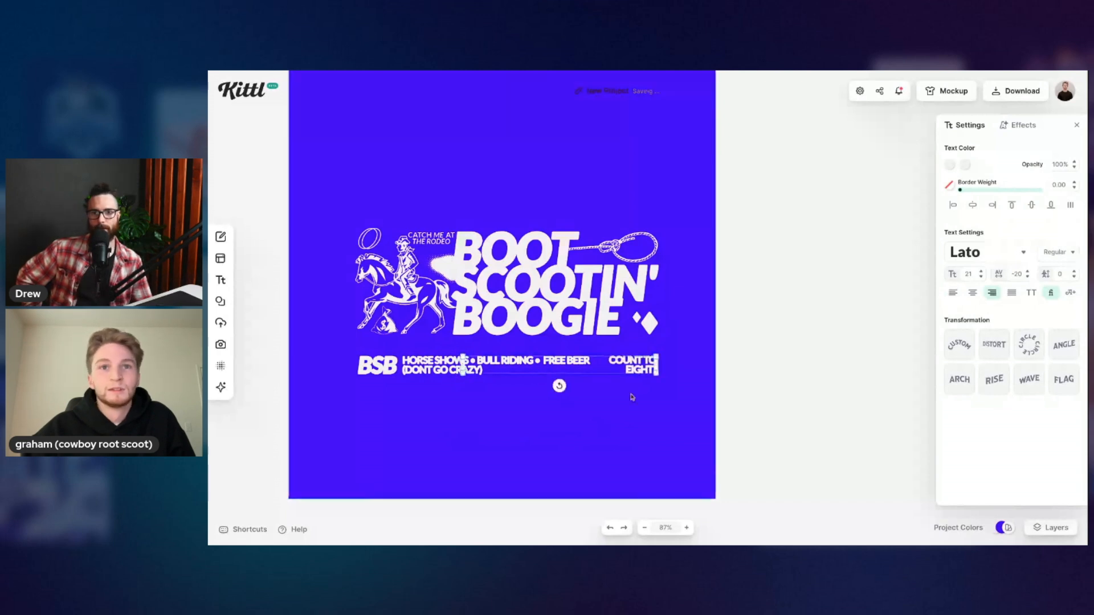
click(628, 416)
Step: Copy the small diamond beside BOOGIE down to the gap between FREE BEER and COUNT TO
scroll(603, 409, up, 1)
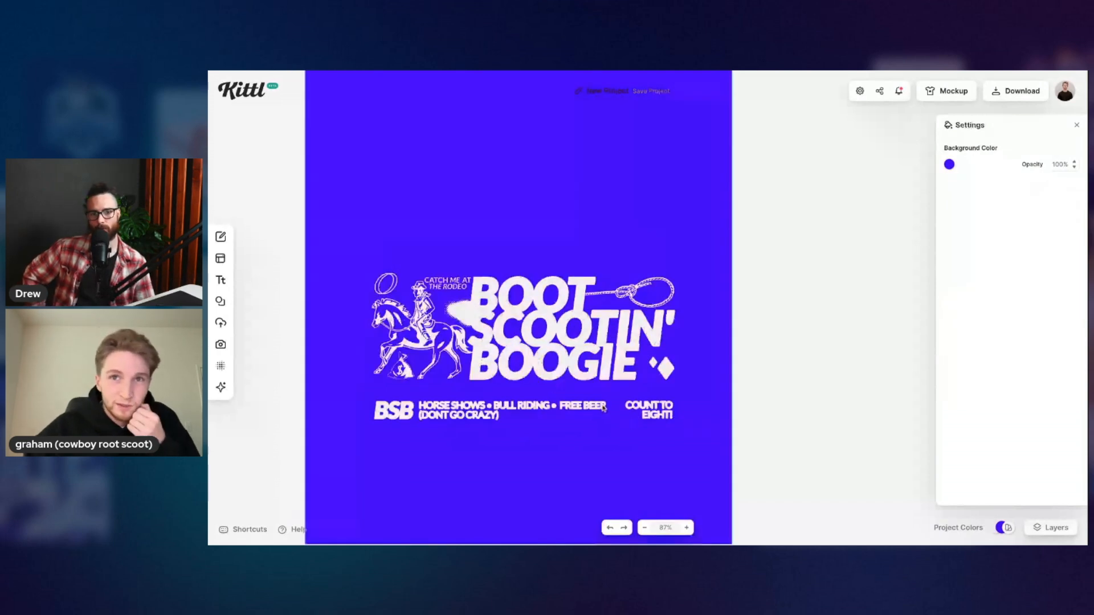
scroll(603, 408, down, 1)
scroll(555, 401, up, 1)
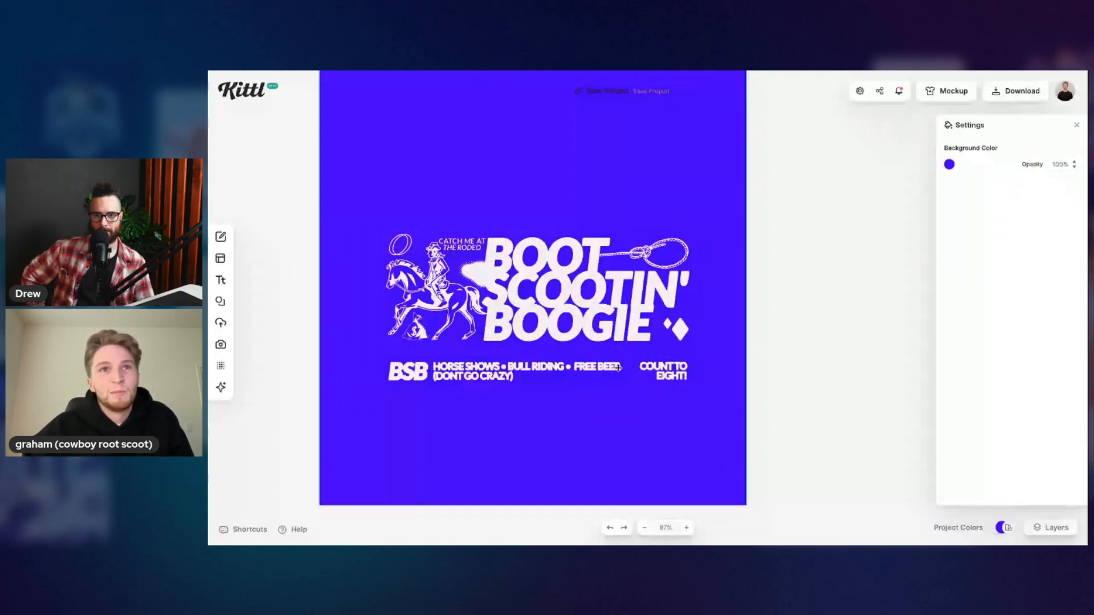
scroll(630, 305, down, 1)
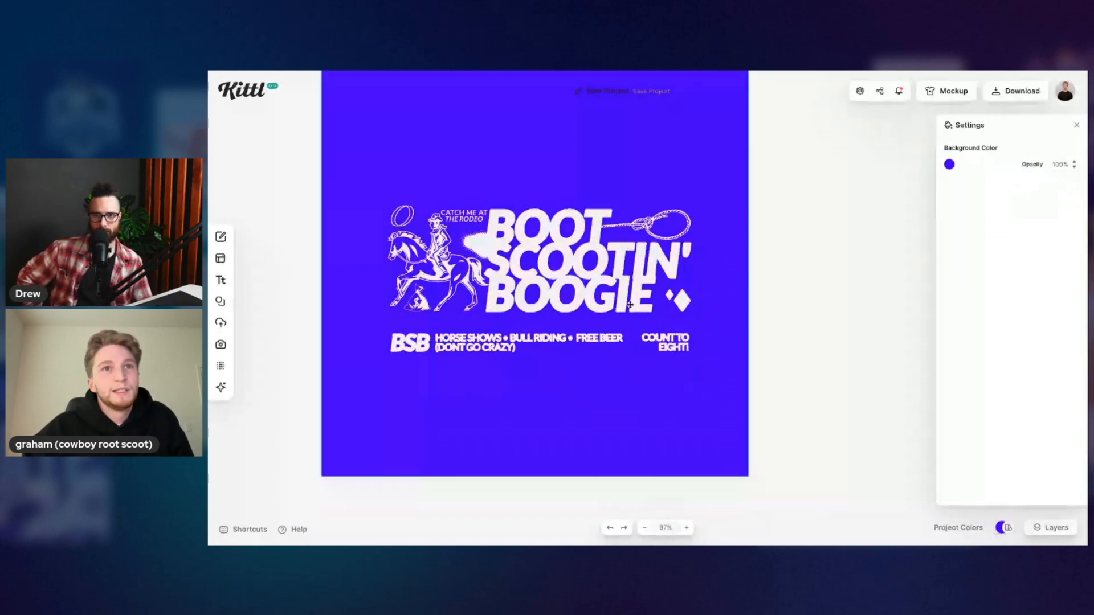
click(670, 294)
drag(670, 295, 641, 342)
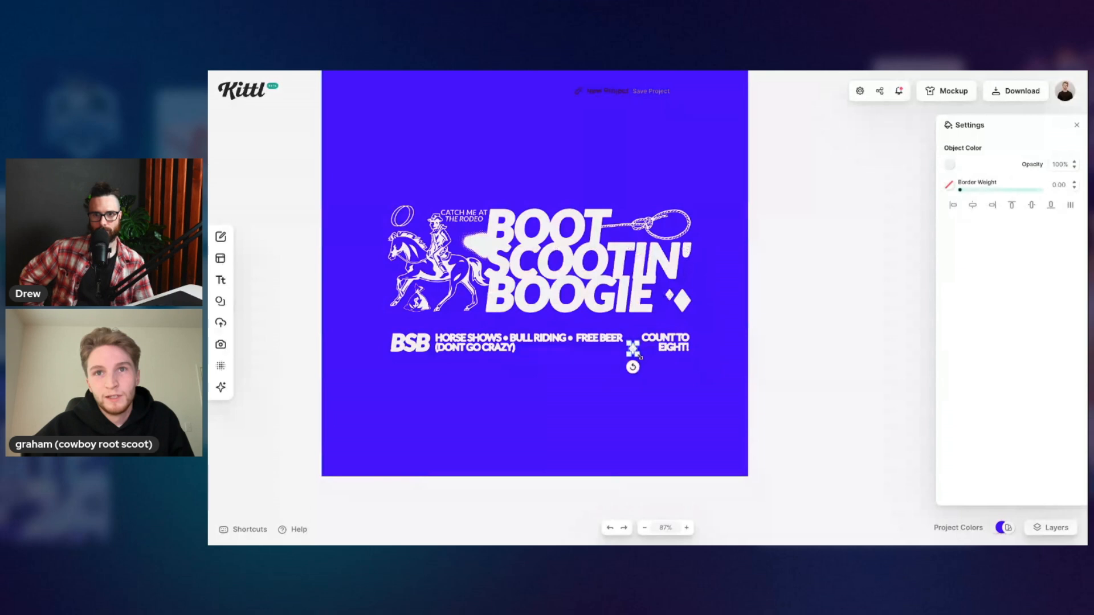
Step: Shrink the copied diamond to the tagline's letter height and center it between FREE BEER and COUNT TO
scroll(636, 350, up, 8)
mouse_move(623, 342)
mouse_down()
mouse_move(624, 308)
mouse_move(623, 342)
mouse_move(613, 342)
mouse_up()
key(Right)
key(Right)
key(Right)
key(Right)
key(Right)
scroll(612, 344, up, 3)
scroll(609, 424, up, 3)
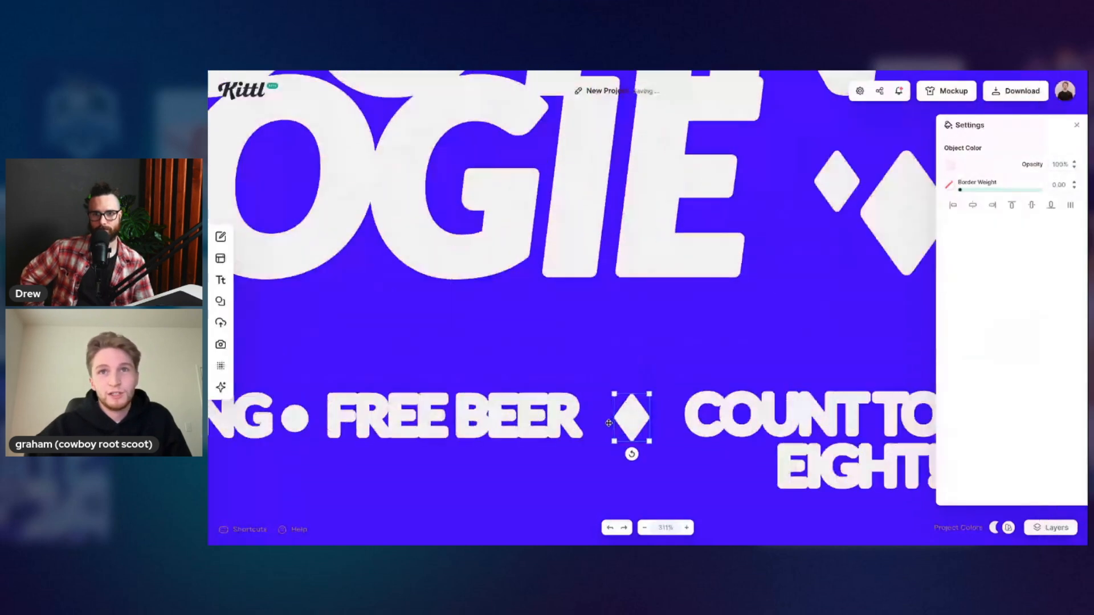
scroll(609, 424, up, 3)
scroll(610, 424, up, 2)
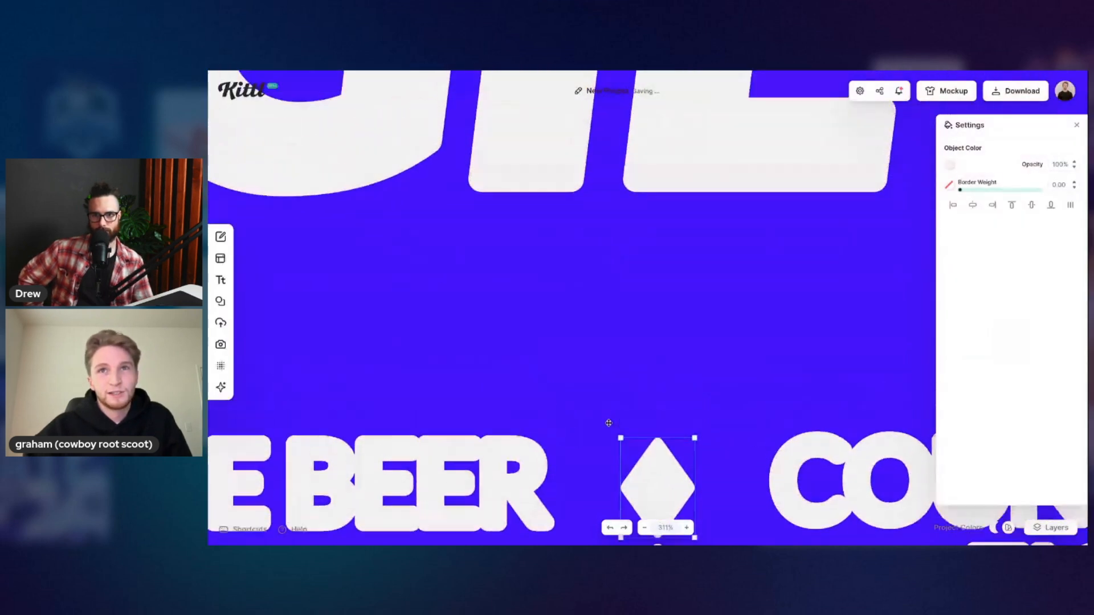
scroll(610, 423, down, 10)
scroll(625, 376, up, 10)
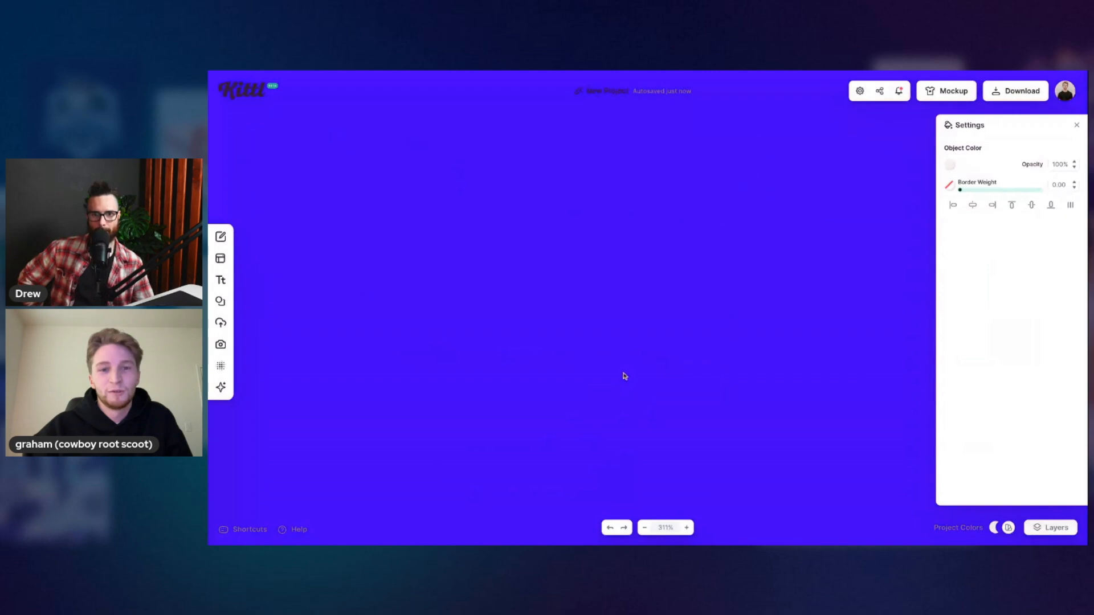
scroll(625, 377, up, 5)
scroll(624, 377, down, 3)
scroll(696, 330, right, 3)
scroll(696, 330, down, 2)
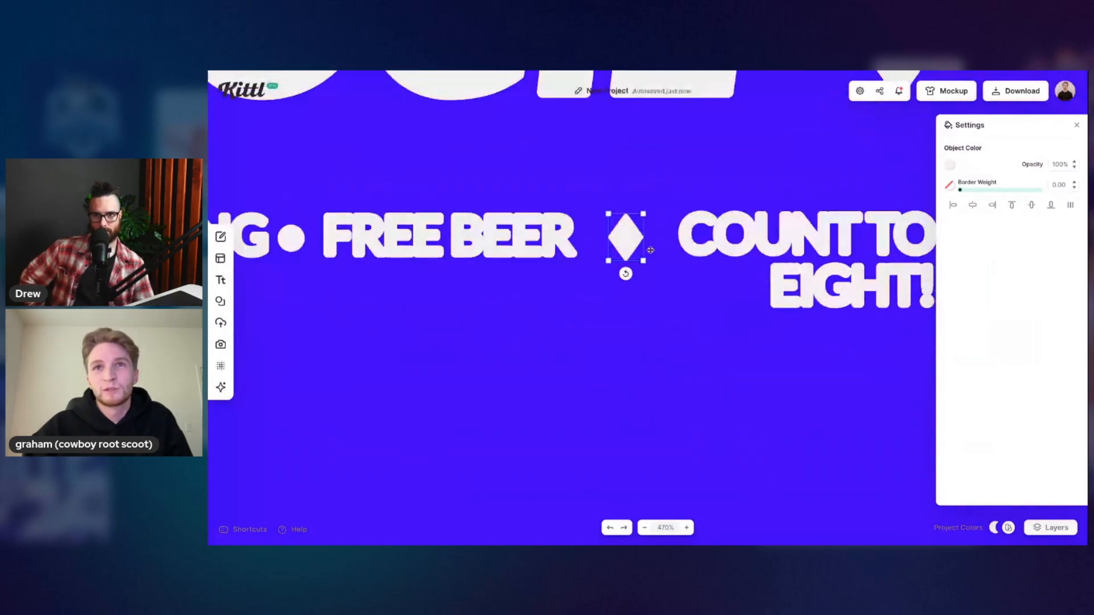
click(652, 337)
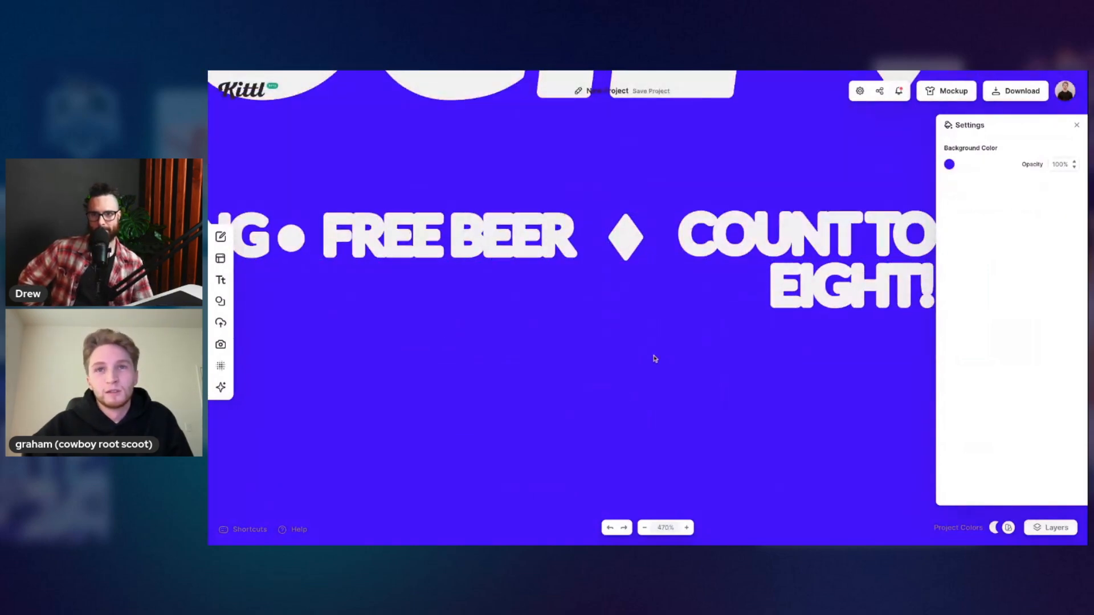
Step: Search the elements for "rectangle" and add a solid rectangle below the tagline as a small, thin bar
scroll(656, 359, down, 10)
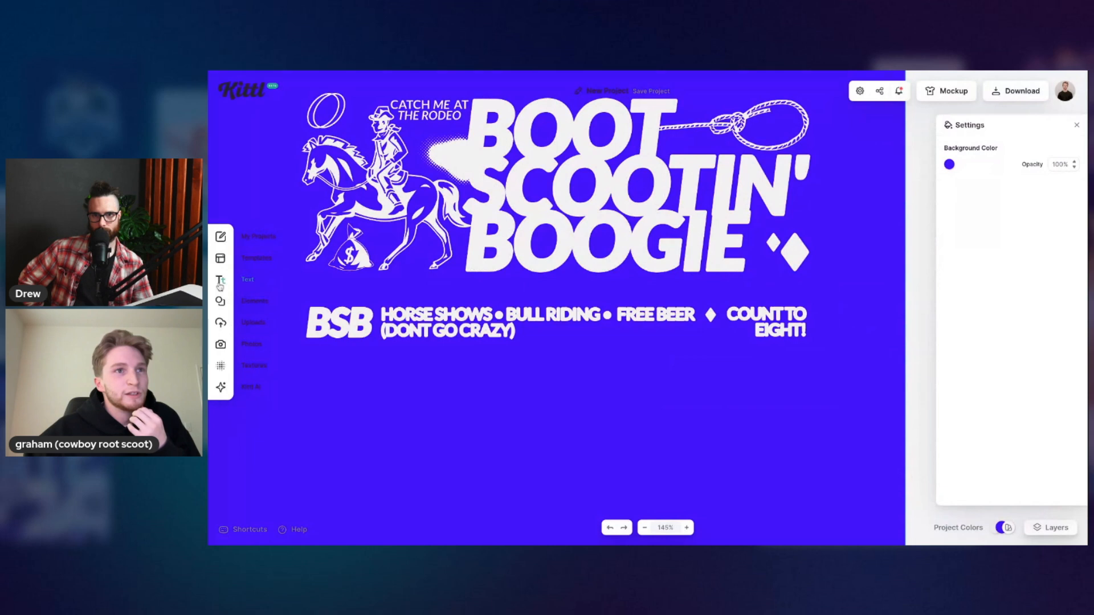
click(220, 303)
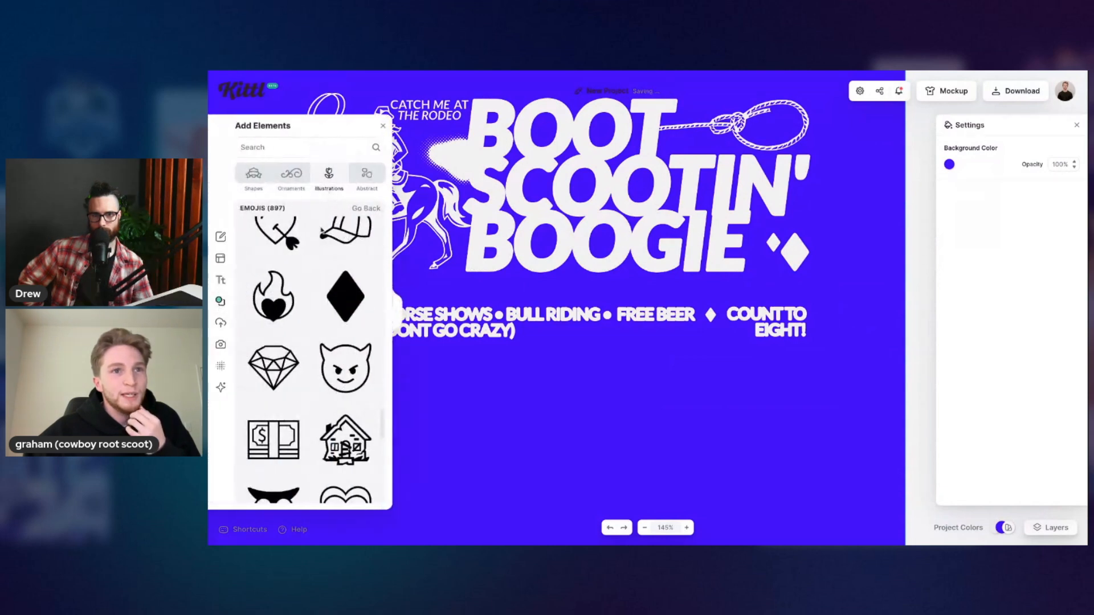
scroll(308, 359, down, 3)
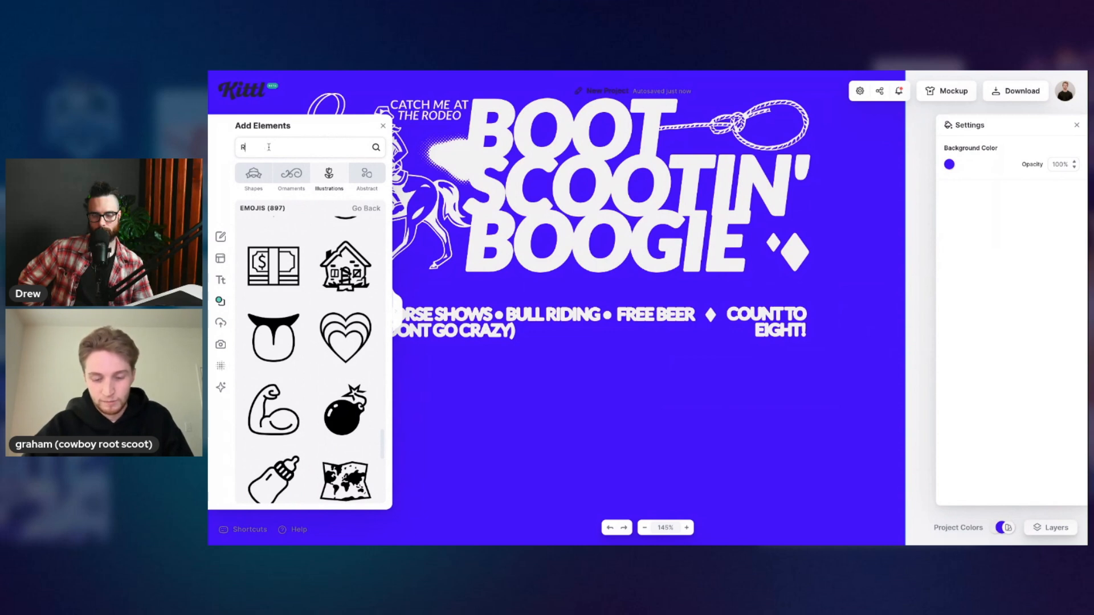
text(RECTAN)
click(262, 174)
drag(282, 319, 550, 385)
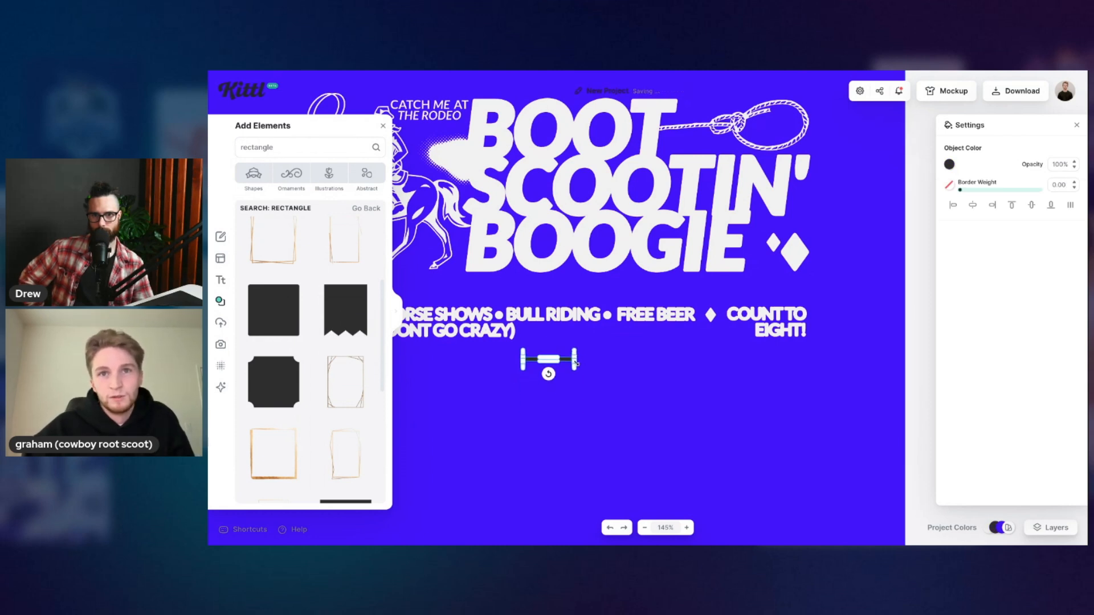
Step: Stretch the rectangle into a long bar and move it up into the gap between (DONT GO CRAZY) and EIGHT!
drag(576, 363, 750, 351)
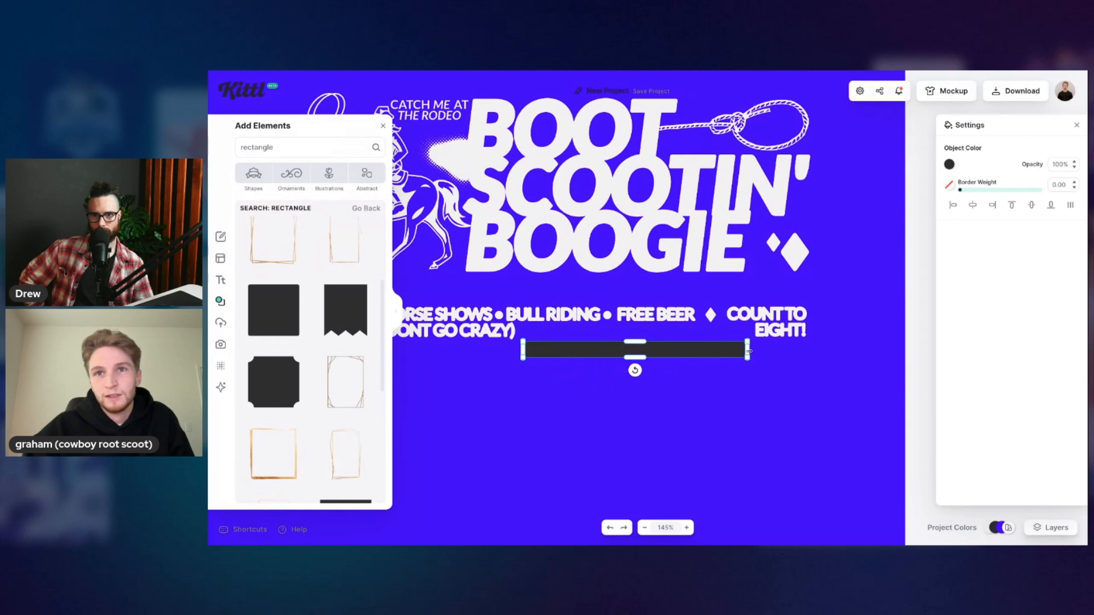
drag(640, 360, 642, 356)
key(Up)
key(Up)
key(Up)
key(Up)
key(Up)
key(Up)
key(Up)
key(Up)
key(Up)
key(Up)
key(Up)
key(Up)
key(Up)
key(Up)
key(Up)
key(Up)
key(Up)
key(Up)
key(Up)
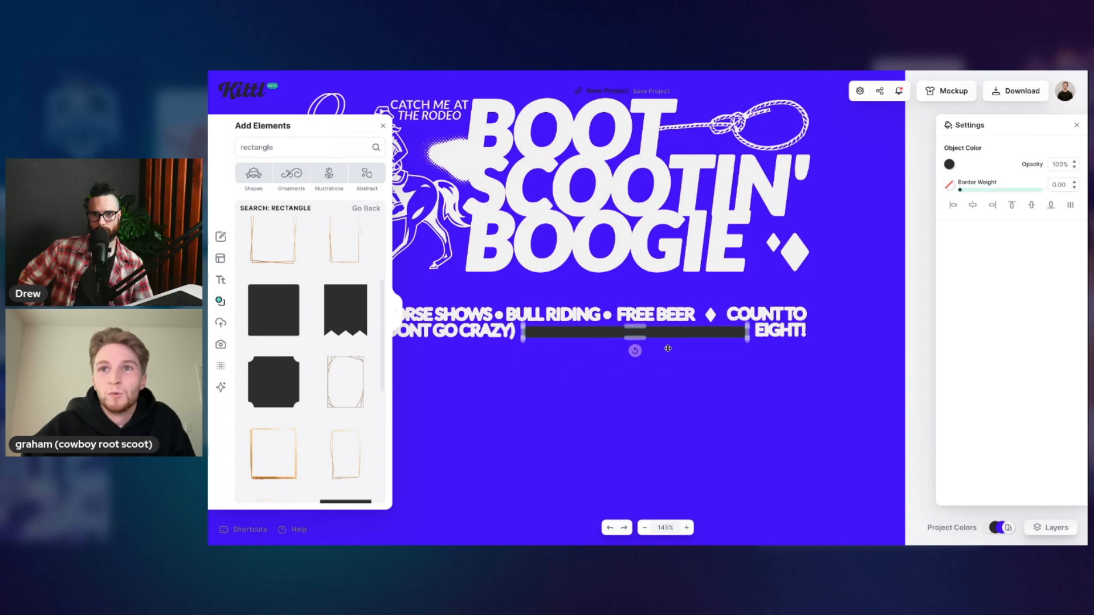
key(Up)
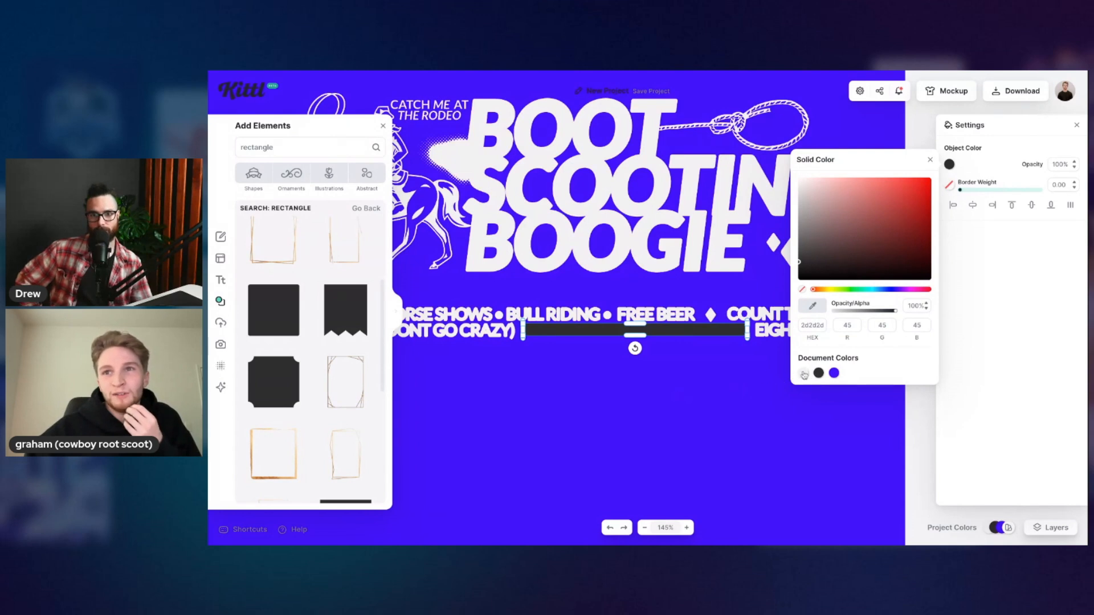
Step: Recolor the long bar between (DONT GO CRAZY) and EIGHT! to the document's off-white and close the element search
click(809, 374)
click(746, 389)
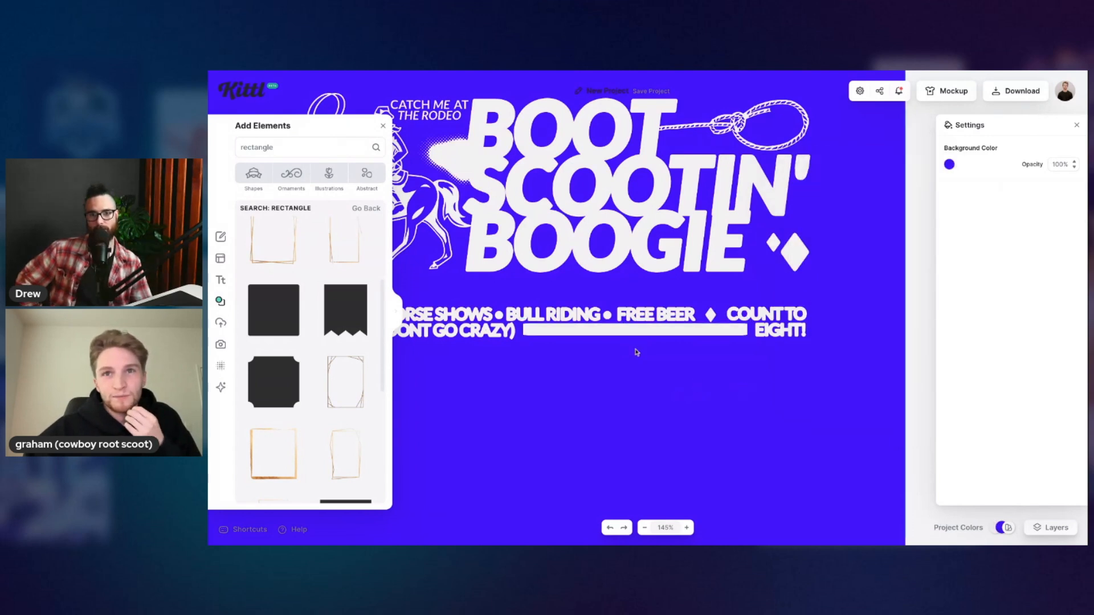
click(631, 330)
click(603, 393)
click(382, 126)
Step: Select the whole lockup, enlarge it to about four fifths of the artboard's width and center it horizontally
key(shift+1)
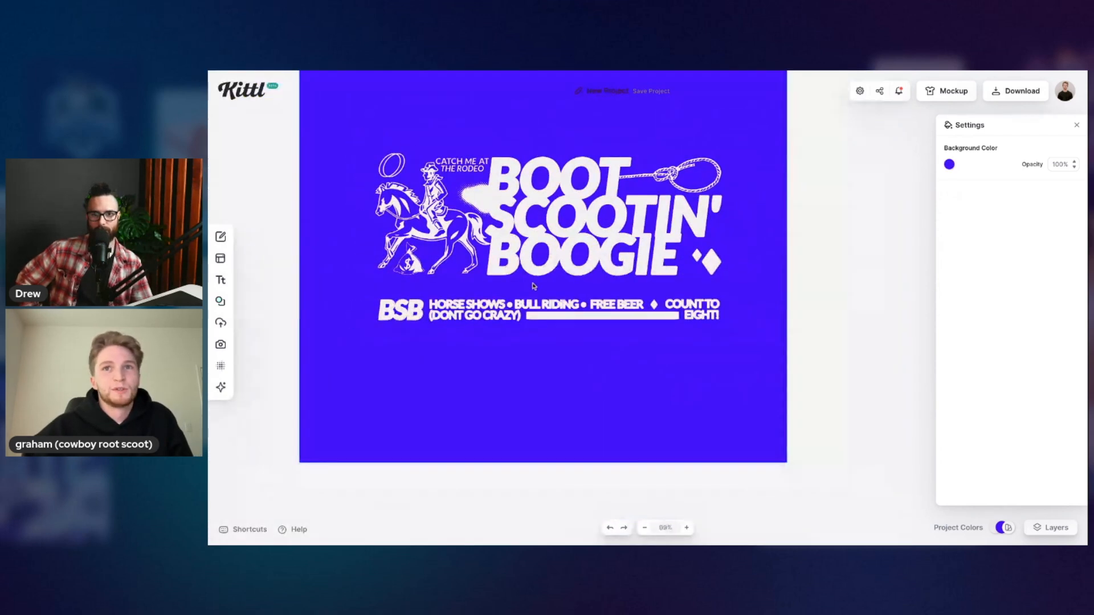
scroll(534, 286, up, 2)
scroll(593, 365, down, 1)
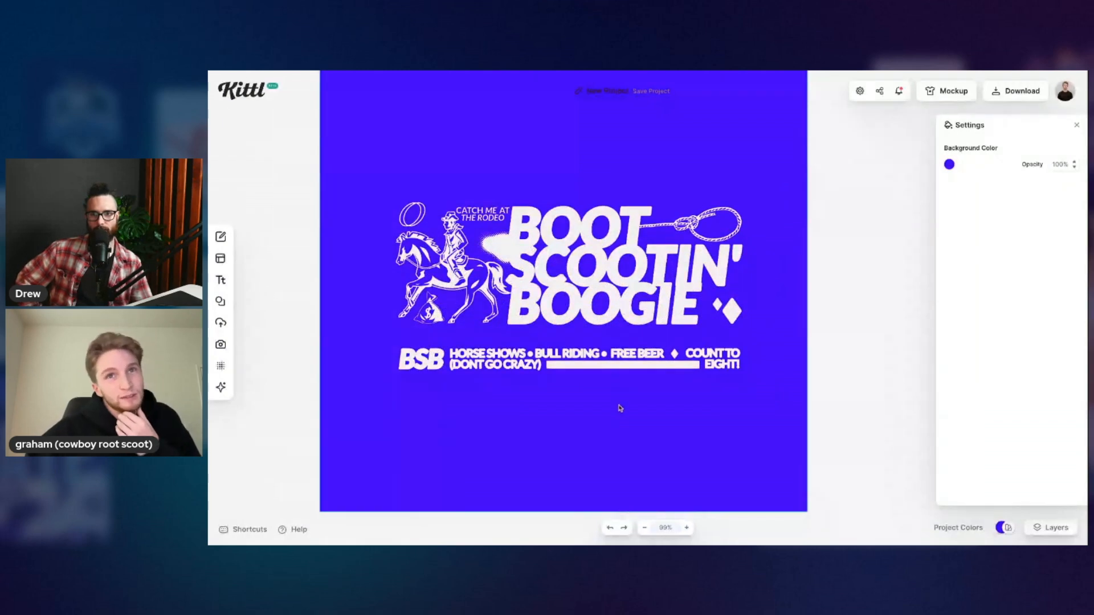
scroll(620, 409, down, 2)
click(386, 174)
click(350, 146)
drag(343, 143, 723, 365)
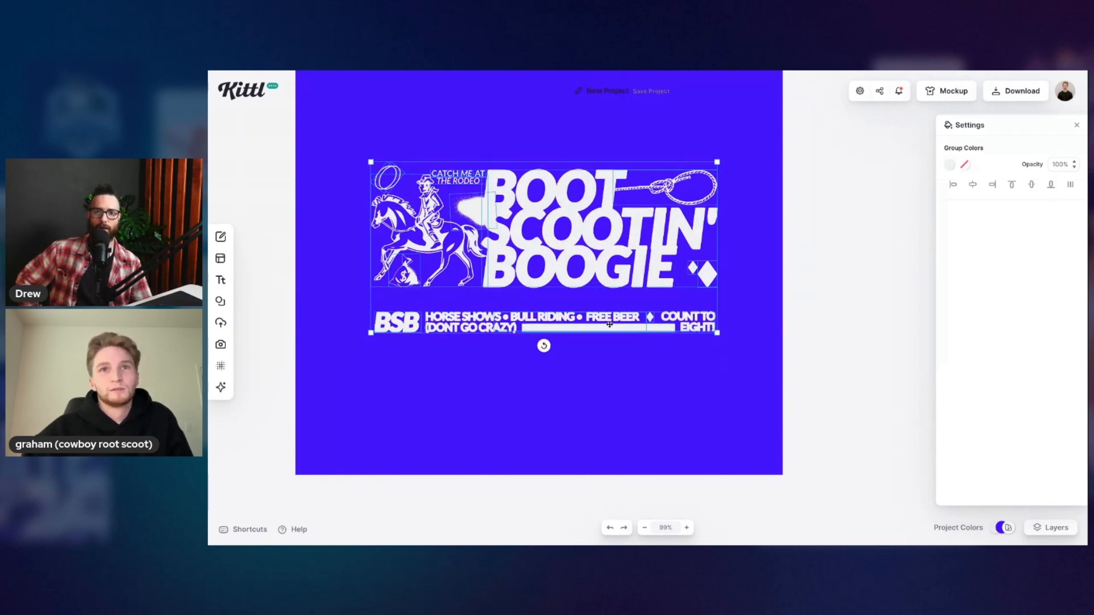
scroll(609, 324, down, 4)
drag(582, 296, 582, 296)
drag(683, 291, 719, 305)
drag(648, 261, 629, 249)
click(627, 328)
Step: Copy the BSB text from the tagline row to the space below and enlarge it to font size 293
click(456, 287)
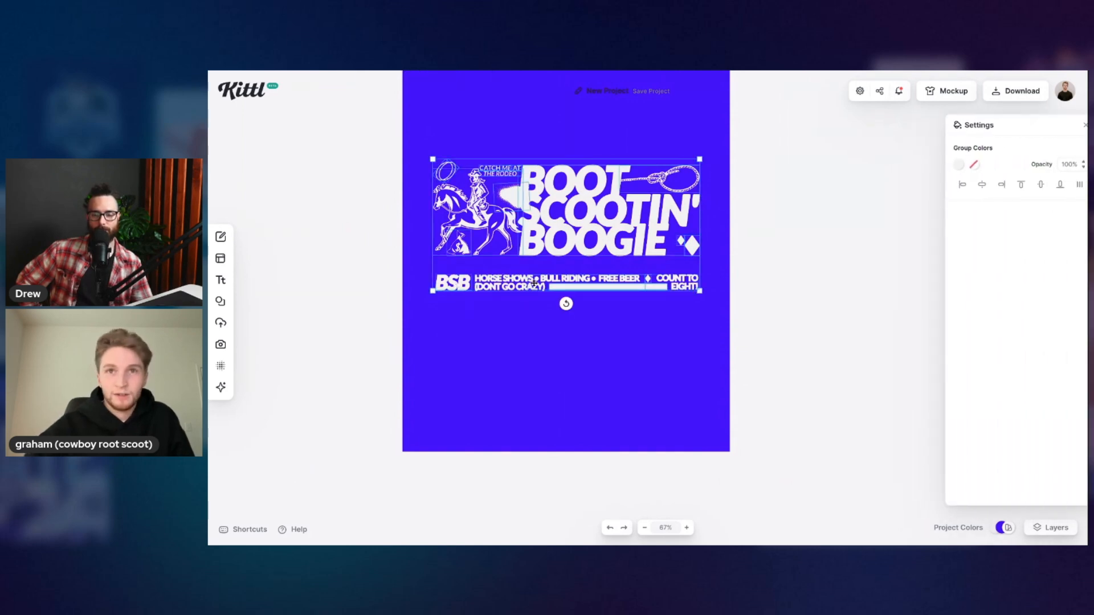
click(461, 292)
drag(462, 292, 539, 344)
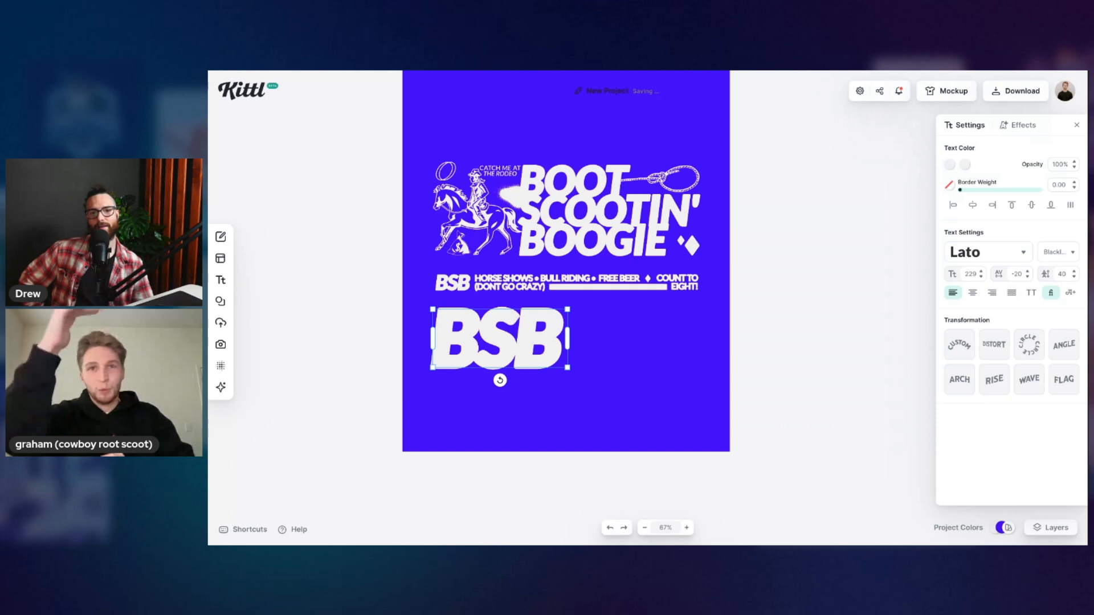
mouse_move(539, 357)
mouse_down()
mouse_move(608, 383)
mouse_move(556, 363)
mouse_up()
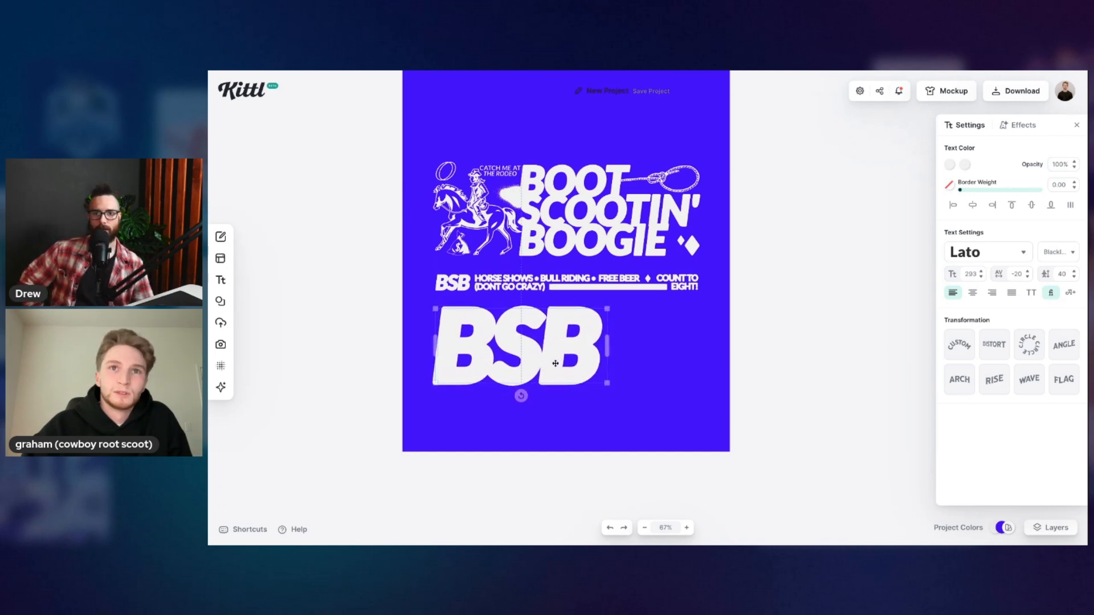
click(656, 356)
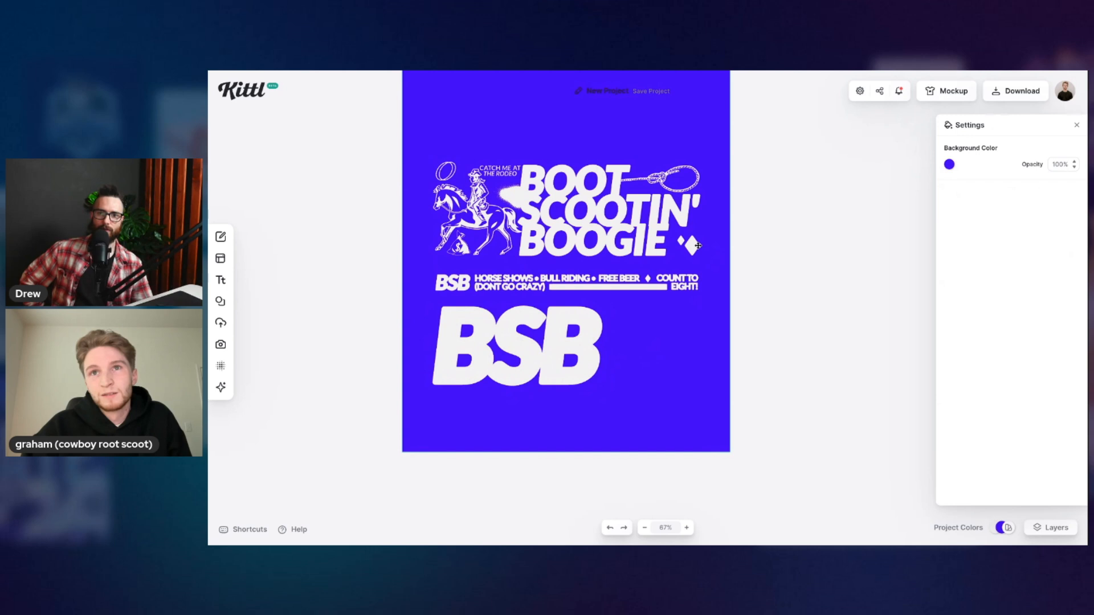
Step: Copy the diamond pair beside BOOGIE down to the lower right of the large BSB
click(697, 246)
drag(695, 247, 623, 375)
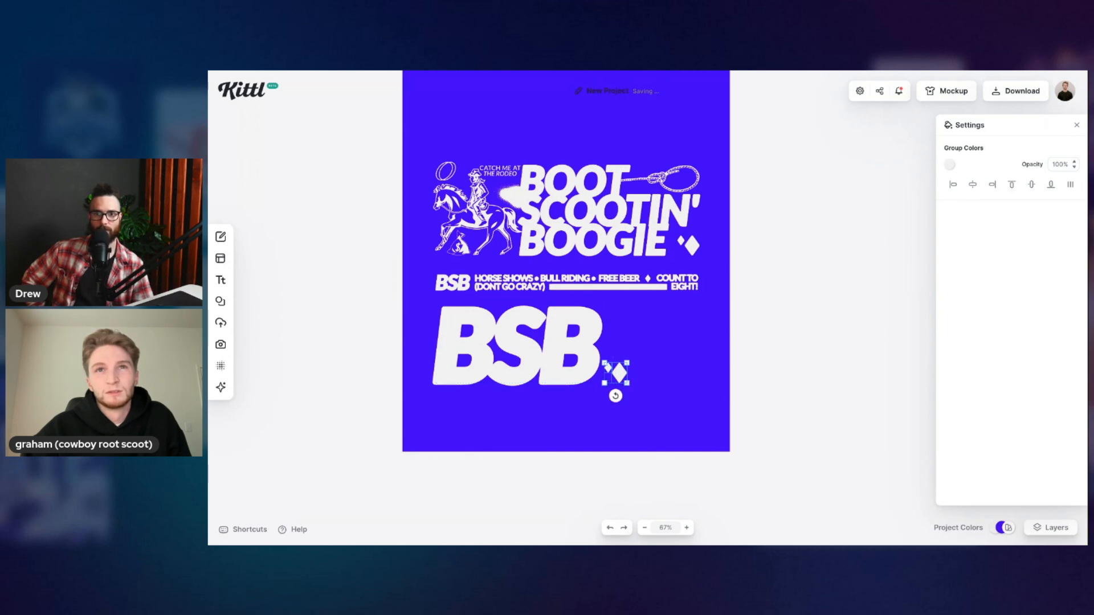
click(645, 337)
Step: Move the CATCH ME AT THE RODEO text slightly left, away from the B of BOOT
scroll(644, 337, right, 1)
click(476, 183)
scroll(476, 182, up, 10)
drag(536, 192, 486, 178)
scroll(541, 268, down, 5)
click(584, 270)
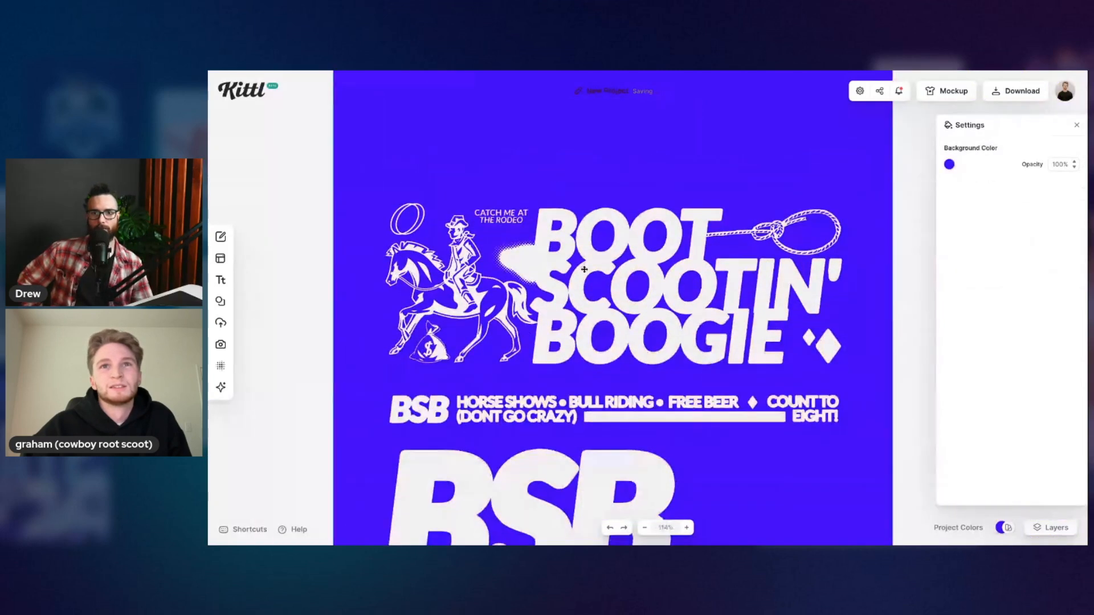
Step: Ungroup the CATCH ME AT THE RODEO text and shift THE RODEO left to align under the start of CATCH
scroll(585, 270, down, 1)
scroll(547, 259, down, 1)
scroll(548, 259, right, 1)
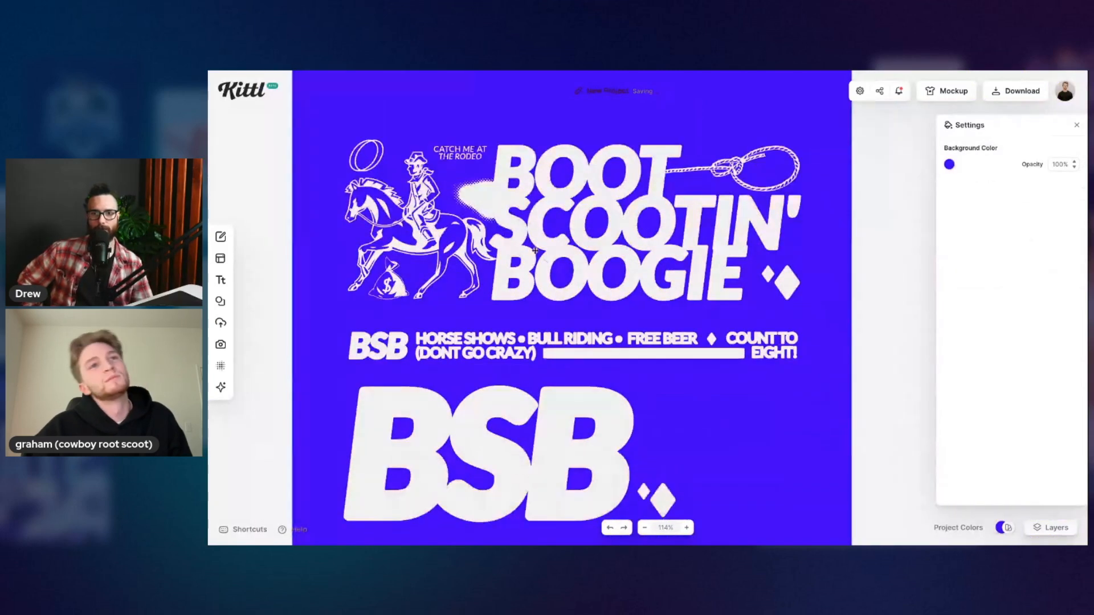
click(452, 155)
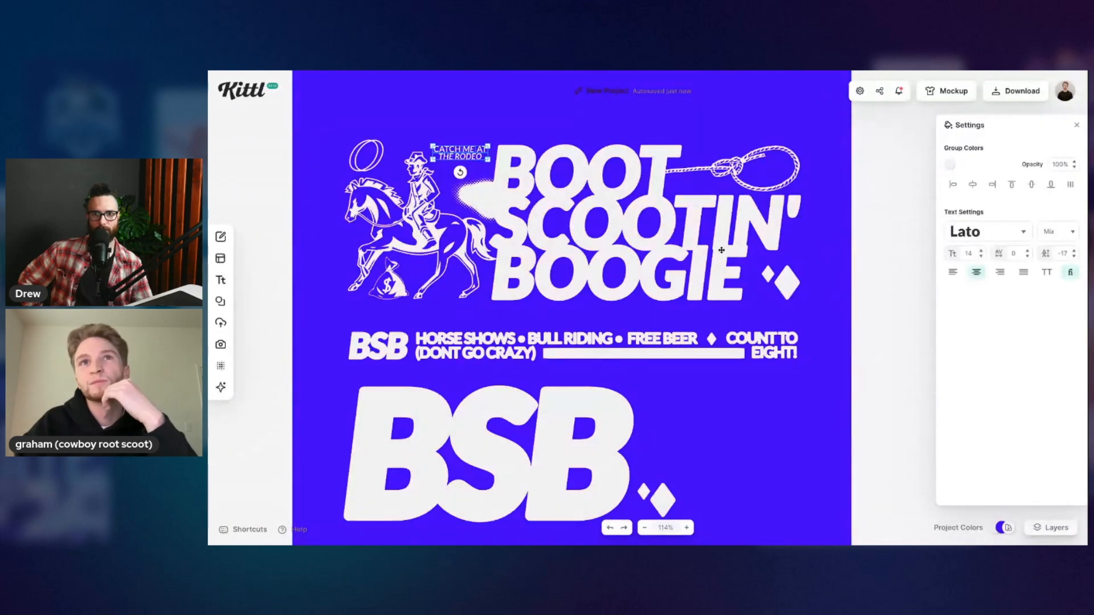
key(ctrl+shift+g)
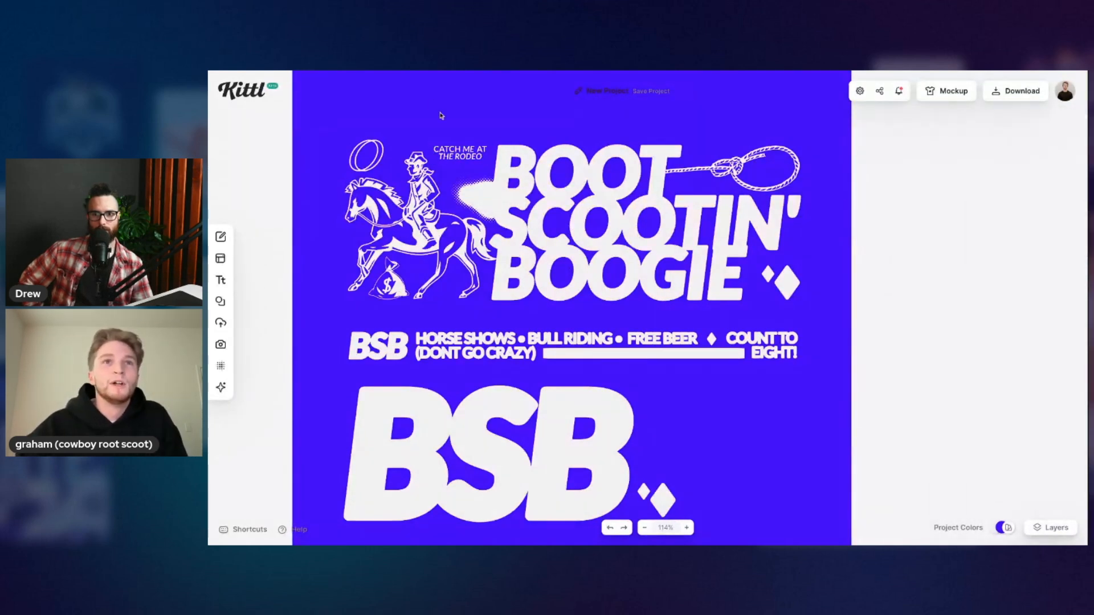
scroll(445, 178, up, 5)
scroll(445, 179, up, 3)
drag(498, 252, 482, 251)
key(Right)
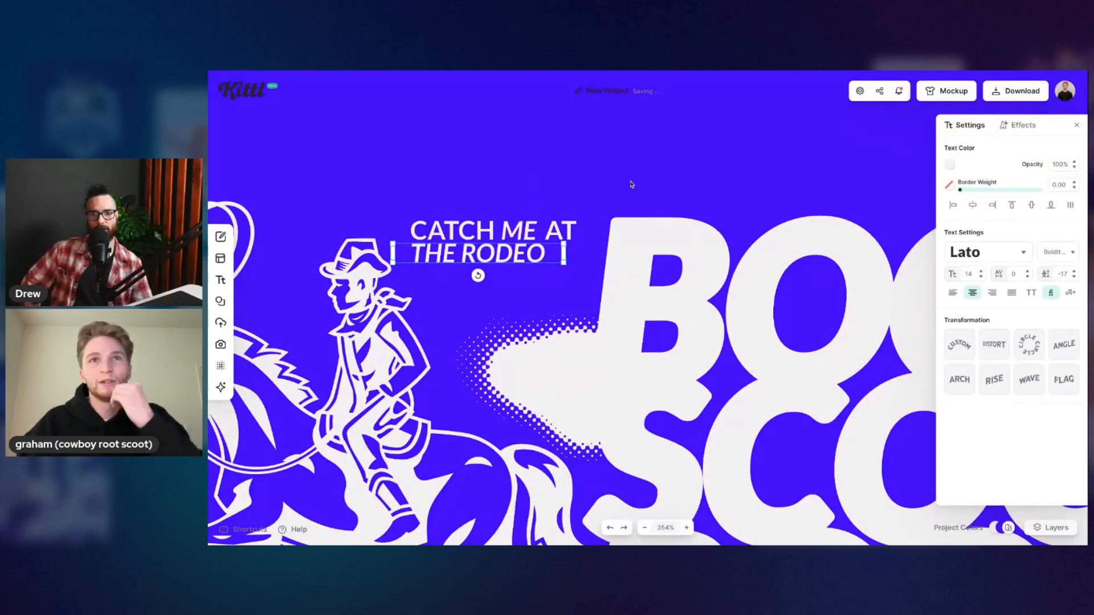
Step: Thicken THE RODEO with an off-white (f1f1f1) block shadow, offset 0 and outline width 2
click(1020, 125)
click(1029, 172)
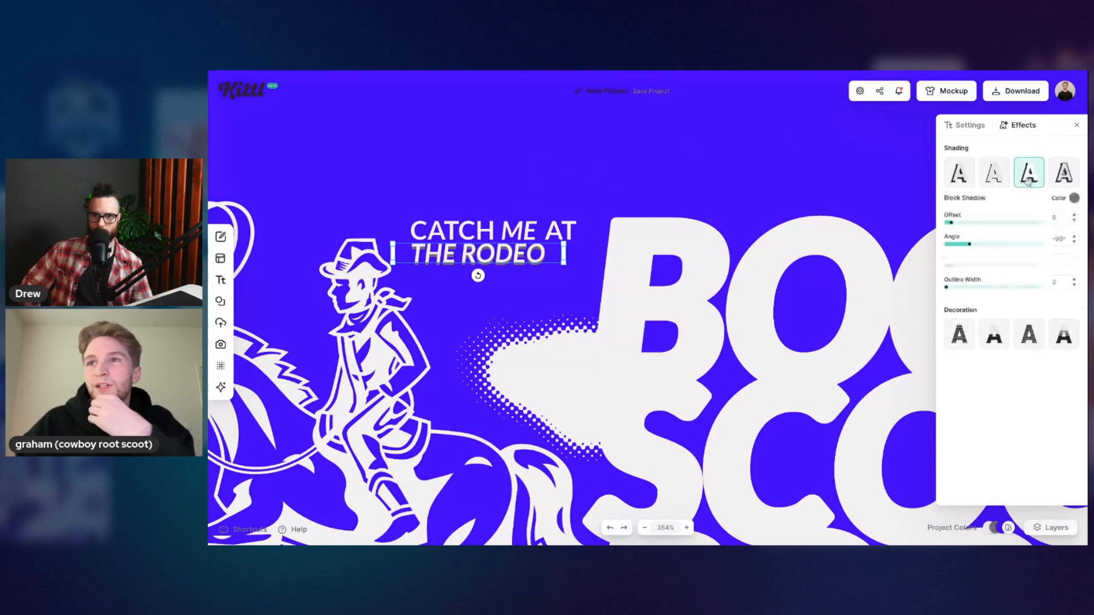
click(1074, 199)
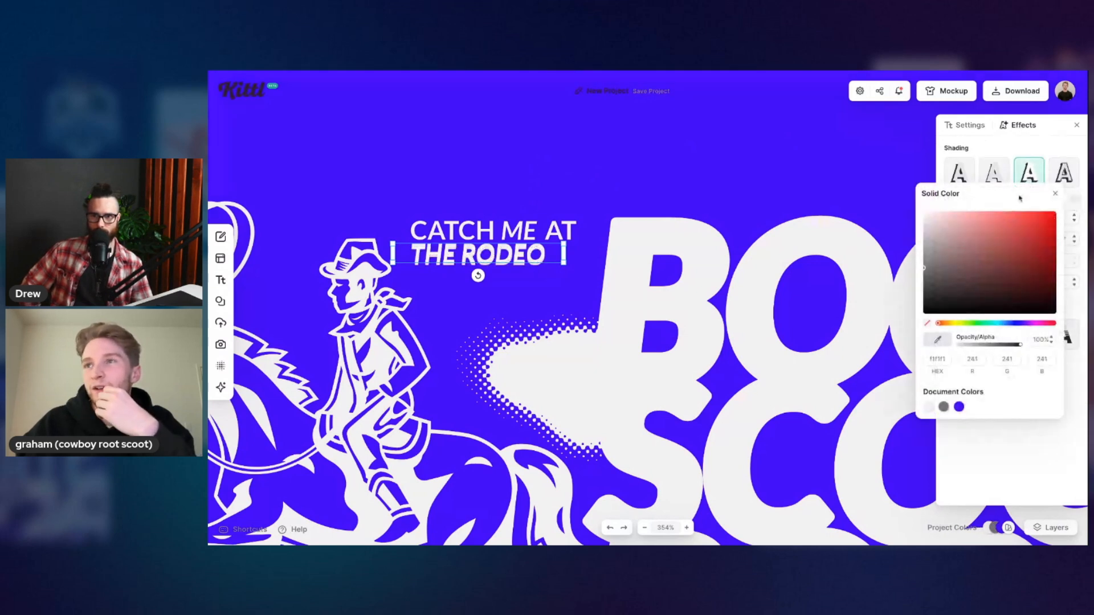
click(1055, 195)
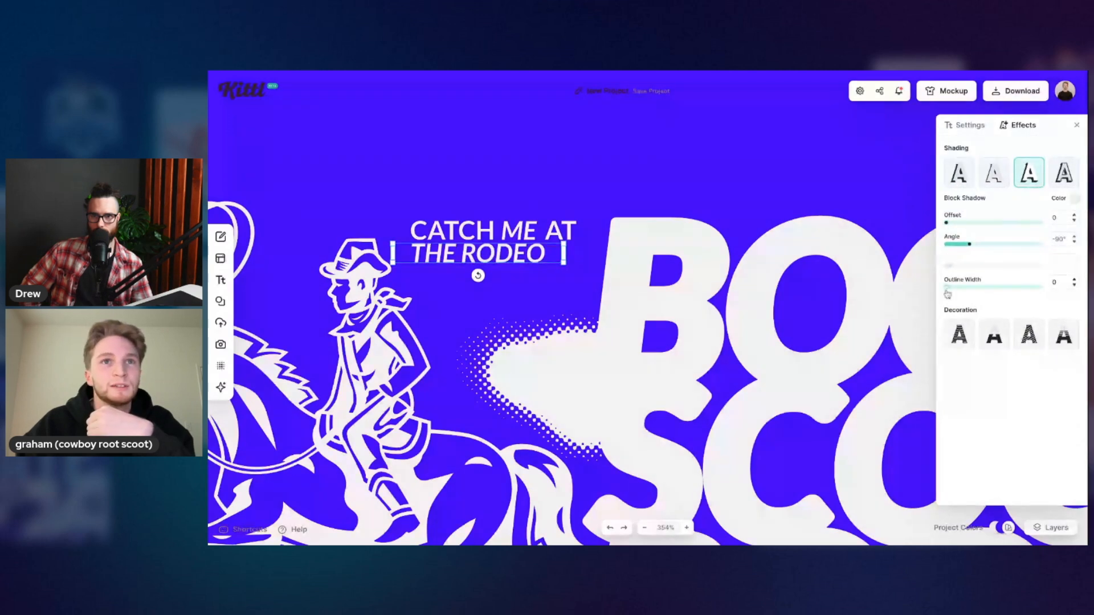
click(946, 287)
click(1074, 280)
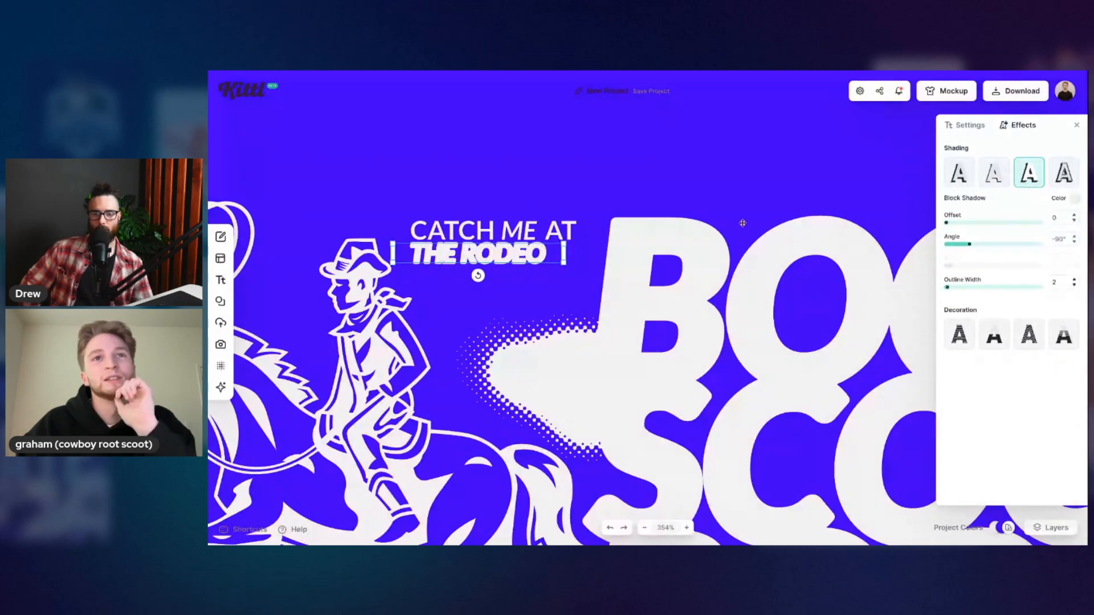
Step: Give the CATCH AT text an off-white block shadow with offset 0 and outline width 2
click(481, 231)
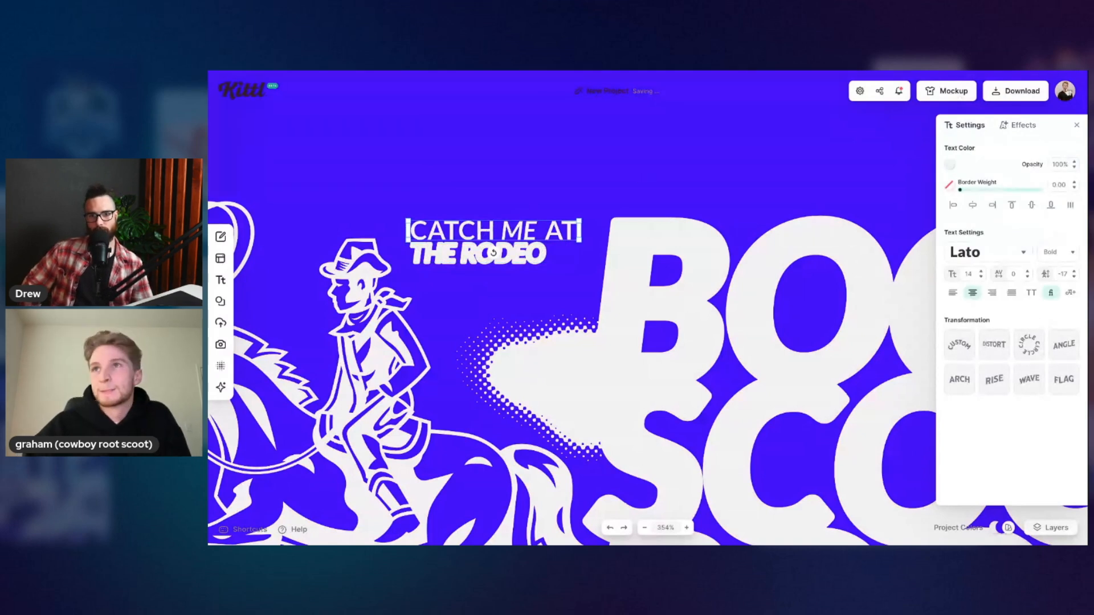
click(1017, 124)
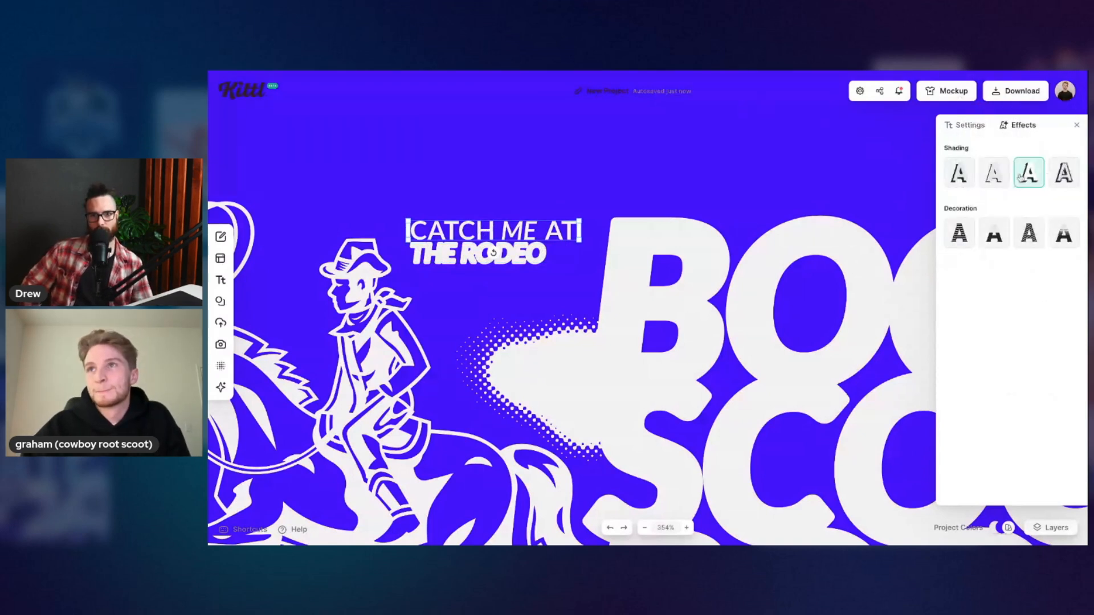
click(1029, 174)
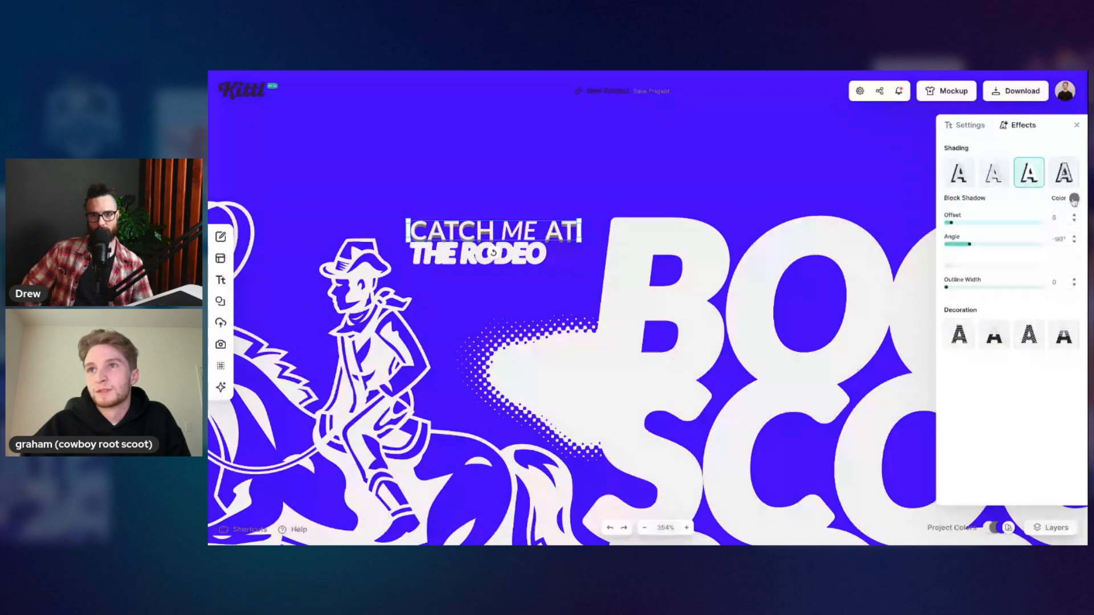
click(1074, 199)
click(1054, 194)
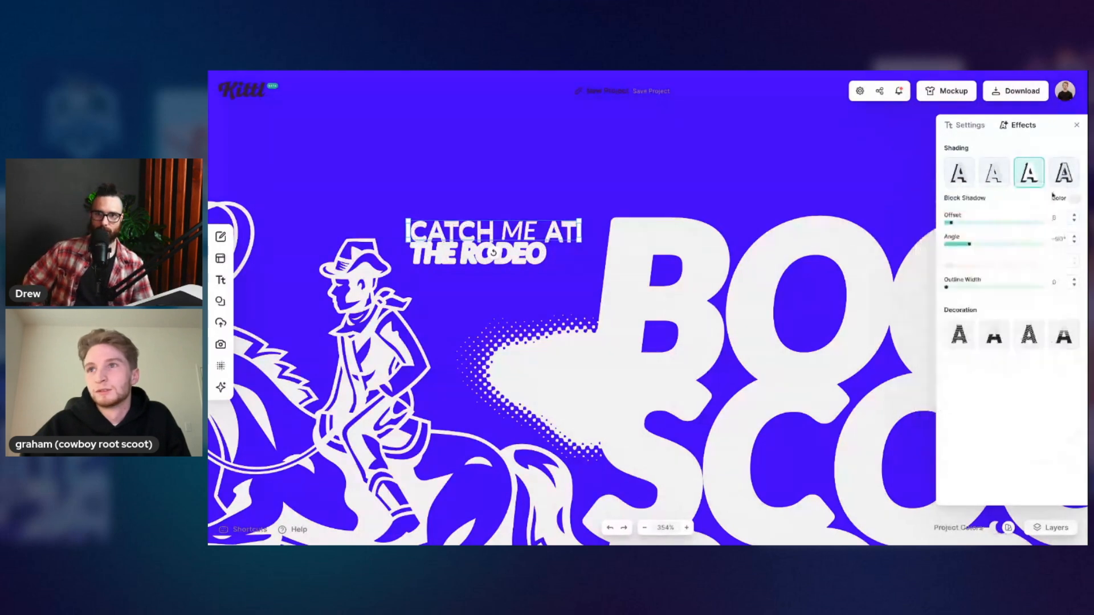
drag(950, 226, 945, 224)
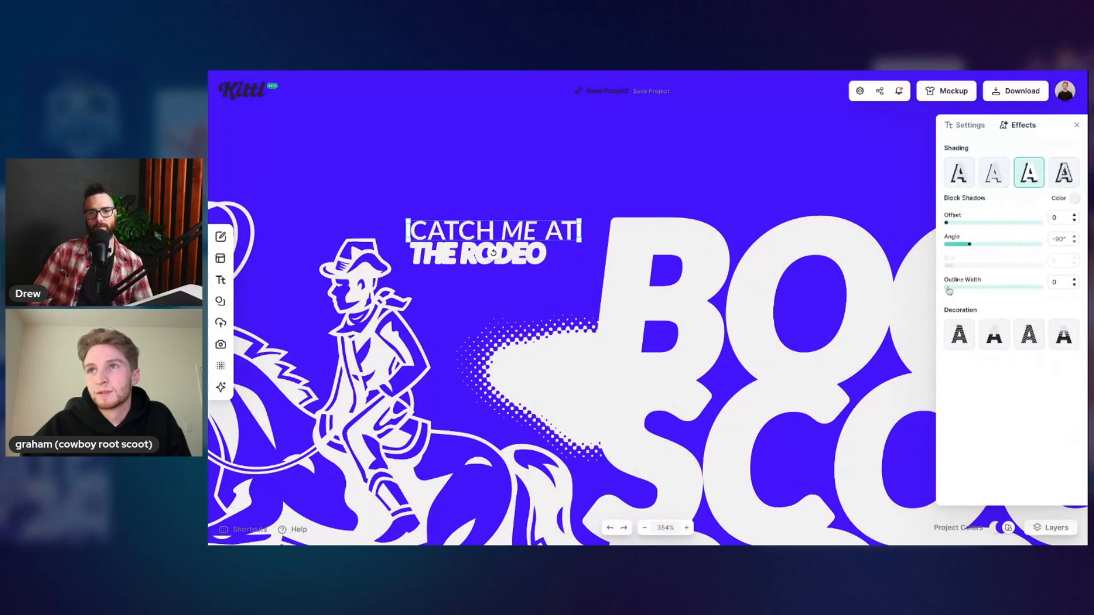
click(949, 288)
drag(949, 290, 948, 290)
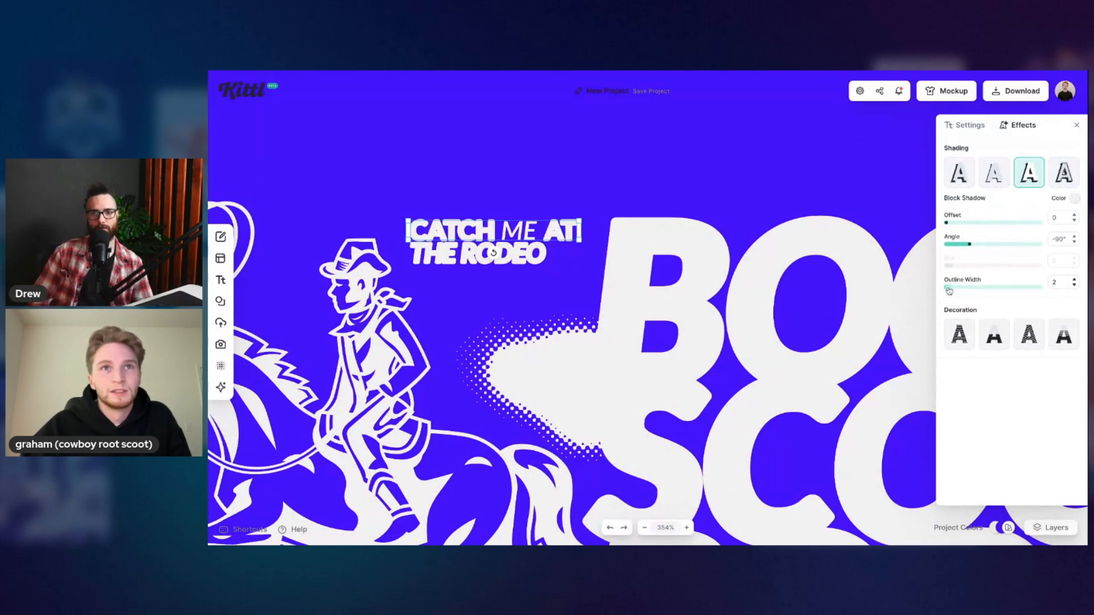
Step: Thicken the word ME with an off-white (f1f1f1) block shadow outline matching the neighbouring words
double_click(520, 226)
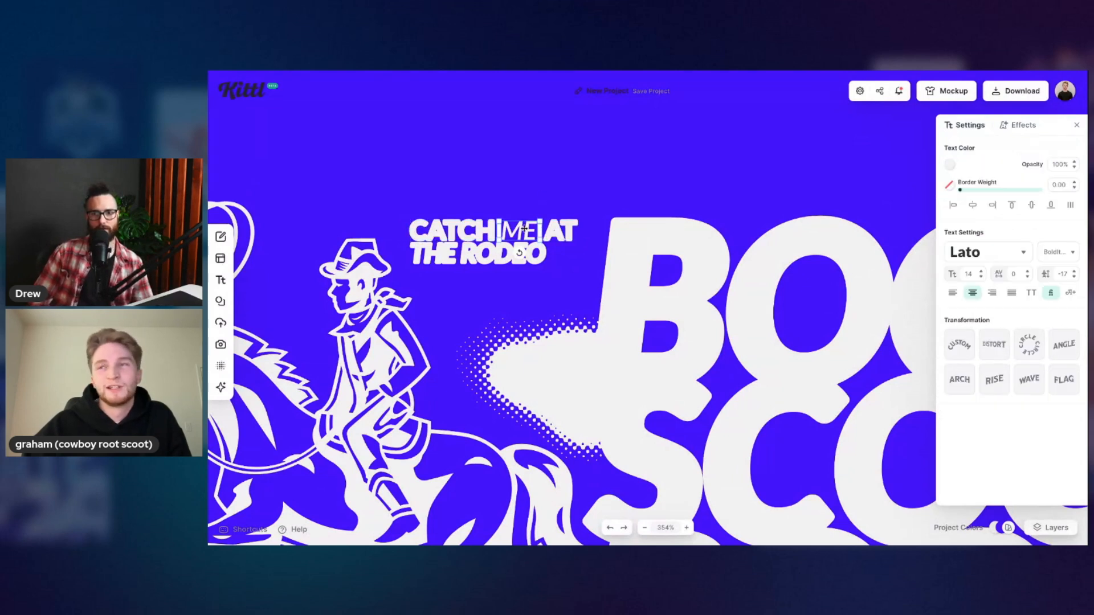
click(1021, 129)
click(1022, 183)
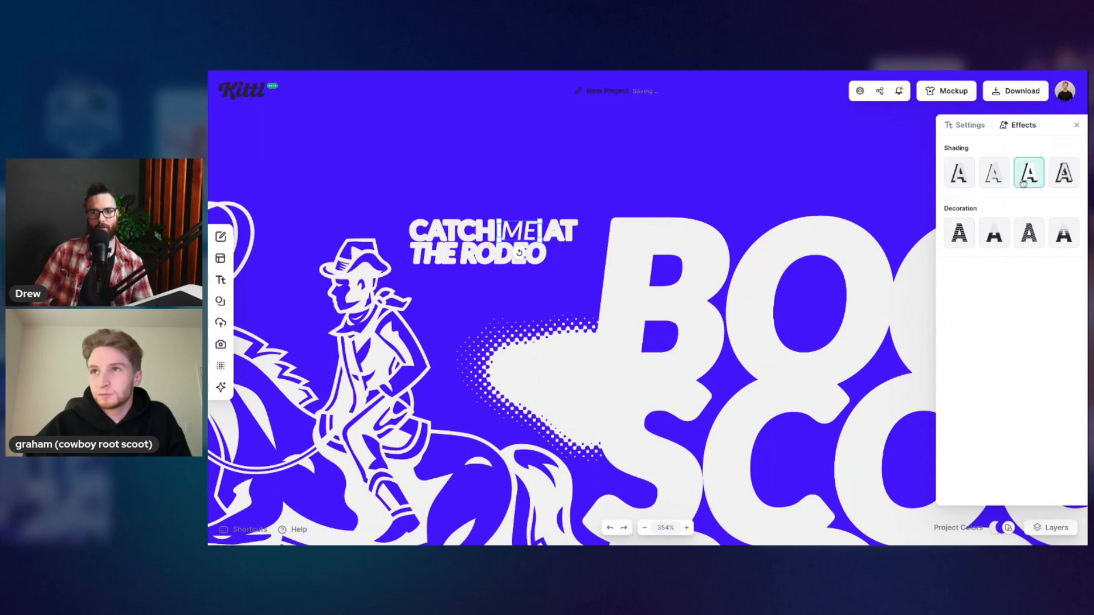
click(1073, 200)
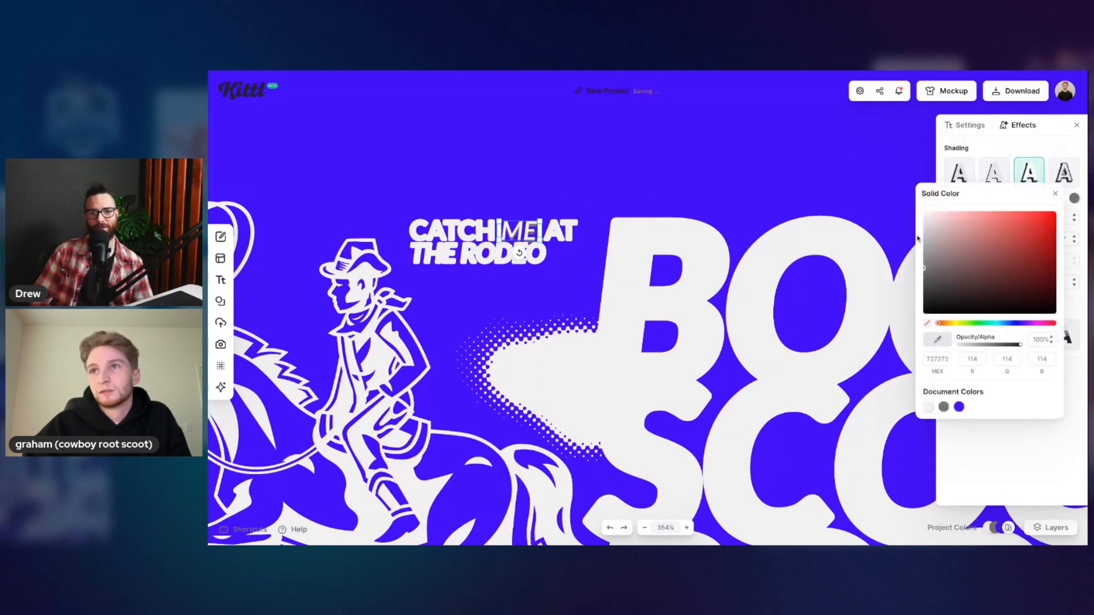
click(1055, 195)
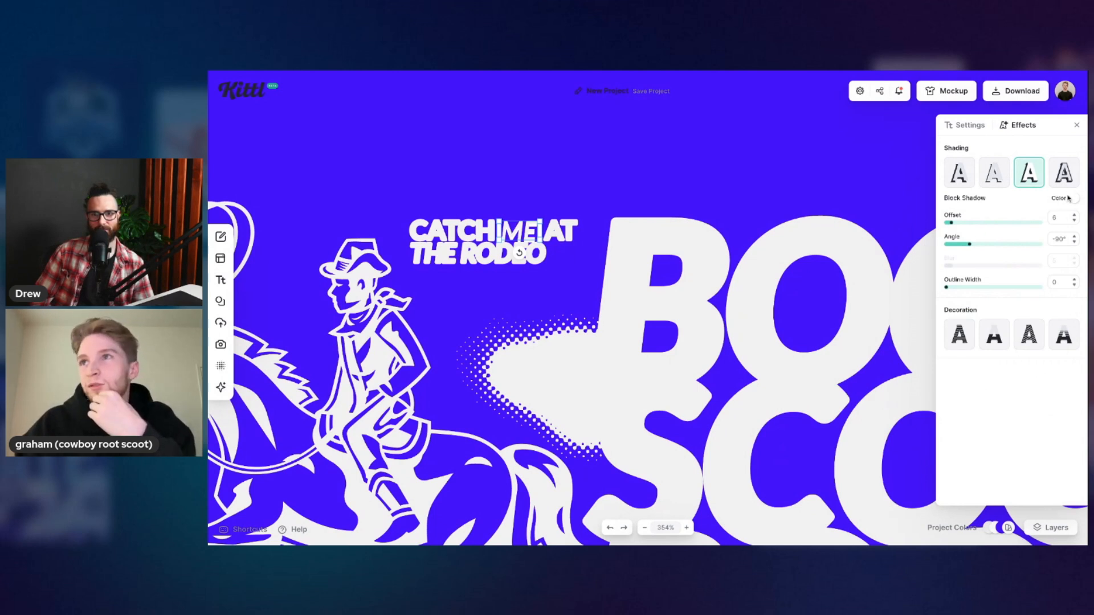
click(1073, 200)
click(932, 407)
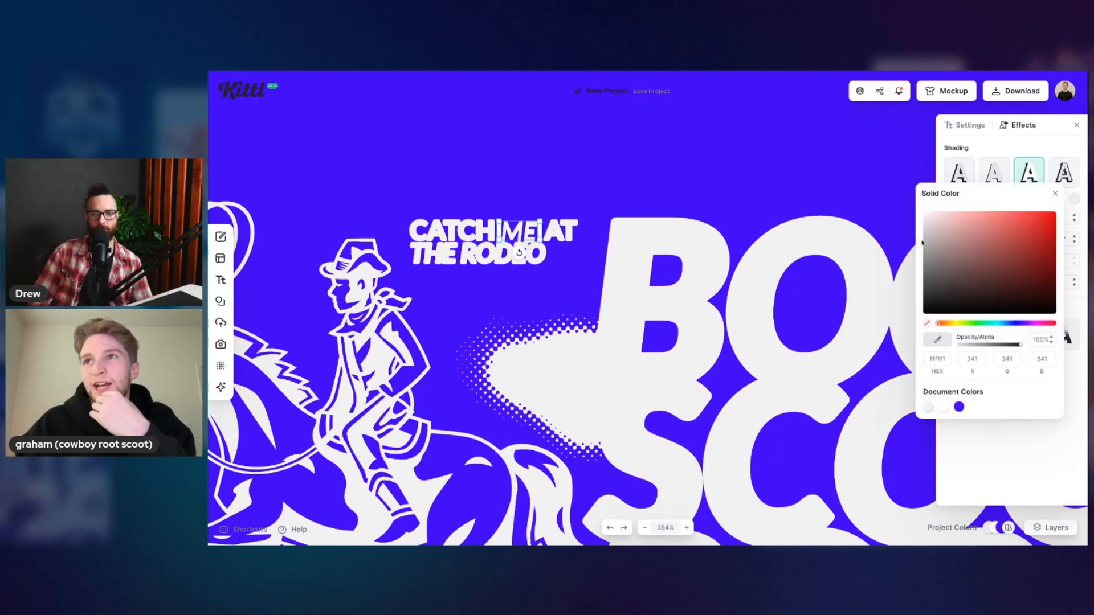
click(1056, 194)
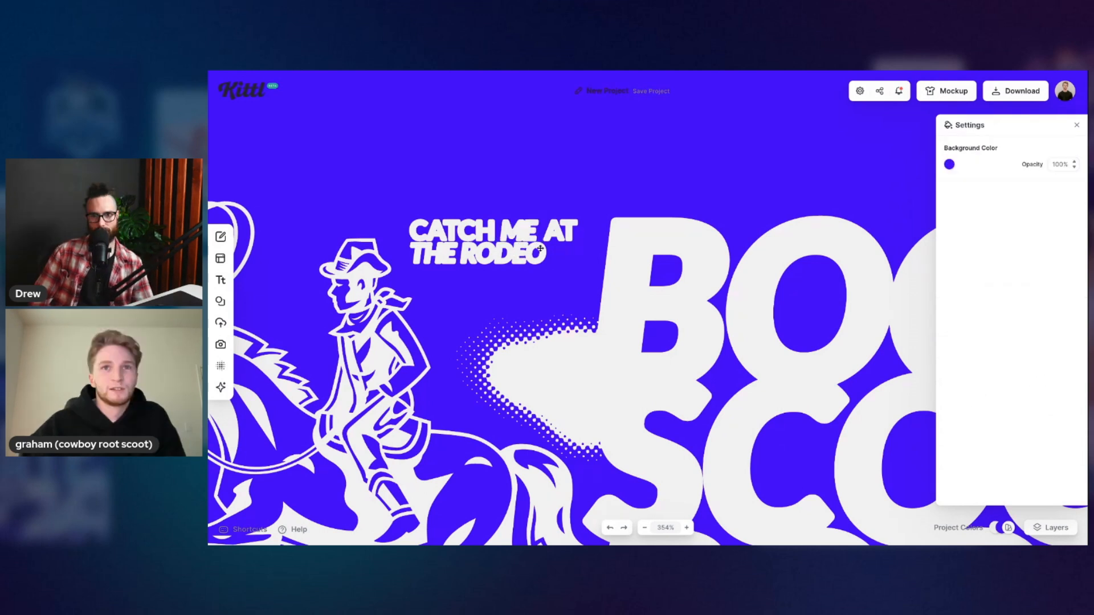
Step: Add an off-white (f1f1f1) border of weight 2.00 to the cowboy-on-horse illustration
scroll(539, 245, down, 10)
scroll(541, 246, up, 5)
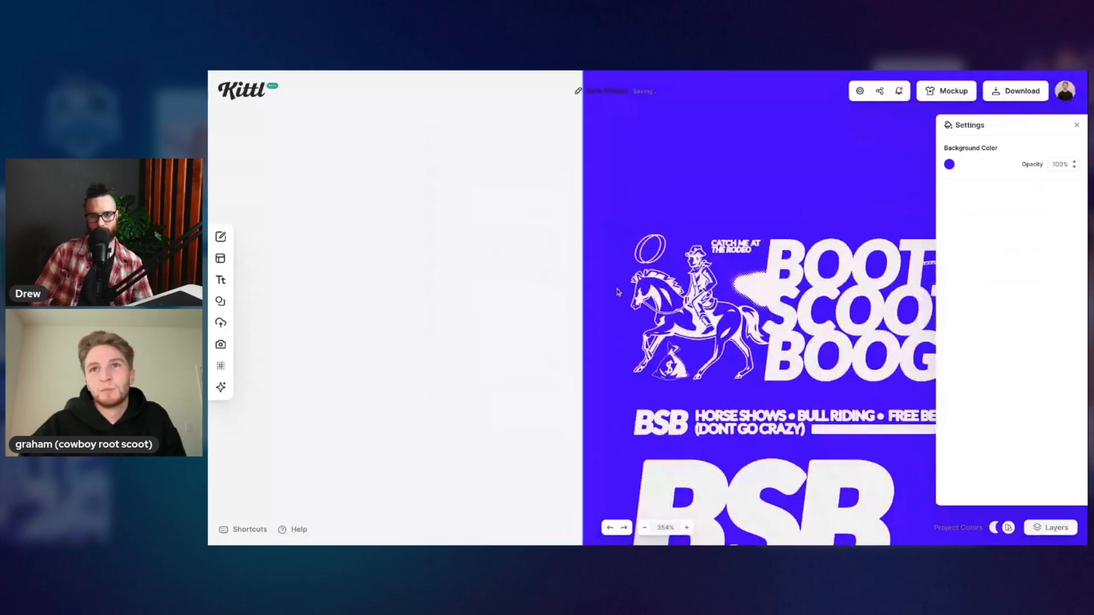
scroll(617, 292, down, 5)
scroll(619, 291, left, 1)
scroll(620, 290, right, 1)
scroll(622, 290, down, 1)
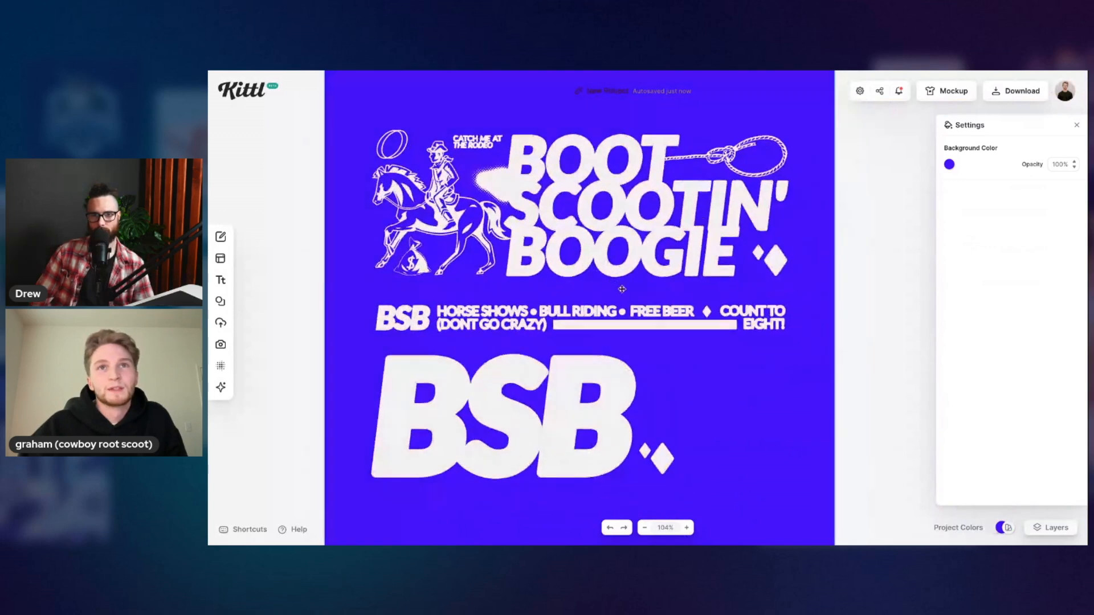
scroll(620, 296, down, 1)
scroll(621, 296, right, 1)
scroll(608, 335, left, 1)
scroll(607, 335, up, 2)
click(421, 215)
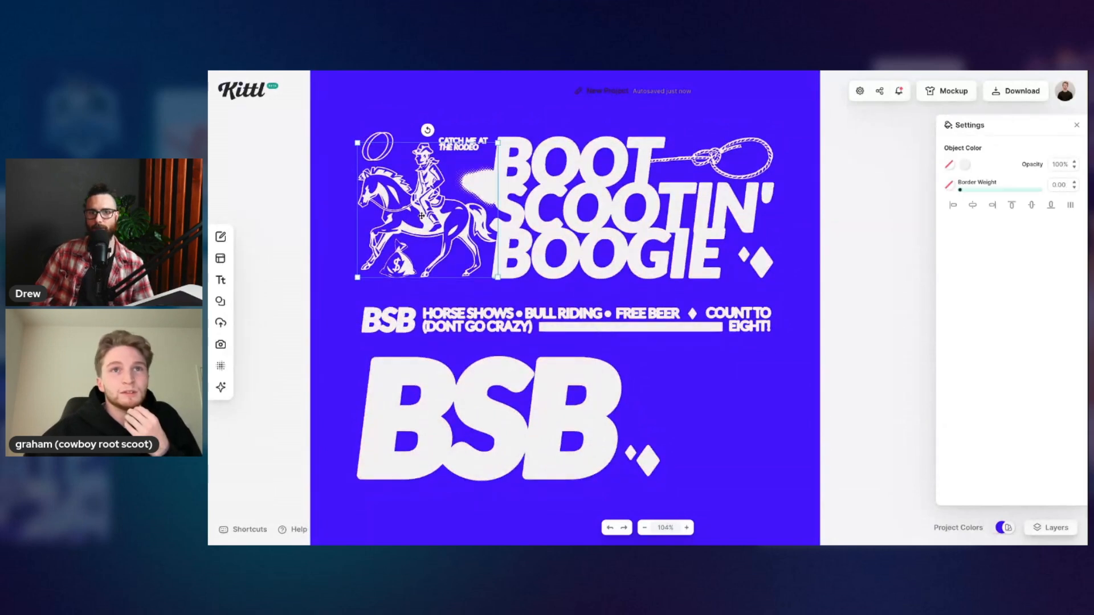
click(950, 186)
click(803, 395)
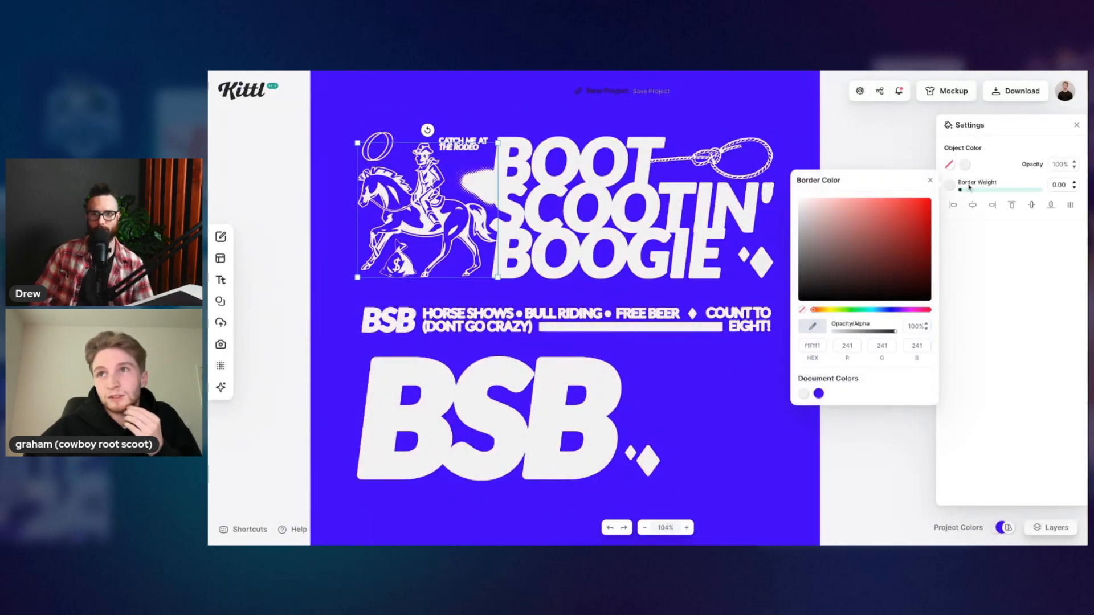
click(963, 192)
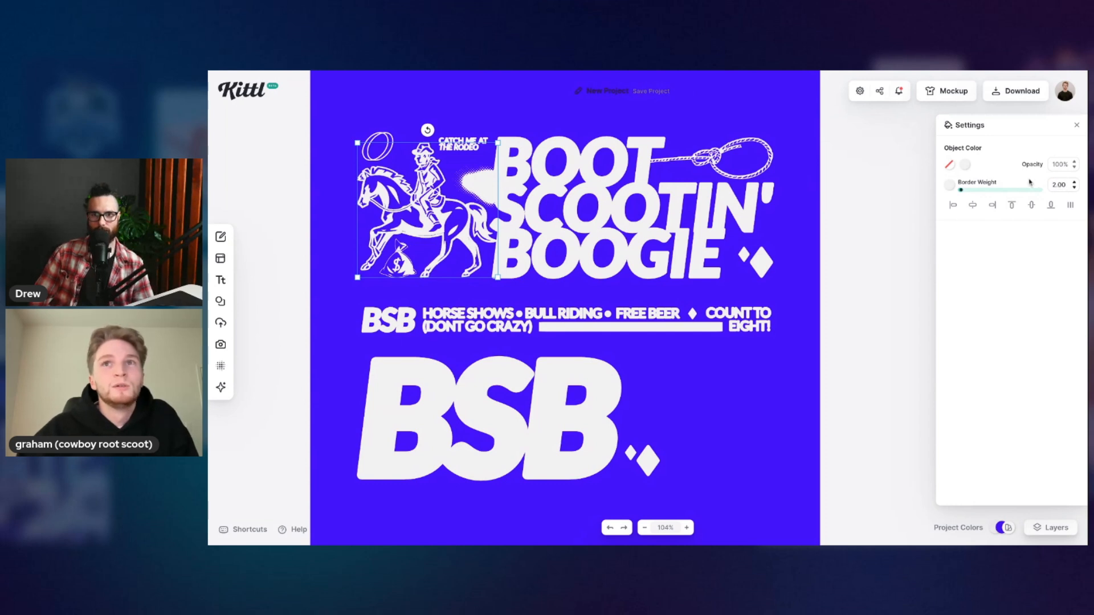
Step: Add an off-white (f1f1f1) border of weight 4.00 to the rope illustration beside BOOT
click(747, 171)
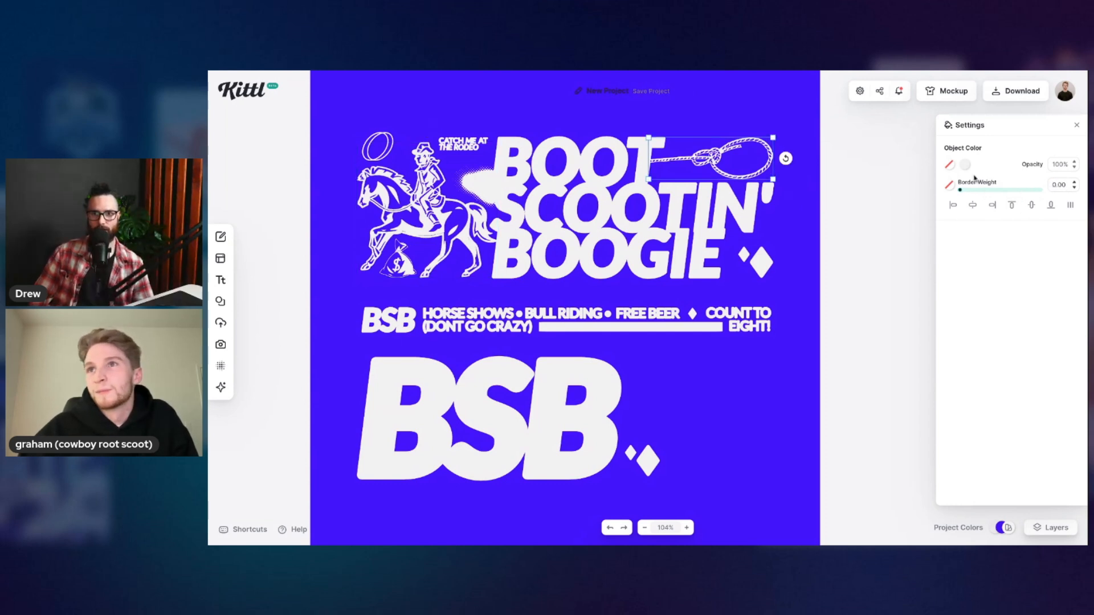
click(949, 185)
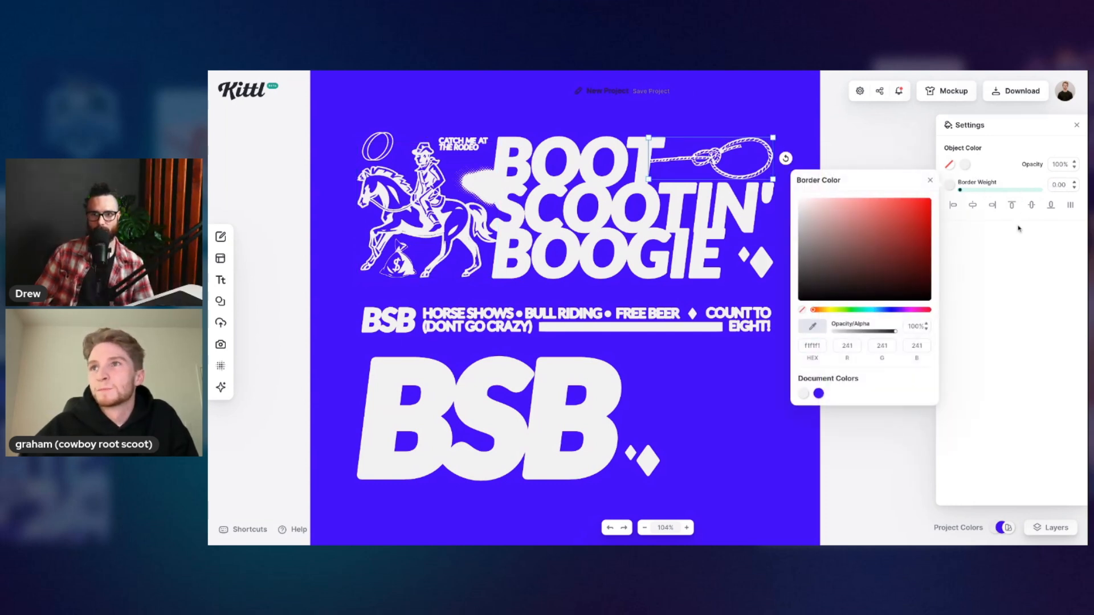
click(1060, 186)
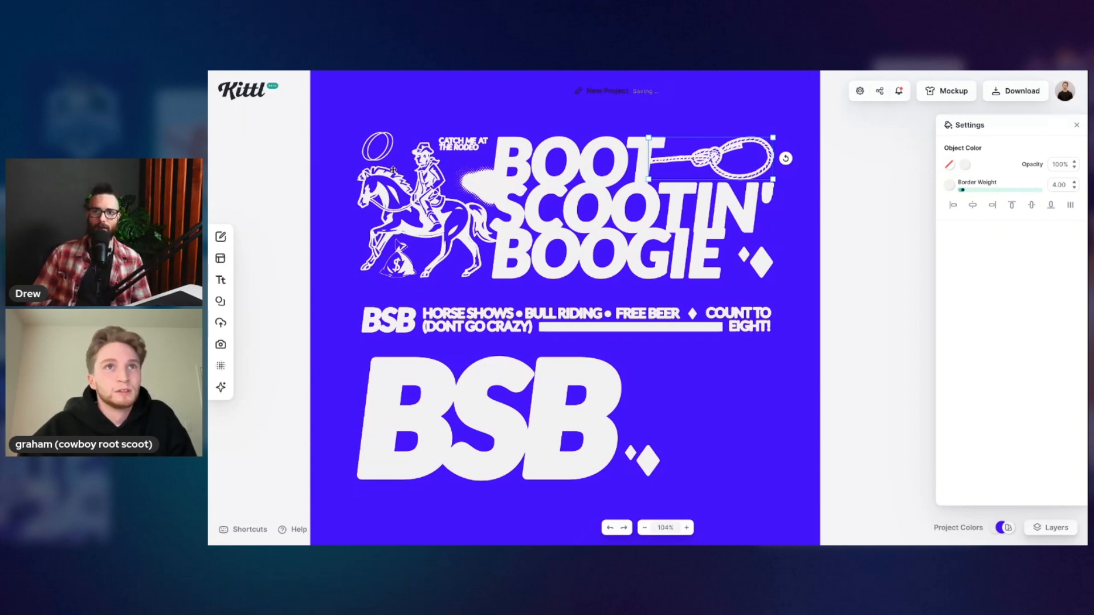
Step: Add an off-white (f1f1f1) border of weight 2.00 to the money bag illustration
click(407, 261)
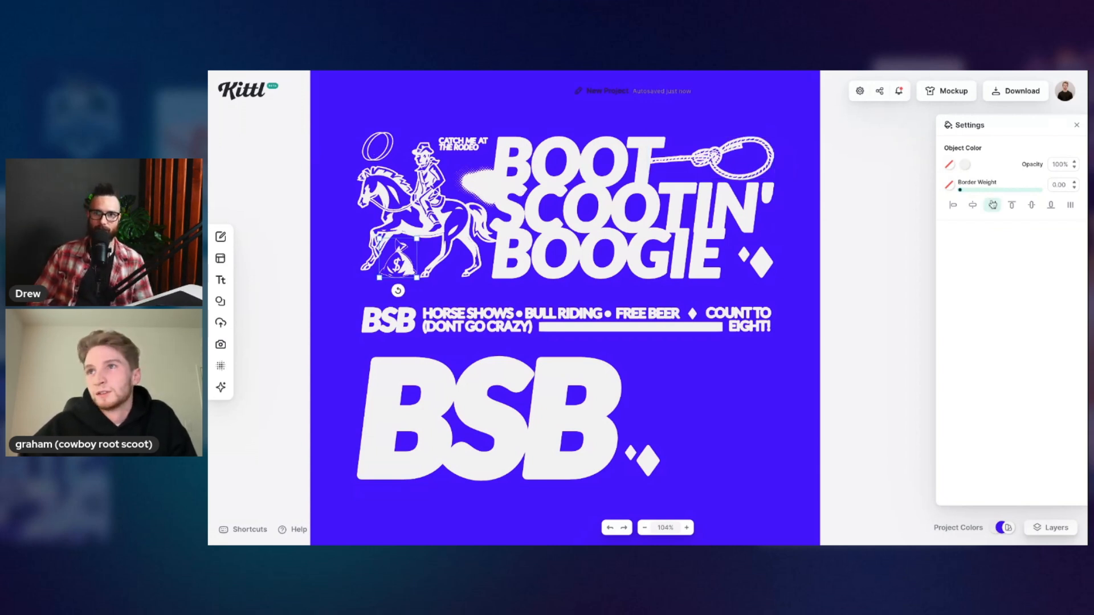
text(2)
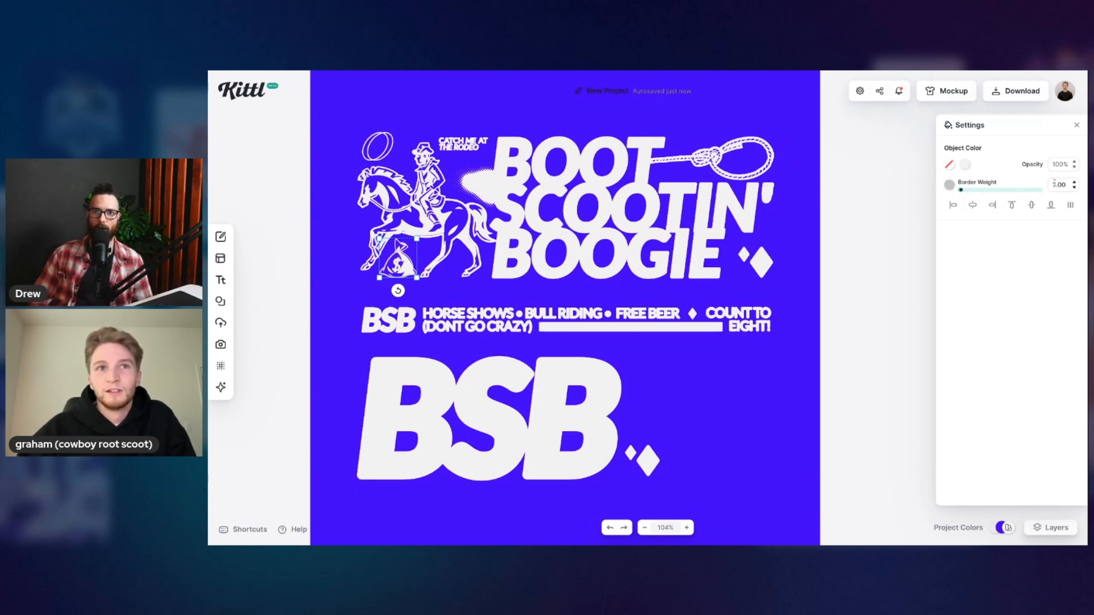
click(949, 187)
click(803, 395)
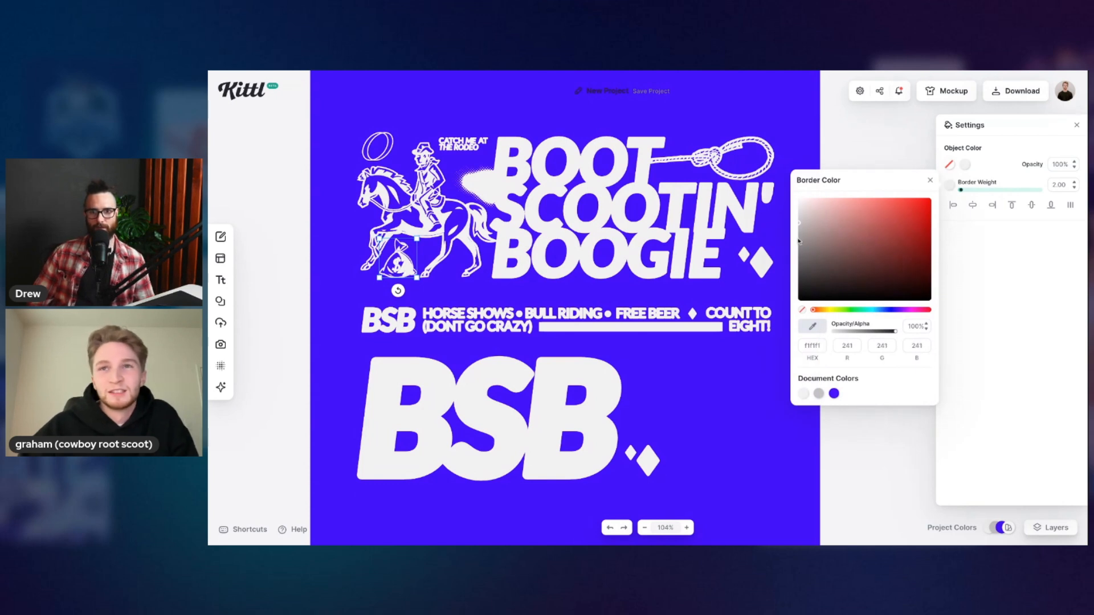
click(930, 182)
Step: Search the elements for GRID and place the wavy line grid in the empty area beside the large BSB and its diamonds
scroll(700, 384, down, 1)
scroll(700, 384, up, 1)
scroll(700, 384, down, 1)
click(700, 384)
scroll(700, 384, right, 1)
scroll(591, 359, down, 1)
scroll(592, 360, right, 1)
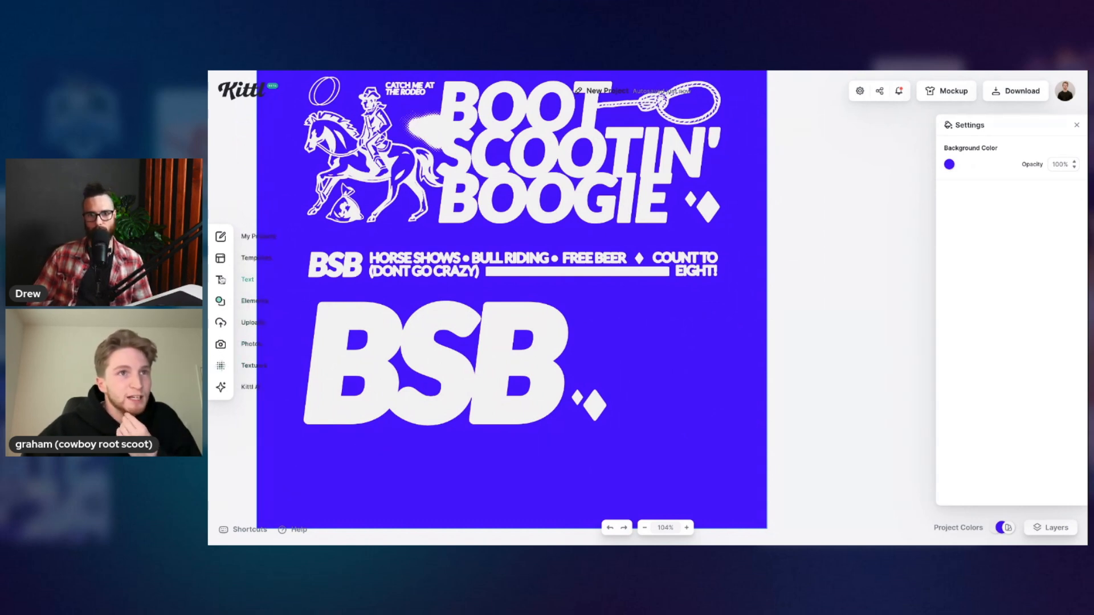
click(220, 301)
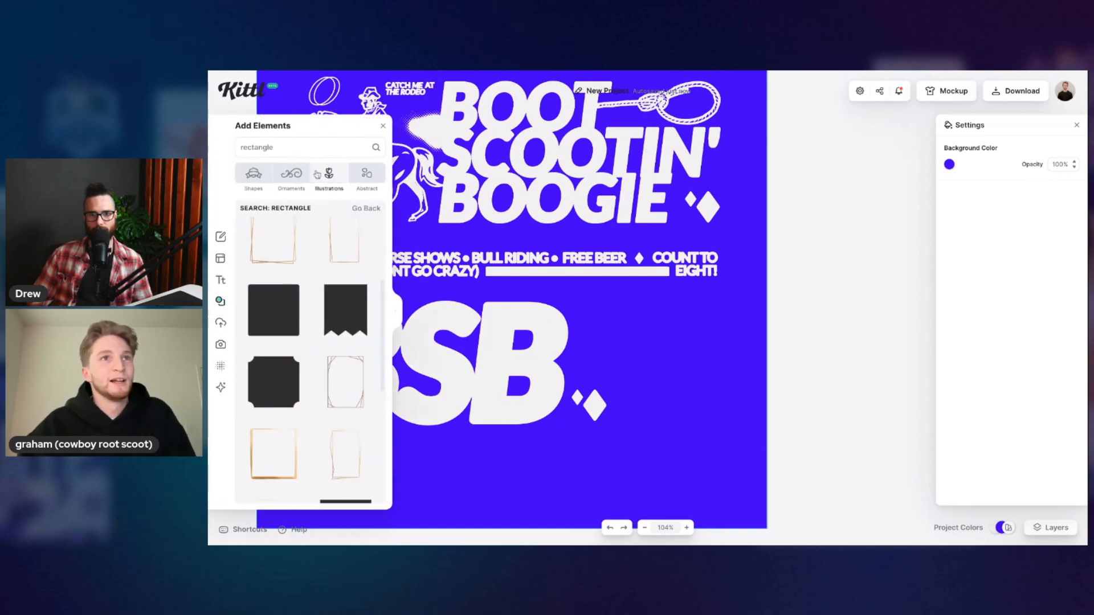
double_click(308, 150)
text(GRID)
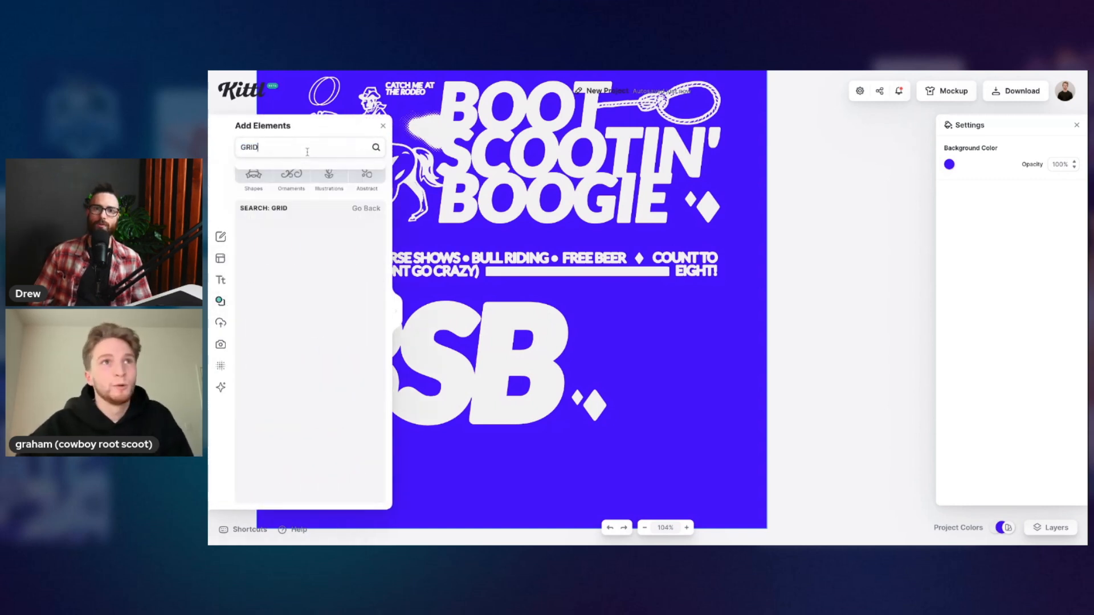
scroll(341, 285, down, 2)
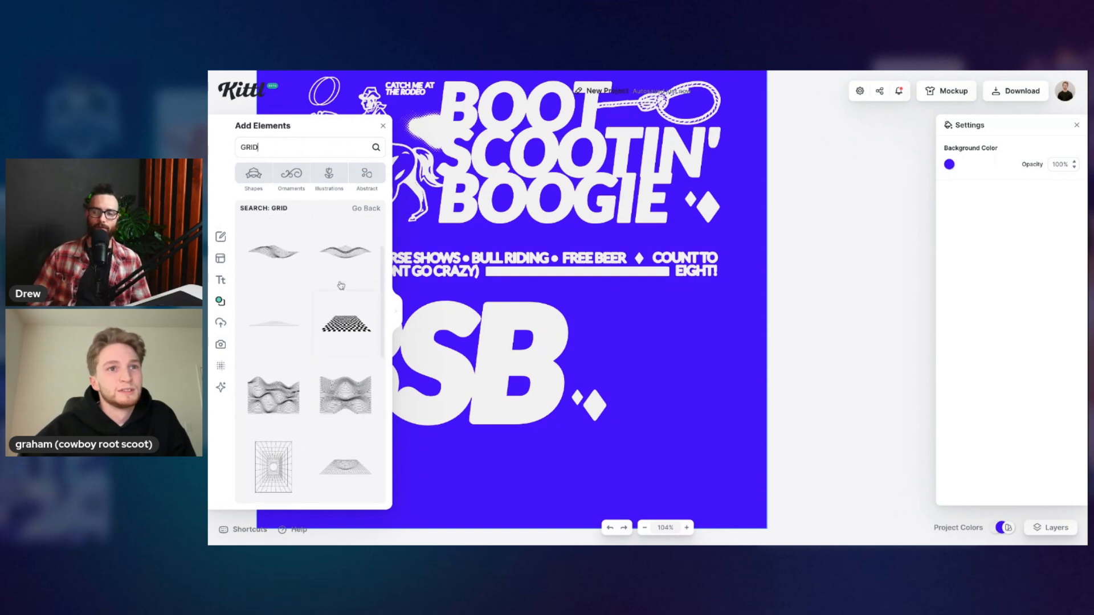
scroll(341, 285, down, 1)
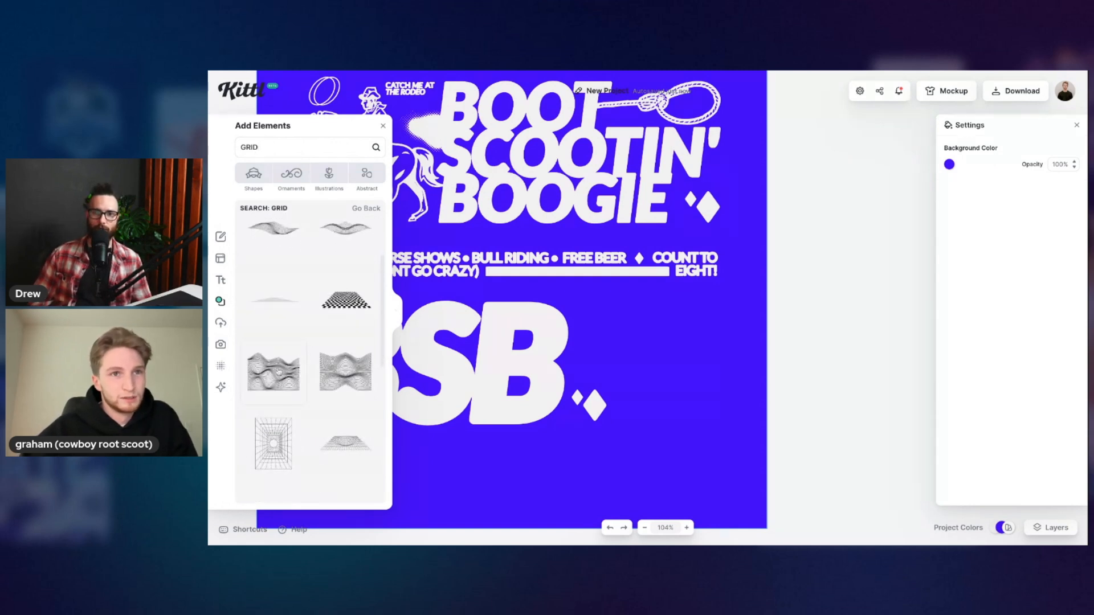
drag(278, 381, 669, 383)
Step: Recolour the wavy grid graphic off-white (f1f1f1) and flip it horizontally
click(949, 165)
click(804, 374)
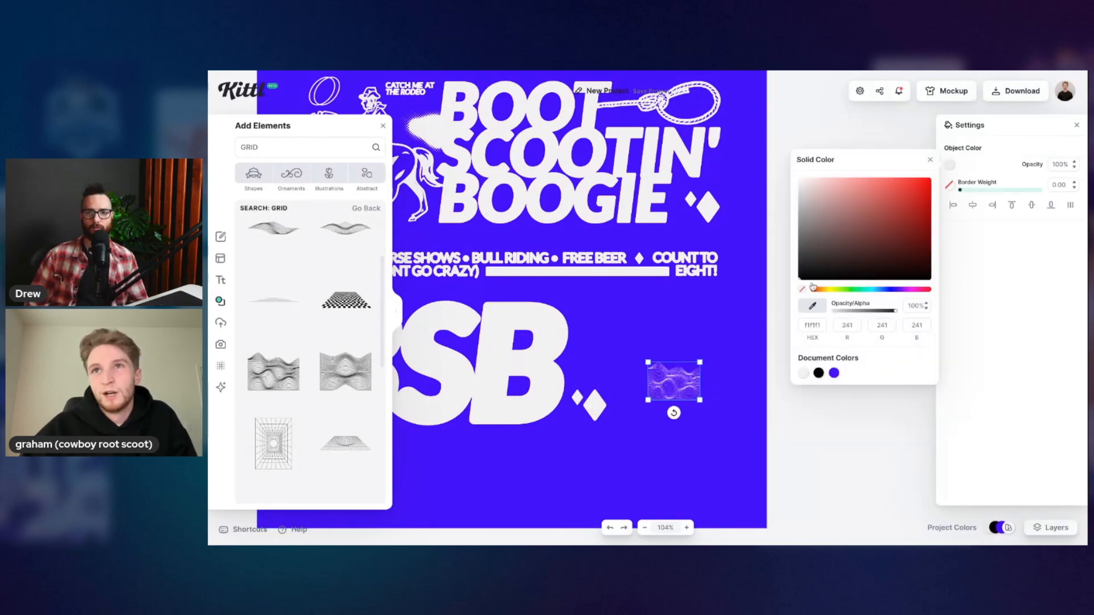
right_click(683, 377)
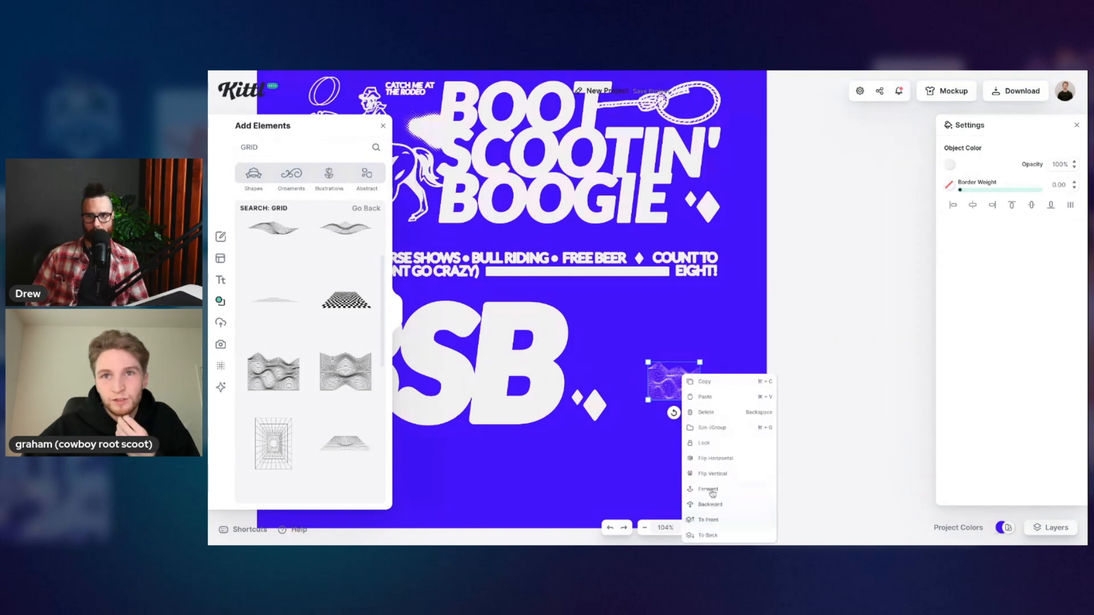
click(714, 460)
Step: Give the wavy grid an off-white border and resize it into a small block level with BSB's base, flush with the layout's right edge
drag(649, 362, 473, 235)
drag(579, 351, 598, 381)
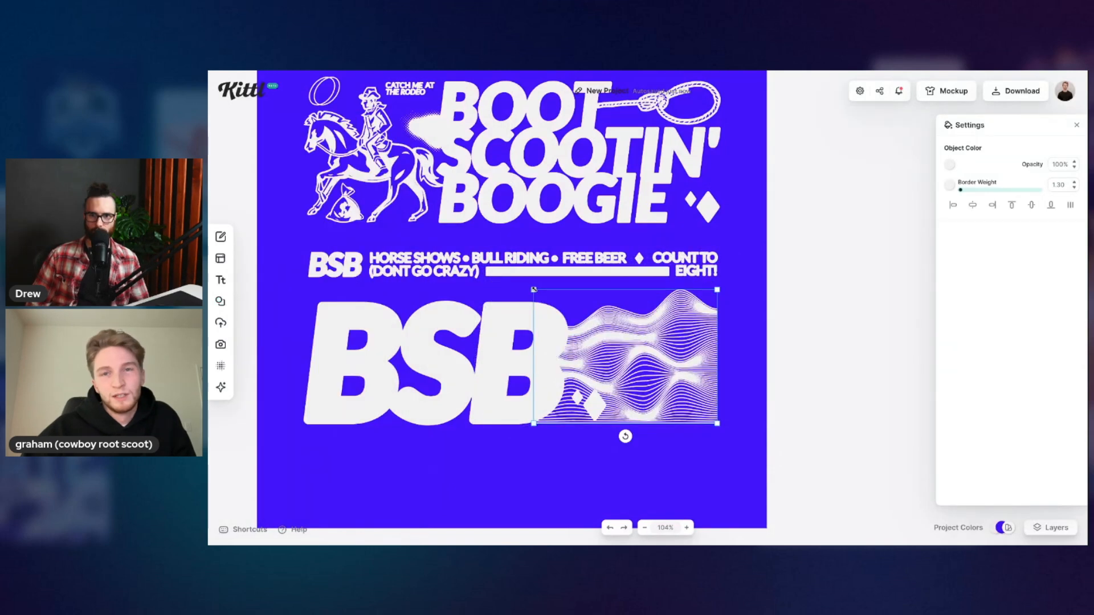
drag(534, 289, 610, 346)
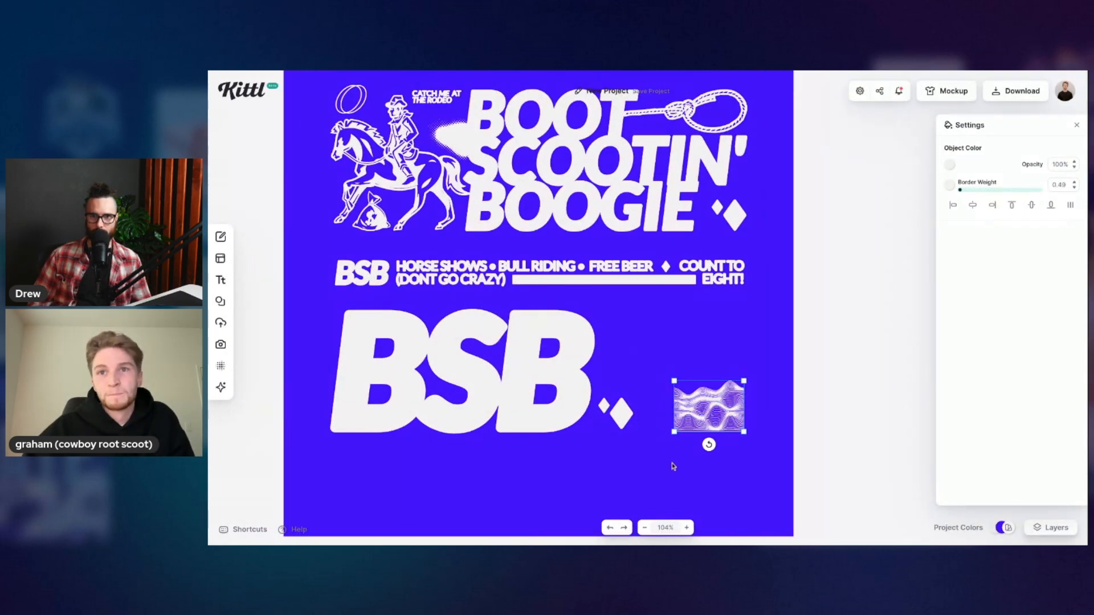
Step: Add a new headline text object above the wavy grid and fill it off-white (f1f1f1)
click(670, 473)
scroll(582, 323, right, 1)
scroll(565, 339, left, 1)
scroll(564, 340, up, 1)
scroll(564, 339, right, 1)
scroll(566, 338, left, 1)
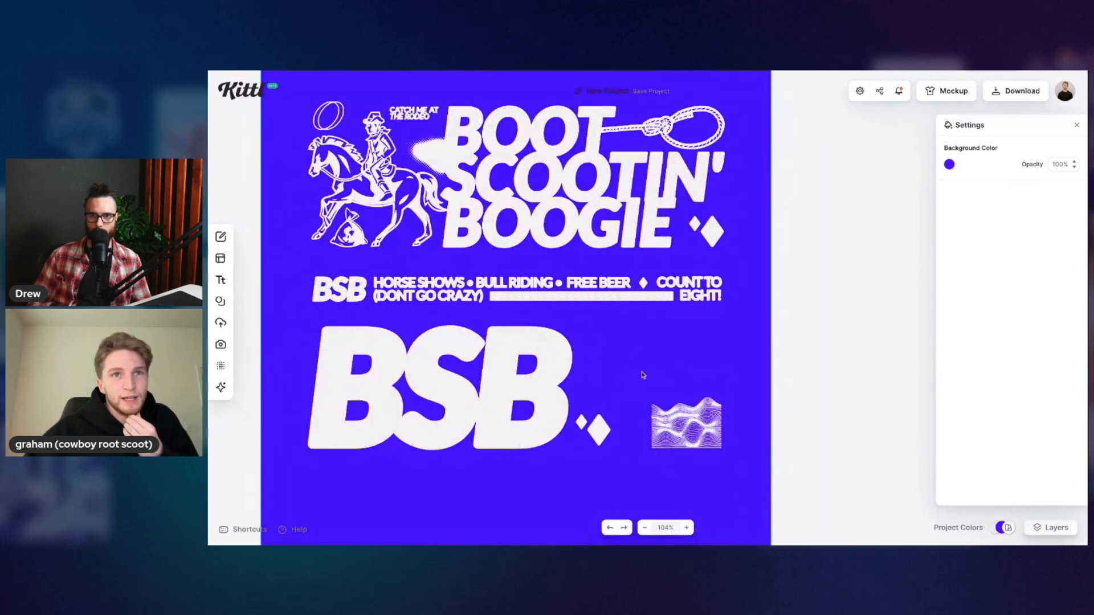
key(t)
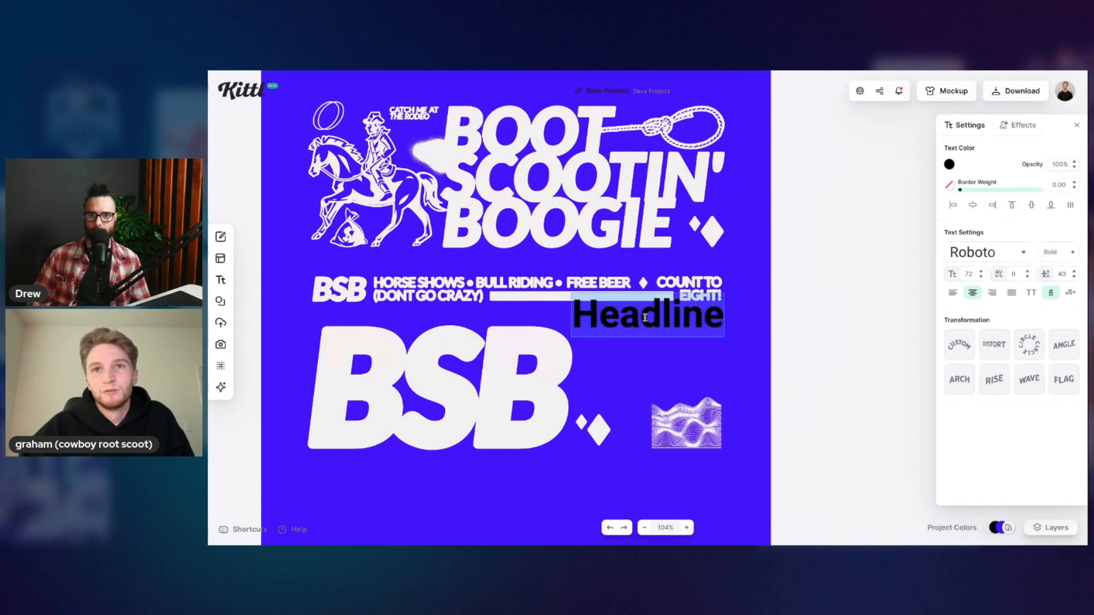
click(950, 166)
click(804, 374)
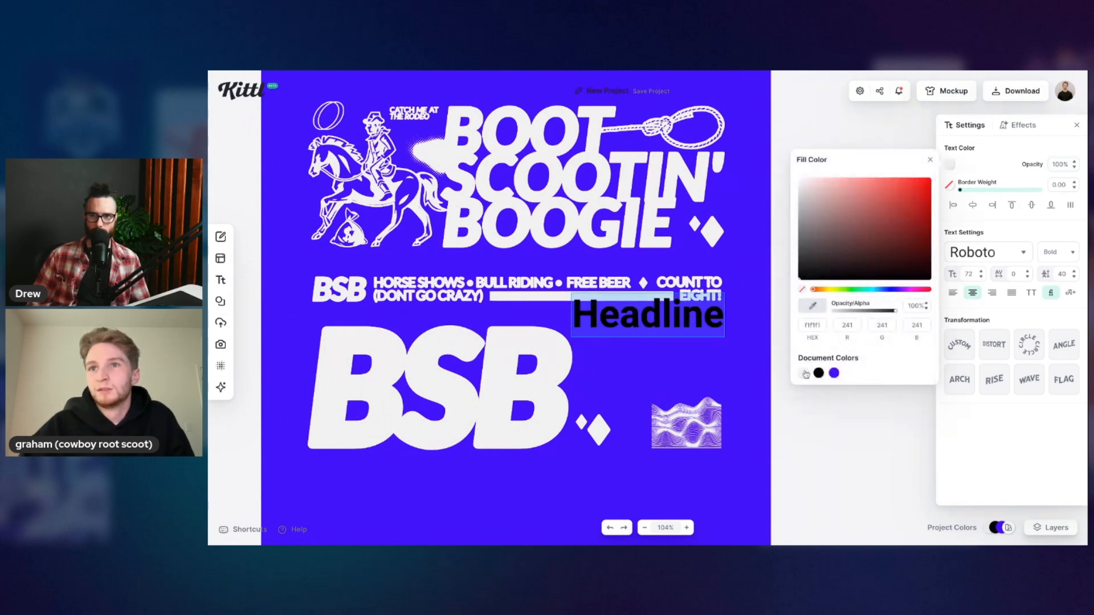
key(Escape)
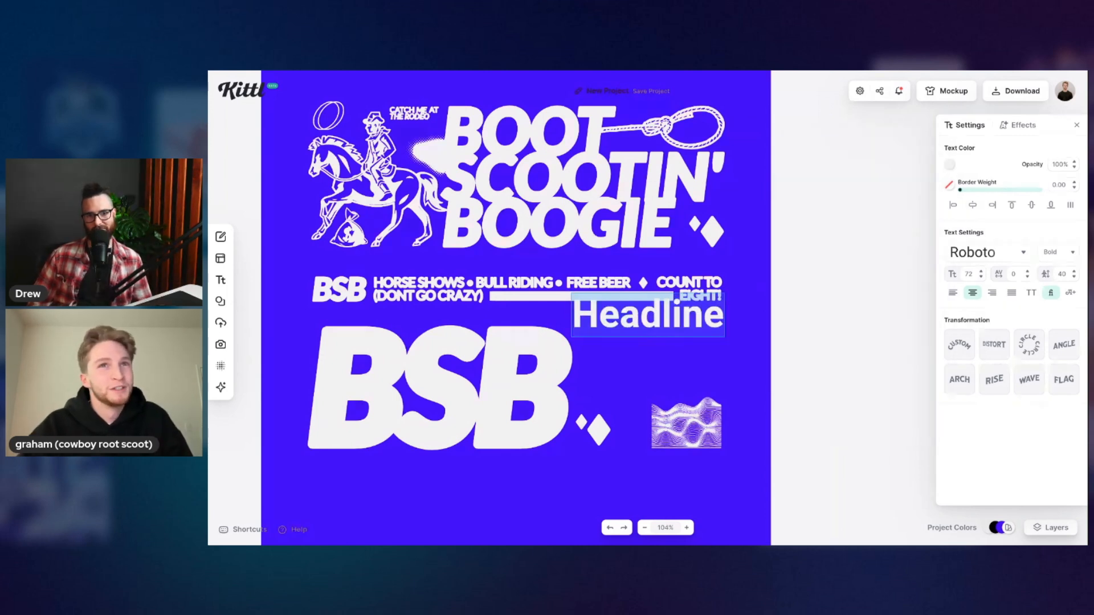
Step: Replace the headline text with BELT BUCKLE stacked two letters per line: BE, LT, BU, CK, LE
text(BE)
key(Return)
key(Return)
text(LT)
key(Return)
key(Return)
text(BU)
key(Return)
key(Return)
text(CK)
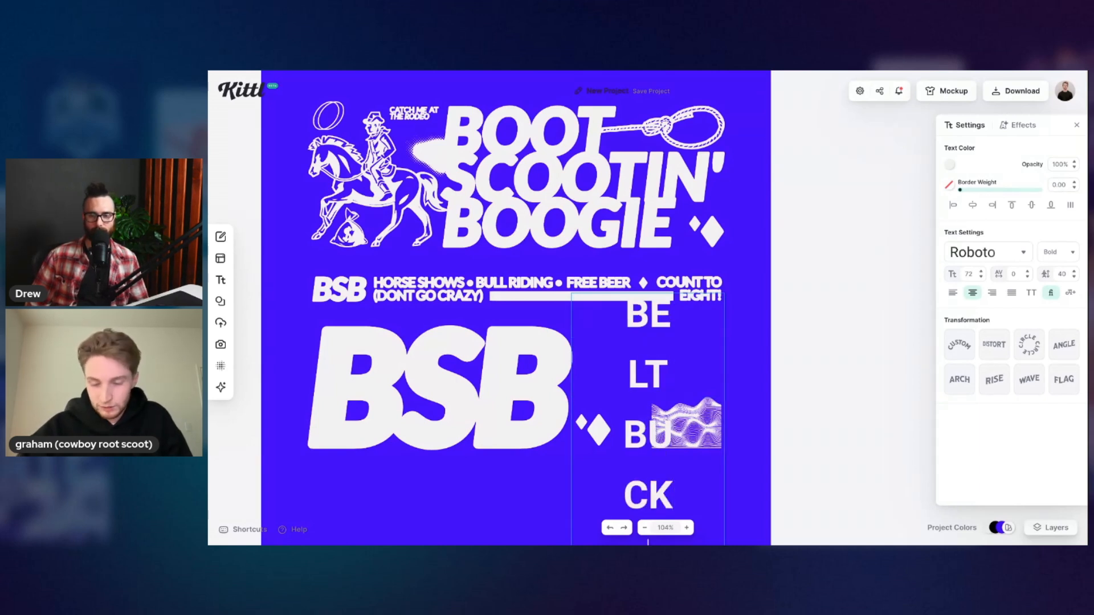
Step: Left-align the stacked BELT BUCKLE text and tighten its line height to -20
key(ctrl+a)
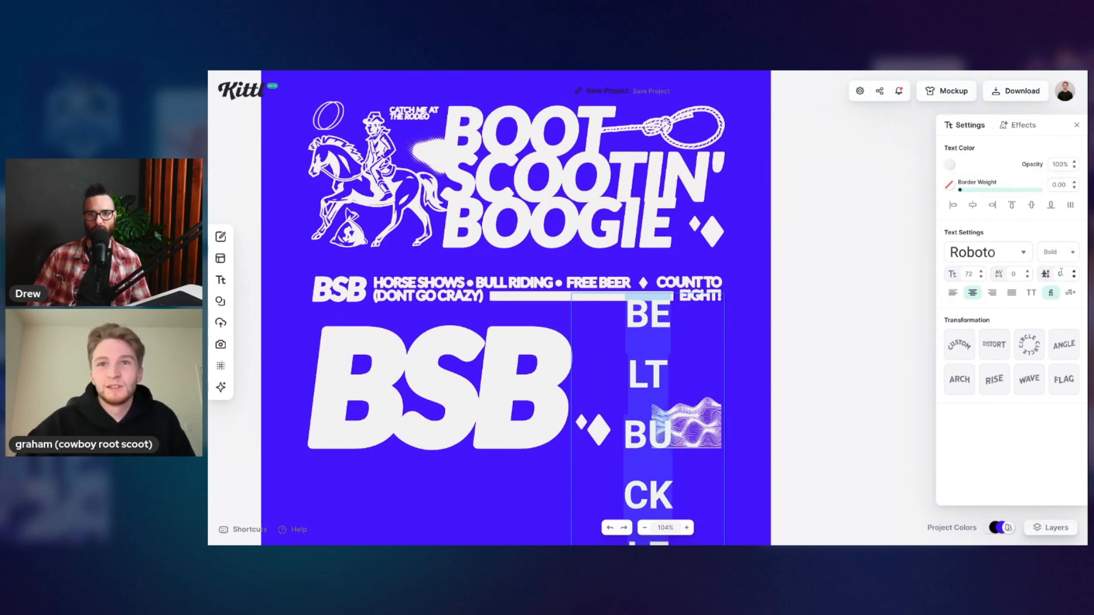
key(Return)
key(ctrl+shift+l)
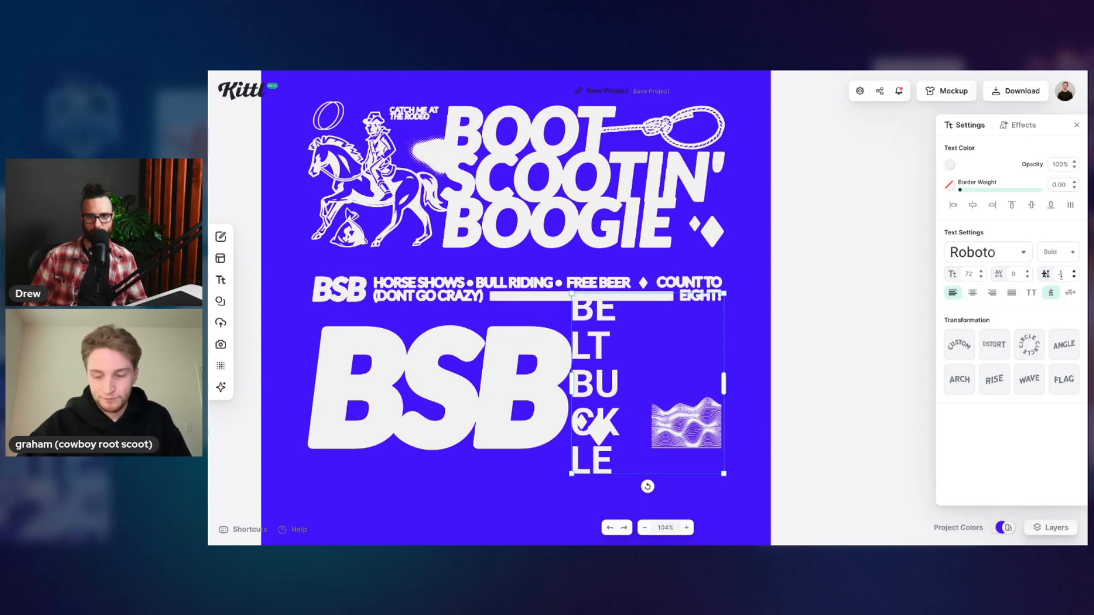
key(Return)
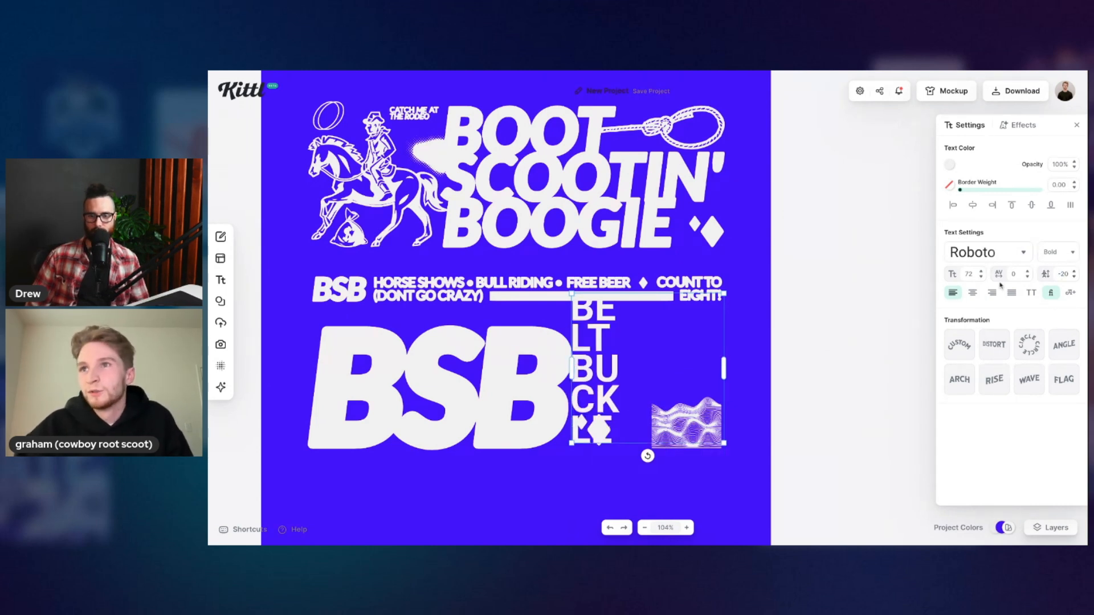
Step: Fit the stacked BELT BUCKLE text to BSB's height beside the wavy grid, and nudge the diamonds closer to BSB
drag(630, 371, 668, 377)
drag(762, 372, 661, 337)
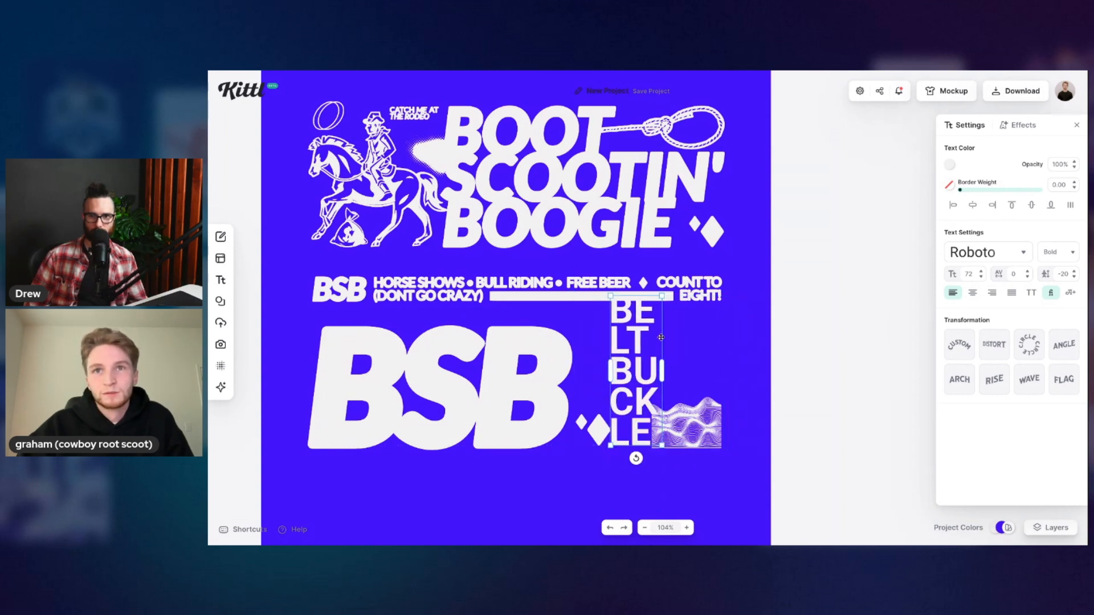
drag(663, 295, 648, 329)
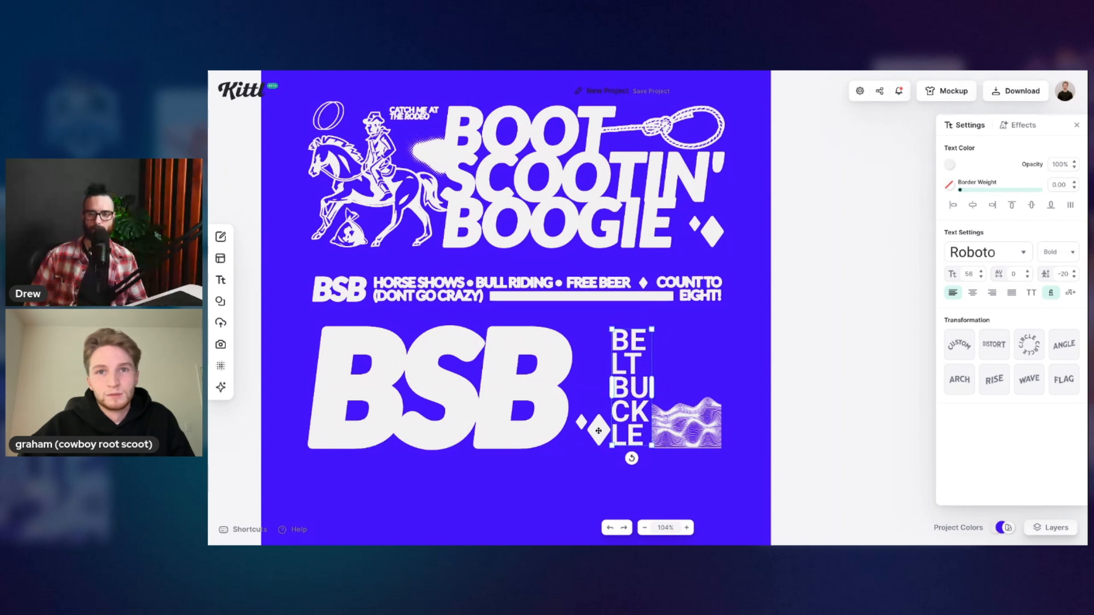
click(598, 432)
drag(598, 432, 577, 420)
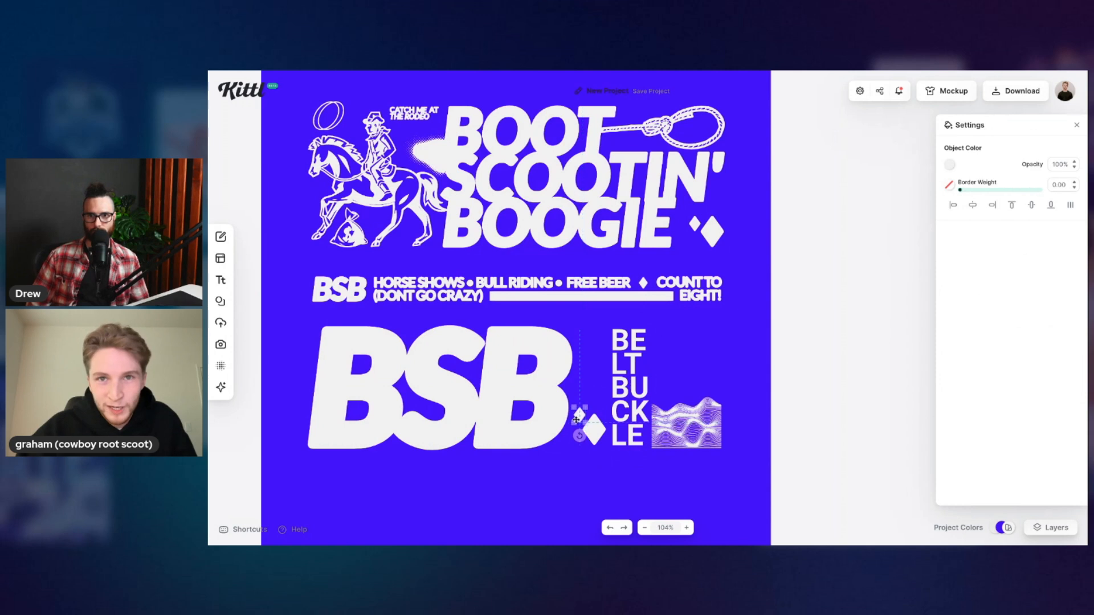
Step: Thicken the BELT BUCKLE text with an off-white (f1f1f1) block shadow, offset 0 and outline width 3
click(628, 380)
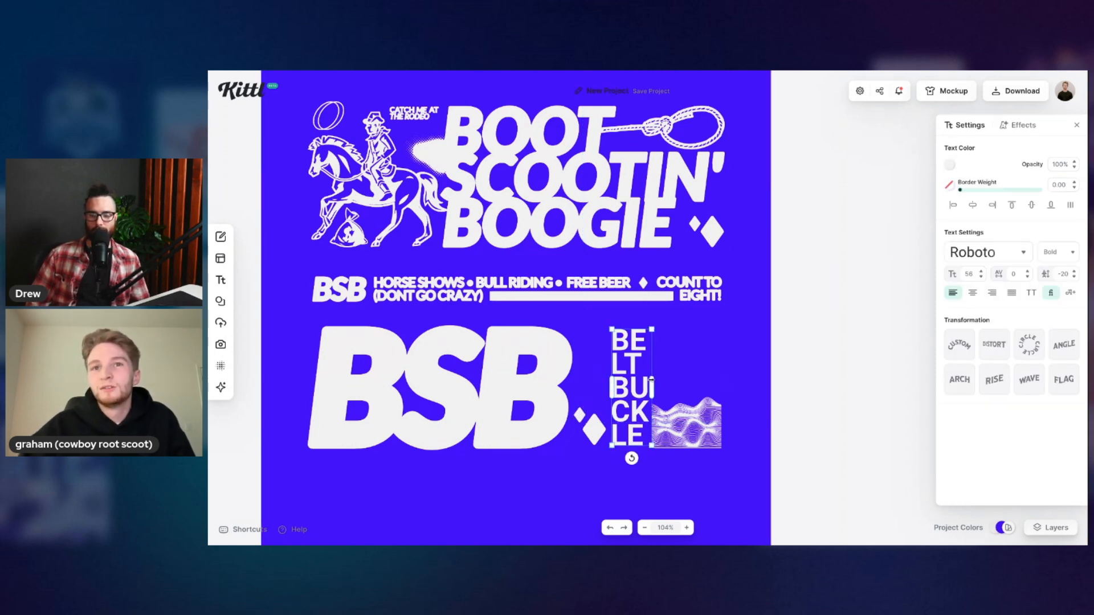
scroll(634, 386, down, 2)
scroll(634, 386, right, 2)
scroll(600, 357, left, 3)
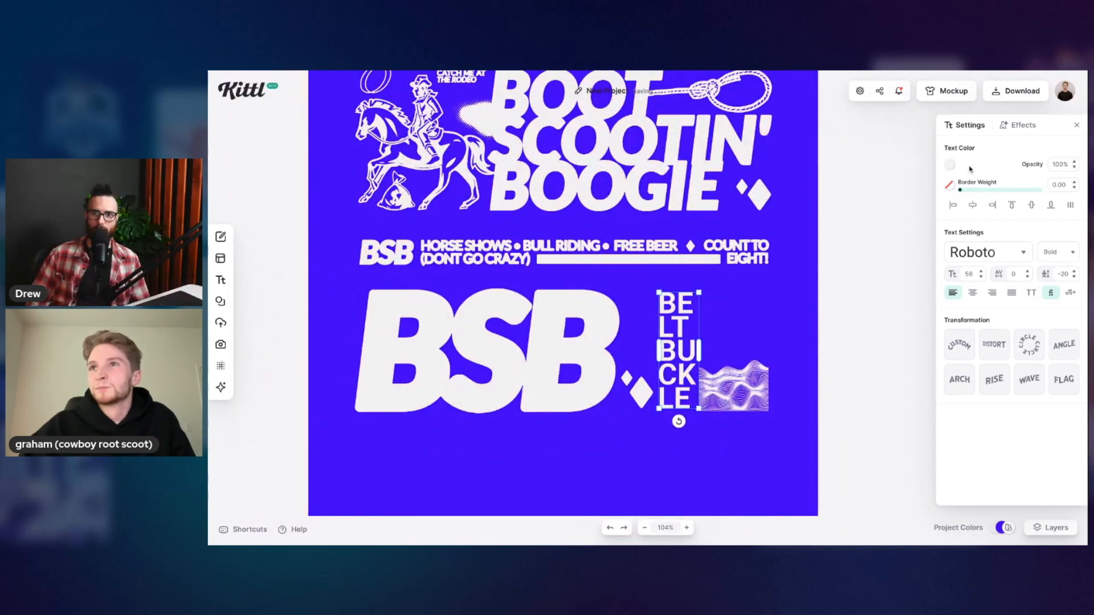
click(1019, 125)
click(1029, 173)
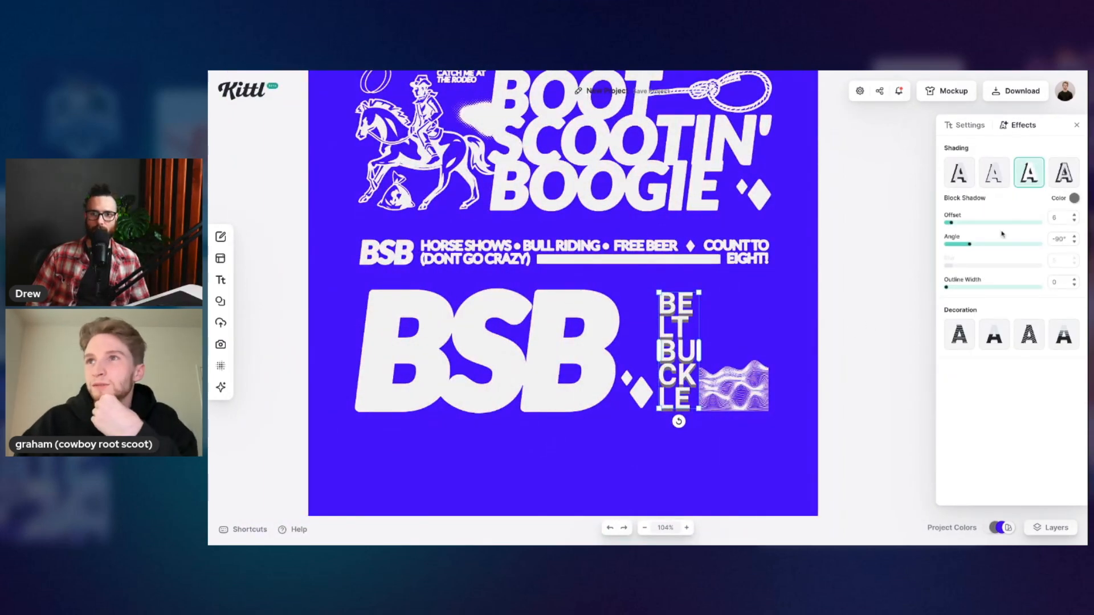
click(1075, 198)
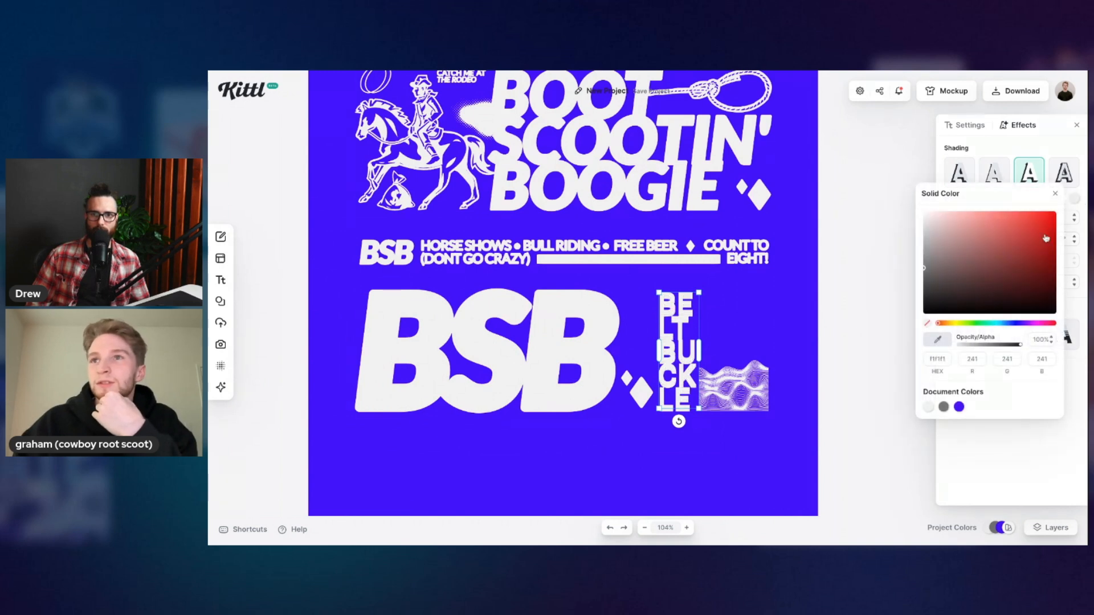
click(1056, 195)
drag(951, 226, 945, 225)
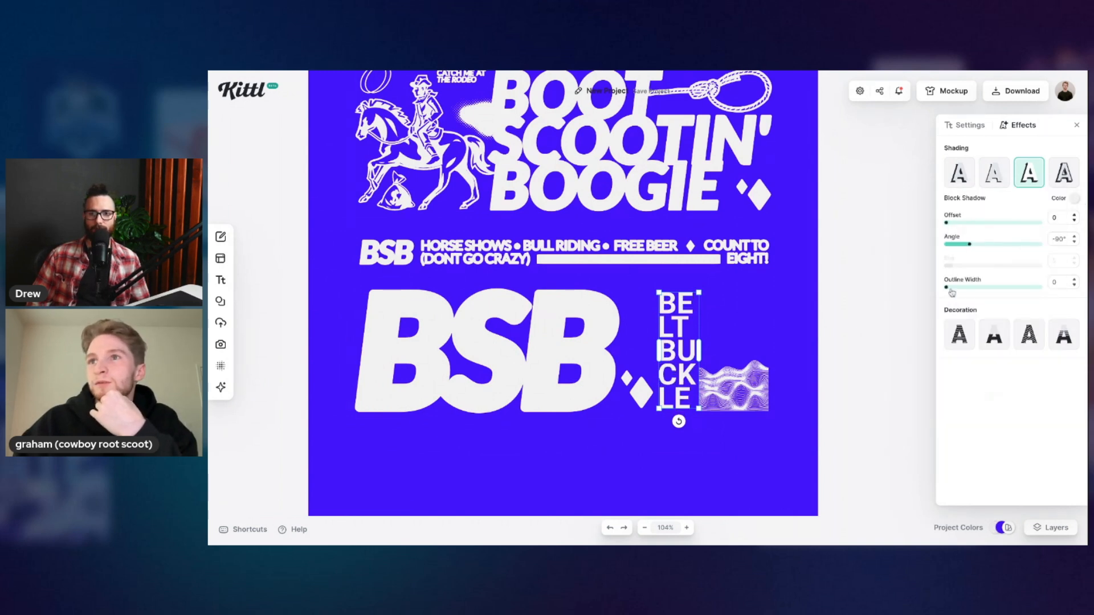
click(948, 289)
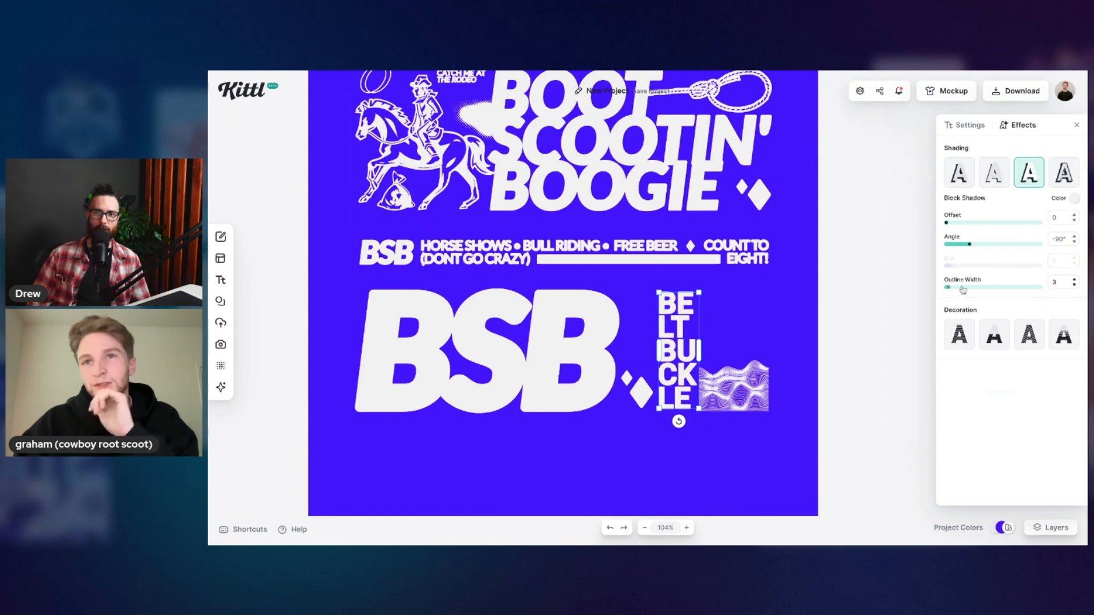
click(777, 334)
Step: Move the wavy grid graphic below the large BSB to free the space beside BELT BUCKLE, and select the stacked text
scroll(760, 334, right, 5)
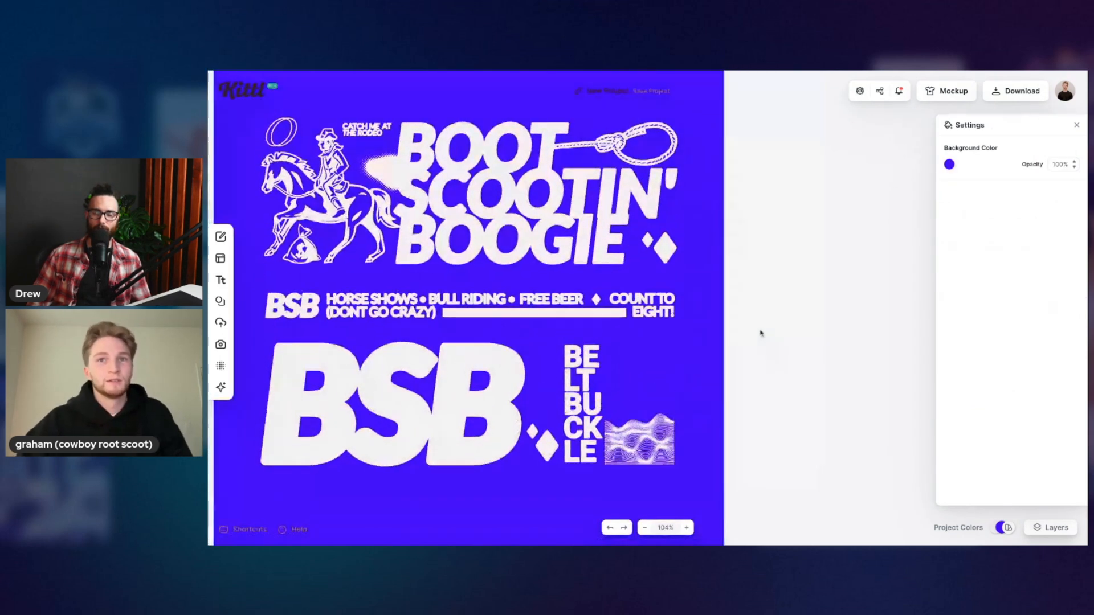
scroll(760, 334, left, 1)
click(602, 415)
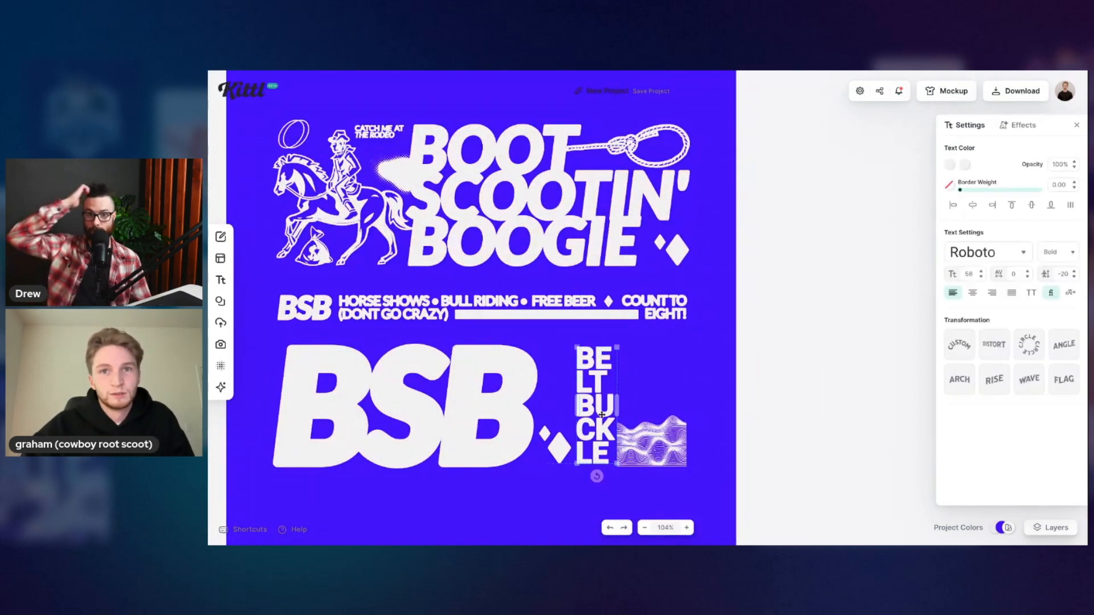
drag(602, 414, 530, 496)
scroll(607, 416, right, 1)
click(586, 419)
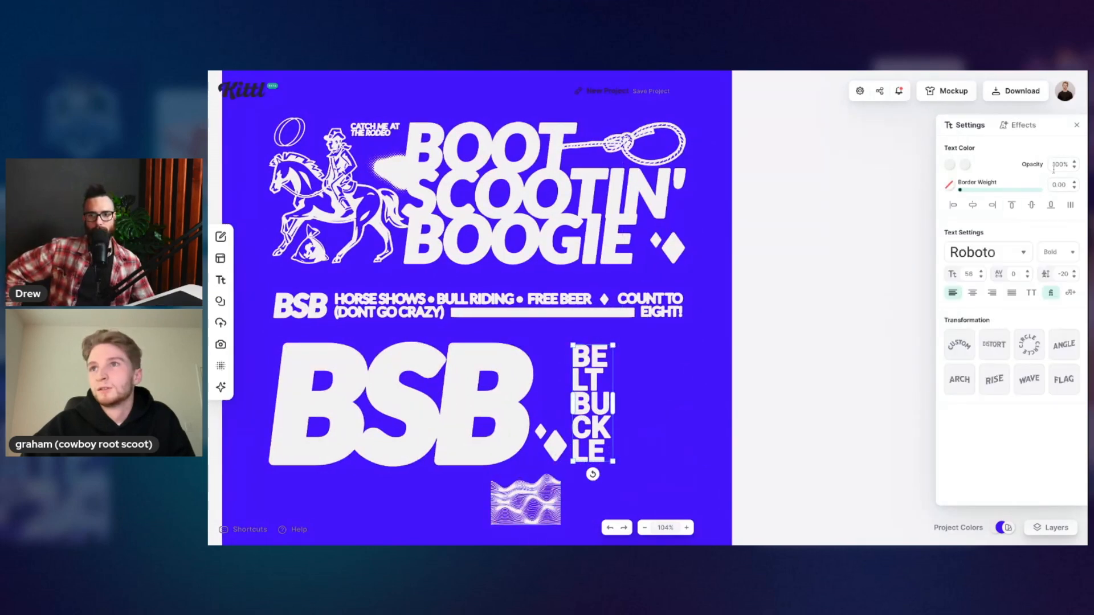
Step: Move the stacked BELT BUCKLE text to the tagline row's right edge, fit it to BSB's height and justify it
click(993, 292)
scroll(585, 412, right, 1)
drag(585, 412, 655, 412)
scroll(655, 412, up, 1)
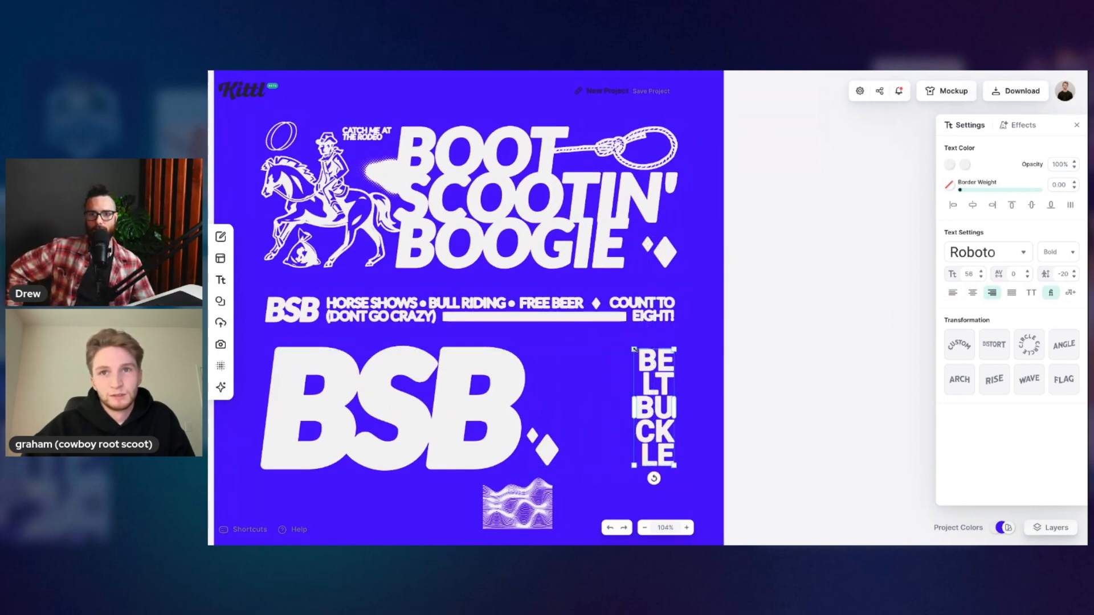
drag(634, 350, 634, 348)
scroll(644, 364, down, 2)
scroll(644, 365, left, 1)
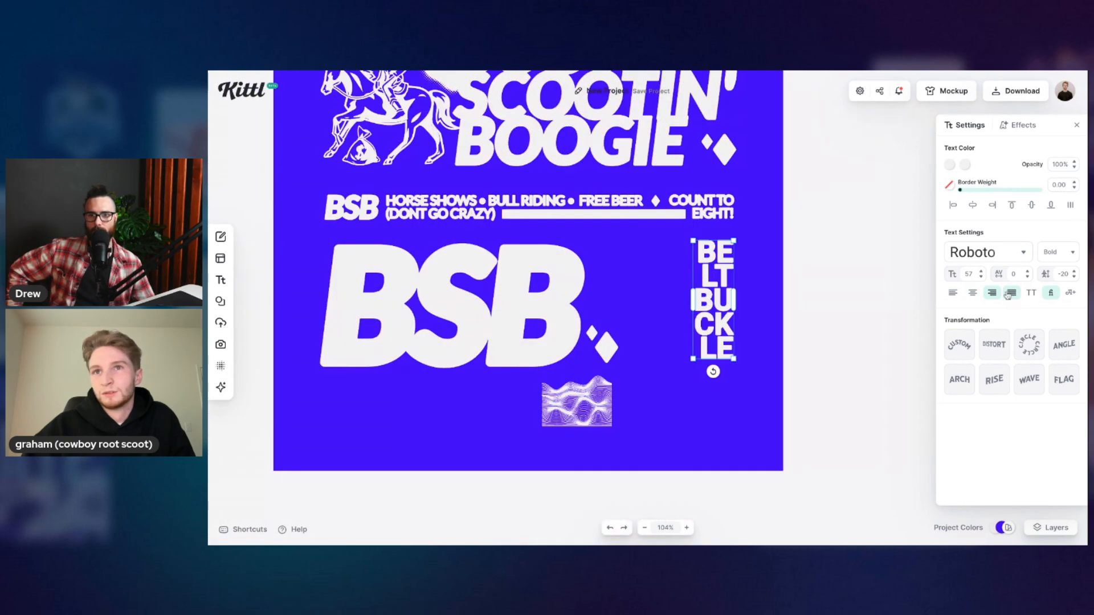
click(1010, 293)
mouse_move(721, 311)
mouse_down()
mouse_move(712, 317)
mouse_move(724, 317)
mouse_up()
click(711, 400)
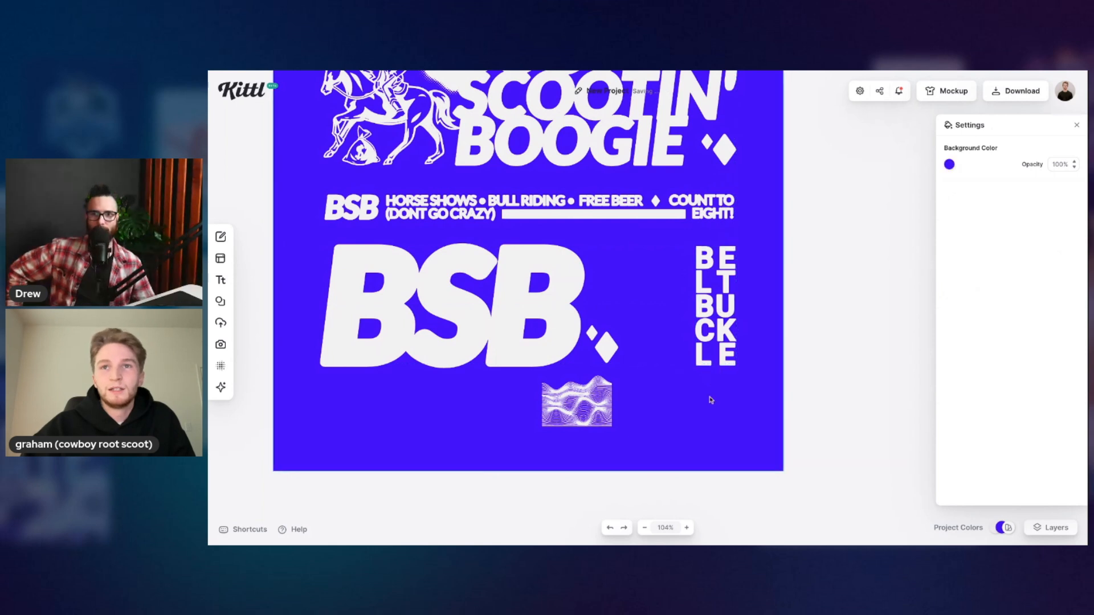
Step: Place the wavy grid between BSB and BELT BUCKLE, enlarged to span the gap's width
scroll(673, 408, up, 2)
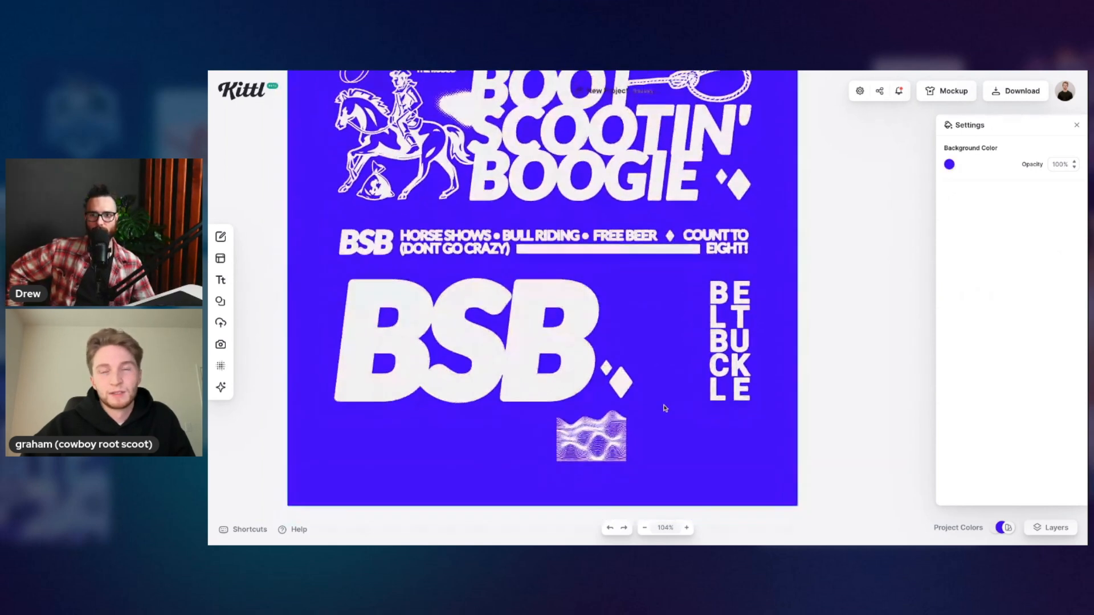
click(599, 443)
mouse_move(600, 442)
mouse_down()
mouse_move(643, 322)
mouse_move(634, 334)
mouse_move(709, 364)
mouse_move(682, 331)
mouse_up()
key(Left)
key(Left)
key(Left)
key(Left)
key(Left)
key(Left)
key(Left)
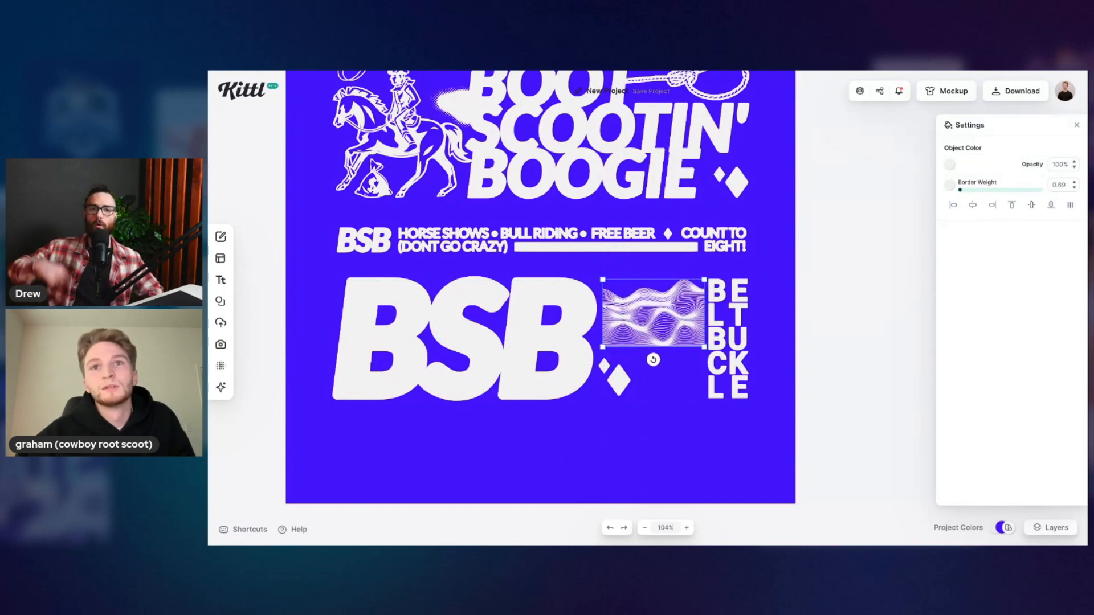
click(663, 442)
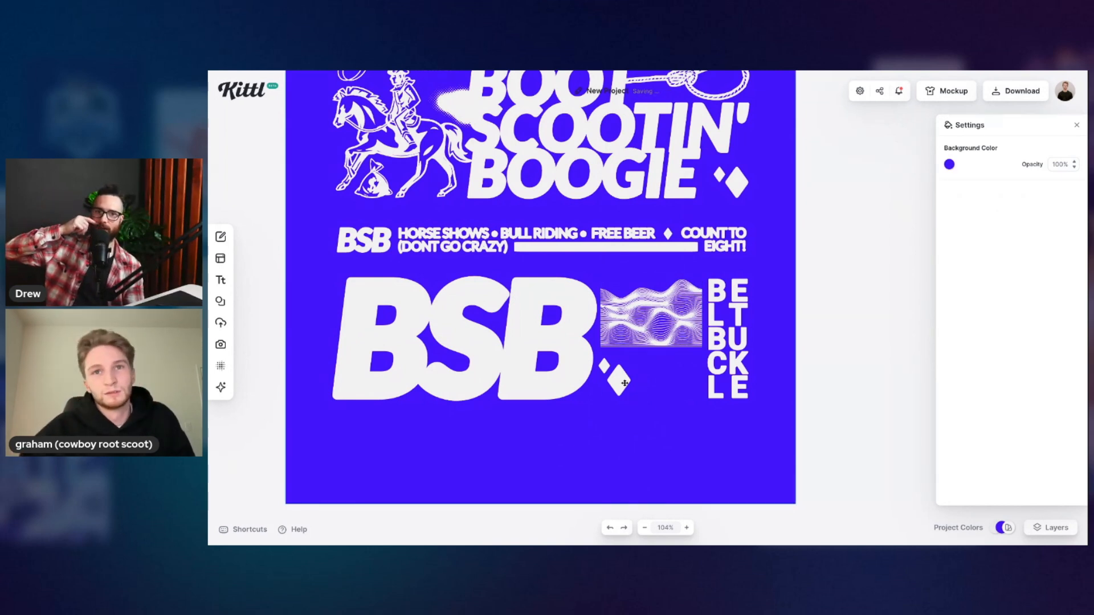
Step: Move the diamonds below BSB and try a vertically flipped copy of the wavy grid beneath the original to fill BSB's height
drag(625, 383, 544, 439)
drag(605, 368, 477, 433)
alt+drag(644, 288, 644, 332)
right_click(642, 373)
click(681, 476)
key(Down)
key(Down)
key(Down)
key(Down)
key(Down)
key(Down)
key(Down)
key(Down)
key(Down)
key(Down)
key(Down)
key(Down)
key(Down)
key(Down)
key(Down)
key(Down)
key(Down)
key(Down)
key(Down)
key(Down)
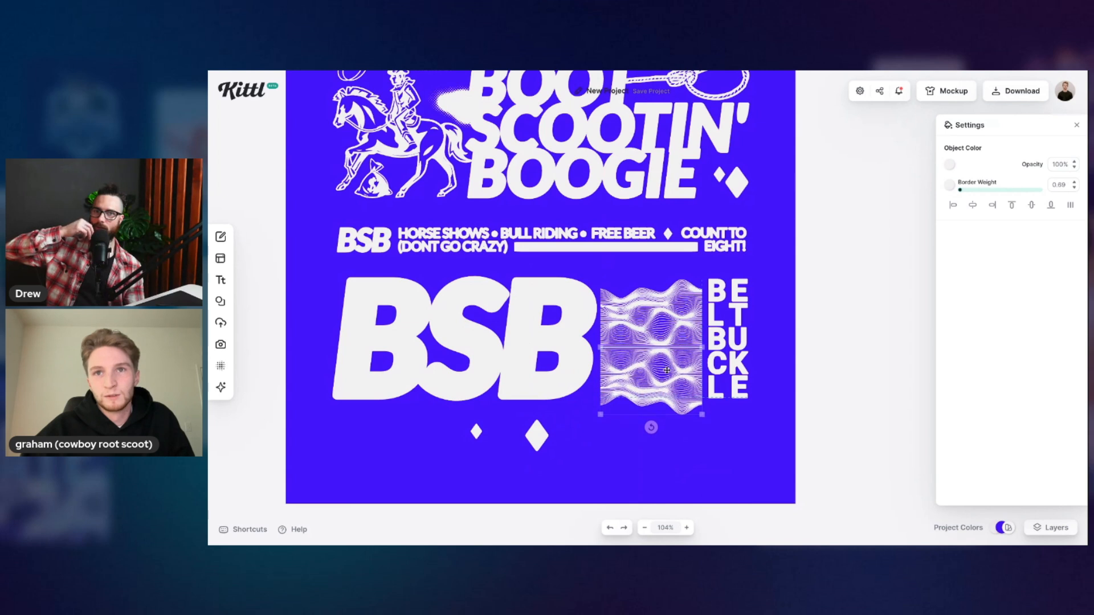
click(686, 450)
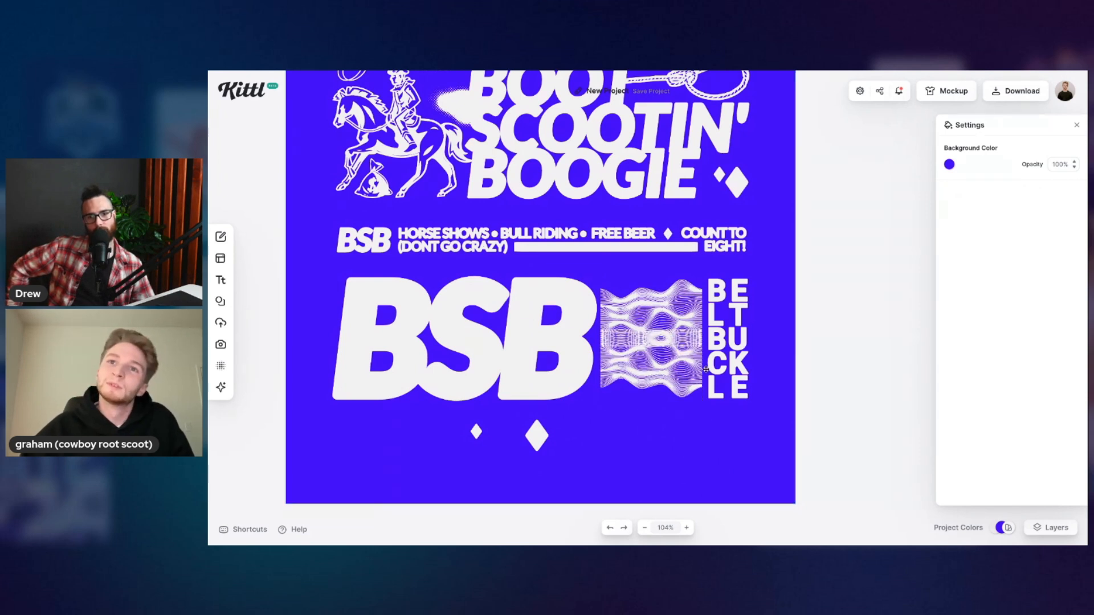
click(674, 370)
key(Delete)
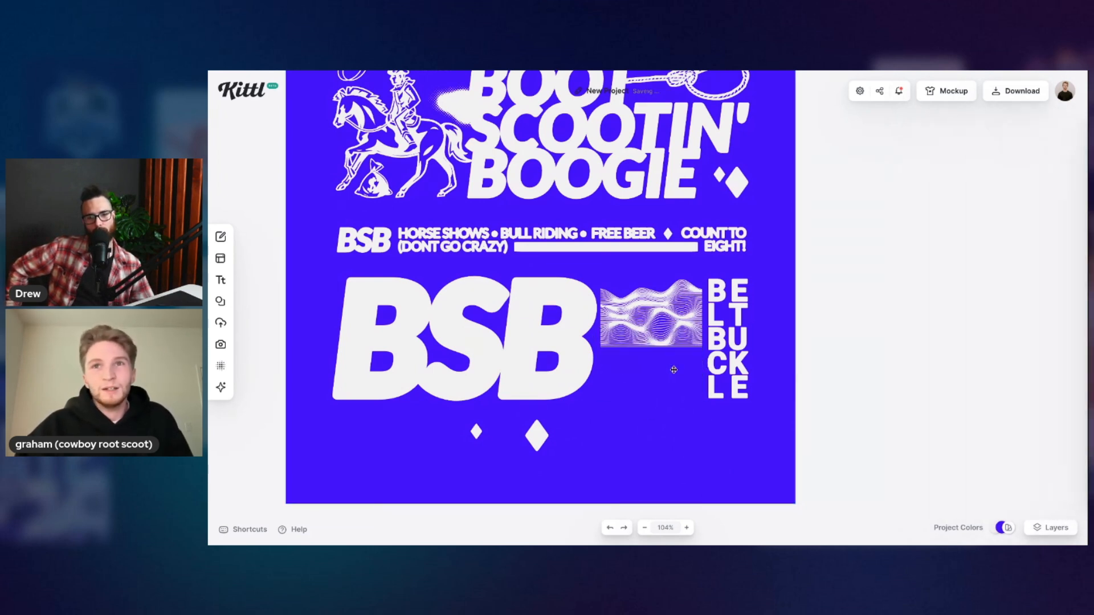
click(637, 325)
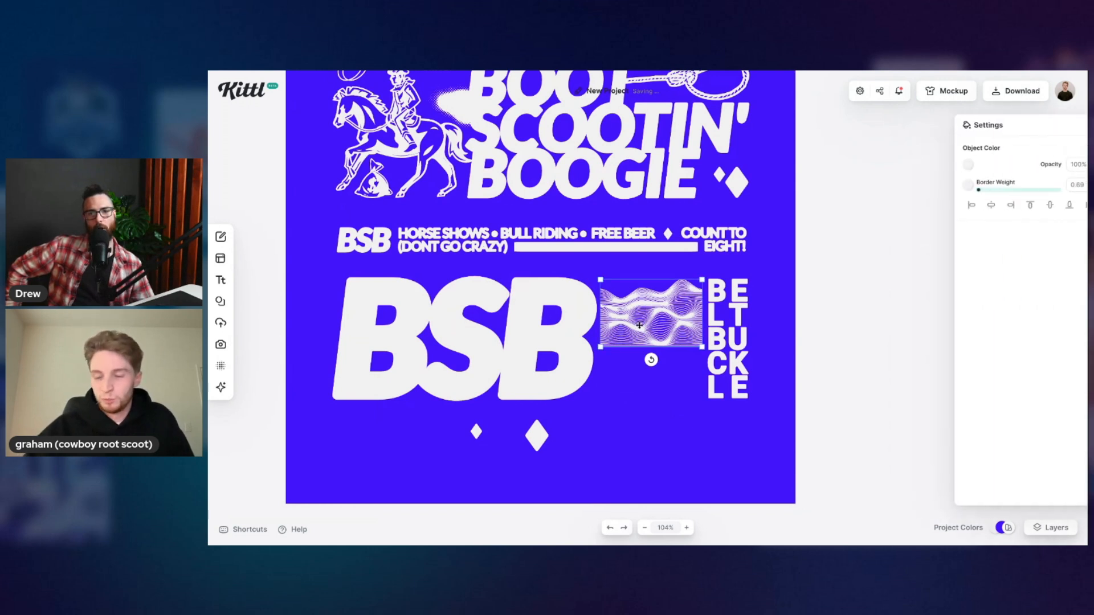
key(Delete)
key(ctrl+z)
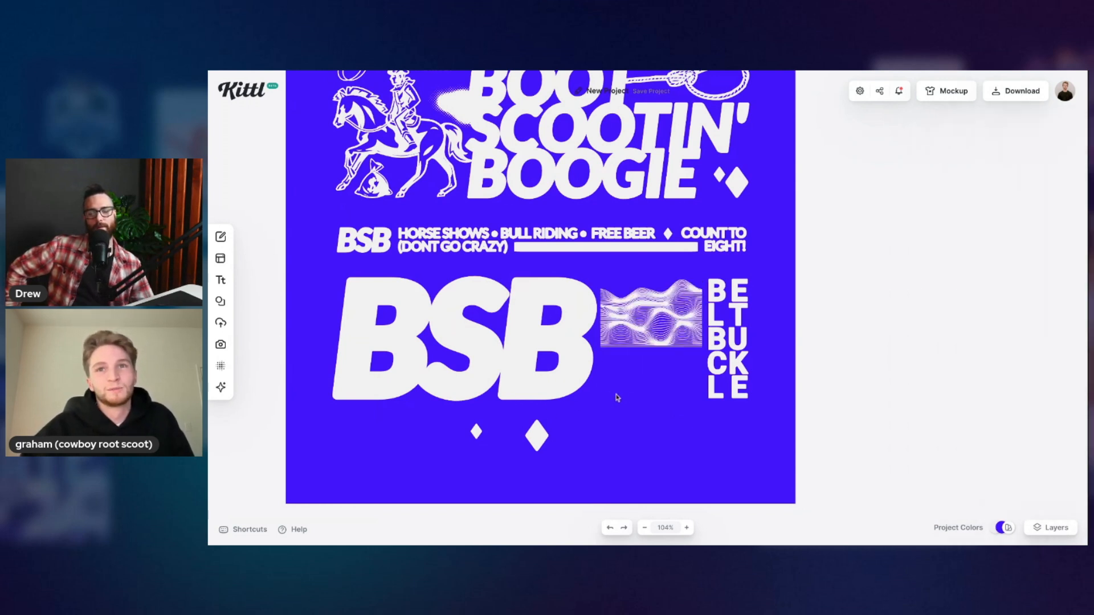
Step: Turn the wavy grid upright, scale it to BSB's height and place it against BELT BUCKLE with its wavy edge facing BSB
click(672, 330)
drag(652, 359, 606, 308)
mouse_move(664, 285)
mouse_down()
mouse_move(648, 318)
mouse_move(680, 279)
mouse_up()
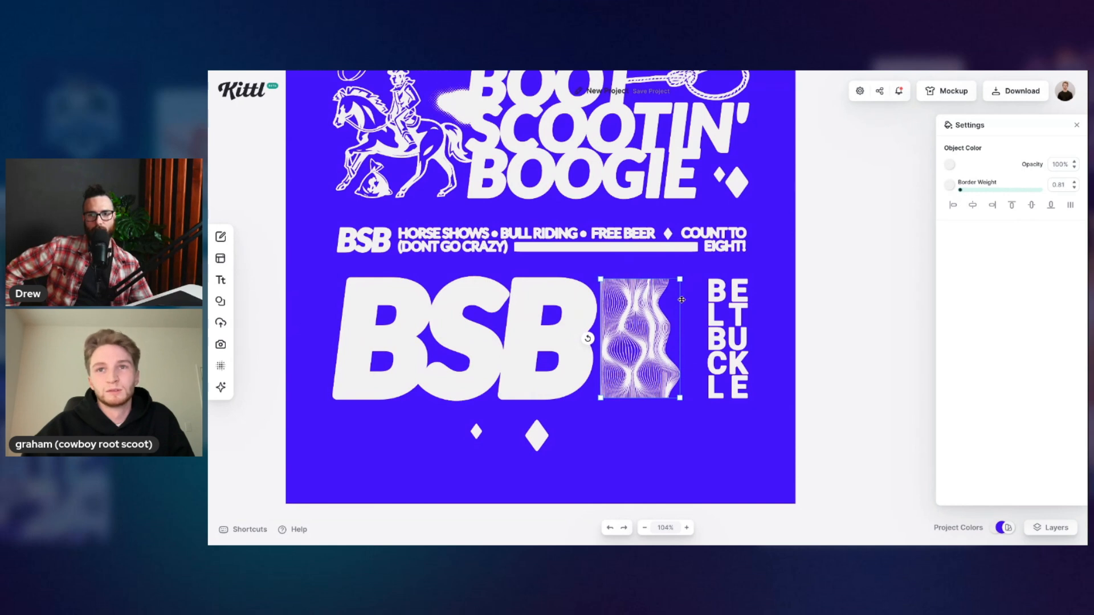
drag(630, 345, 654, 346)
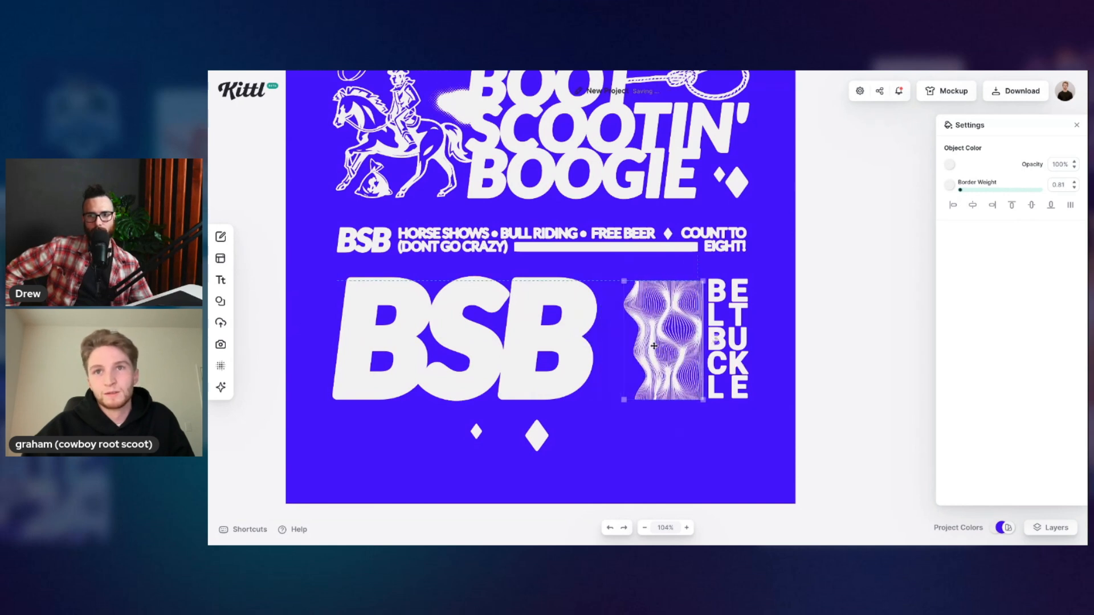
drag(624, 282, 624, 280)
Step: Arrange the two diamonds plus a copy of the large one as a cluster between BSB and the wavy grid
drag(549, 430, 631, 368)
mouse_move(477, 436)
mouse_down()
mouse_move(541, 411)
mouse_move(603, 345)
mouse_up()
drag(604, 349, 623, 389)
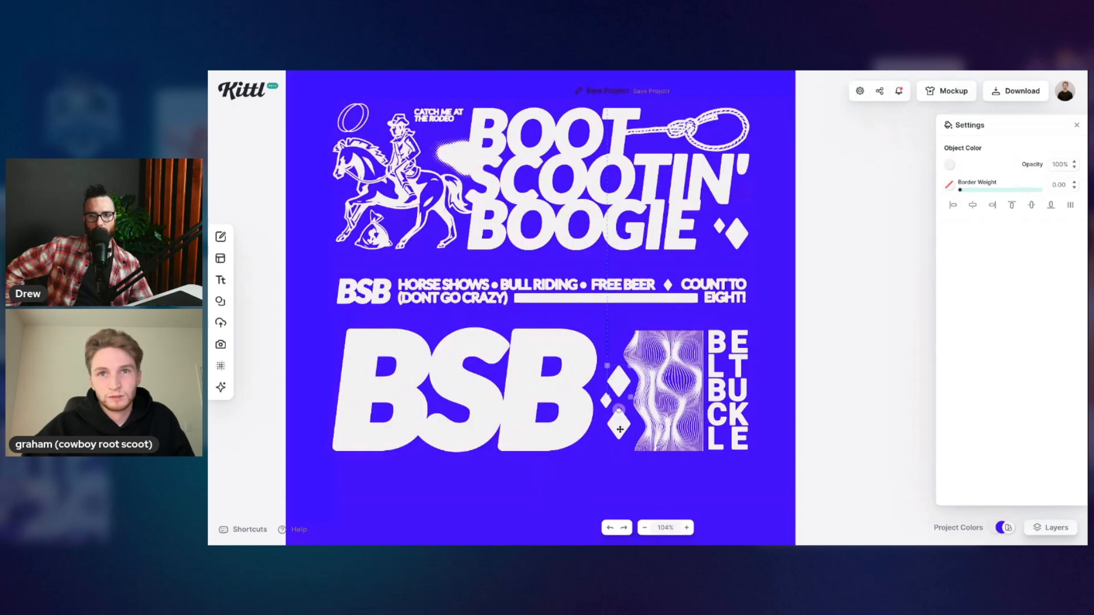
click(624, 422)
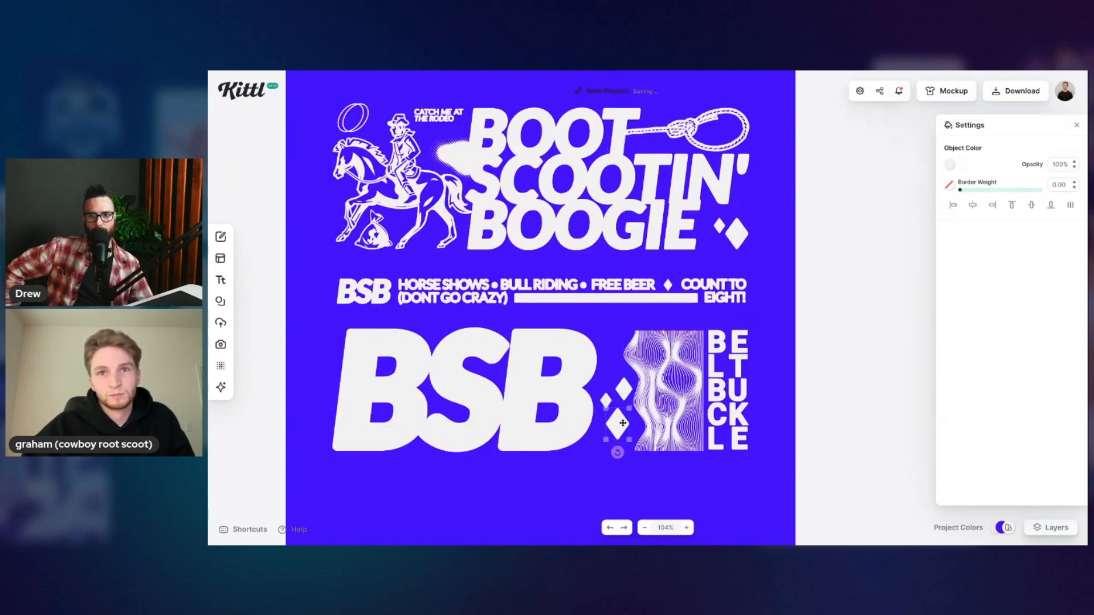
click(600, 473)
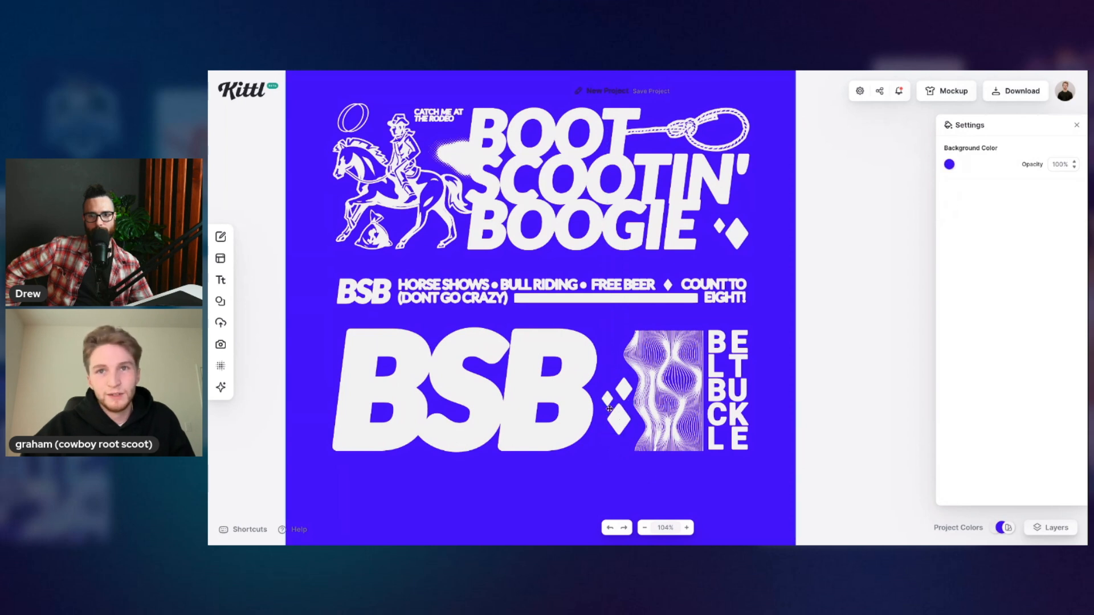
Step: Select all three diamonds together and nudge the cluster slightly down and closer to BSB
click(620, 422)
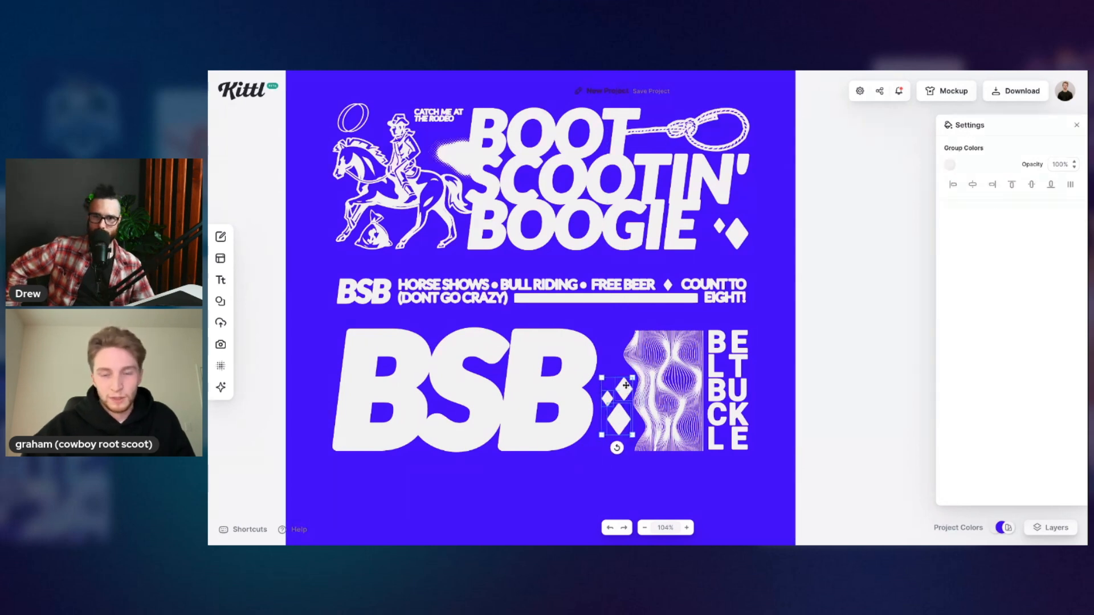
drag(625, 385, 626, 389)
click(609, 360)
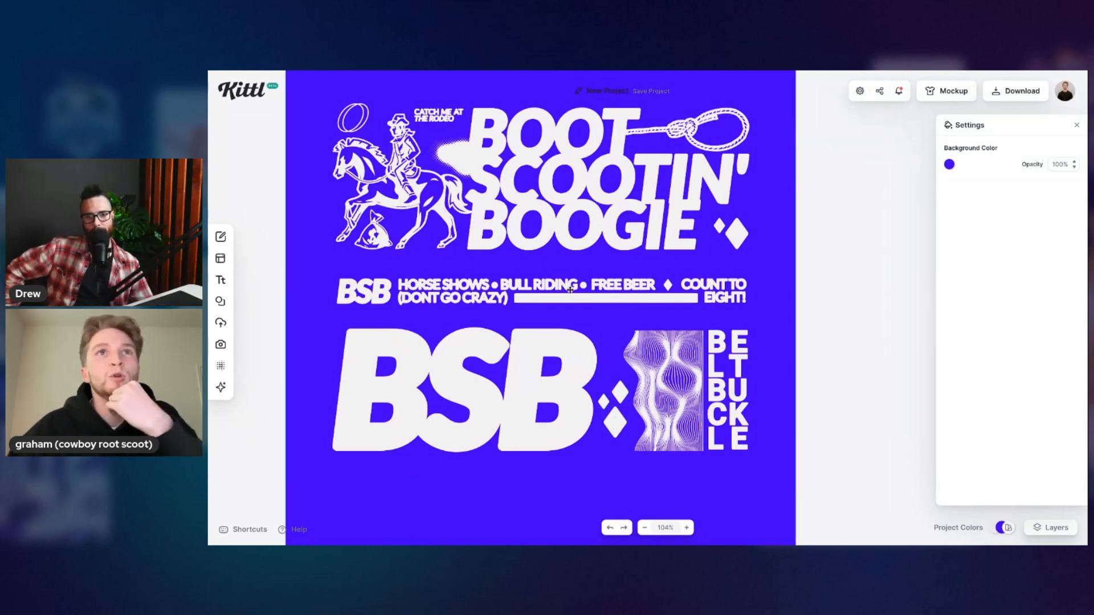
Step: Duplicate the small THE RODEO text line from beside the cowboy and place the copy above the last letter of the large BSB
scroll(570, 290, down, 2)
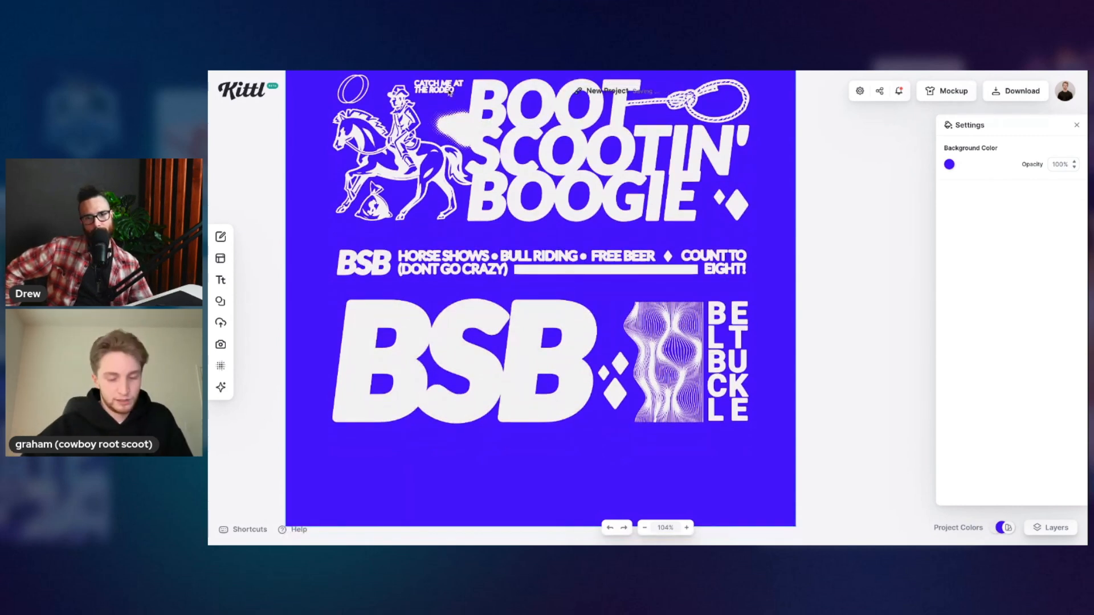
scroll(450, 93, up, 5)
drag(429, 198, 590, 403)
scroll(589, 403, up, 5)
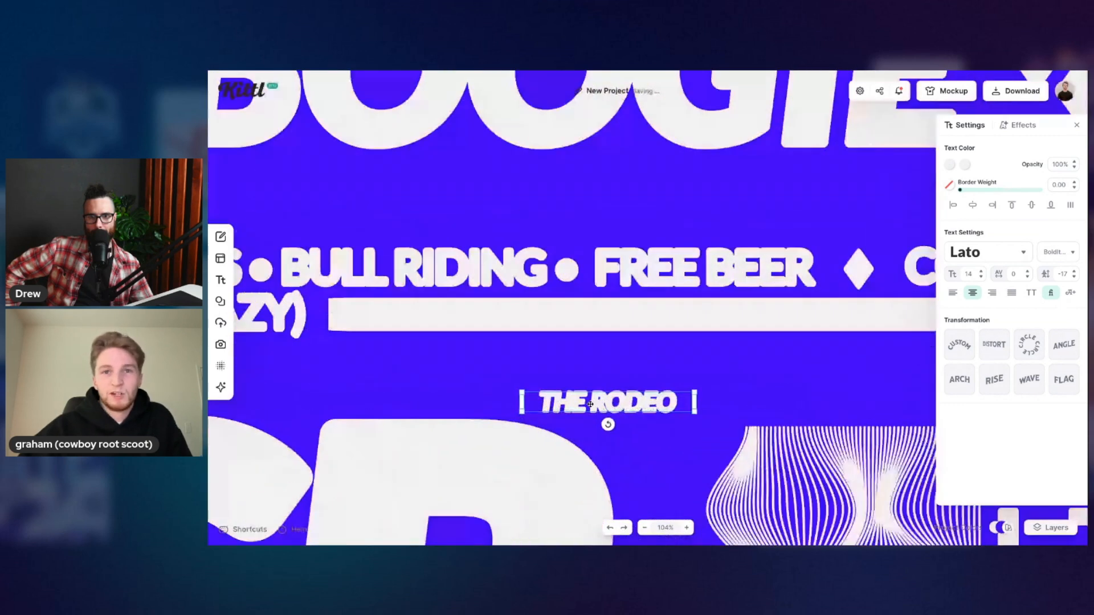
scroll(588, 404, up, 5)
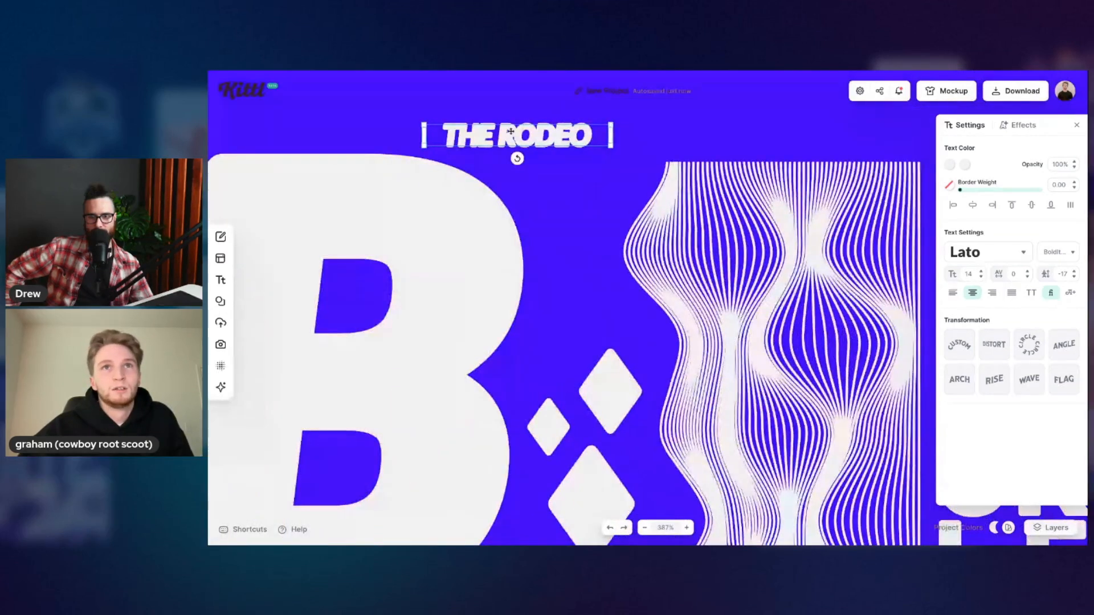
Step: Replace the copied text with "I LIVE / FOR THE / RODEO" on three lines and left-align it
double_click(510, 131)
click(522, 162)
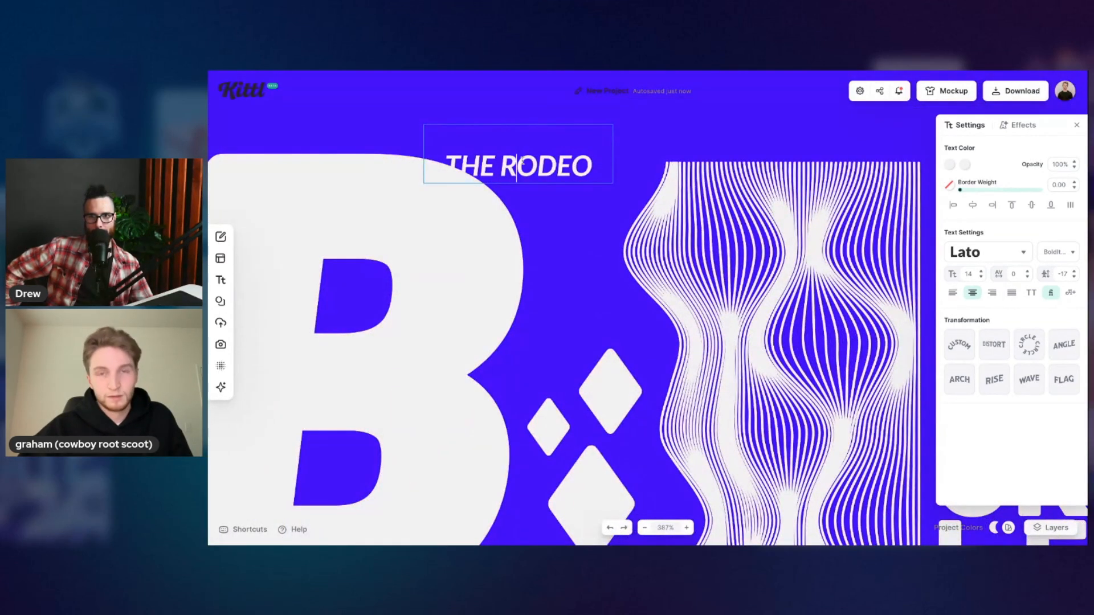
key(ctrl+a)
text(I LIVE)
key(Return)
text(FOR THE)
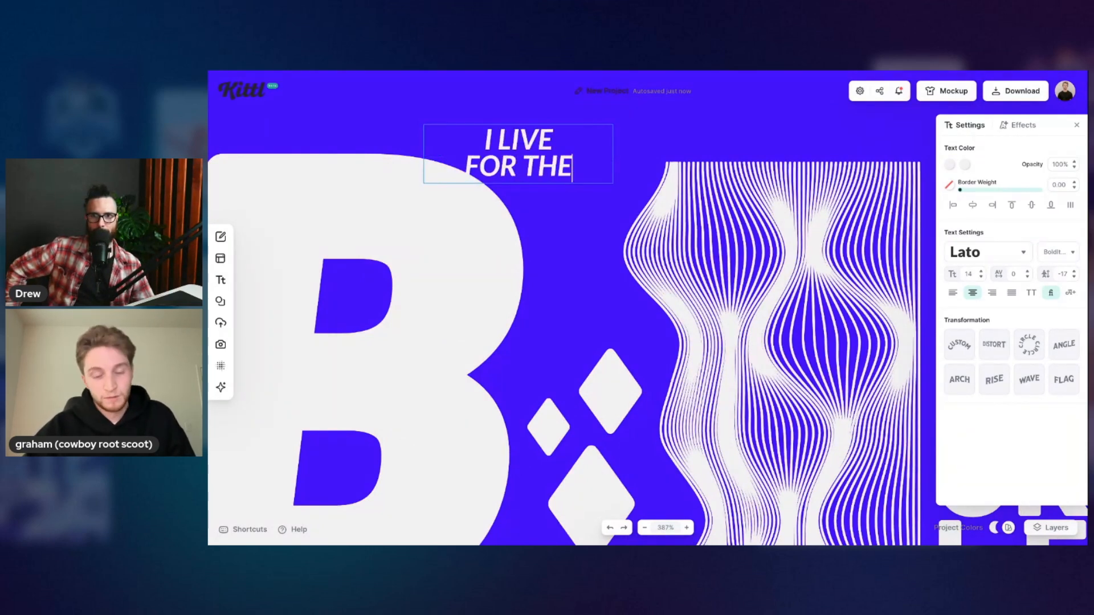
key(Return)
text(RODEO)
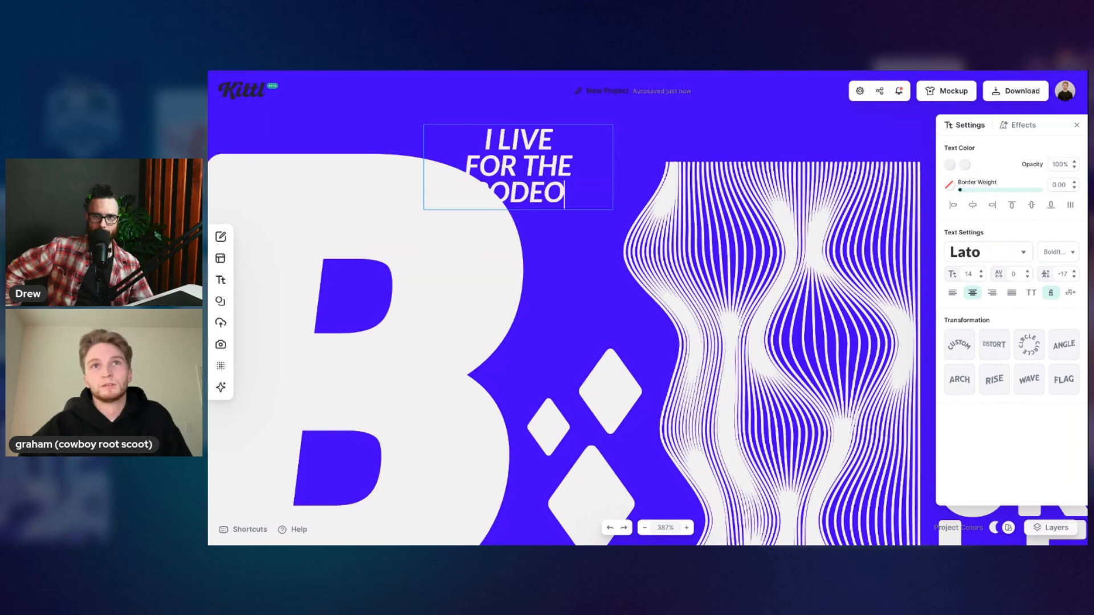
click(952, 293)
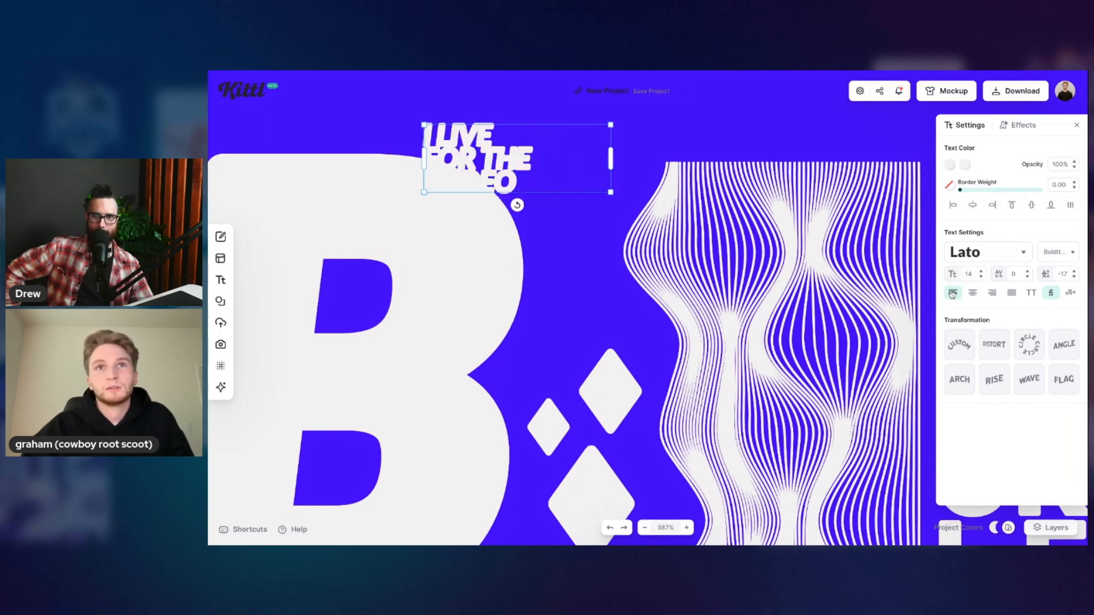
Step: Position the I LIVE FOR THE RODEO text in the upper gap between BSB and the wavy grid, level with the grid's upper edge
click(701, 125)
drag(506, 157, 576, 187)
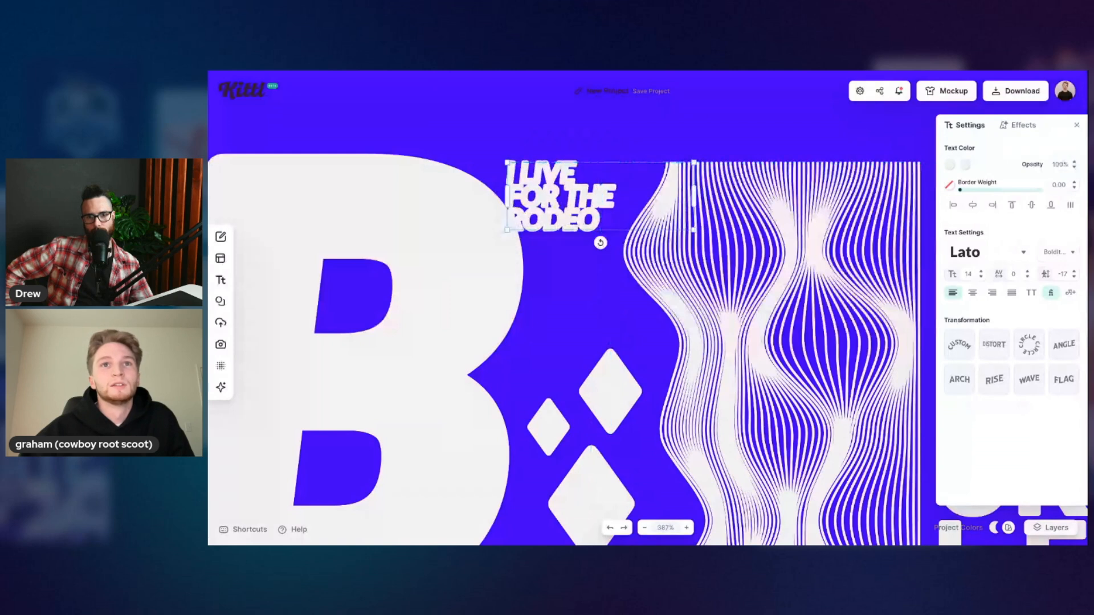
key(Down)
key(Left)
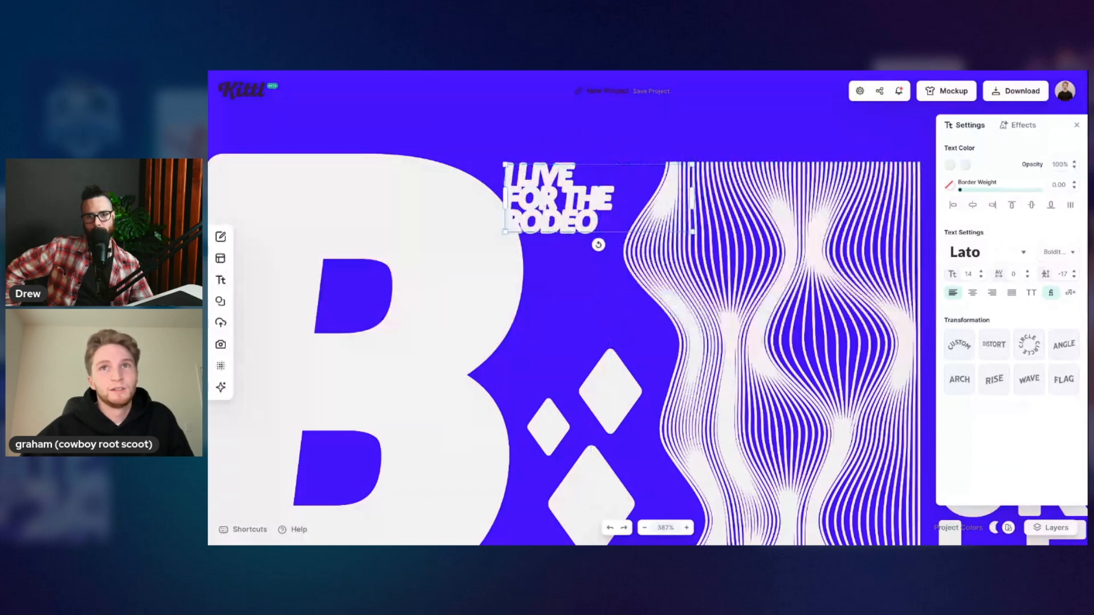
click(607, 277)
scroll(607, 277, down, 10)
scroll(594, 285, up, 4)
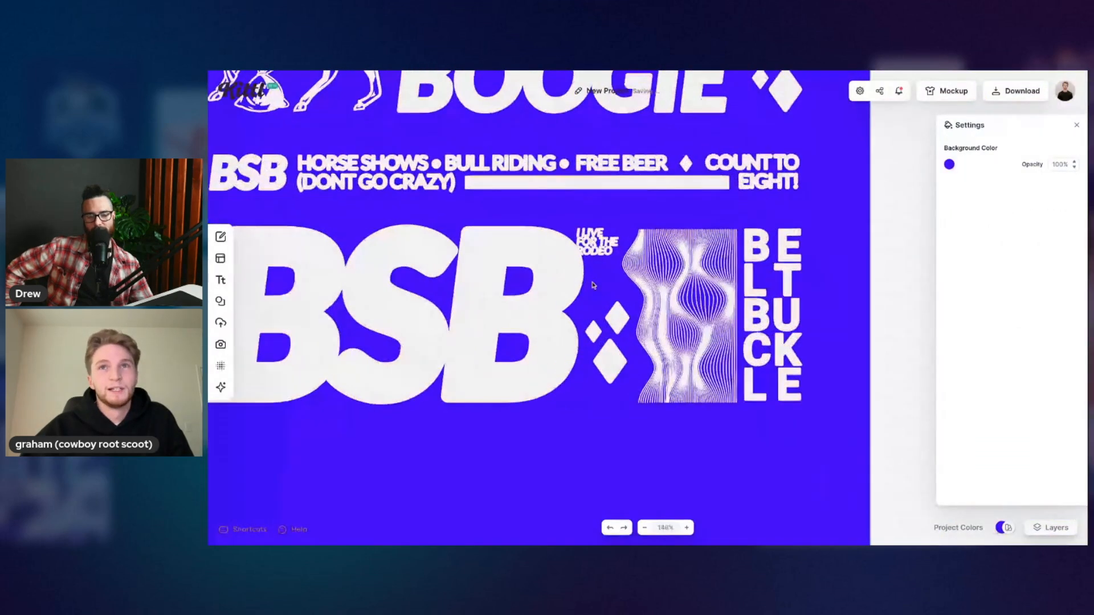
scroll(593, 285, down, 6)
scroll(587, 317, up, 2)
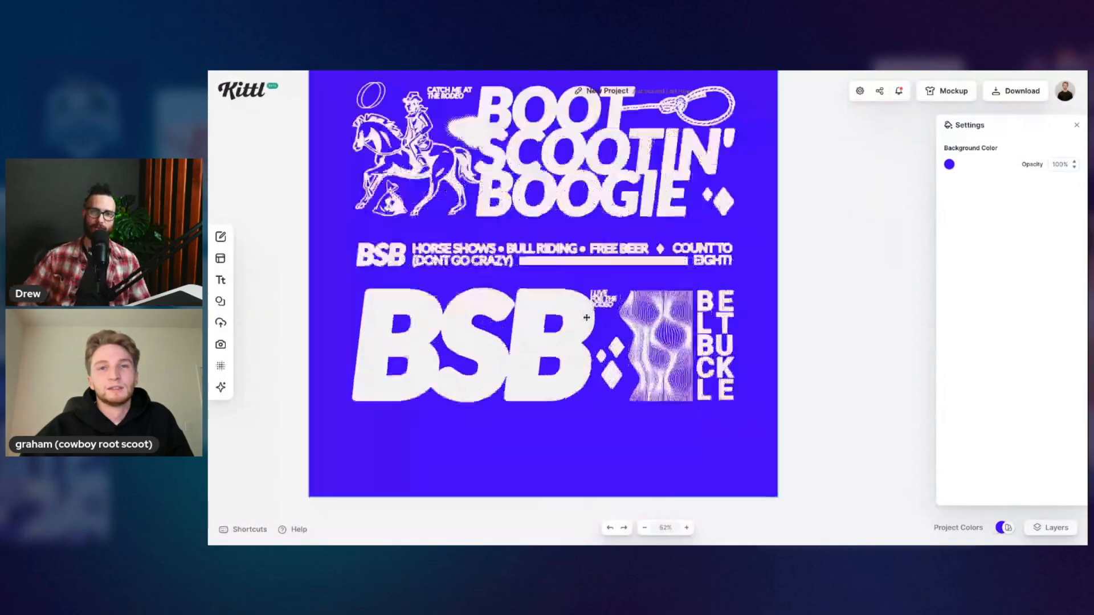
Step: Add the perspective checkerboard graphic from the GRID element results and remove its black fill
scroll(587, 318, up, 5)
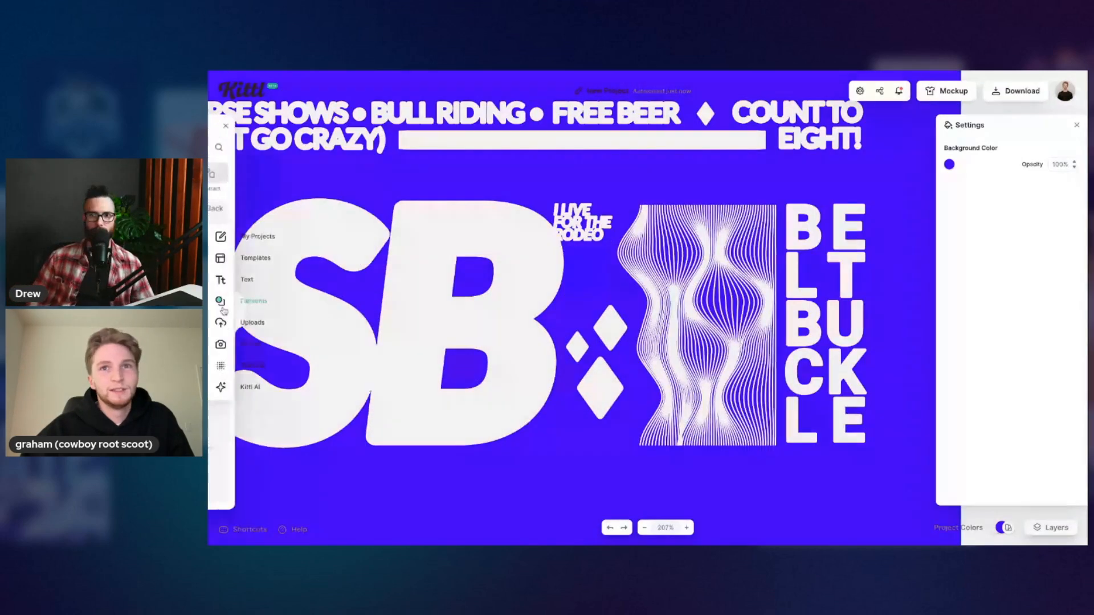
click(223, 311)
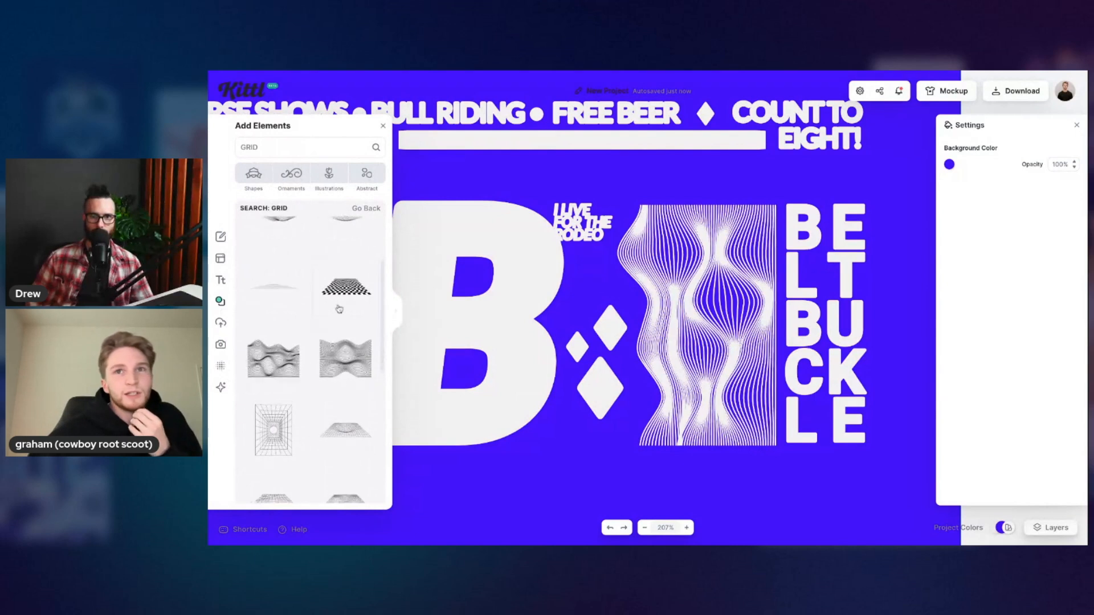
click(343, 267)
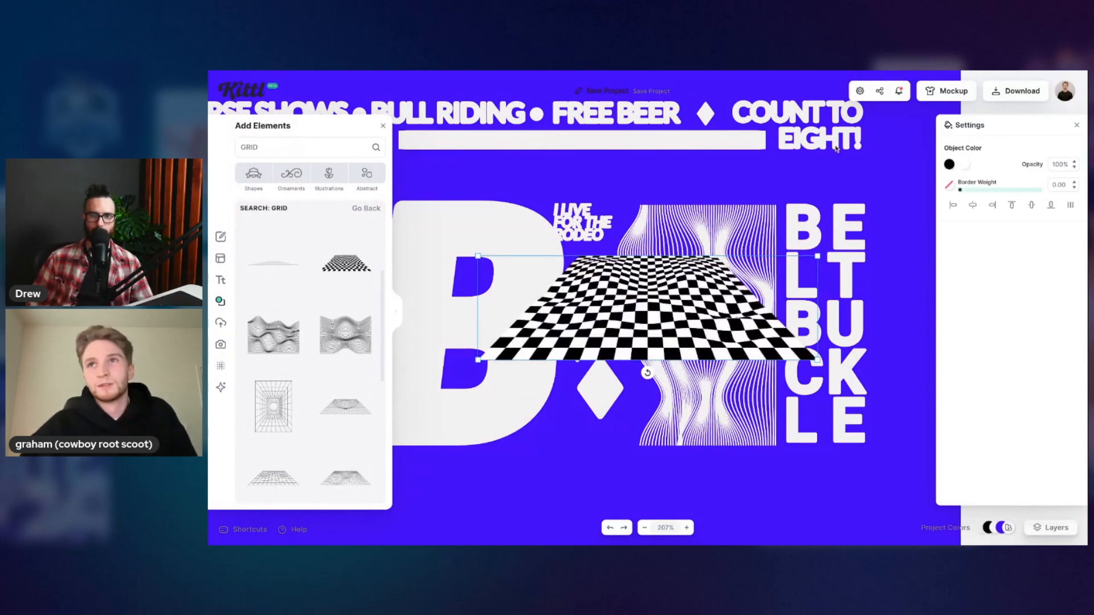
click(949, 164)
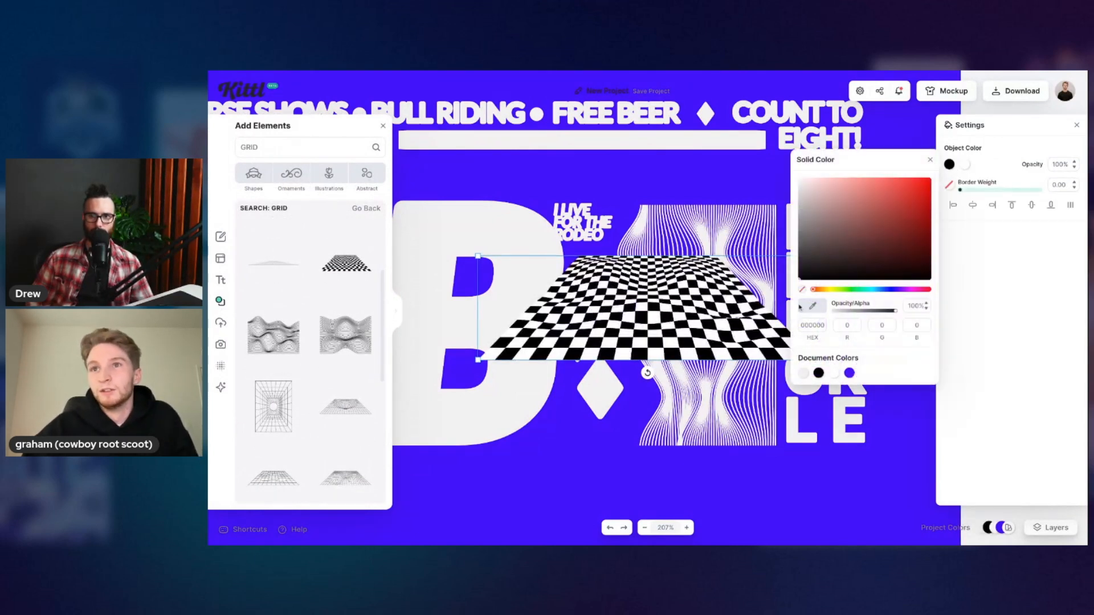
click(802, 290)
click(626, 164)
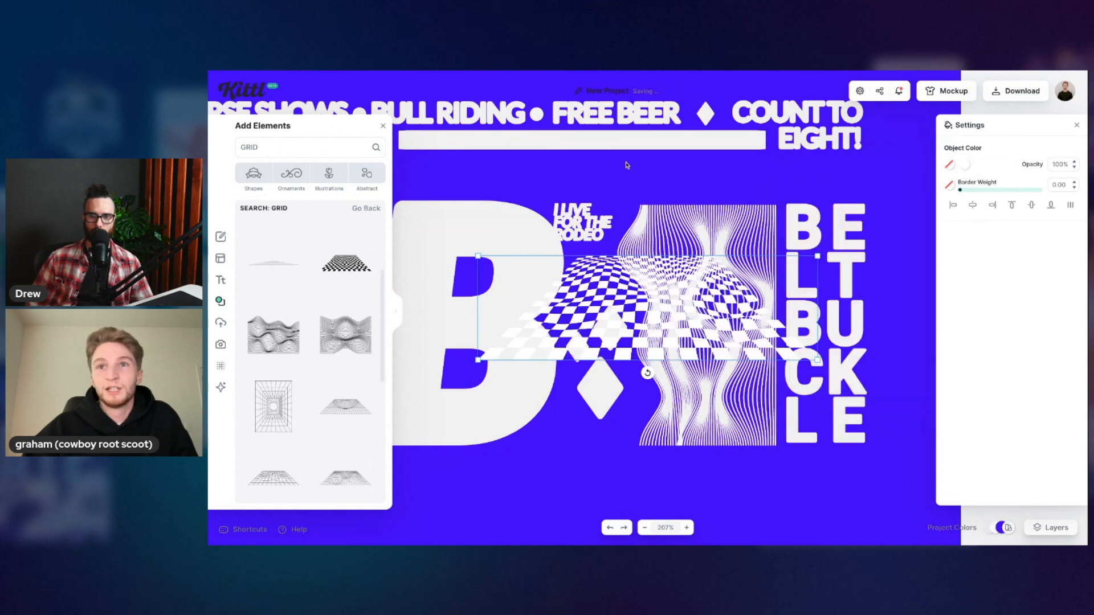
Step: Recolor the checkerboard with the off-white document color, shrink it and fit it between the I LIVE FOR THE RODEO text and the diamonds
click(778, 355)
click(964, 164)
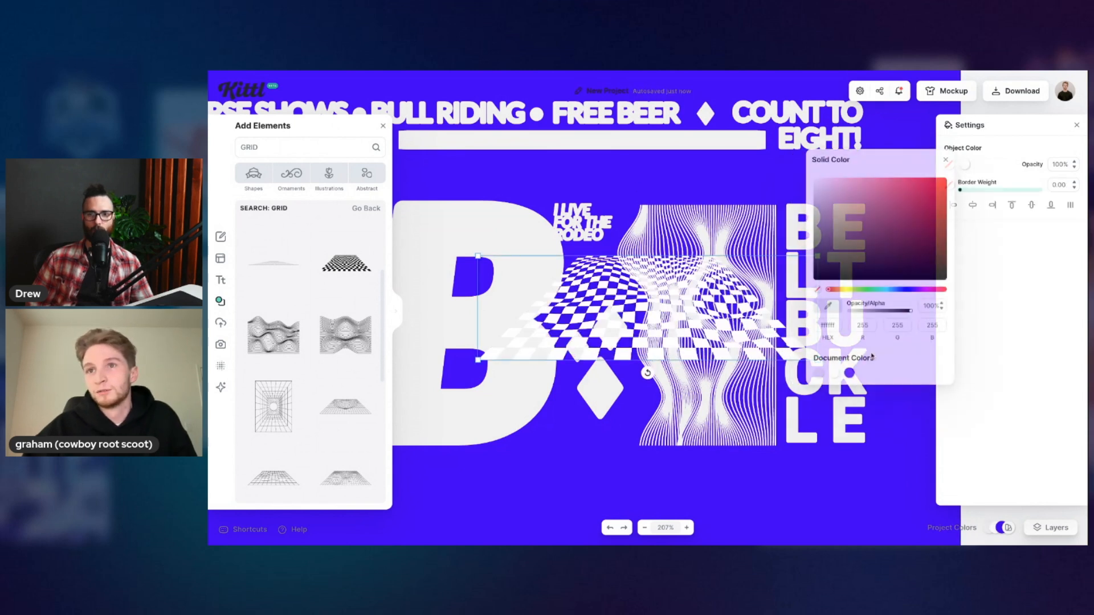
click(820, 373)
click(796, 355)
drag(818, 361, 567, 285)
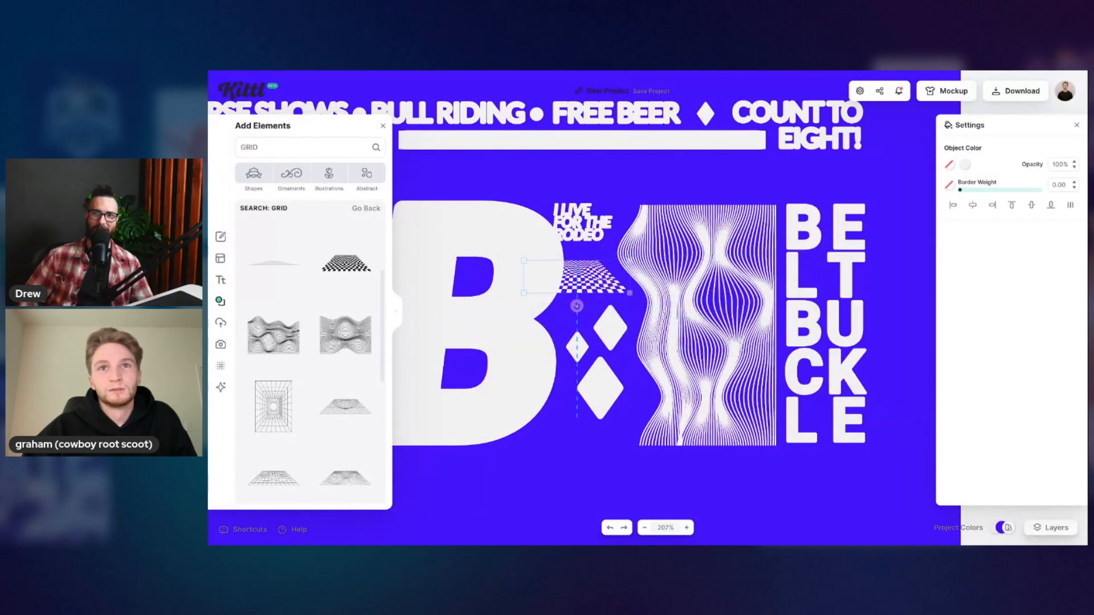
click(468, 300)
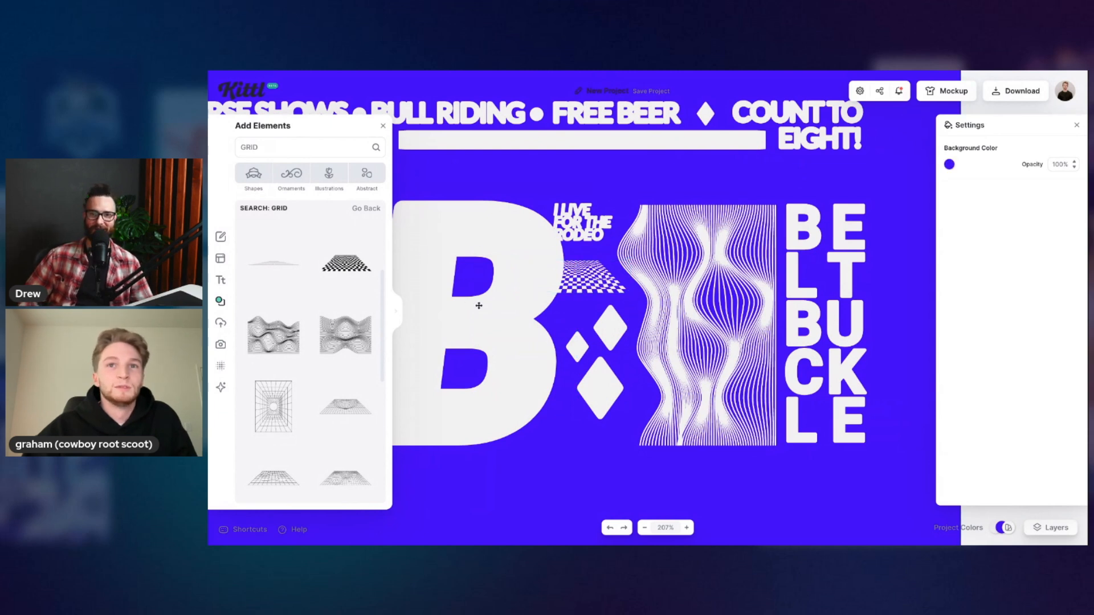
Step: Move the group of three diamonds slightly down below the checkerboard and close the element library
scroll(468, 300, left, 3)
scroll(575, 350, right, 2)
scroll(574, 350, down, 2)
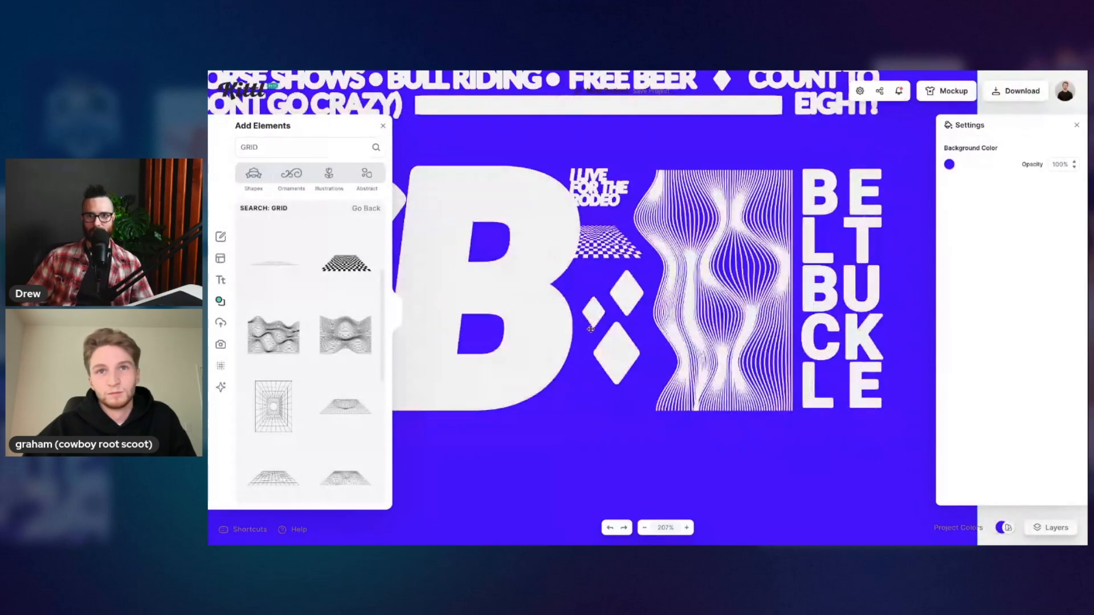
click(593, 313)
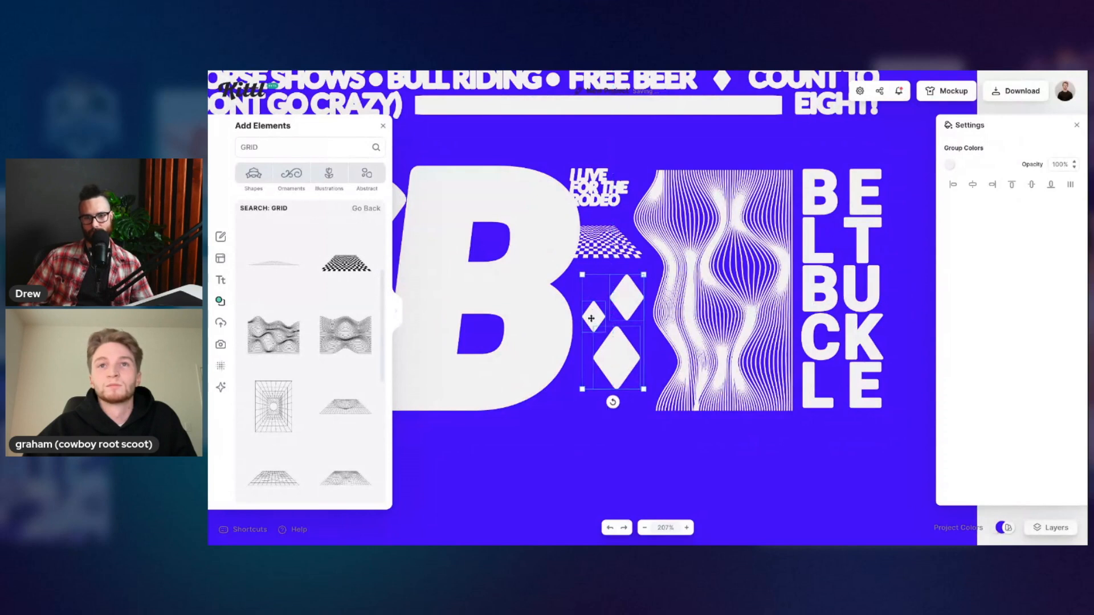
click(540, 438)
click(381, 125)
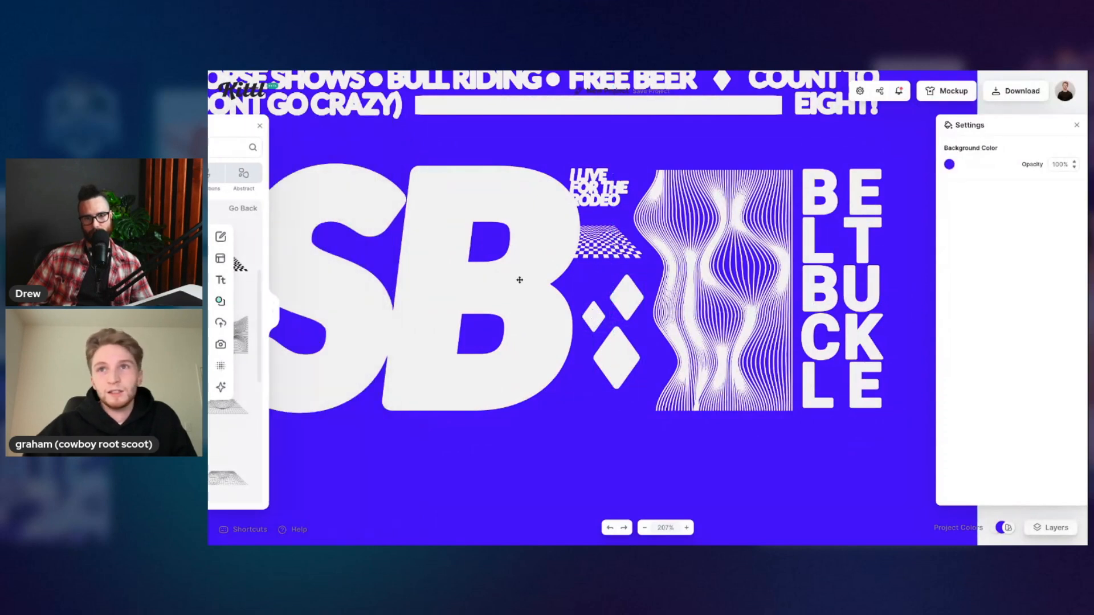
Step: Give the small checkerboard an off-white border with a weight of 2
click(601, 244)
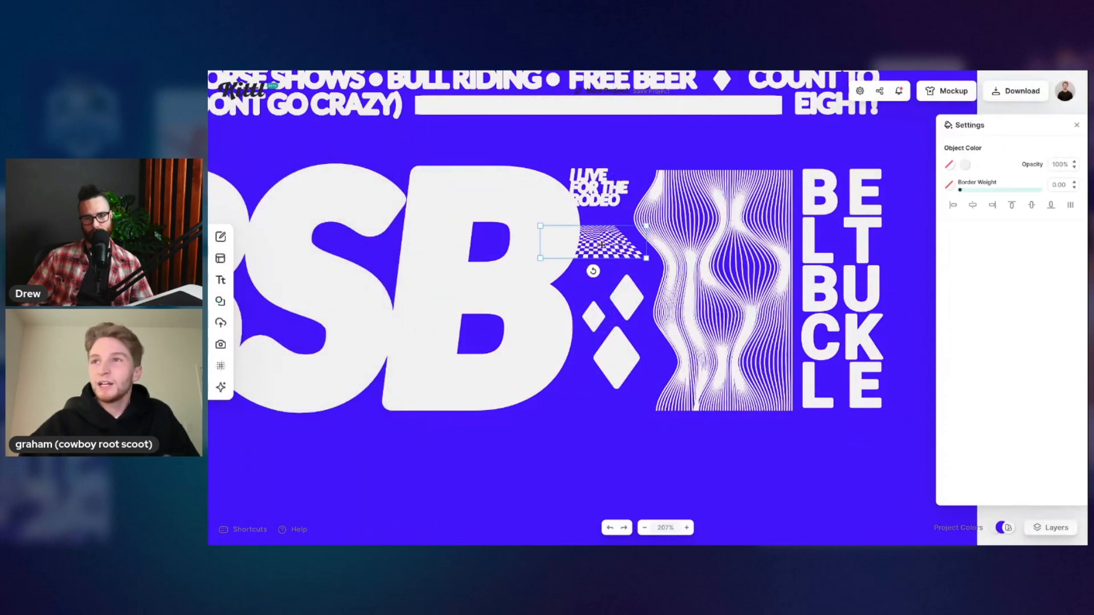
click(949, 184)
click(804, 394)
click(931, 181)
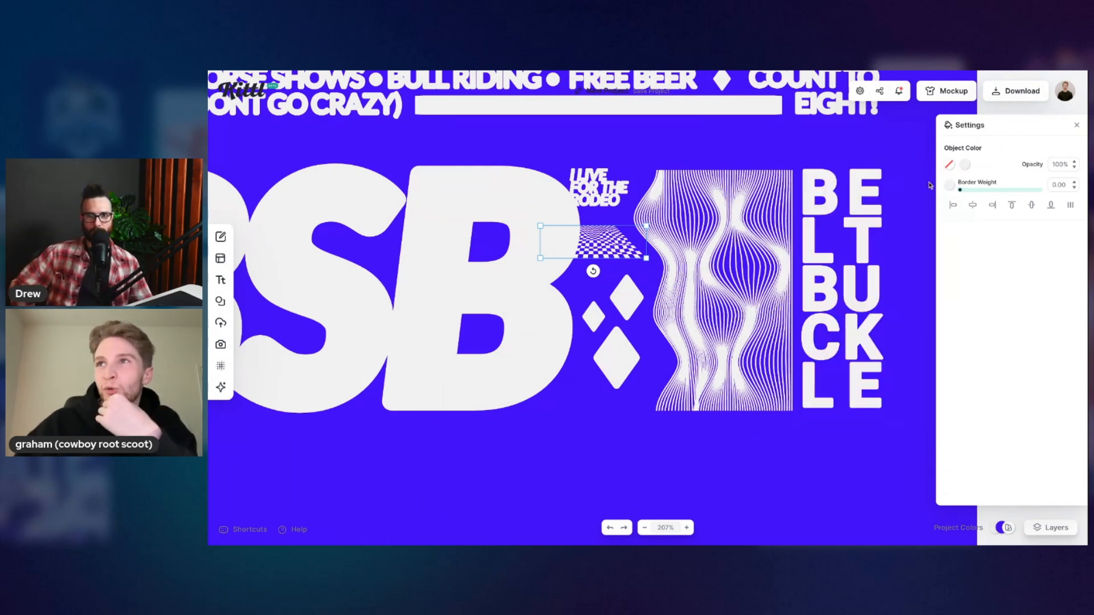
click(1065, 184)
text(2)
key(Return)
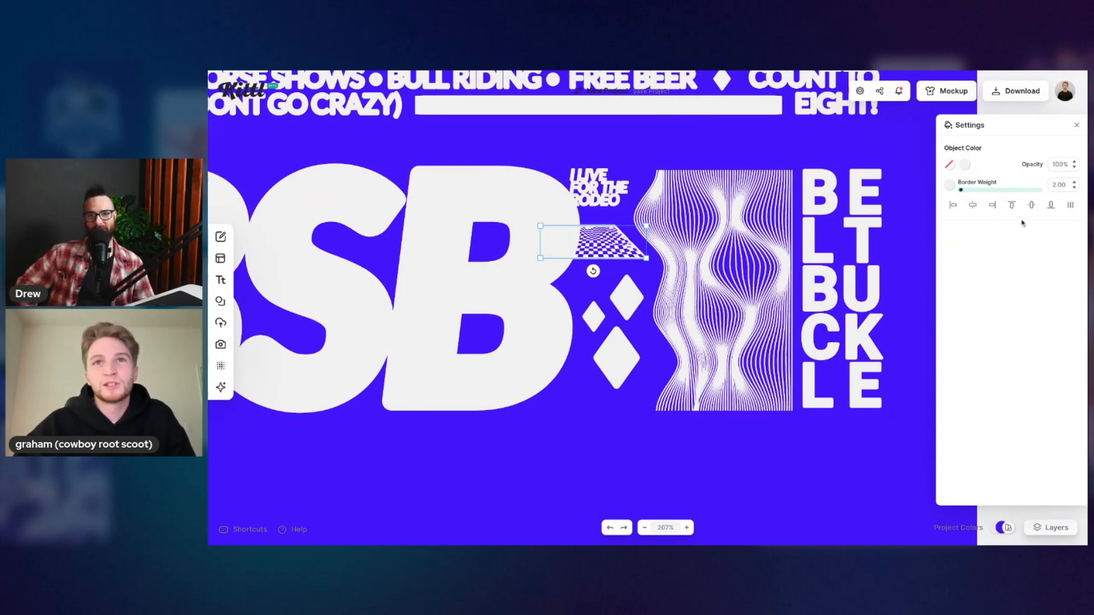
Step: Remove the border color from the small checkerboard and close its settings
click(951, 186)
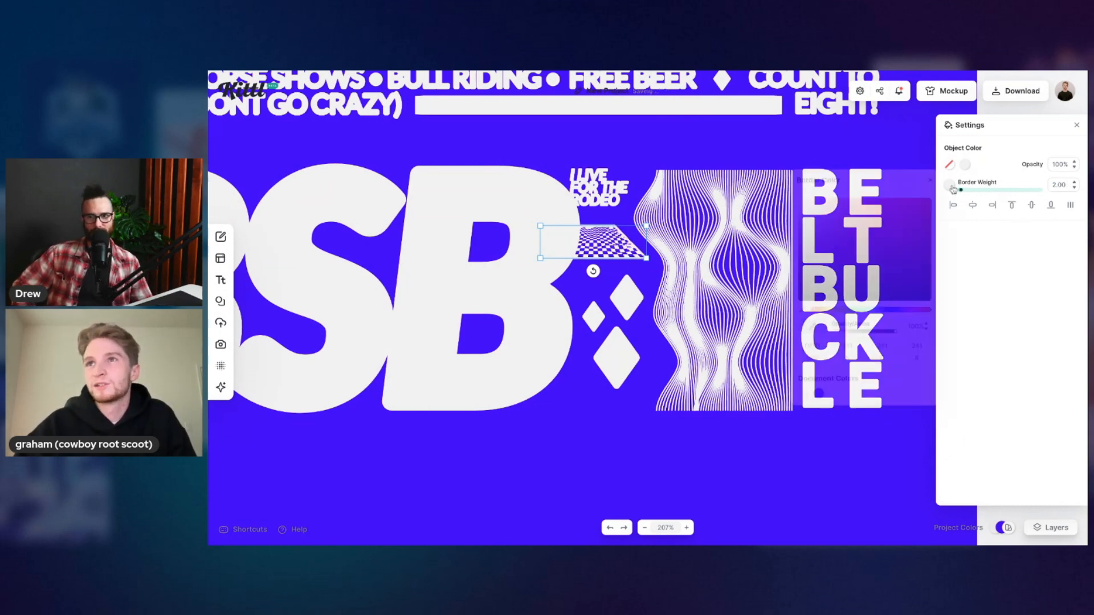
click(802, 309)
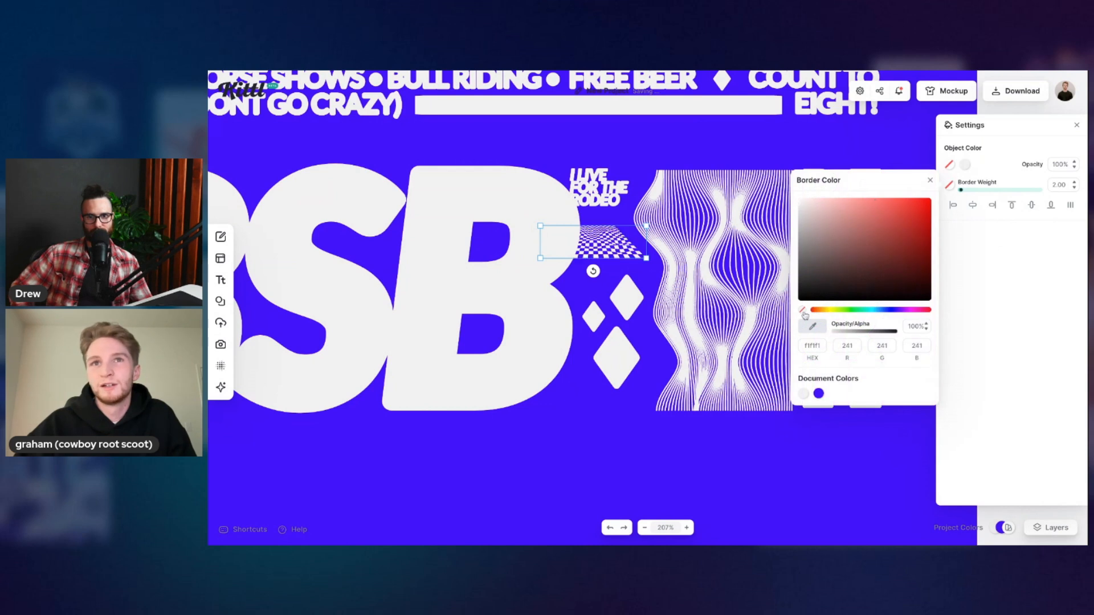
click(930, 181)
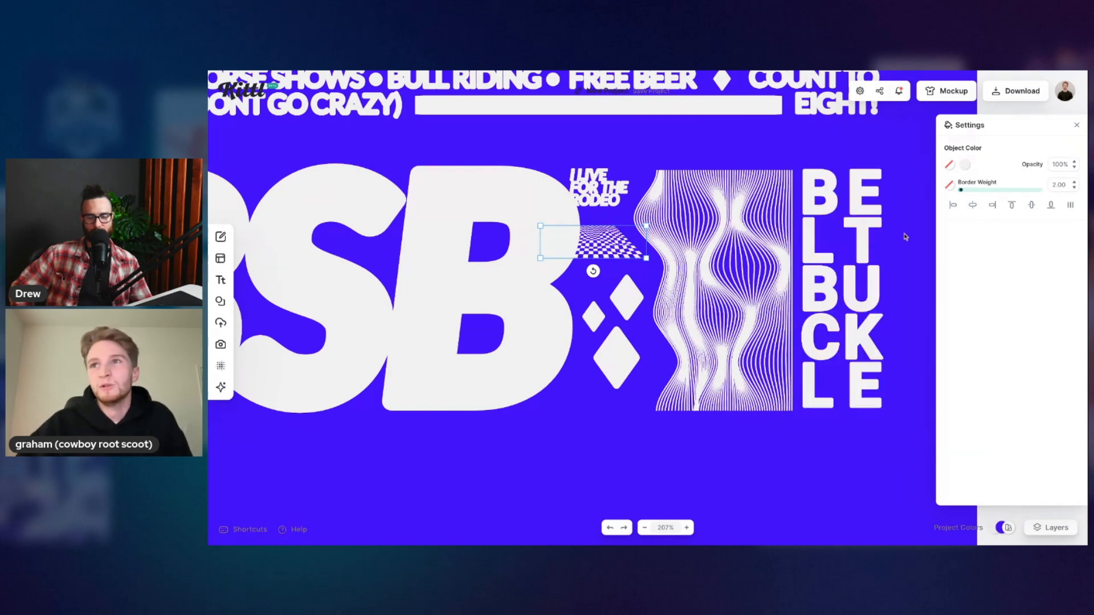
click(1077, 126)
Step: Select the entire typography lockup and center it vertically on the blue artboard
scroll(572, 422, down, 6)
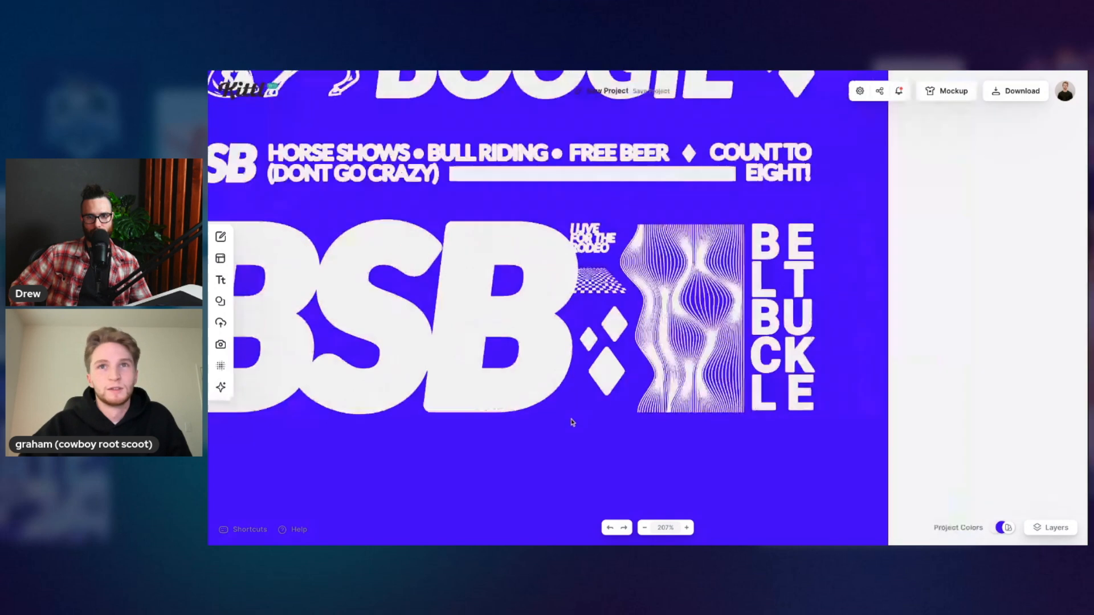
scroll(572, 422, down, 5)
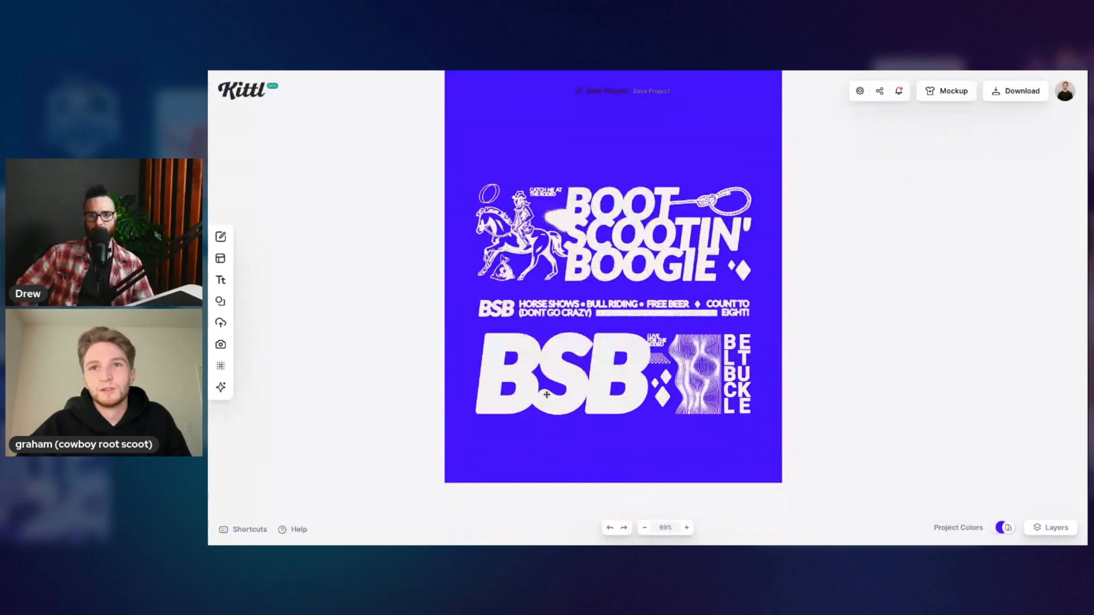
scroll(555, 416, down, 2)
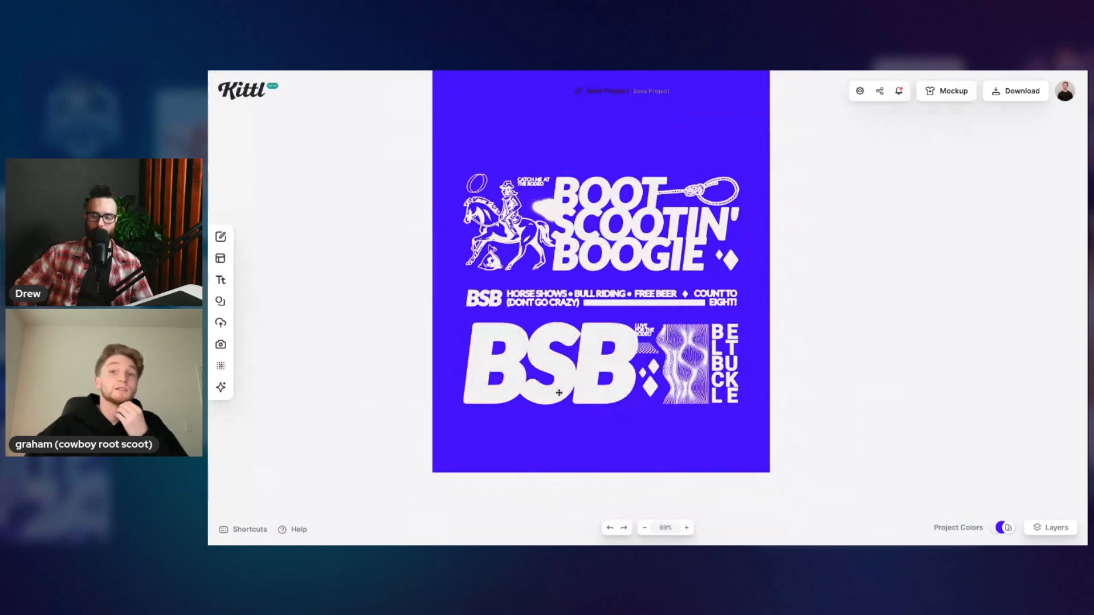
scroll(576, 336, down, 2)
scroll(585, 341, down, 1)
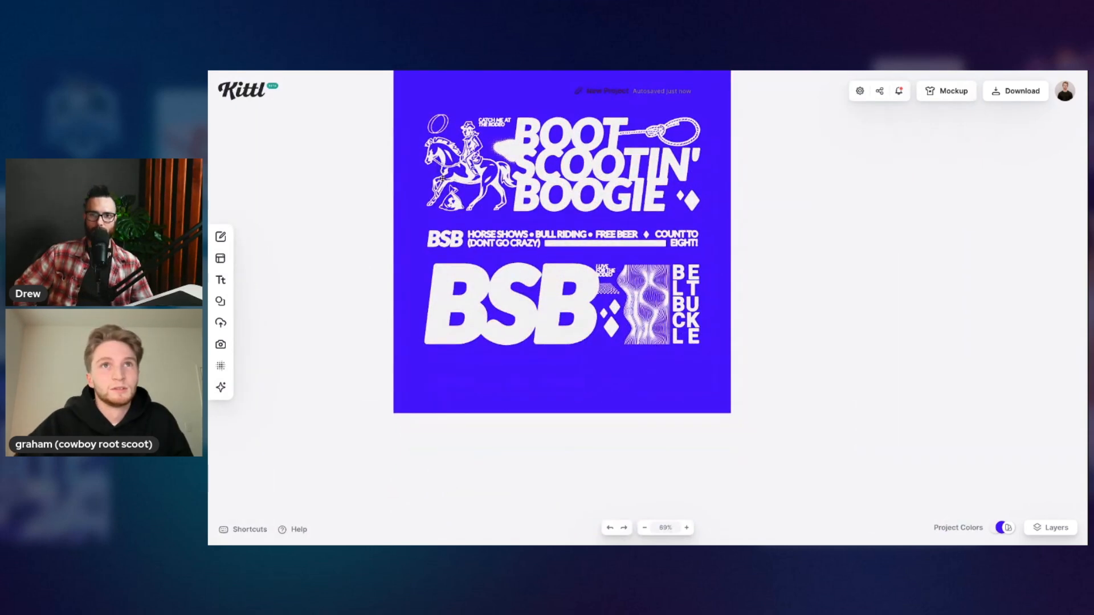
scroll(586, 342, up, 2)
drag(413, 133, 722, 408)
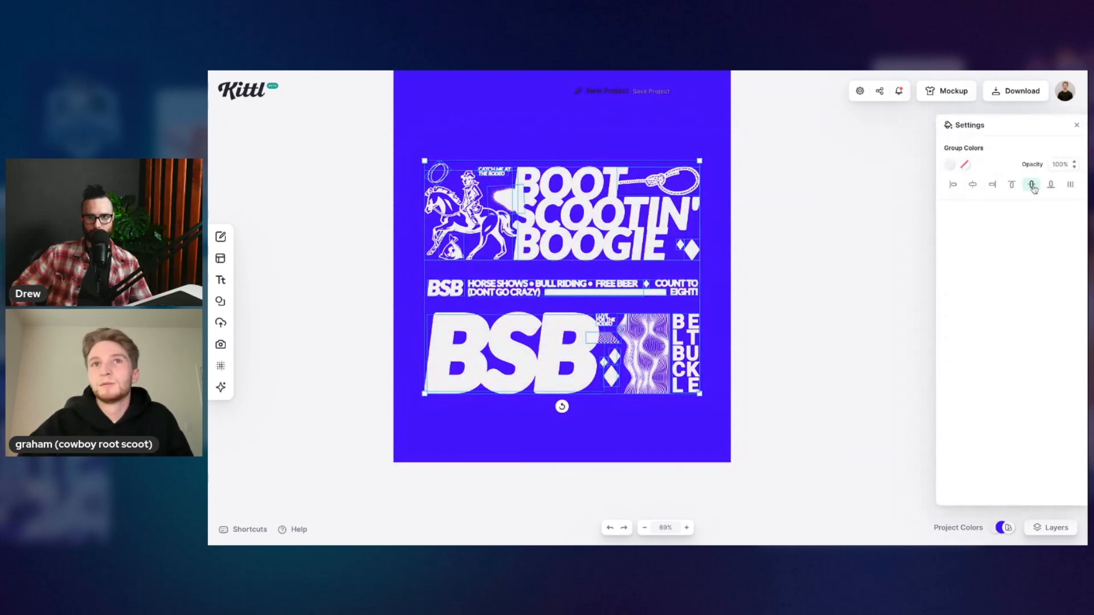
click(1031, 184)
scroll(794, 258, up, 3)
Step: Hide the Background layer and open the design in the mockup view
click(1053, 528)
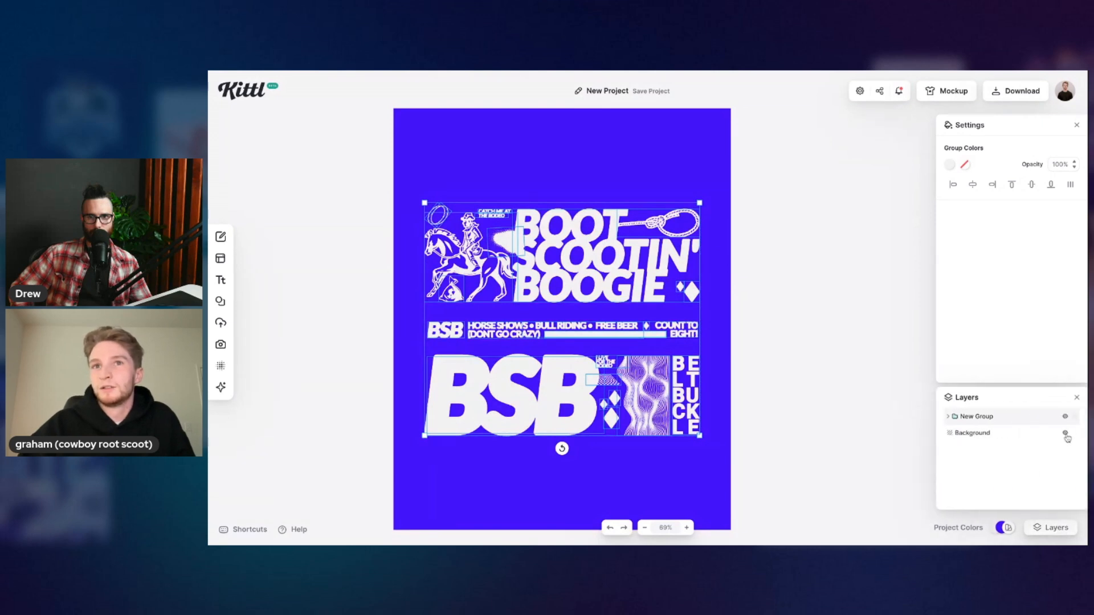
click(1066, 435)
click(948, 94)
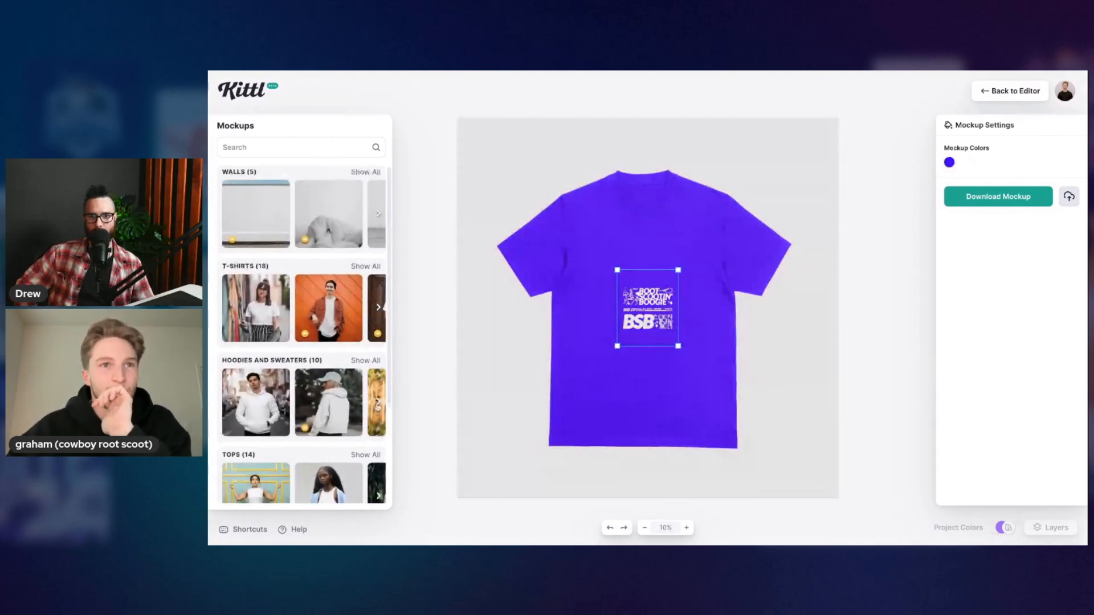
Step: Apply the back-view hoodie mockup with the capped model and enlarge and position the design across the hoodie's back
click(337, 413)
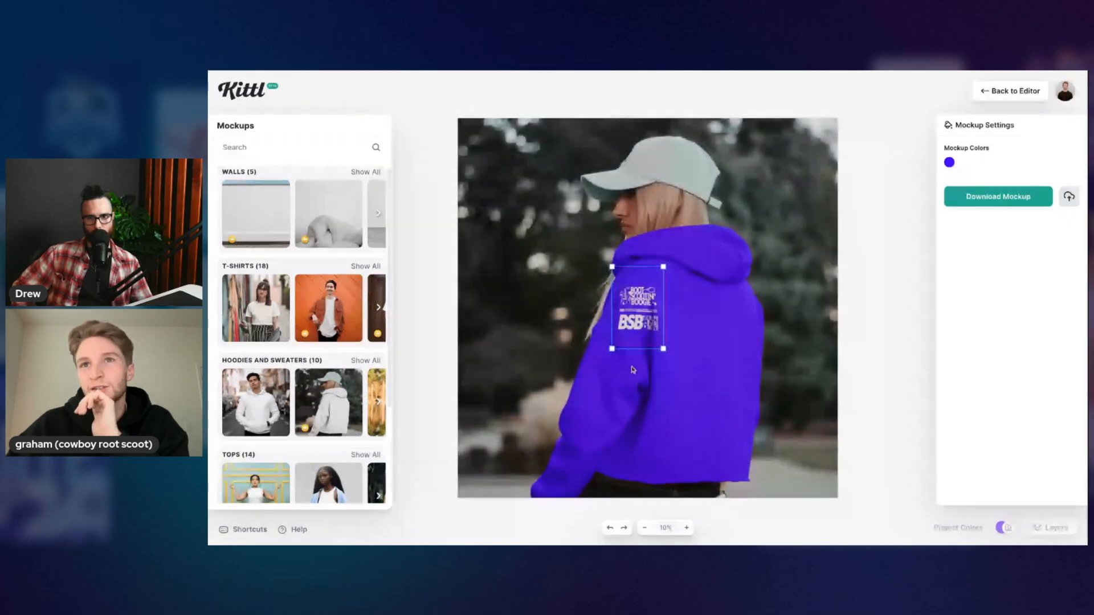
drag(676, 350, 750, 464)
drag(676, 410, 706, 401)
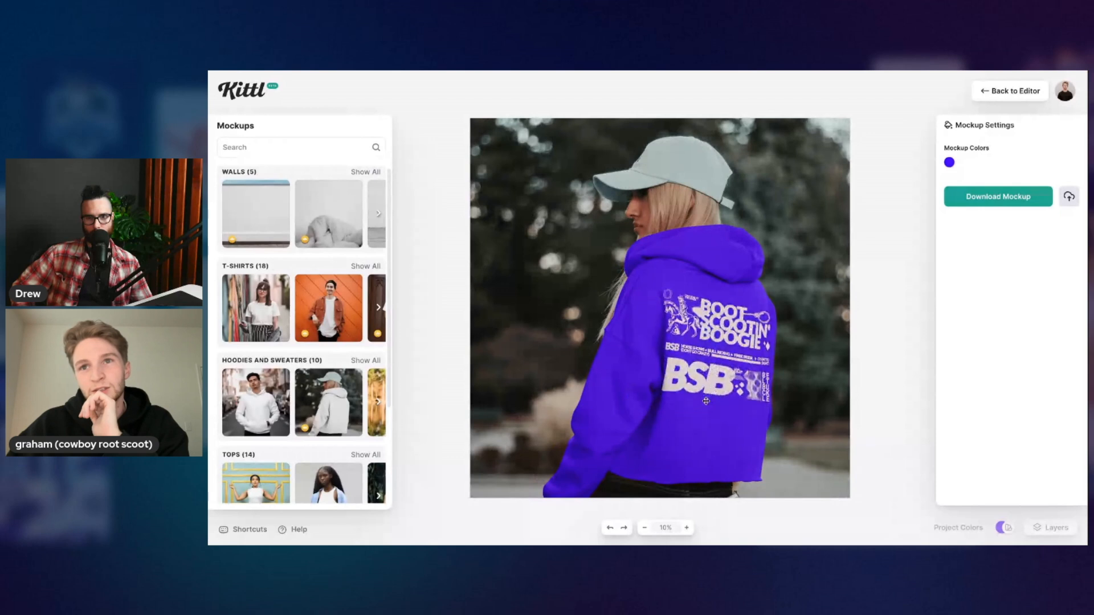
click(707, 401)
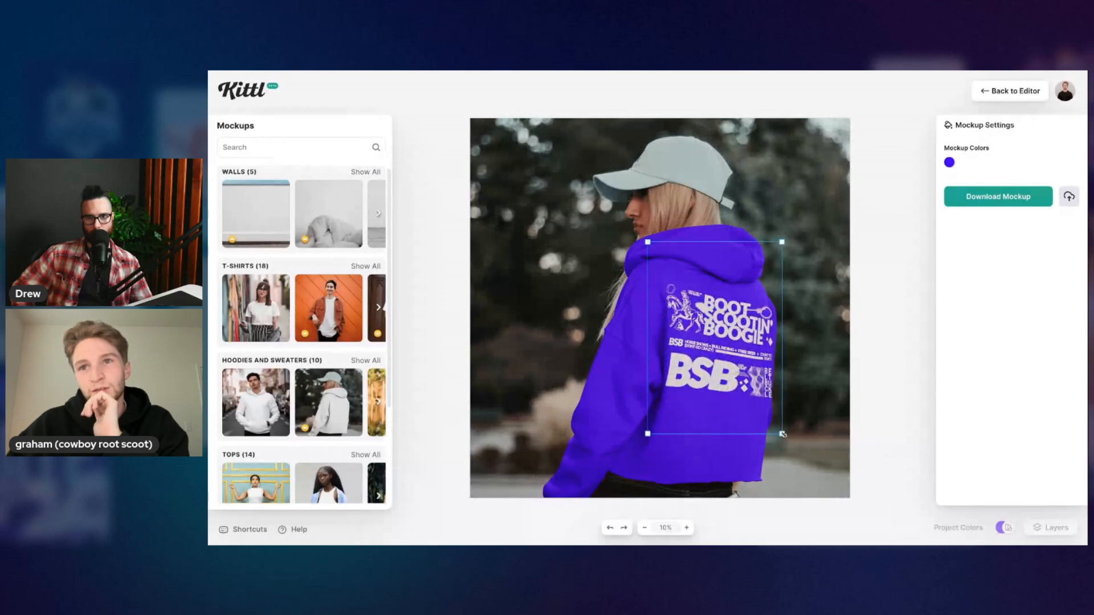
drag(782, 435, 779, 430)
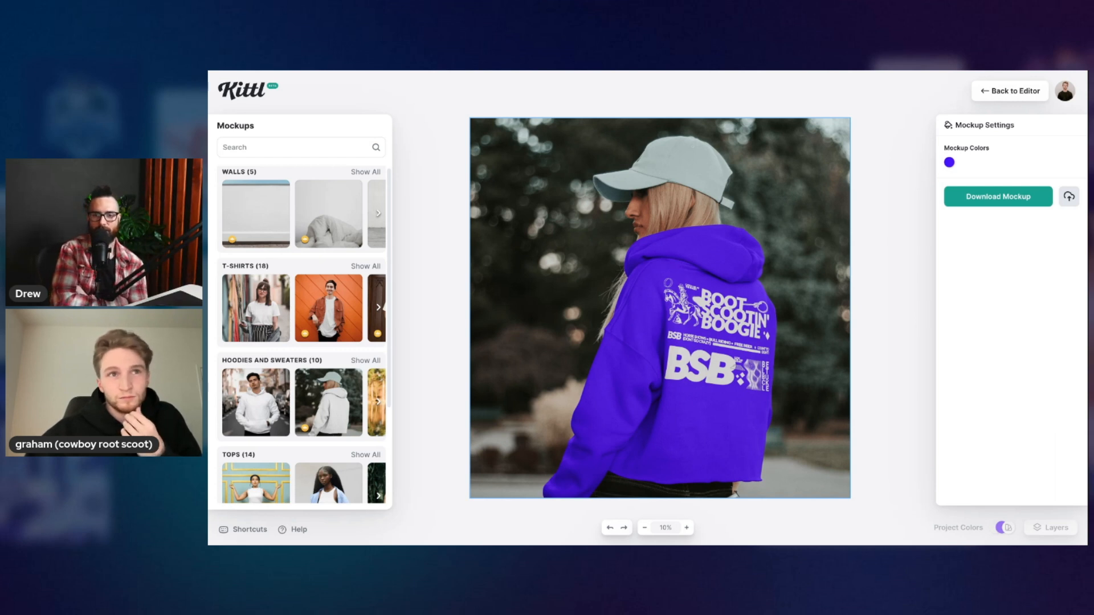
Step: Switch to the sweatshirt mockup of the woman by the lake and enlarge the design on her chest
scroll(381, 367, down, 1)
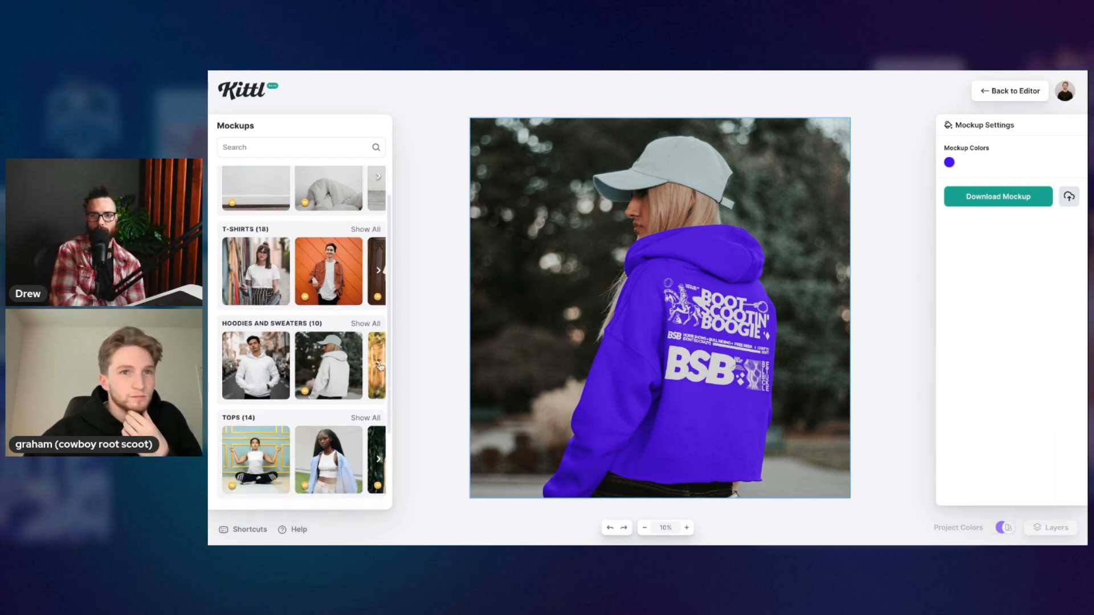
click(378, 367)
click(329, 365)
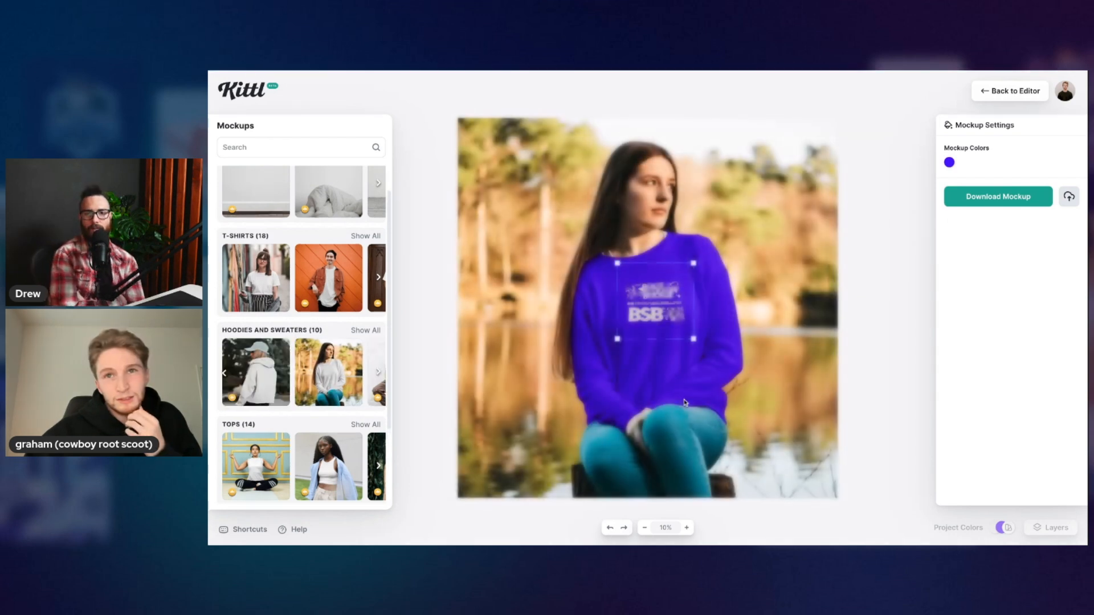
click(672, 324)
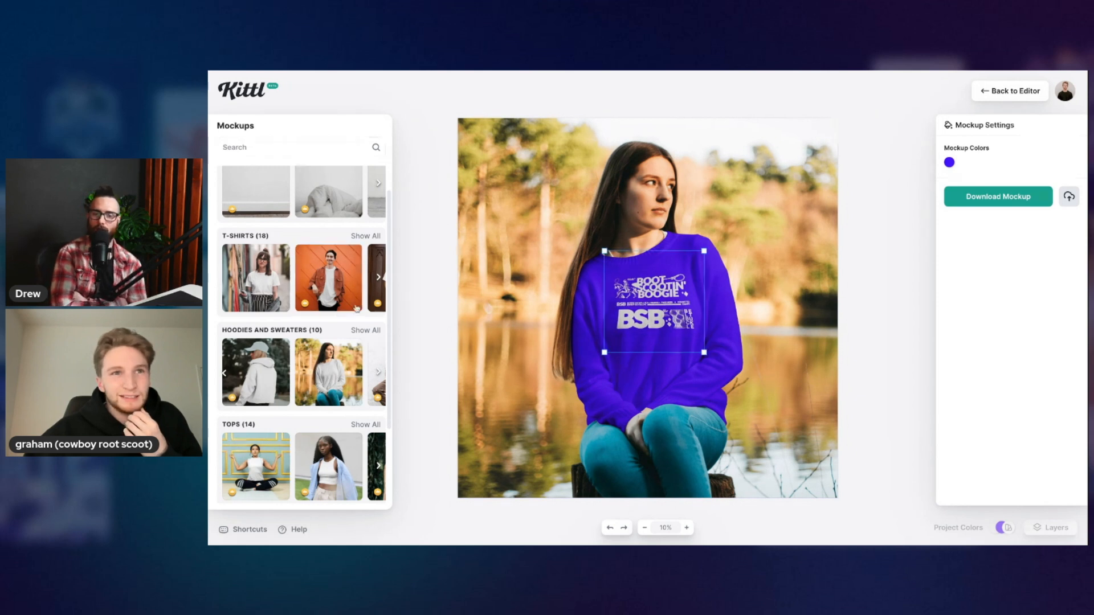
Step: Change the lakeside sweatshirt's mockup color from blue to near-black
scroll(343, 396, right, 1)
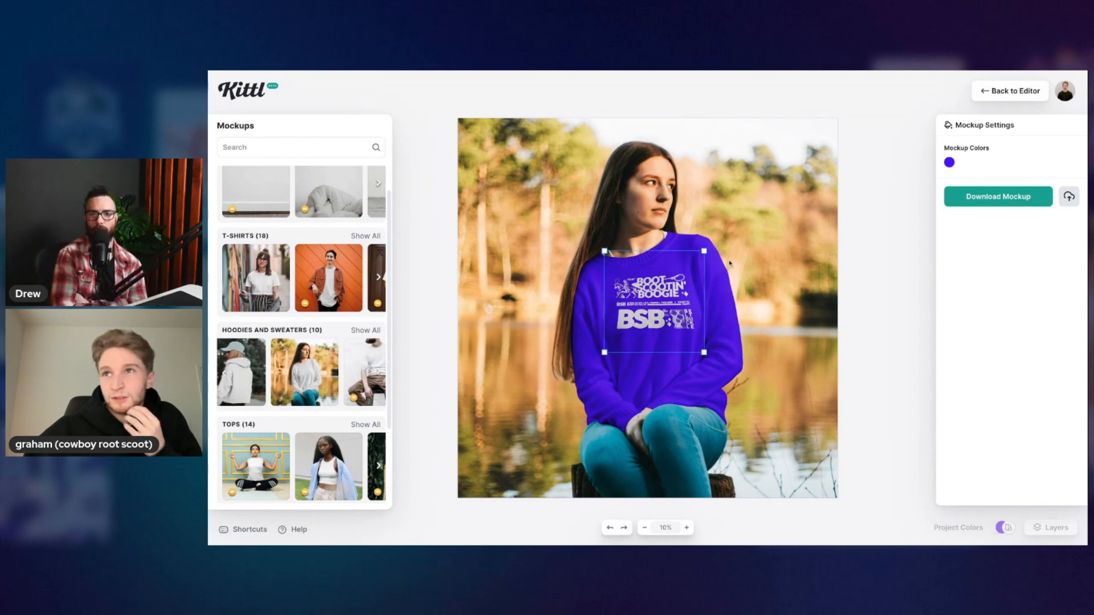
click(949, 162)
click(799, 261)
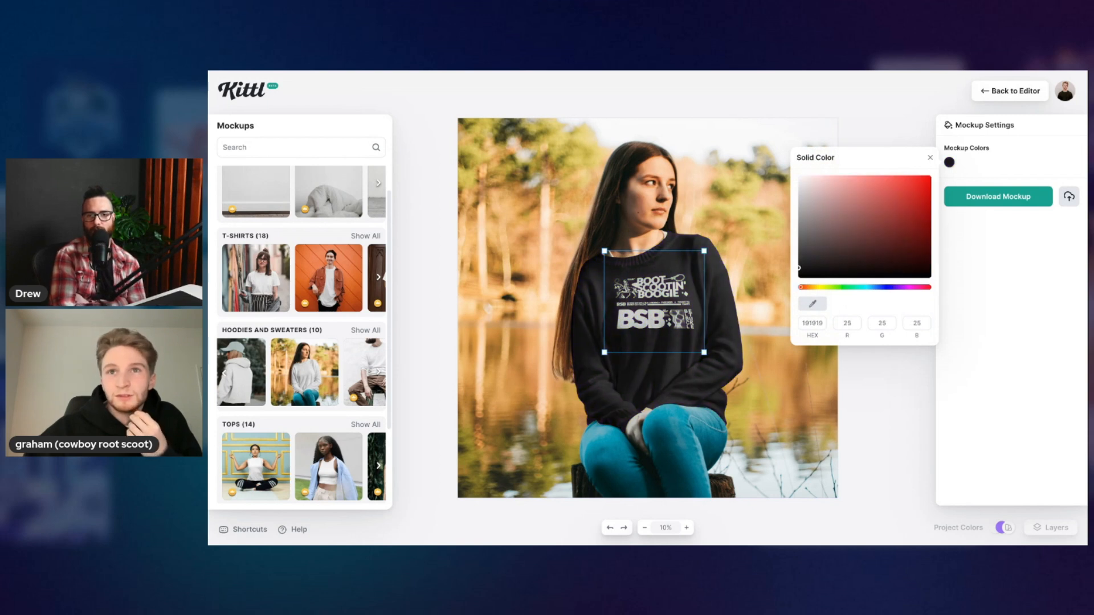
click(930, 158)
Step: Switch to the raised-hood back-view hoodie mockup with the drone and set the hoodie color to black (000000)
scroll(324, 377, right, 1)
scroll(323, 376, right, 4)
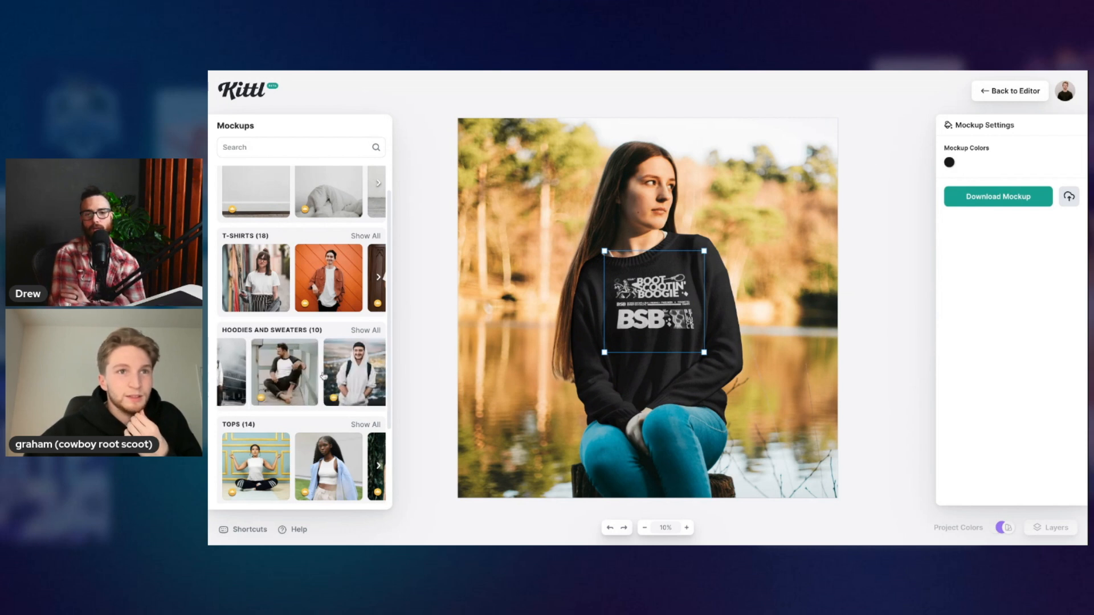
scroll(324, 376, right, 2)
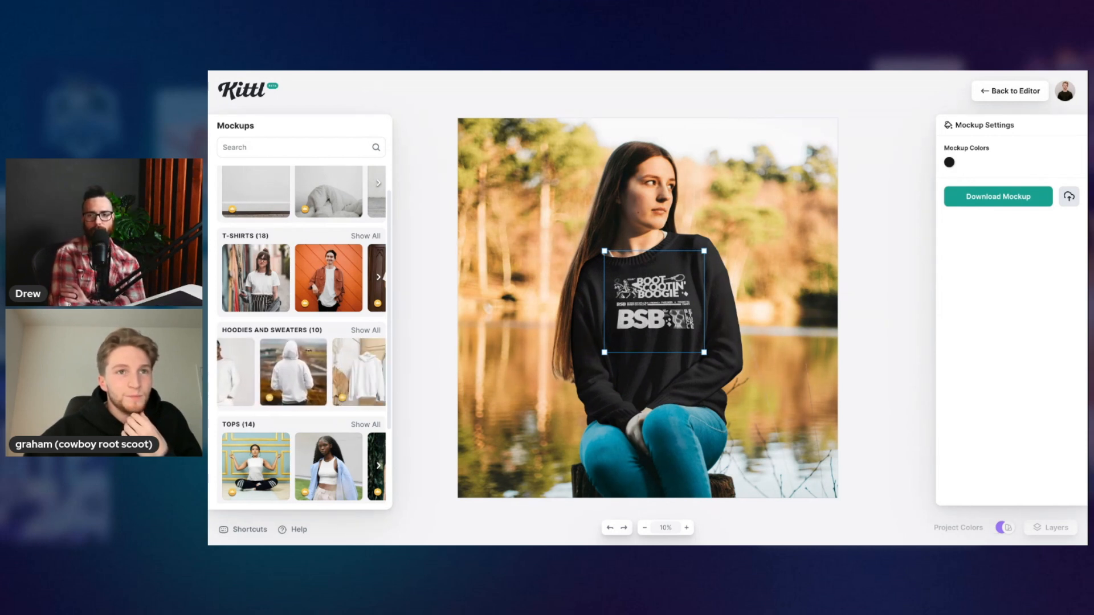
click(285, 378)
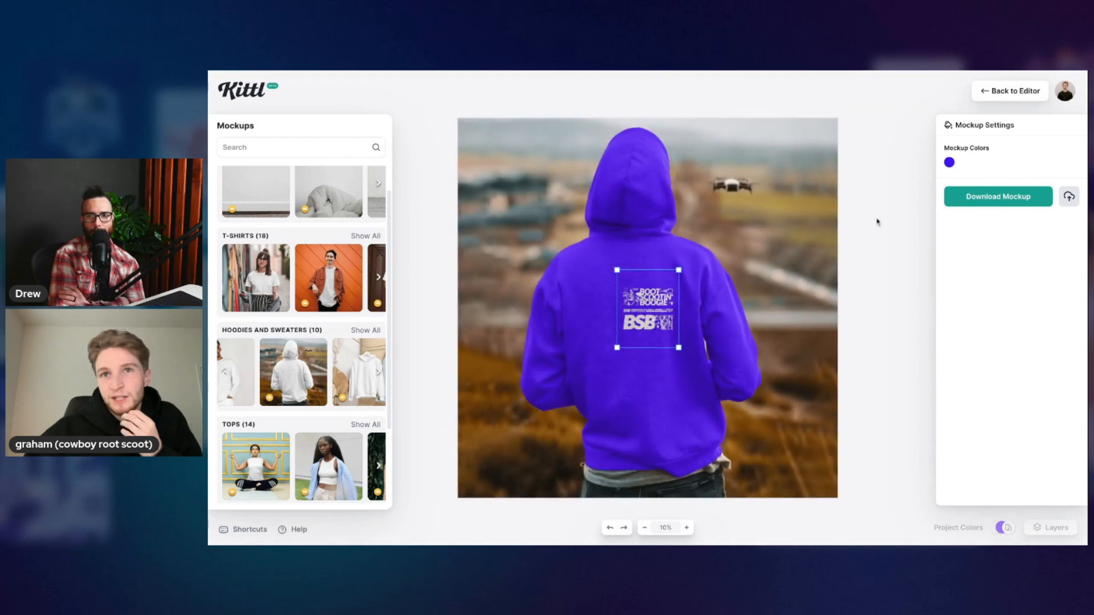
click(950, 163)
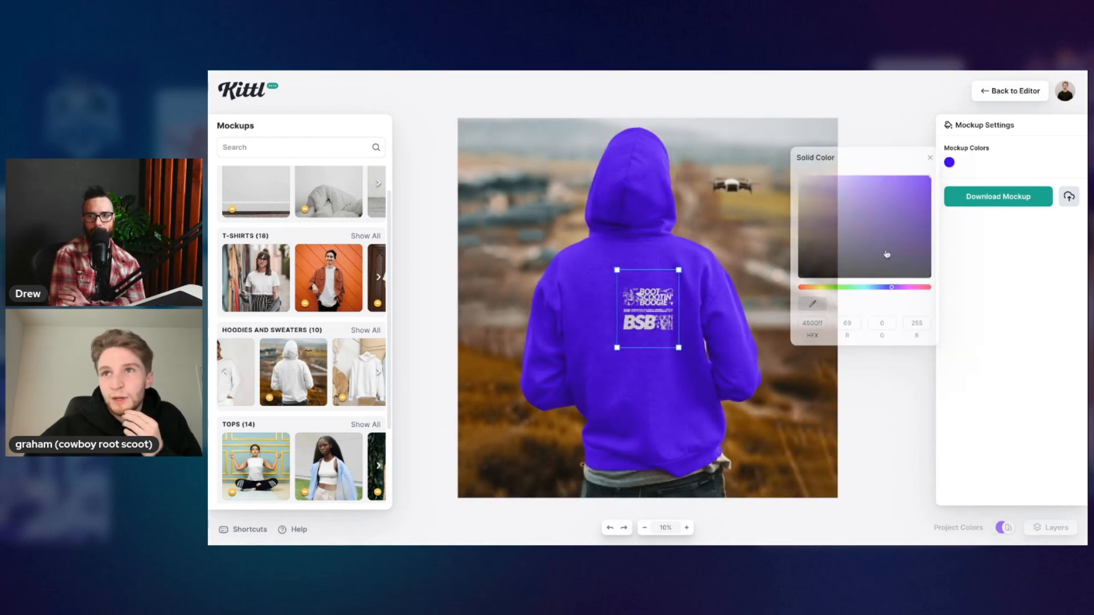
drag(878, 257, 830, 264)
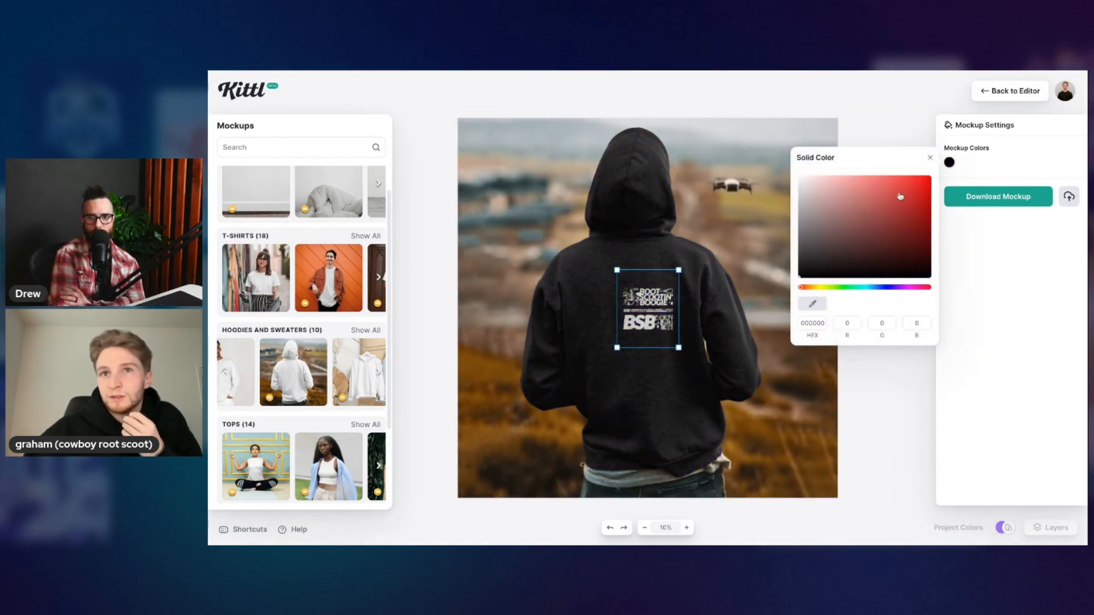
click(930, 157)
Step: Enlarge the design on the drone-scene hoodie mockup and center it across the upper back
mouse_move(679, 347)
mouse_down()
mouse_move(731, 416)
mouse_move(682, 367)
mouse_up()
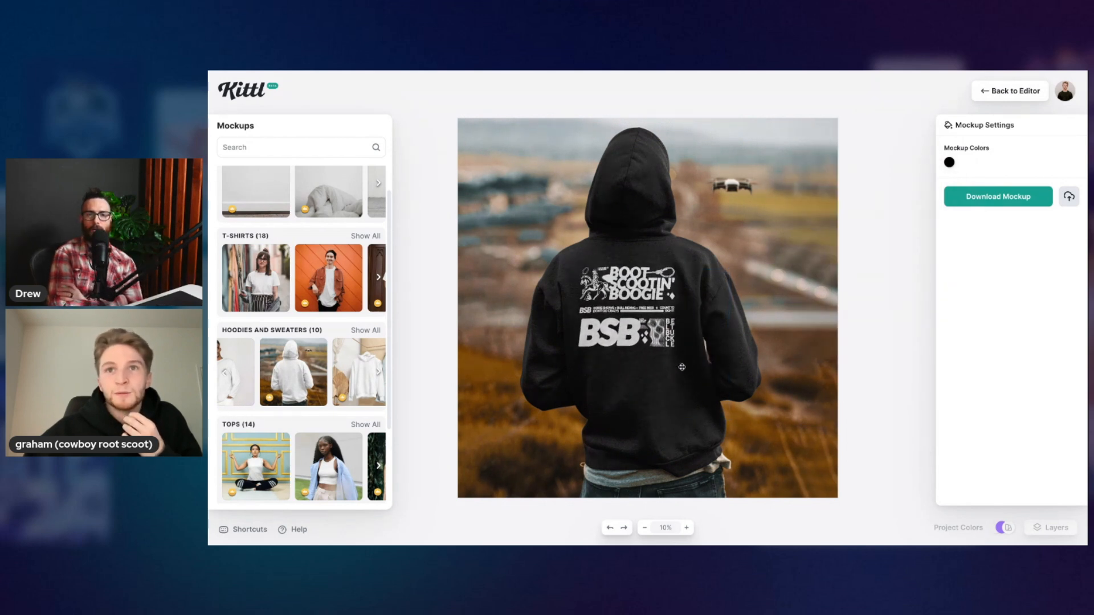
click(678, 357)
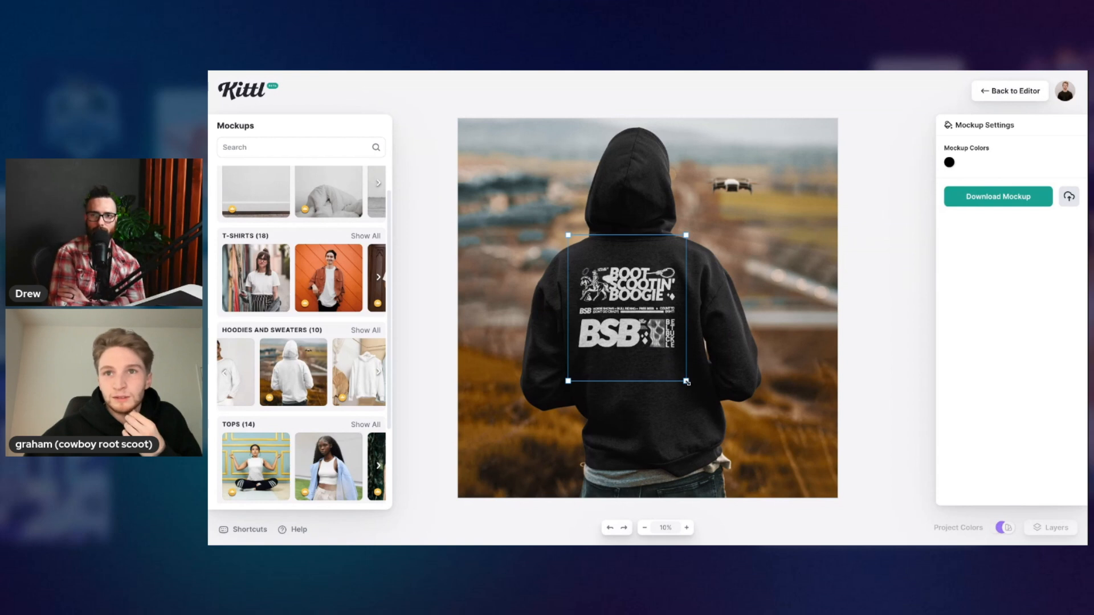
drag(687, 383, 697, 394)
drag(668, 342, 664, 336)
Step: Change the drone-scene hoodie's mockup color from black to a muted dark purple and deselect the design
click(949, 165)
drag(861, 289, 894, 287)
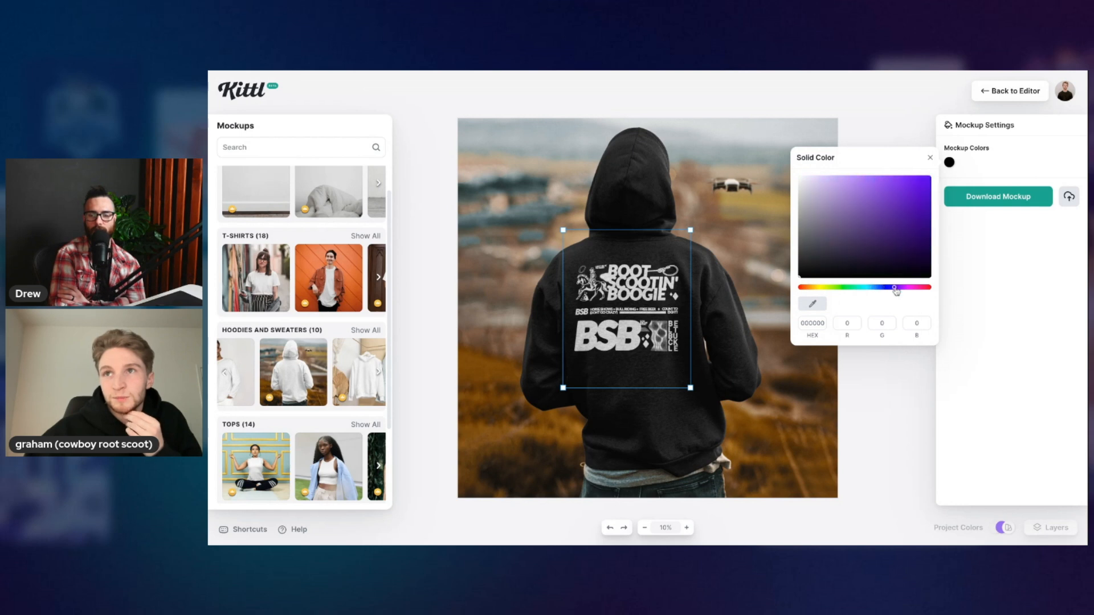
click(878, 204)
drag(858, 222, 831, 242)
click(930, 157)
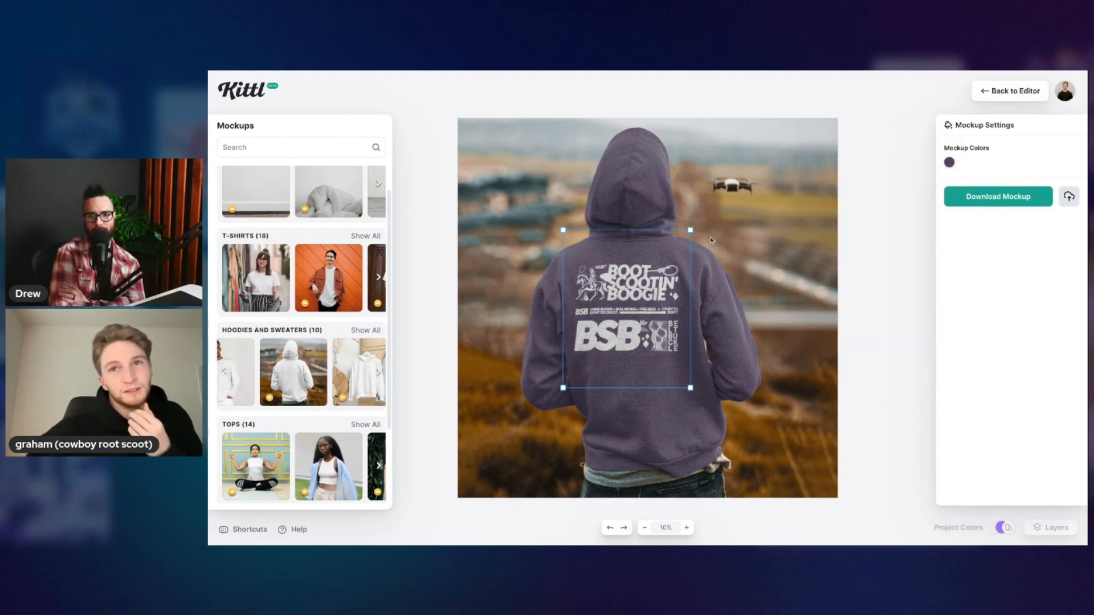
click(722, 330)
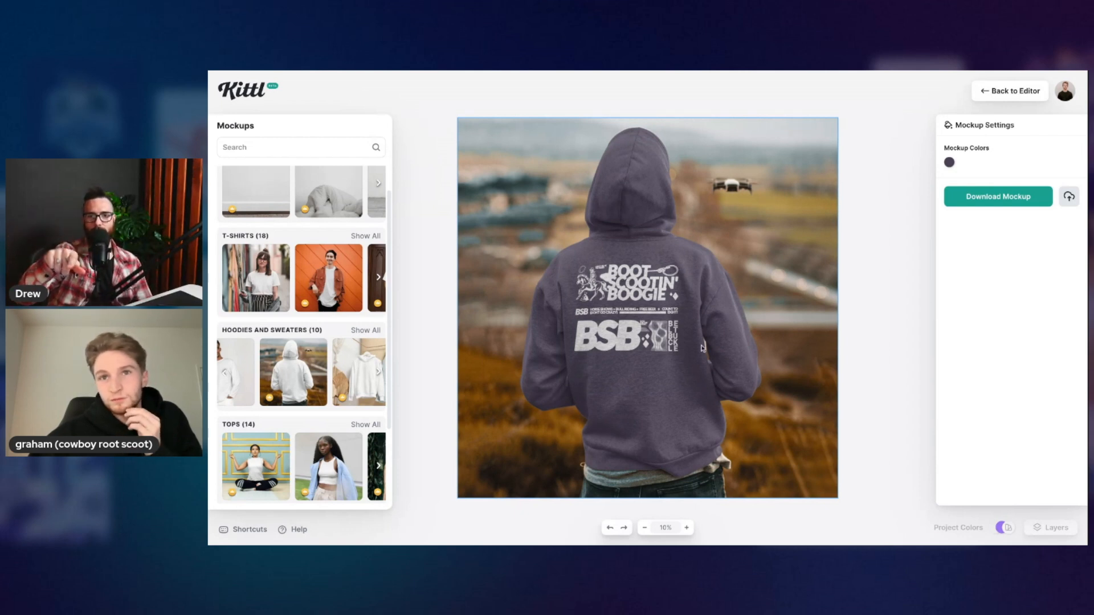
scroll(669, 375, left, 1)
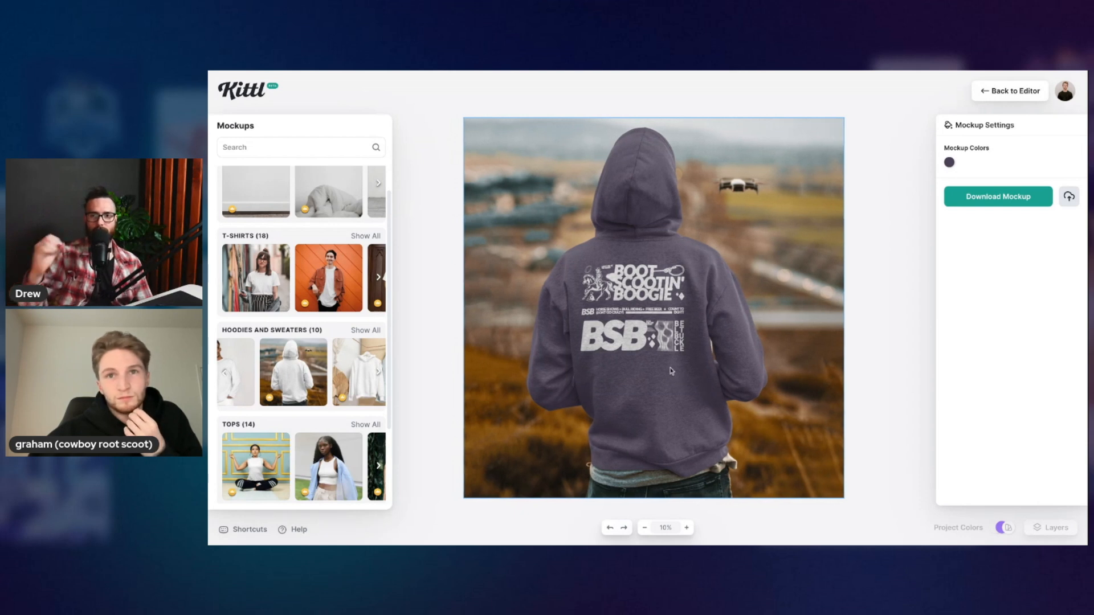
scroll(676, 367, up, 1)
scroll(677, 382, right, 1)
scroll(674, 399, down, 1)
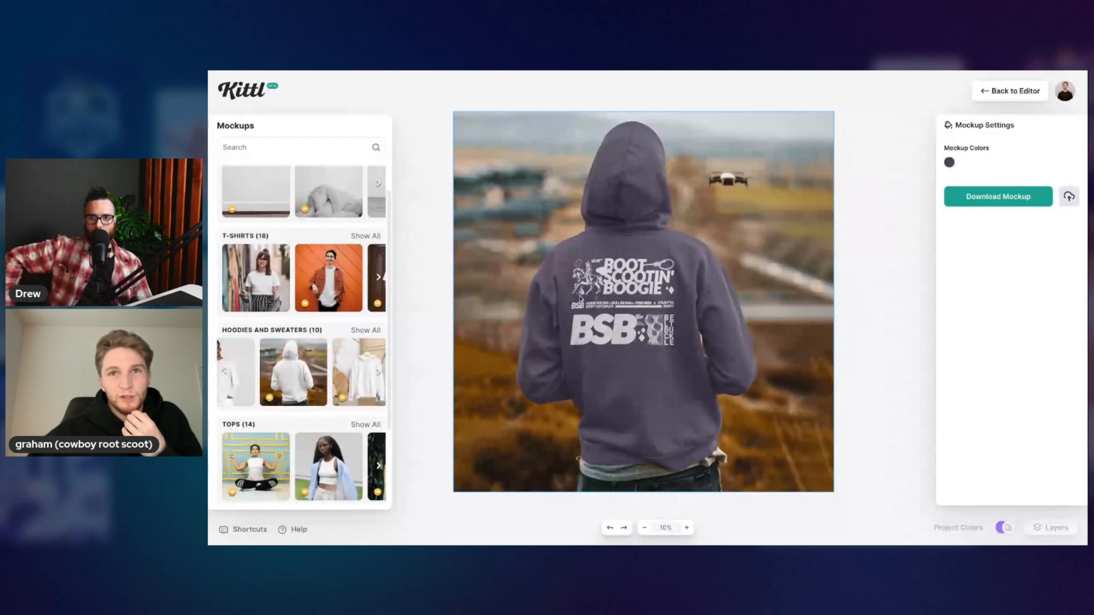
scroll(630, 303, right, 2)
scroll(630, 303, down, 1)
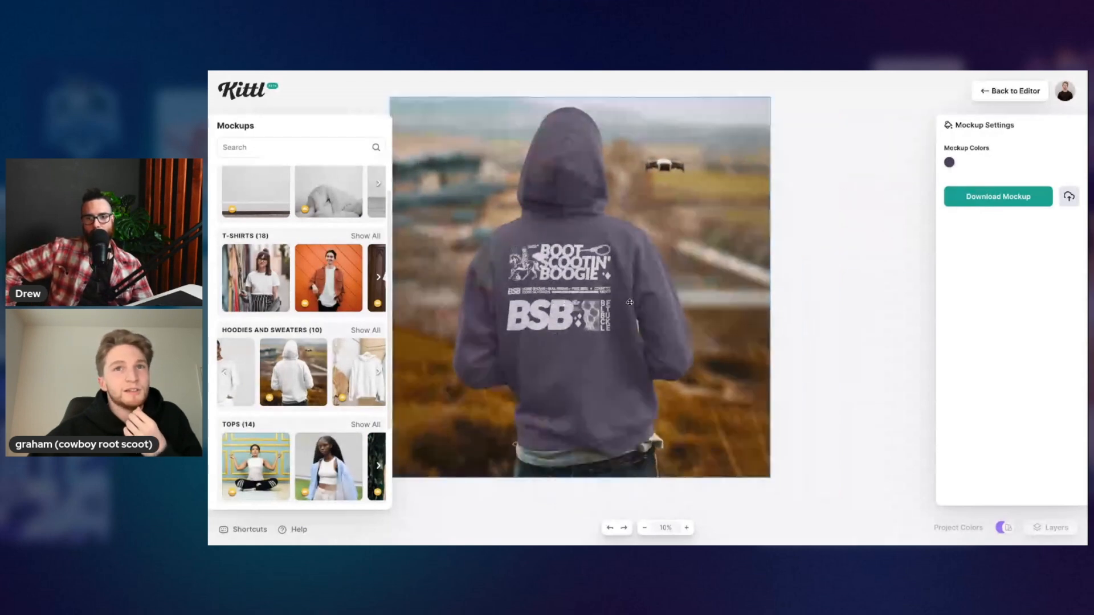
scroll(630, 303, left, 3)
scroll(629, 303, up, 1)
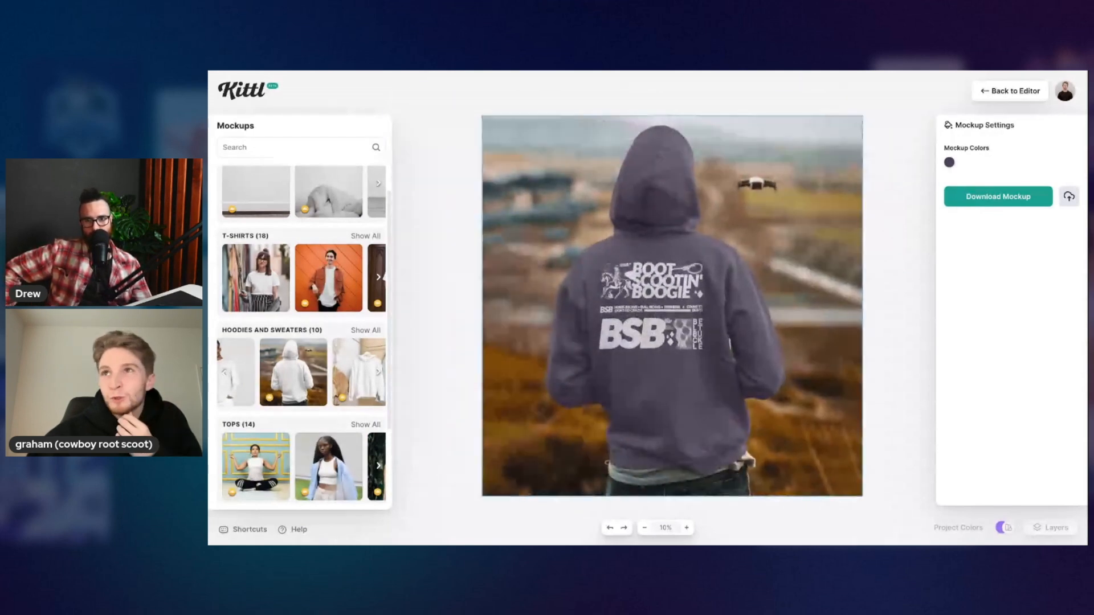
Step: Return to the editor and place an enlarged copy of the white bar below the large BSB row, ending at the wavy graphic's right edge
click(1006, 92)
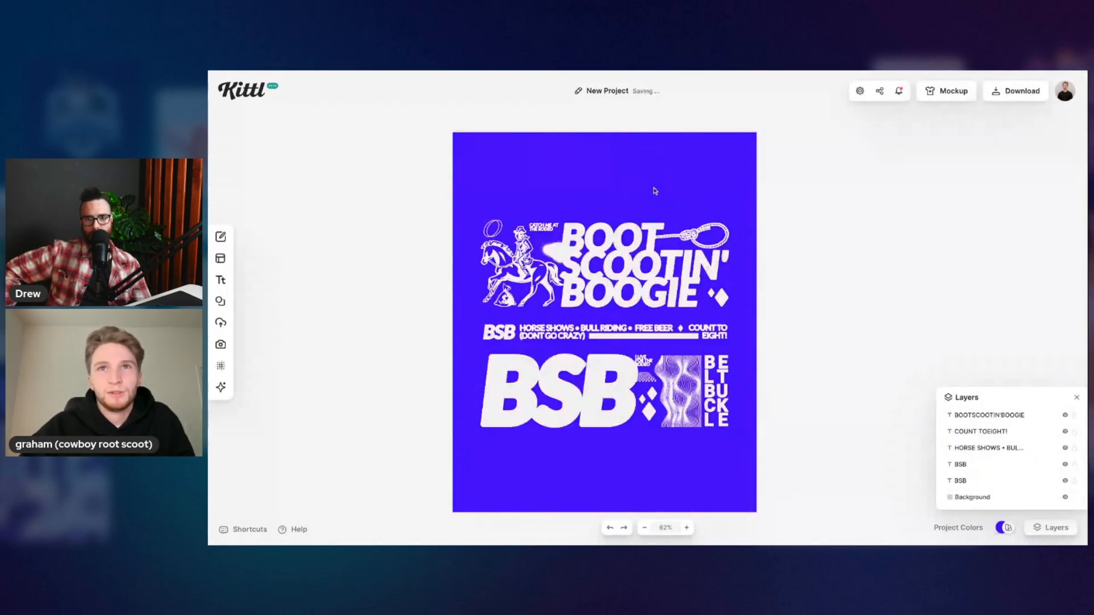
click(655, 191)
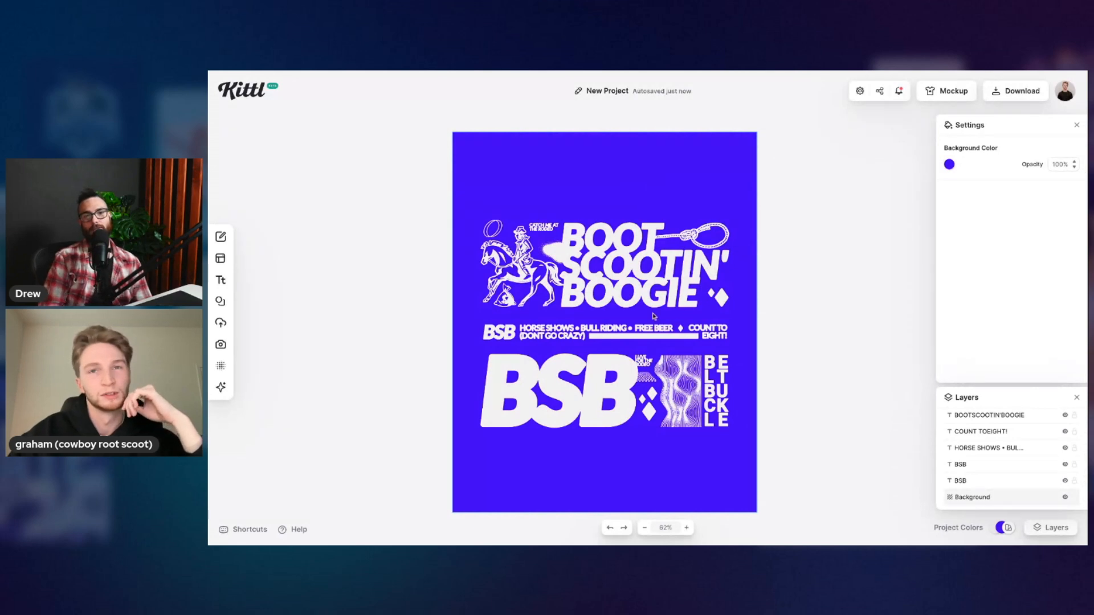
scroll(632, 334, down, 2)
click(626, 285)
drag(663, 285, 554, 390)
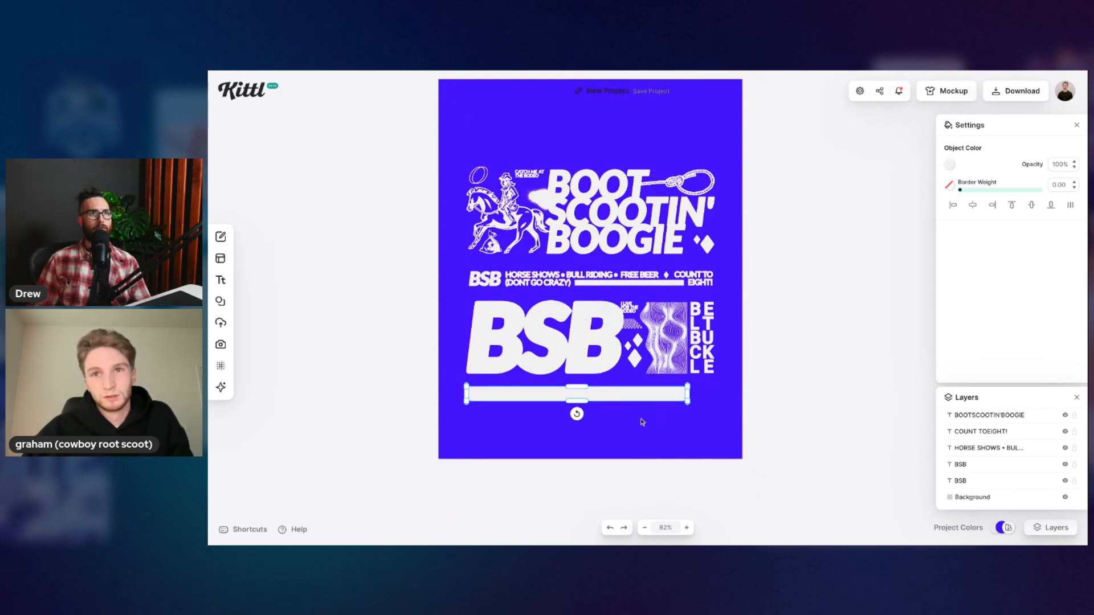
click(643, 422)
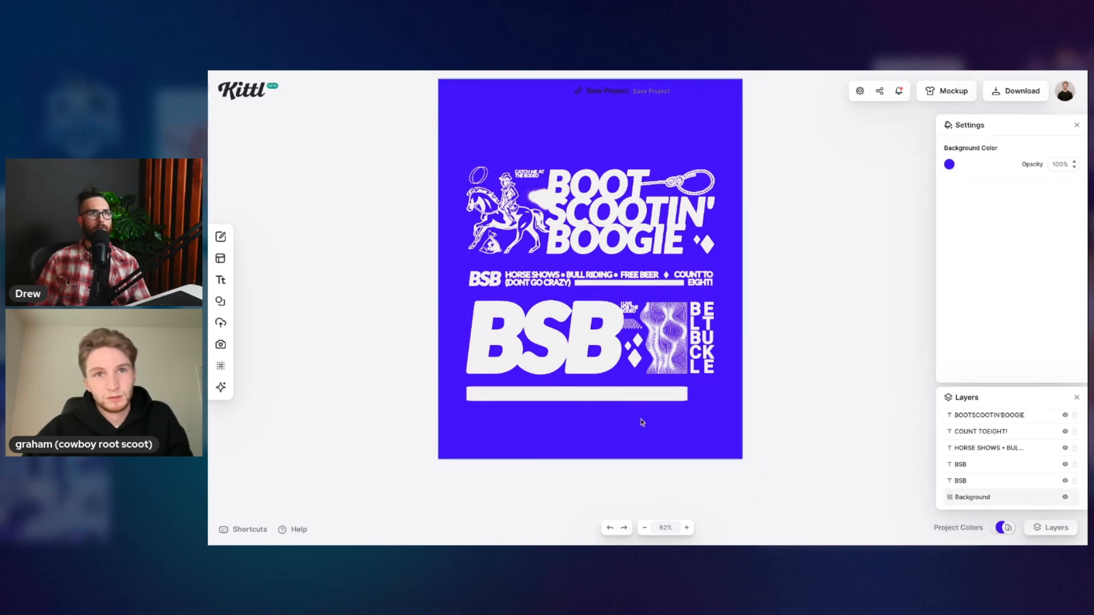
Step: Place an enlarged copy of the "I LIVE FOR THE RODEO" text beside the bottom bar's right end, matching the bar's height
scroll(642, 422, right, 2)
scroll(626, 411, up, 5)
scroll(616, 410, down, 5)
scroll(615, 410, up, 5)
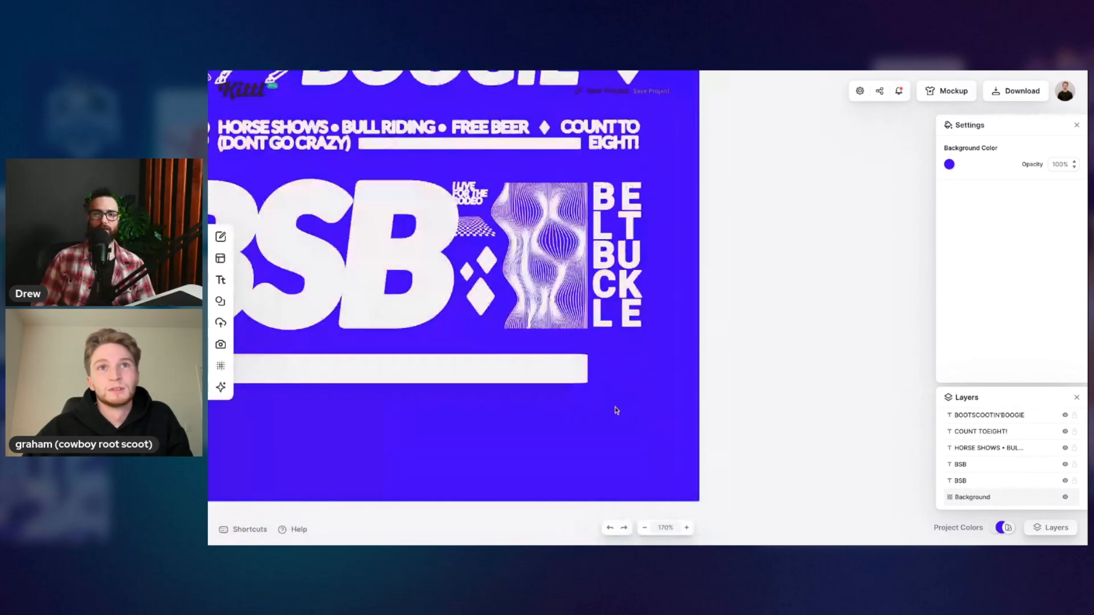
drag(474, 196, 671, 383)
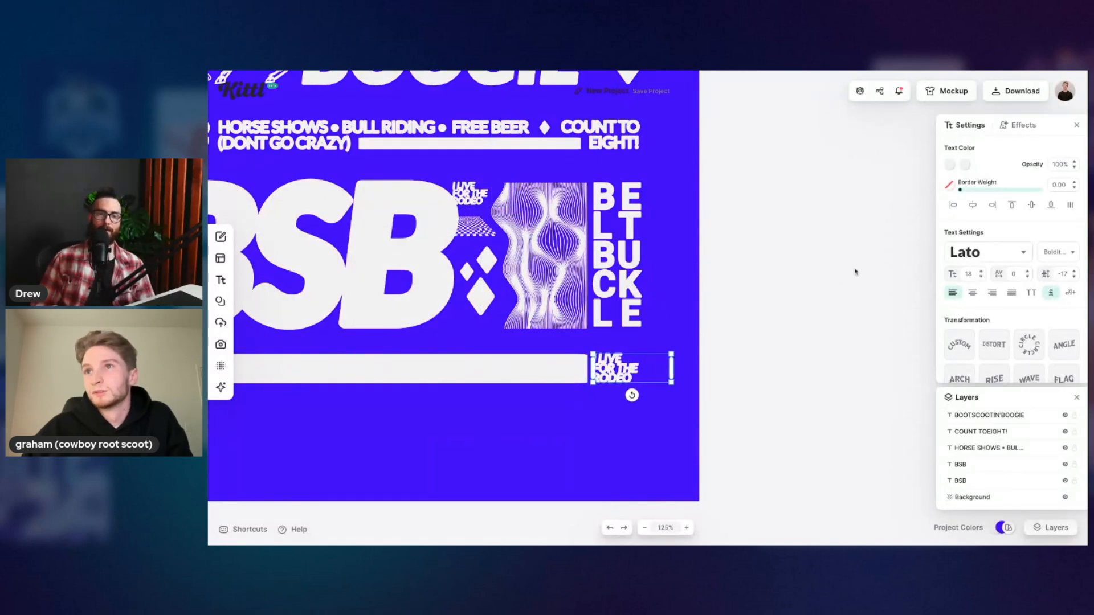
Step: Right-align the copied "I LIVE FOR THE RODEO" text and nudge it left to line up with the right edge of BELT BUCKLE
click(979, 295)
click(994, 293)
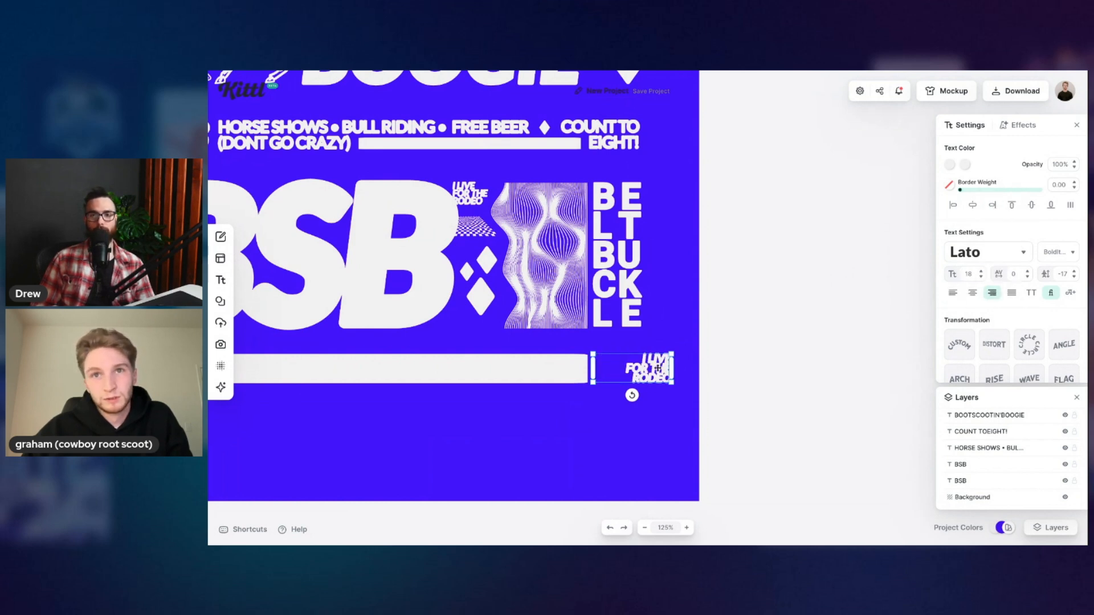
key(shift+Left)
key(shift+Left)
key(shift+Left)
key(Left)
key(Left)
key(Left)
key(Left)
key(Left)
key(Left)
key(Left)
key(Left)
key(Left)
key(Left)
key(Left)
click(639, 421)
Step: Group all the lockup's elements and center the group vertically on the artboard
scroll(599, 309, down, 5)
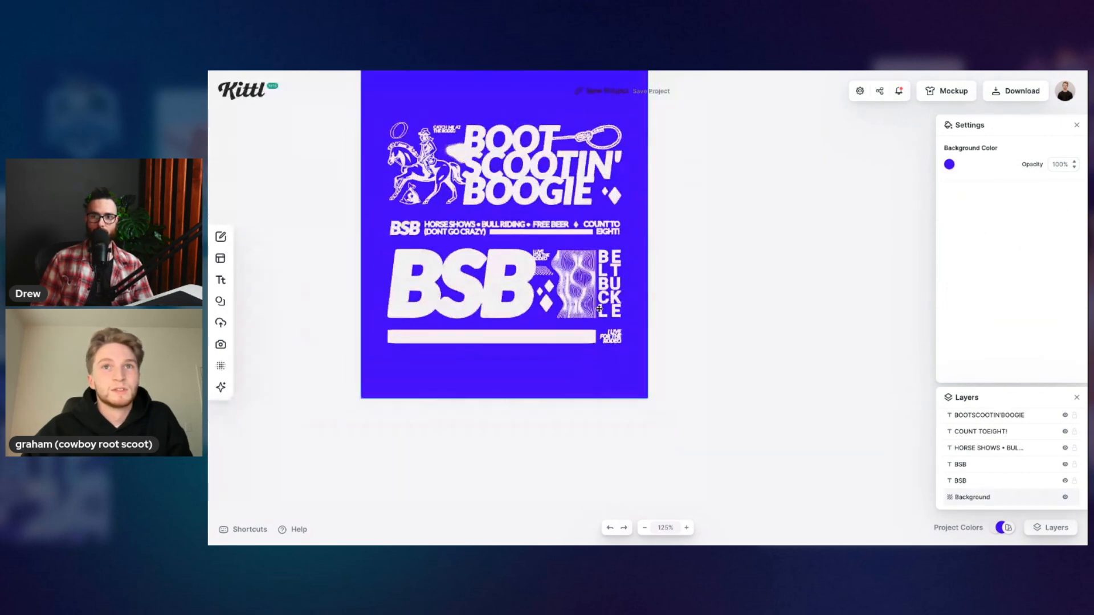
scroll(599, 309, up, 2)
scroll(600, 311, left, 2)
scroll(614, 353, down, 1)
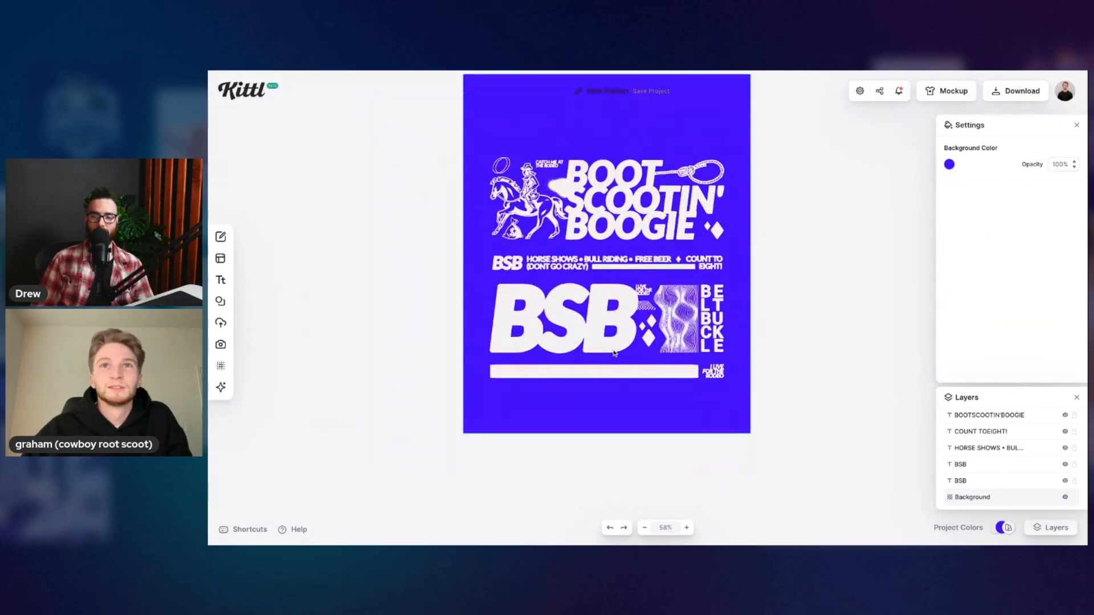
scroll(615, 353, up, 4)
scroll(614, 353, down, 2)
scroll(590, 294, down, 1)
scroll(590, 295, right, 1)
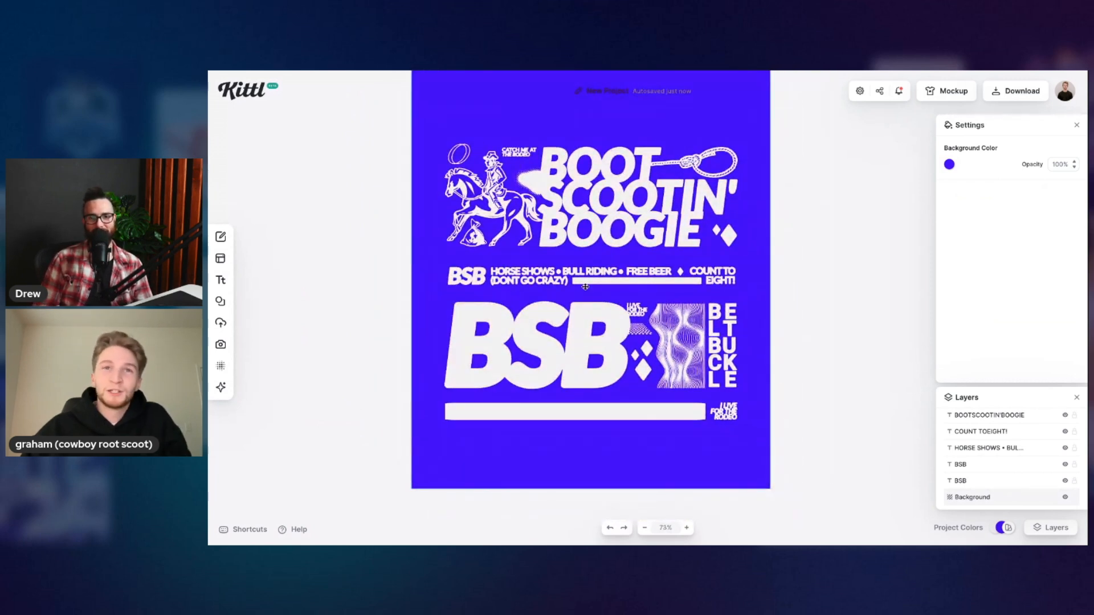
key(ctrl+a)
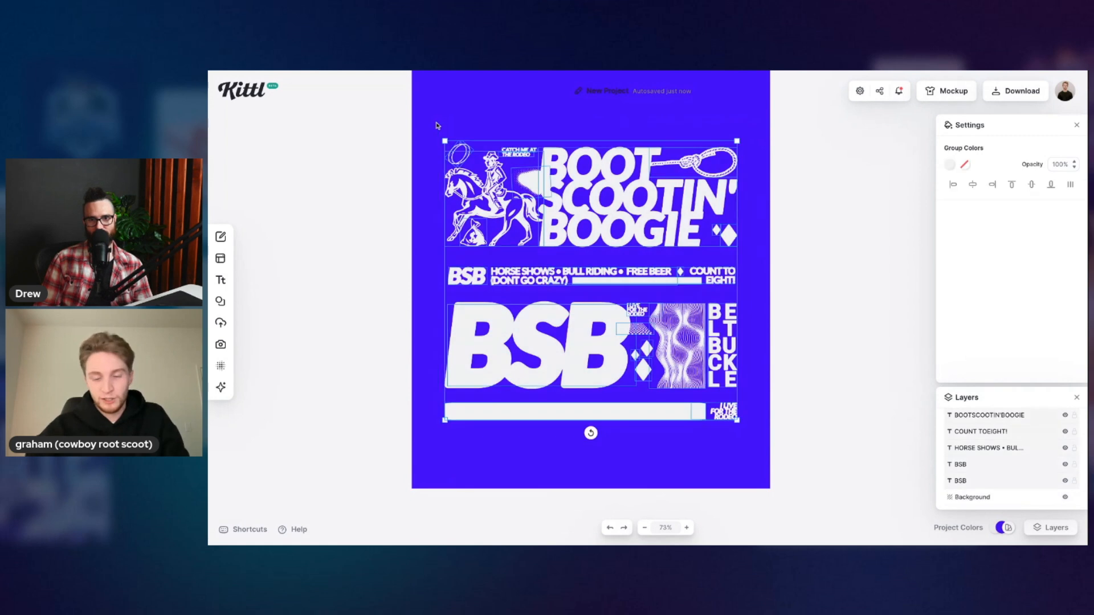
key(ctrl+g)
click(1050, 186)
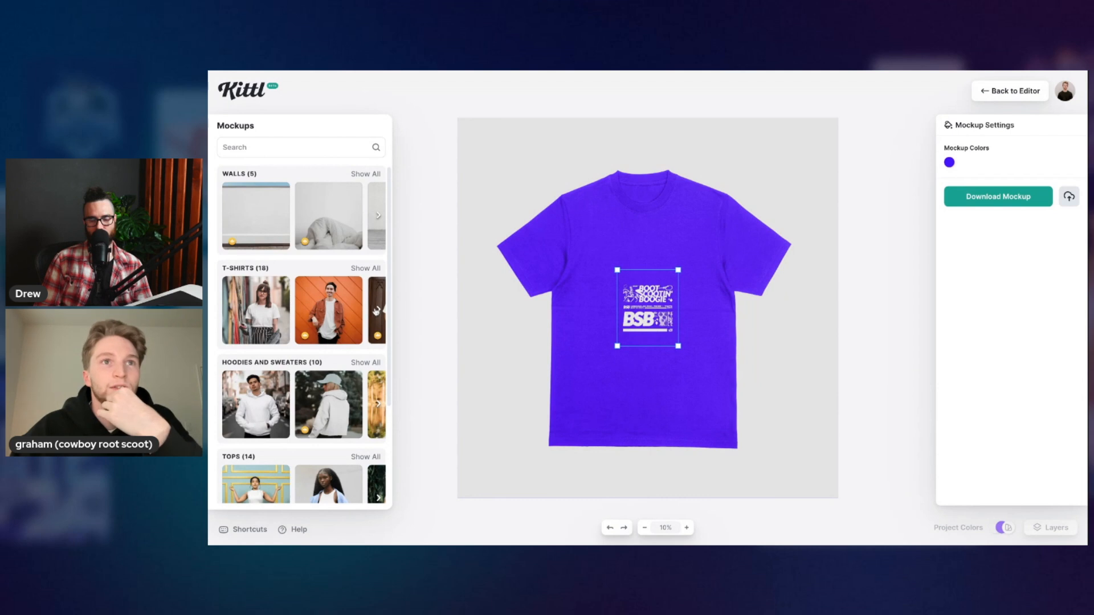
Step: Preview the updated design on the back-view hoodie mockup with the capped model, enlarged across the hoodie's back
click(378, 404)
click(226, 408)
click(225, 408)
click(226, 408)
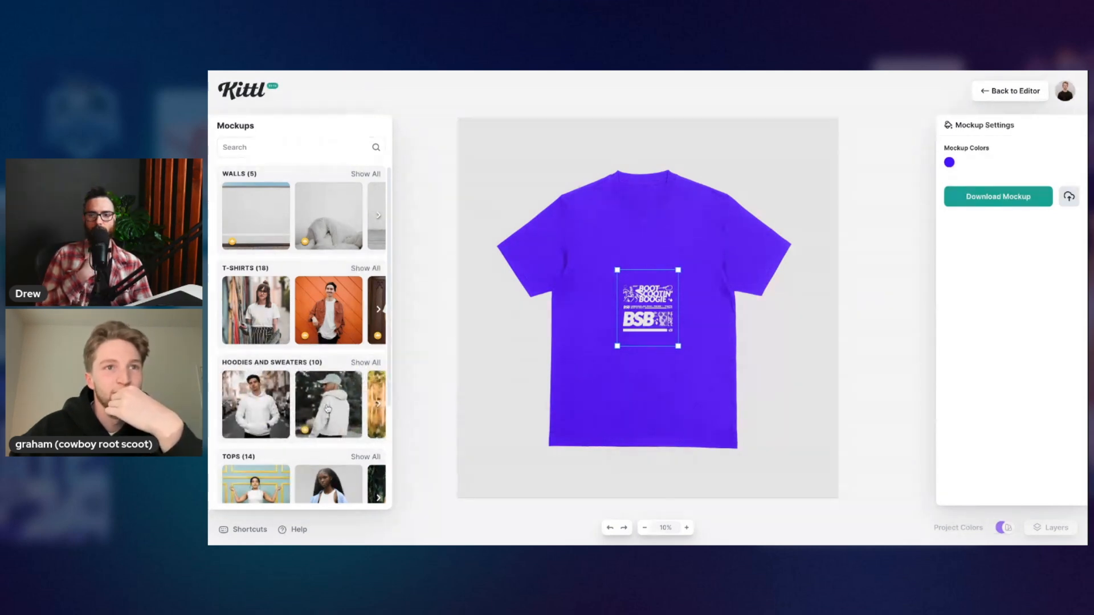
click(306, 412)
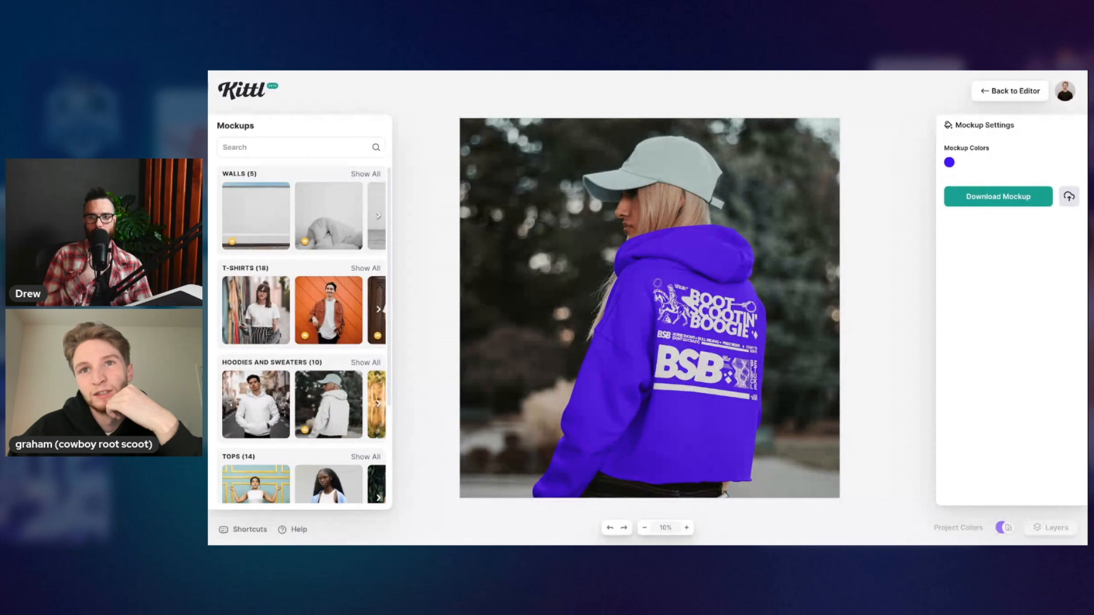
click(717, 385)
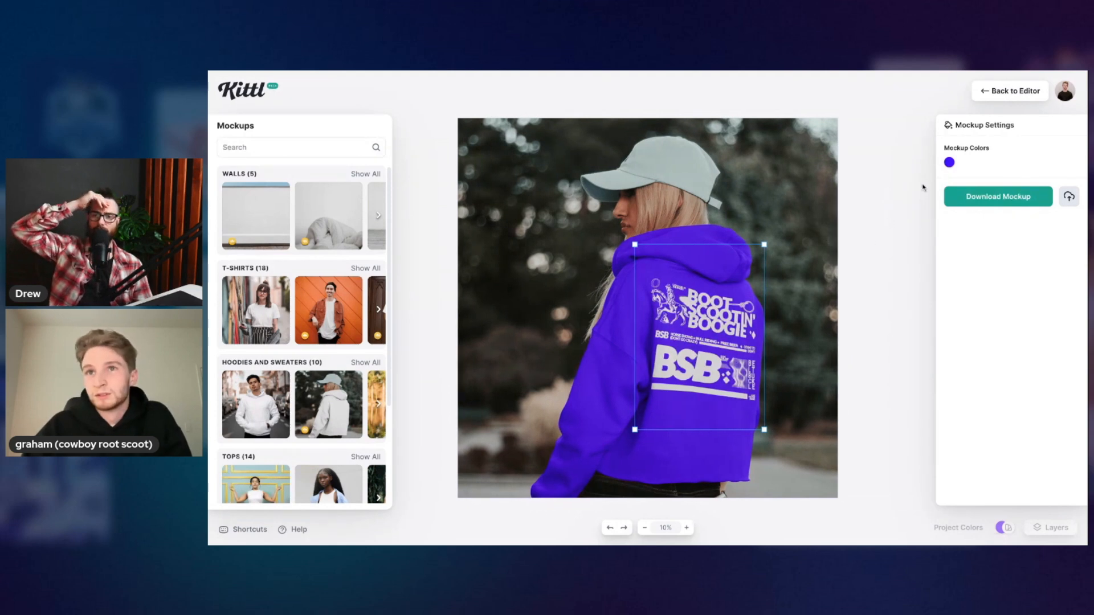
Step: Change the capped model's hoodie color from bright blue-violet to a muted dark purple
click(949, 162)
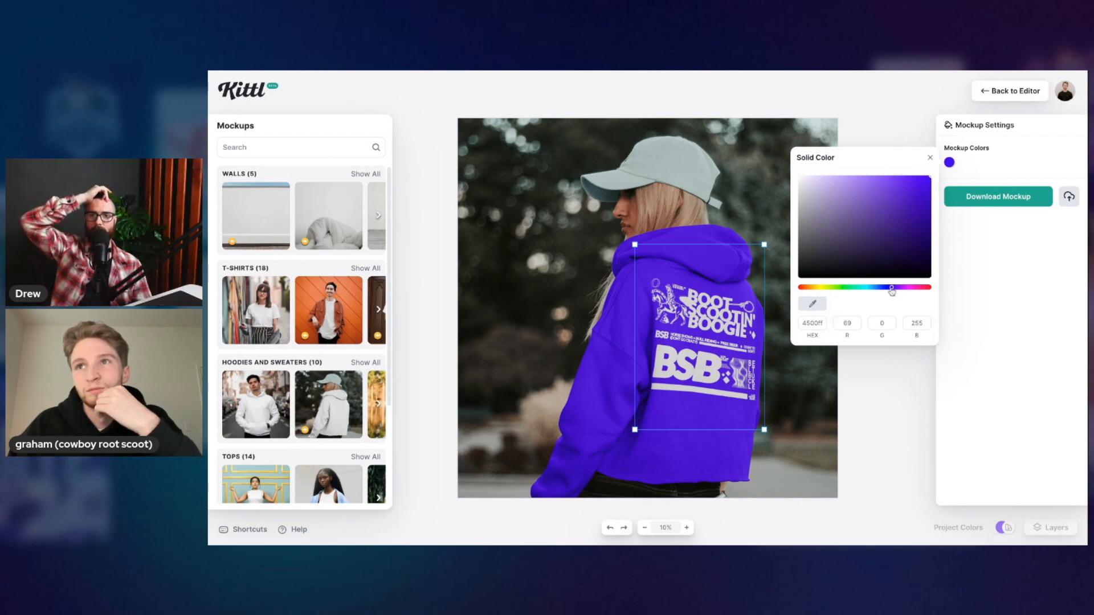
click(865, 221)
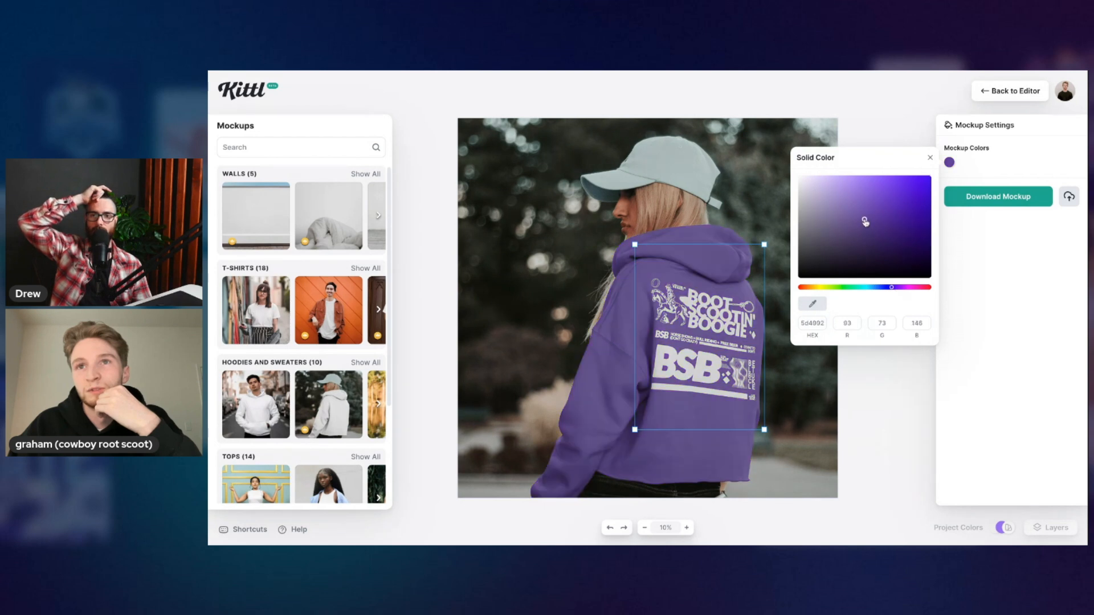
drag(866, 221, 845, 243)
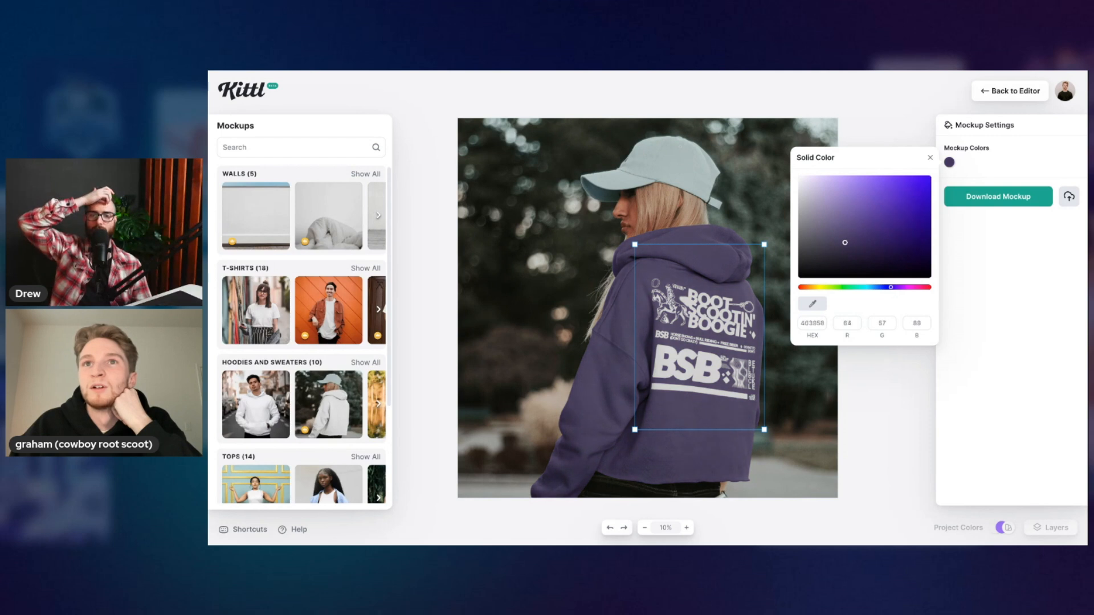
click(930, 158)
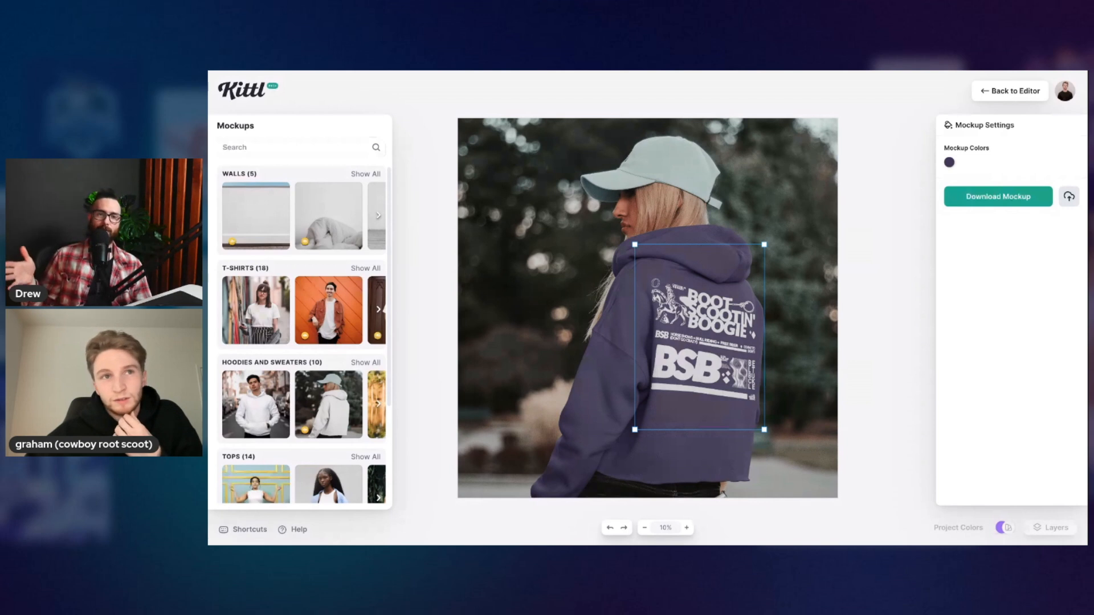
Step: Set the capped model's hoodie color to near-black (0b0b0b) and return to the editor
click(949, 163)
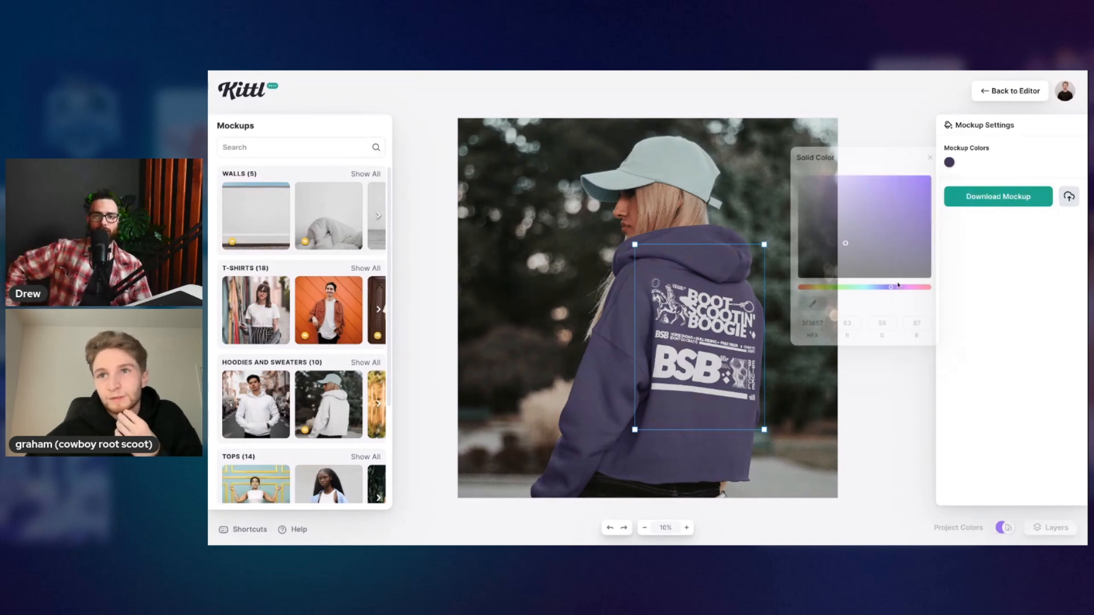
drag(817, 260, 799, 273)
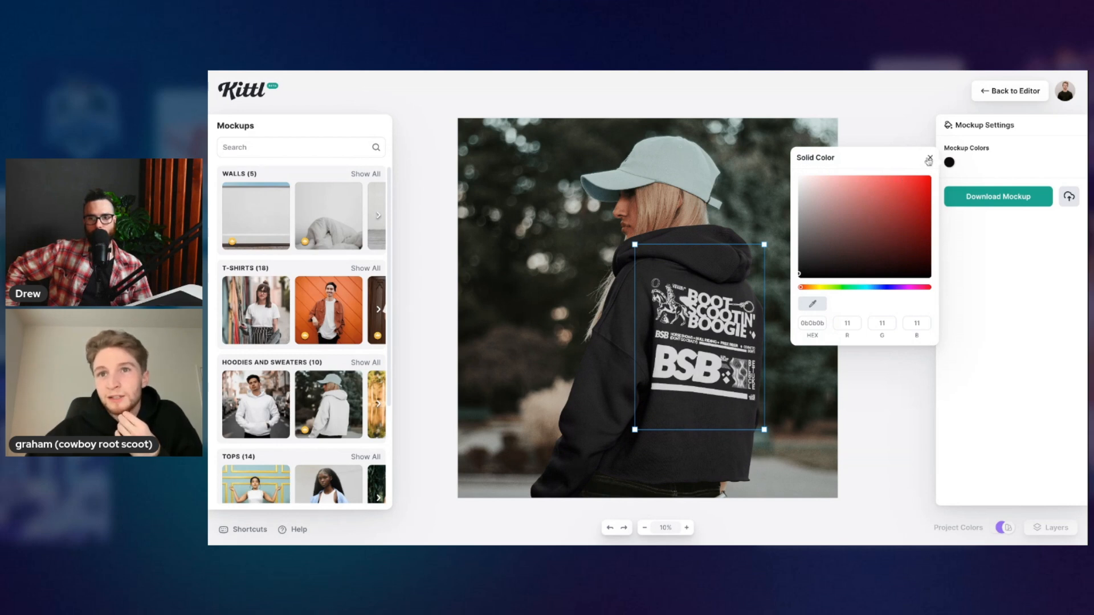
click(929, 161)
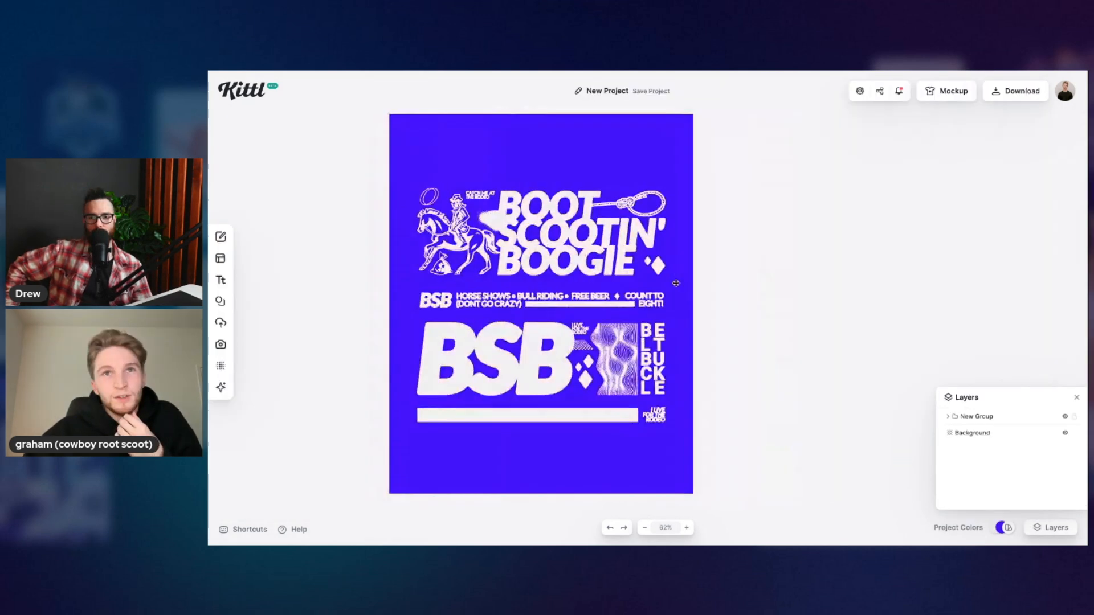
scroll(677, 283, down, 1)
scroll(536, 252, up, 1)
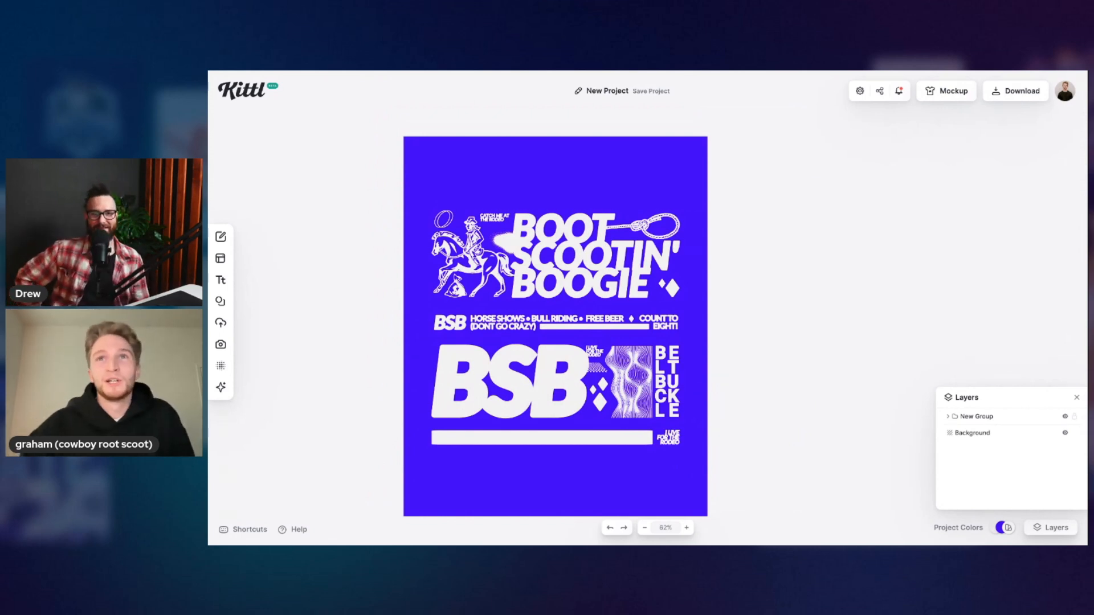
scroll(555, 326, down, 3)
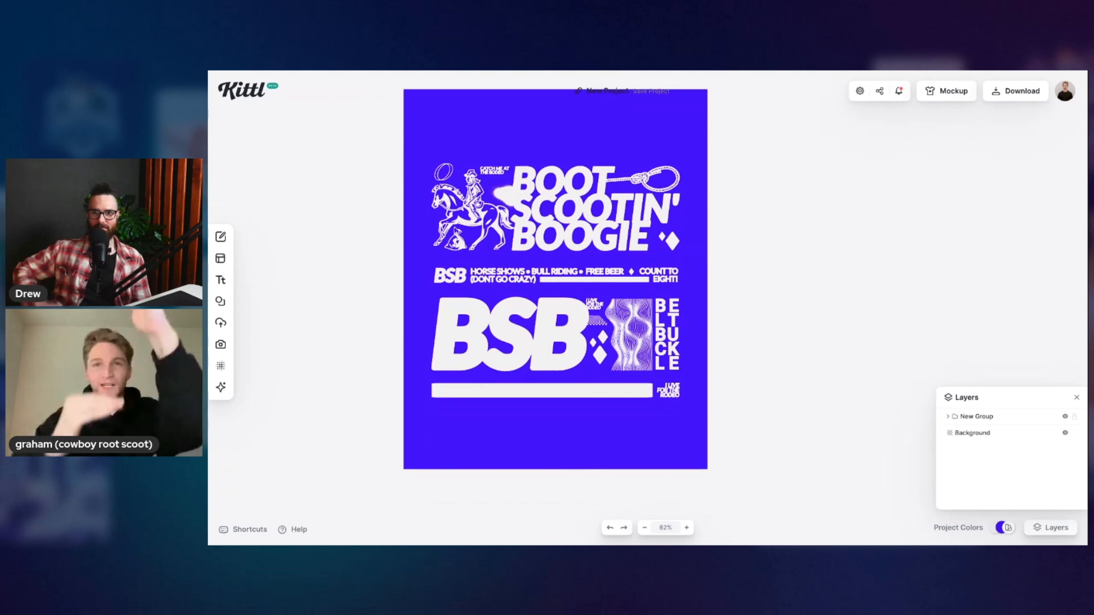
click(532, 115)
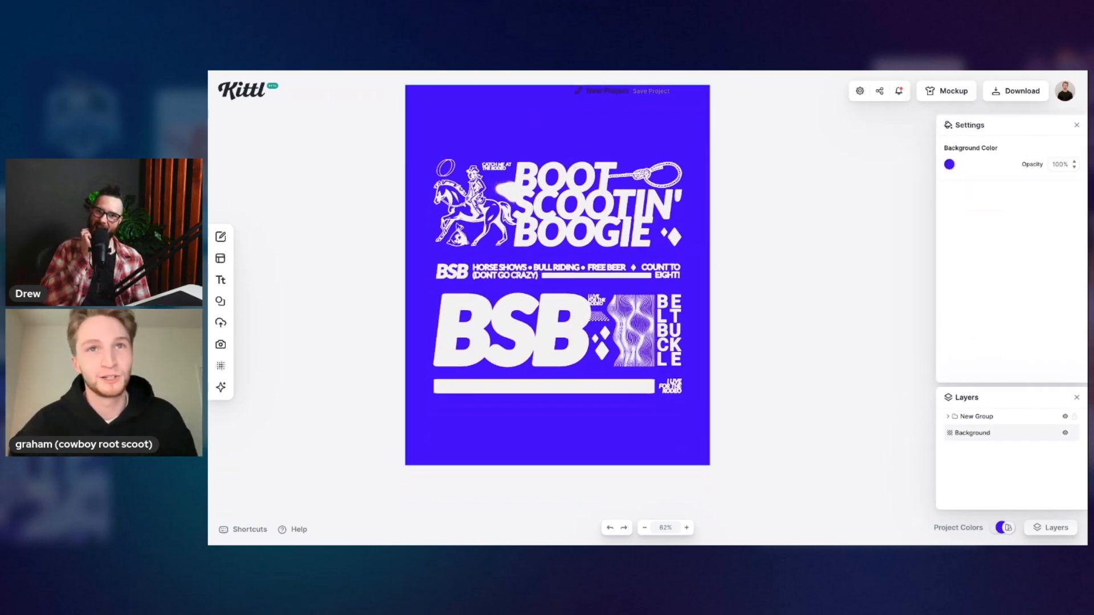